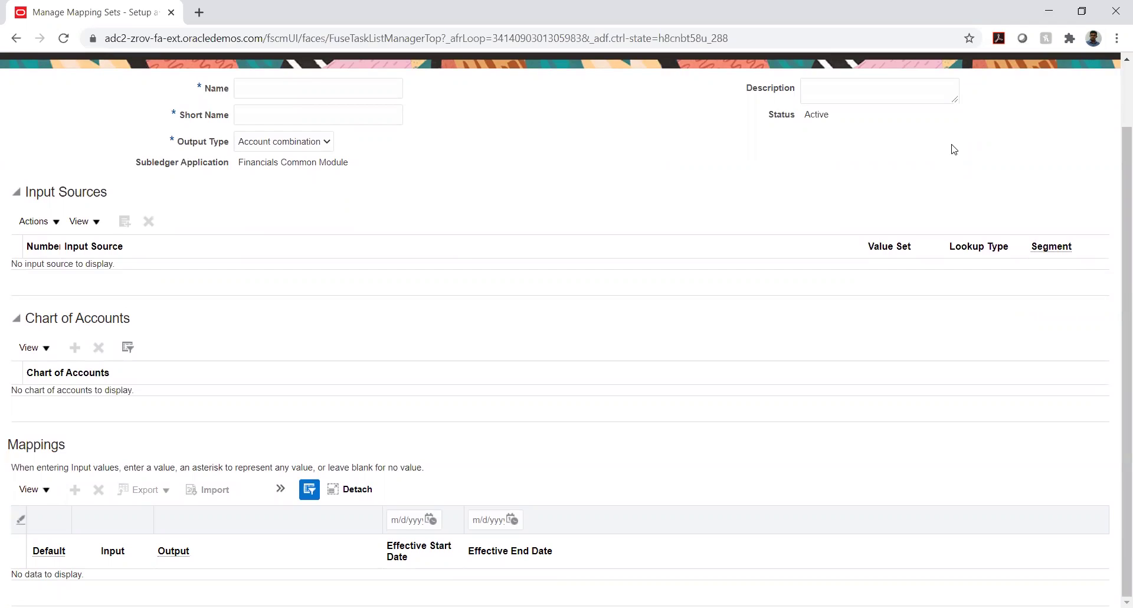
Cancel the unsaved mapping set and close Manage Mapping Sets to return to the TATA PROJECT task list
{"action": "scroll", "coordinate": [953, 150], "scroll_direction": "up", "scroll_amount": 2}
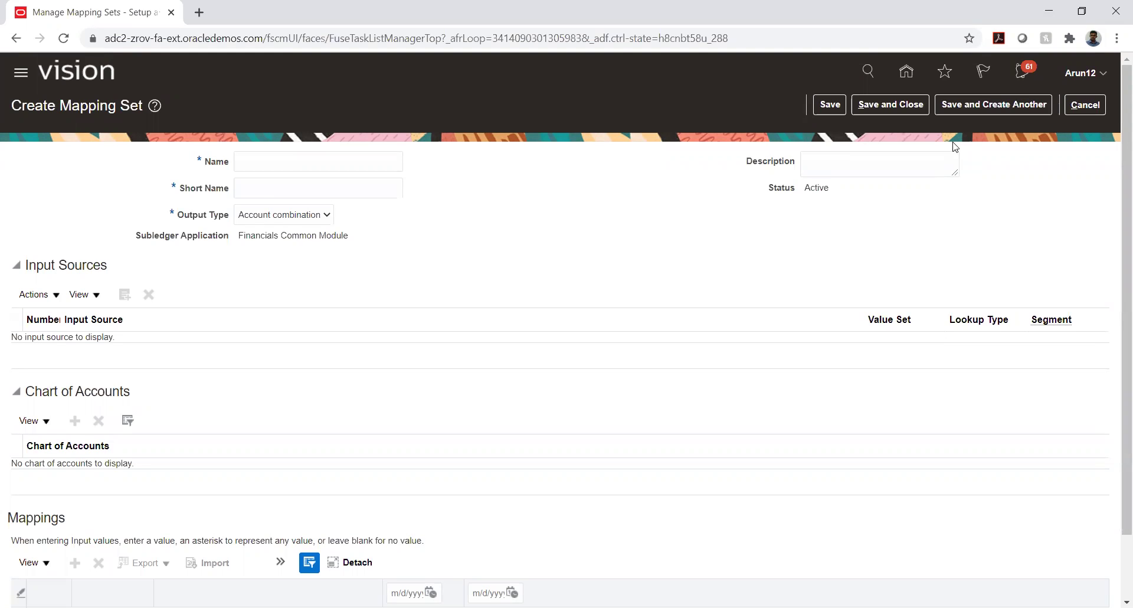
{"action": "left_click", "coordinate": [1075, 109]}
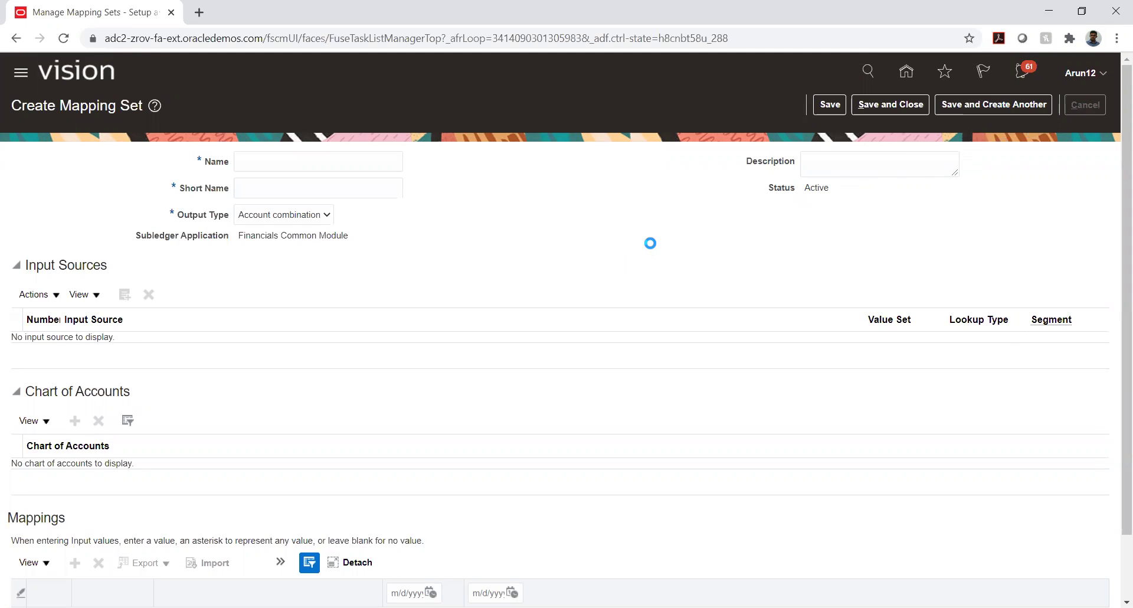
{"action": "key", "text": "Return"}
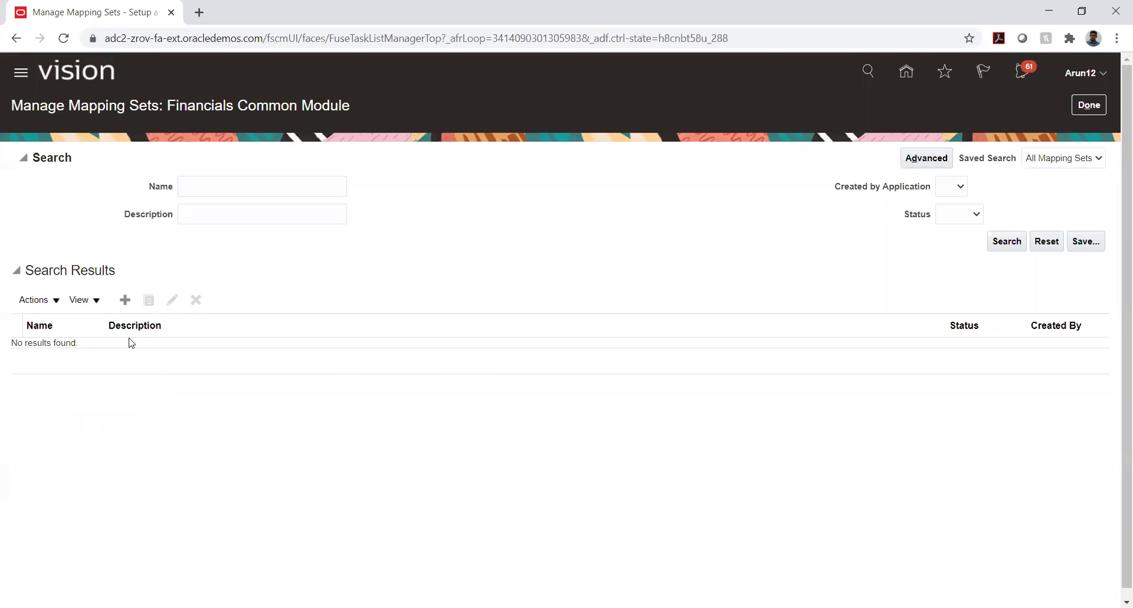
{"action": "left_click", "coordinate": [1092, 105]}
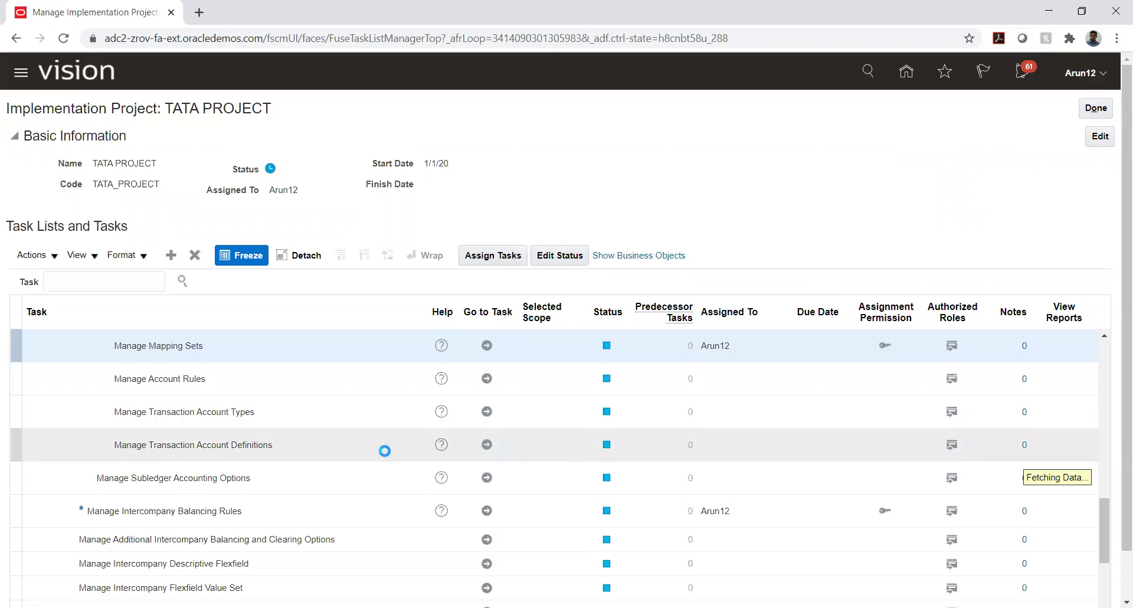
Open the Manage Account Rules task, start a new account rule and view the actions available for it
{"action": "left_click", "coordinate": [486, 380]}
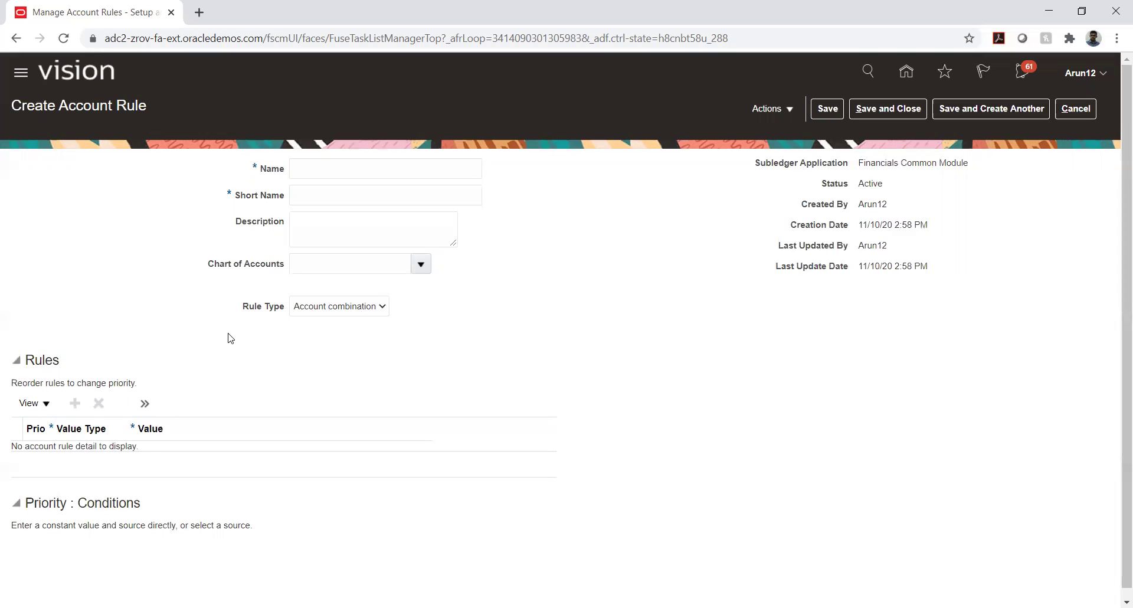
{"action": "scroll", "coordinate": [227, 354], "scroll_direction": "down", "scroll_amount": 1}
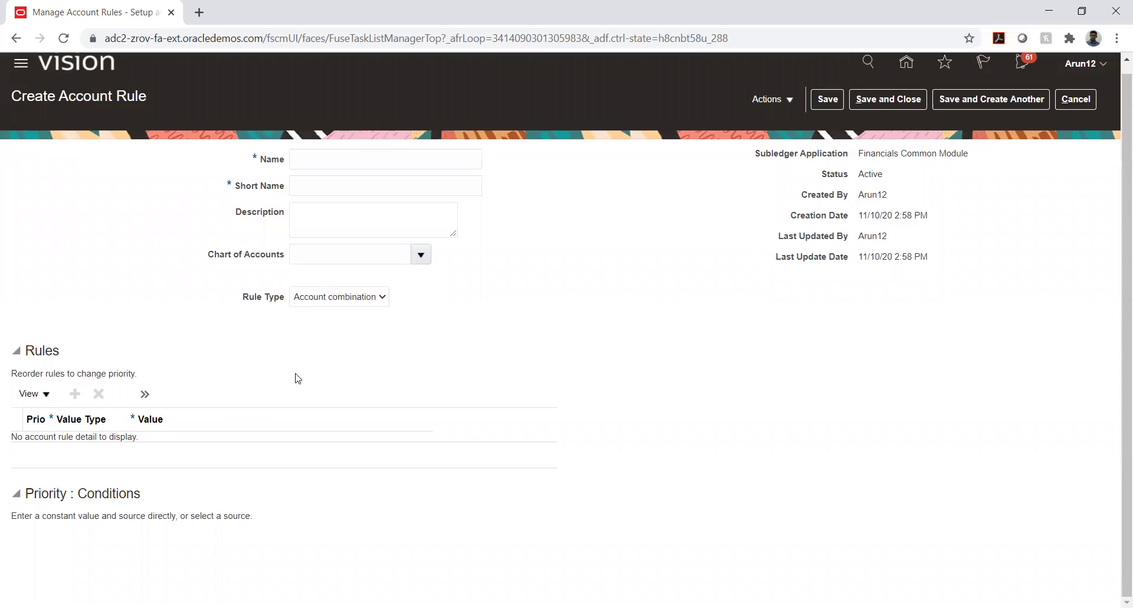
{"action": "left_click", "coordinate": [782, 104]}
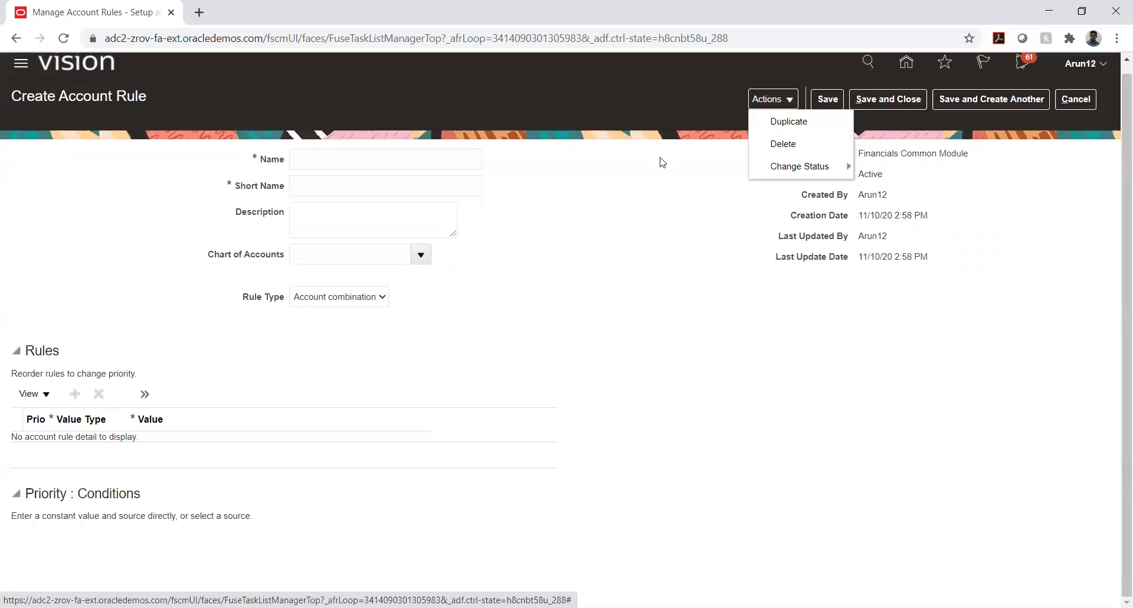
{"action": "left_click", "coordinate": [686, 177]}
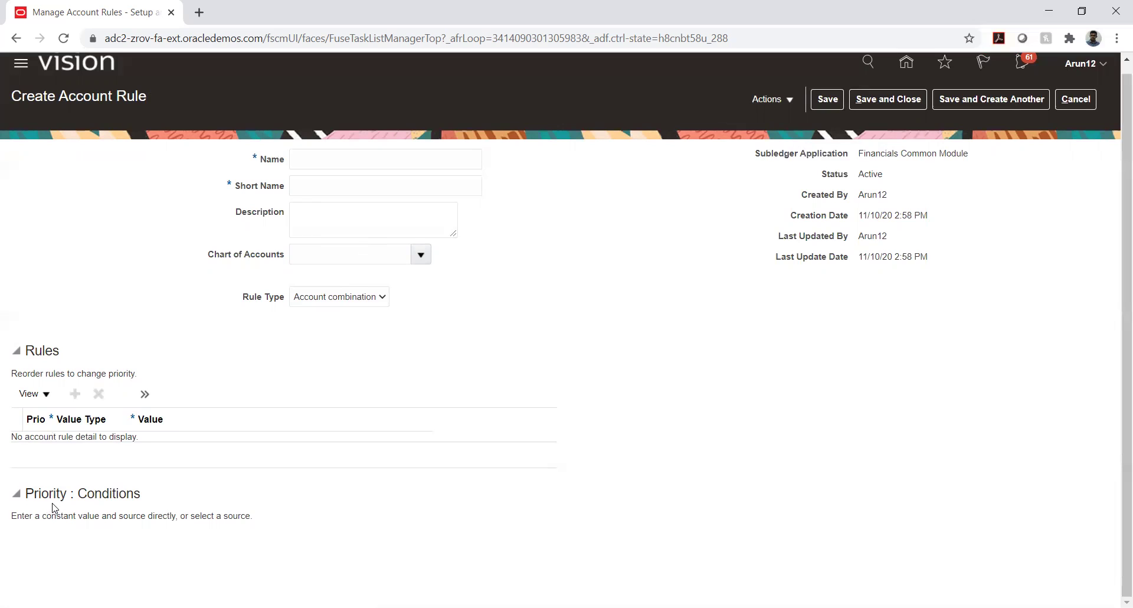
Examine the Short Name and Name fields of the new account rule without entering anything
{"action": "left_click", "coordinate": [323, 189]}
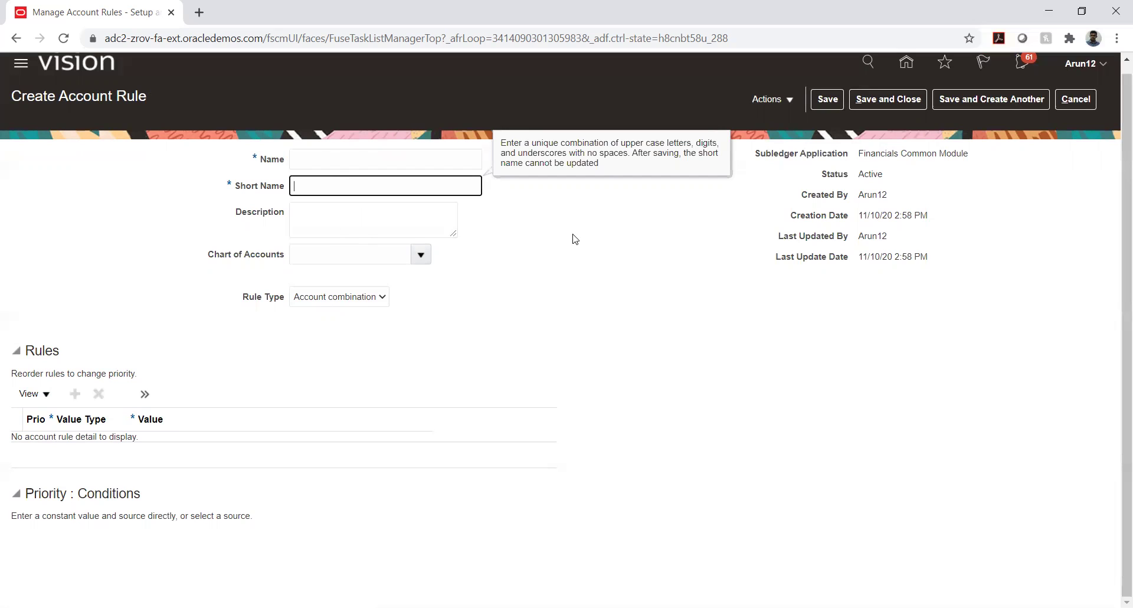
{"action": "left_click", "coordinate": [351, 157]}
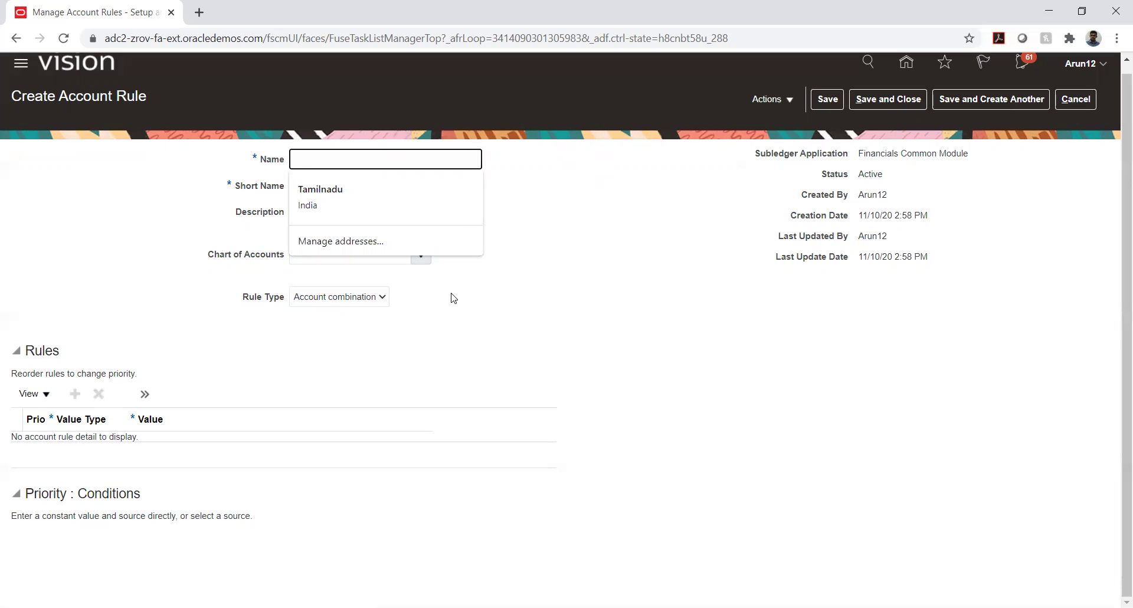
{"action": "left_click", "coordinate": [526, 257]}
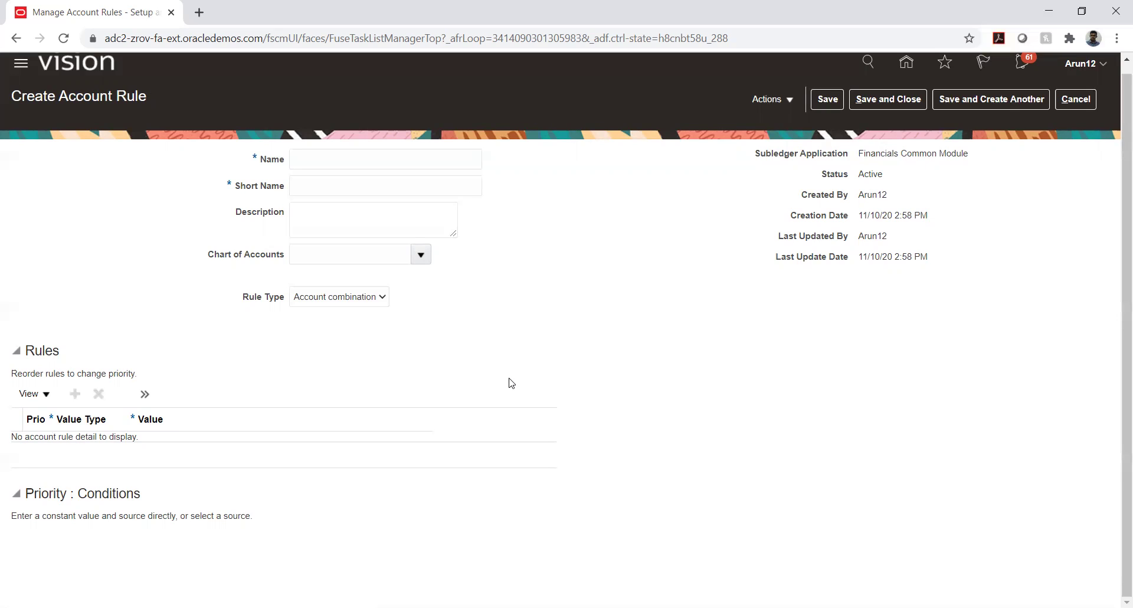
{"action": "left_click", "coordinate": [327, 158]}
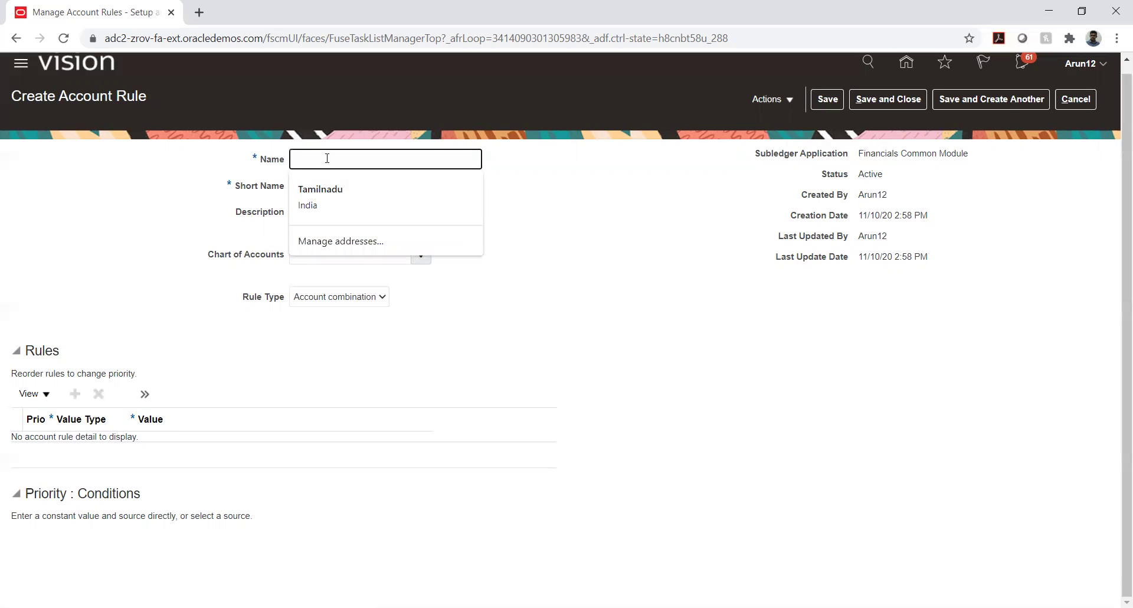
{"action": "left_click", "coordinate": [608, 204]}
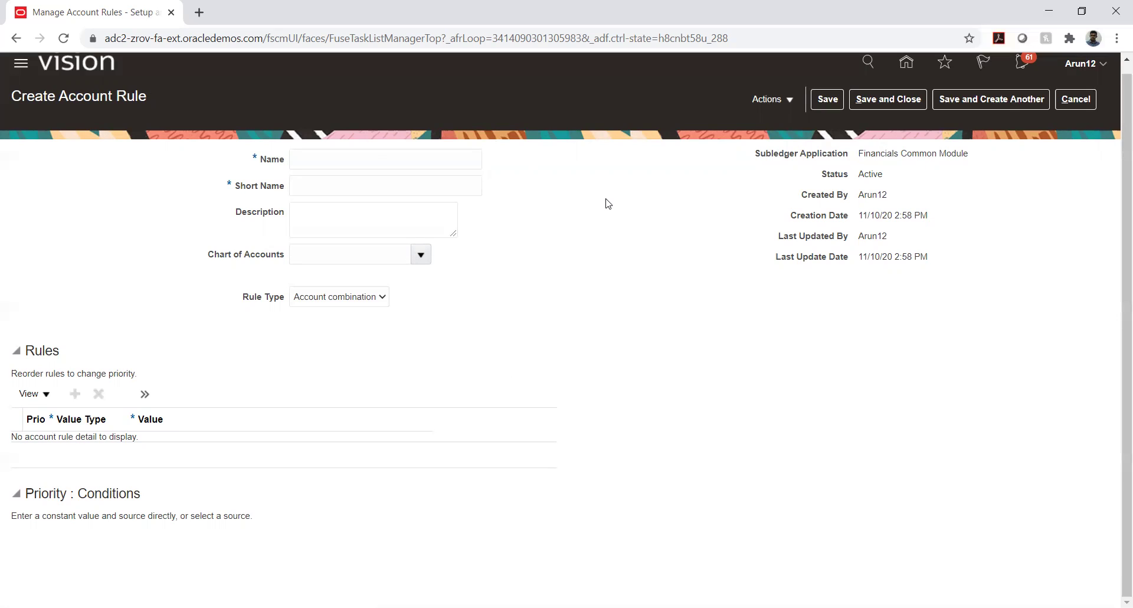
{"action": "left_click", "coordinate": [374, 157]}
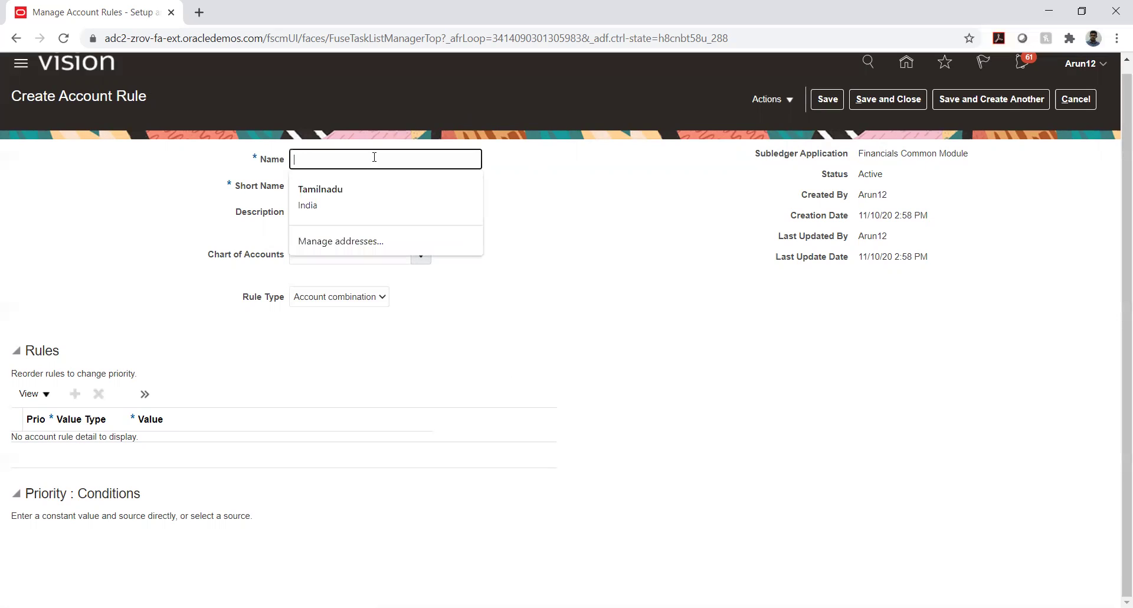
{"action": "left_click", "coordinate": [625, 226]}
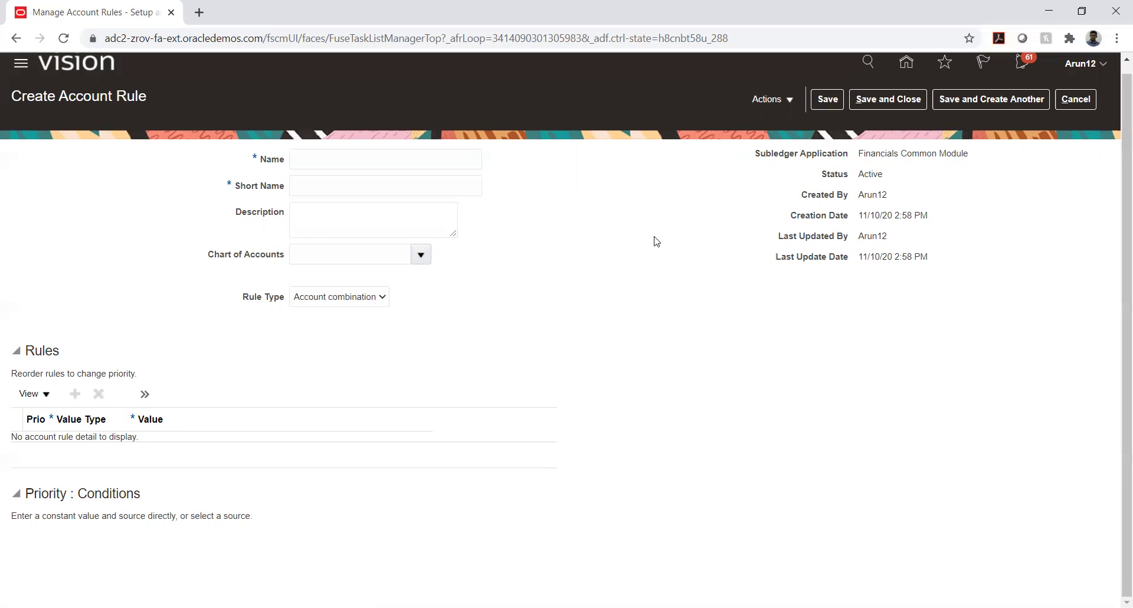
Discard the new account rule and close Manage Account Rules to return to the project's task list
{"action": "left_click", "coordinate": [1075, 99]}
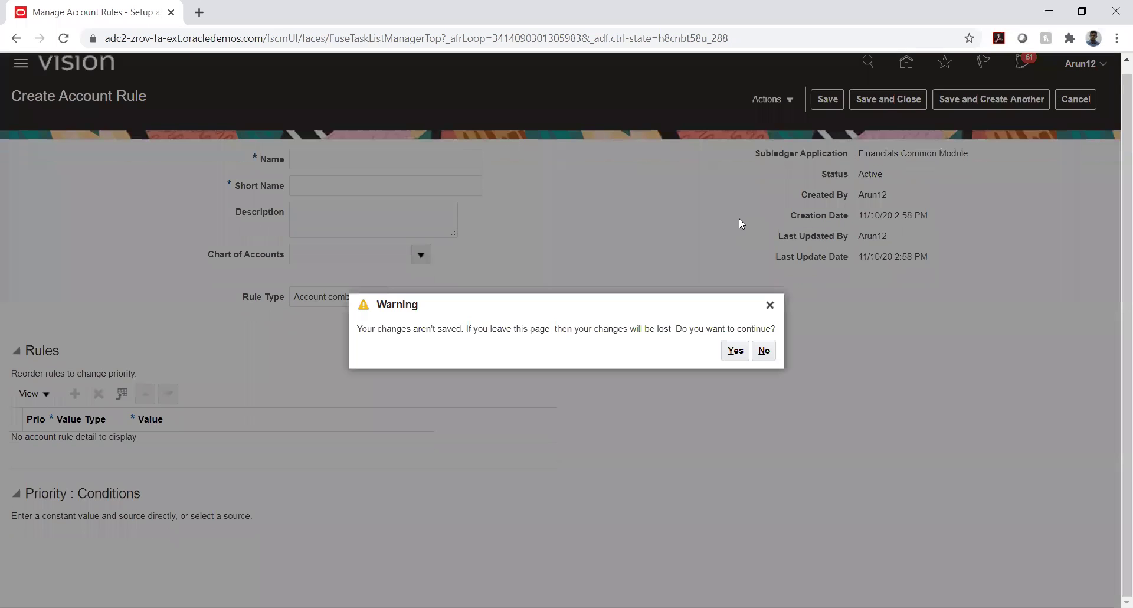
{"action": "left_click", "coordinate": [736, 352]}
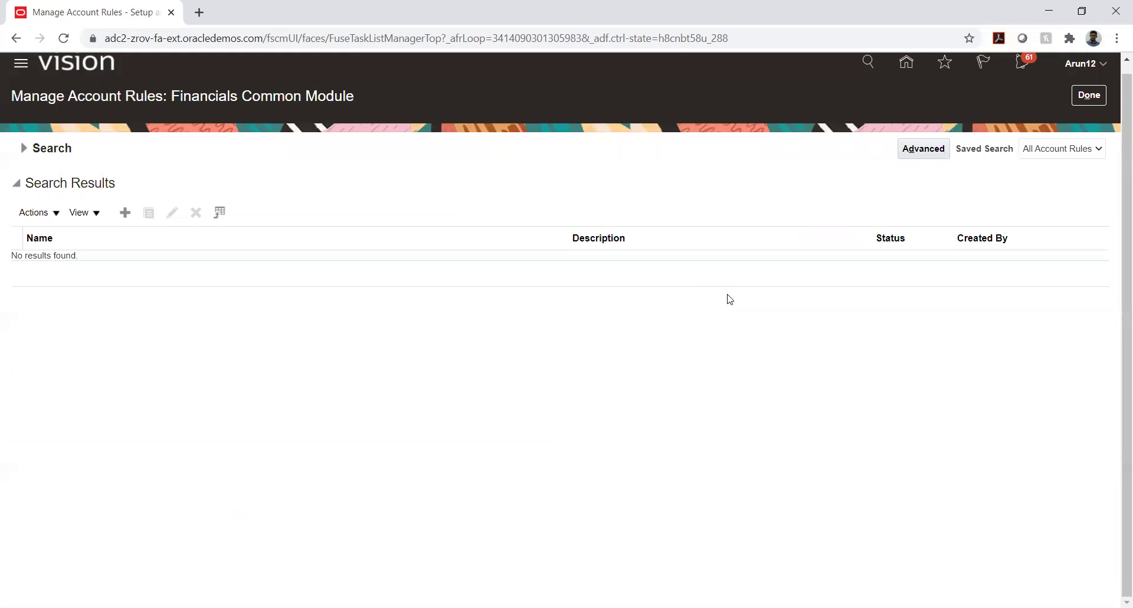
{"action": "left_click", "coordinate": [1082, 97]}
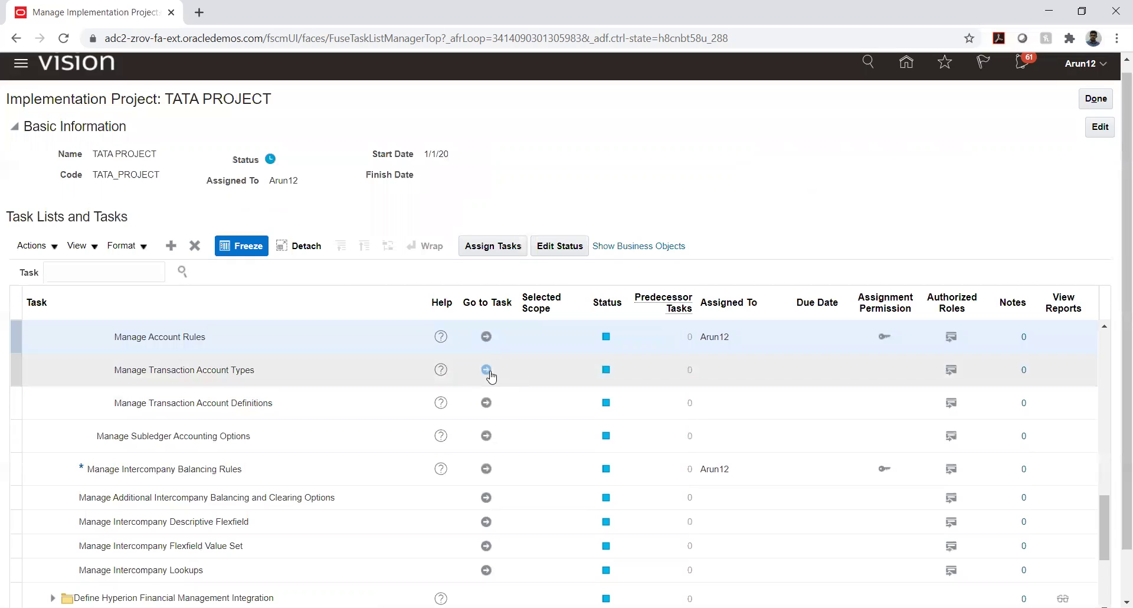
Review the source assignments of the Intercompany Provider Distribution Account in Manage Transaction Account Types and return to the task list
{"action": "left_click", "coordinate": [486, 370]}
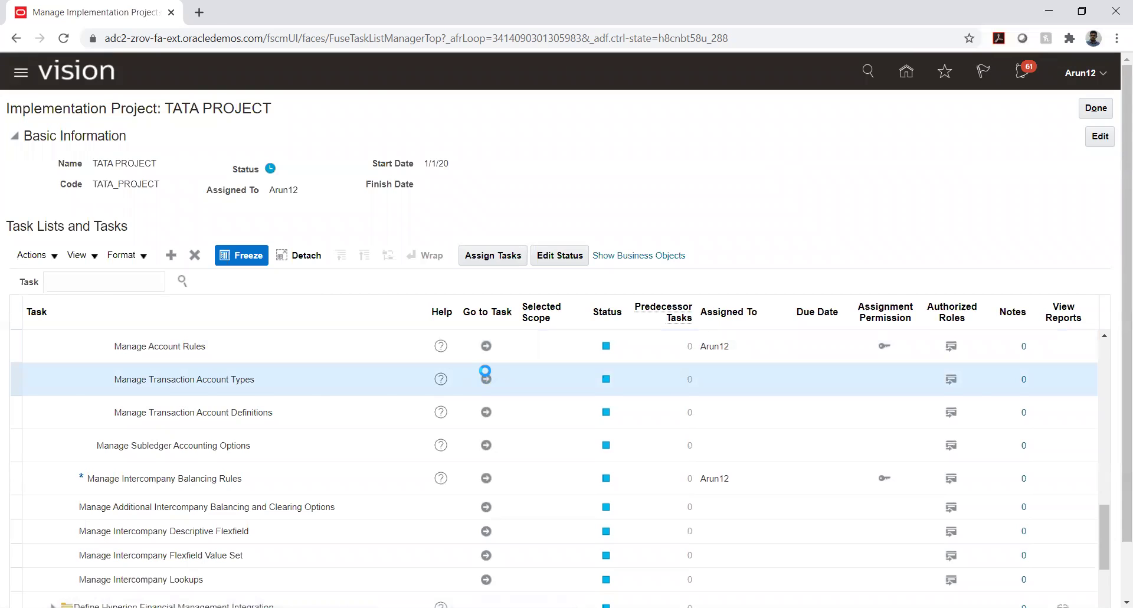
{"action": "left_click", "coordinate": [485, 378]}
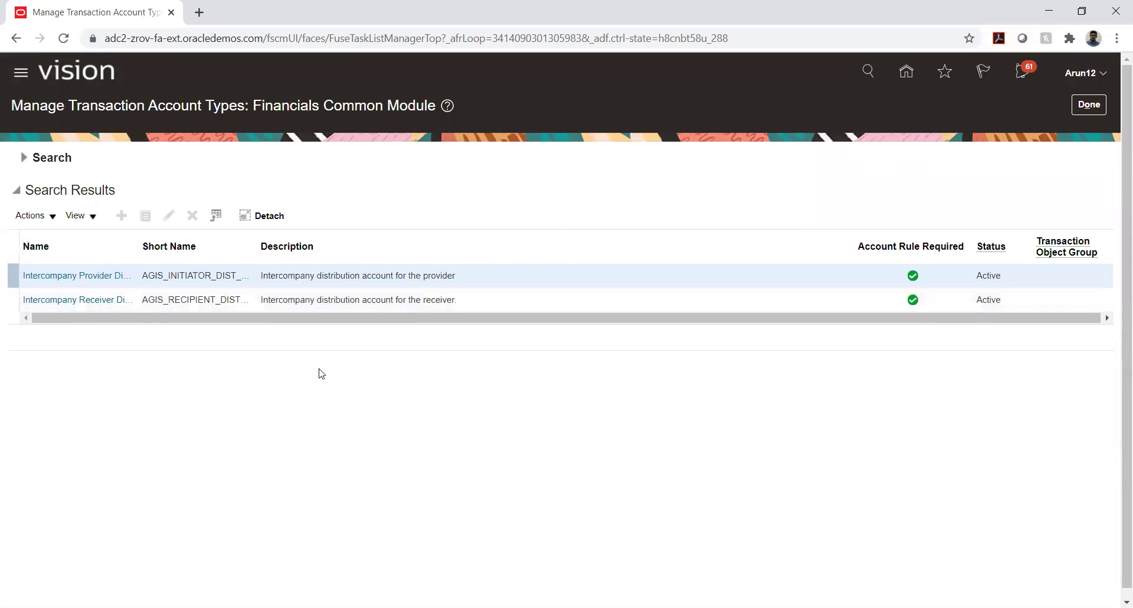
{"action": "left_click", "coordinate": [71, 277]}
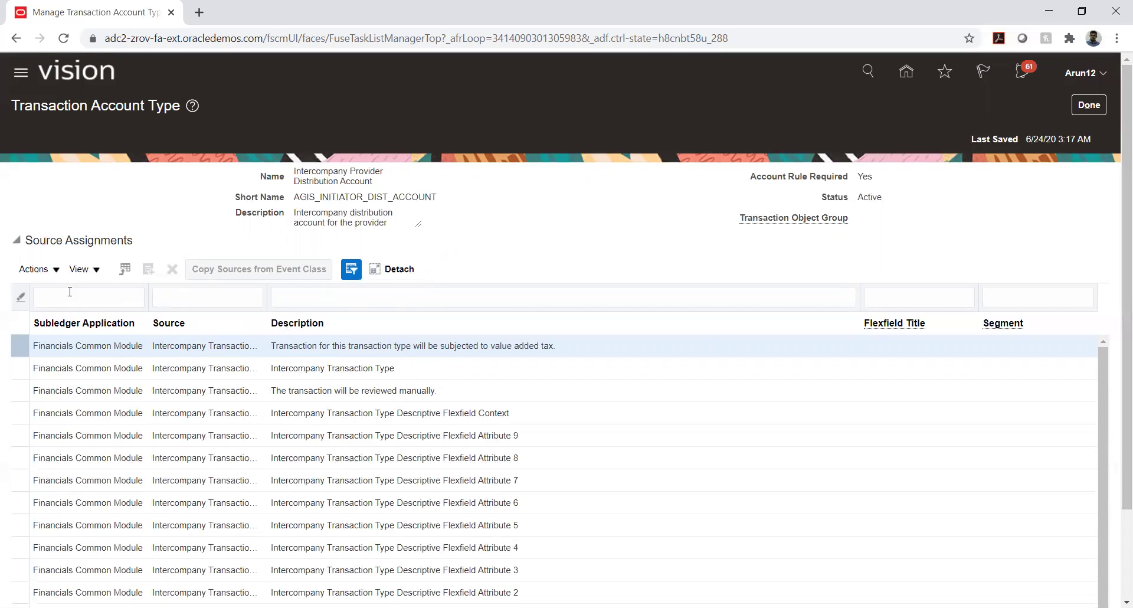
{"action": "left_click", "coordinate": [87, 343]}
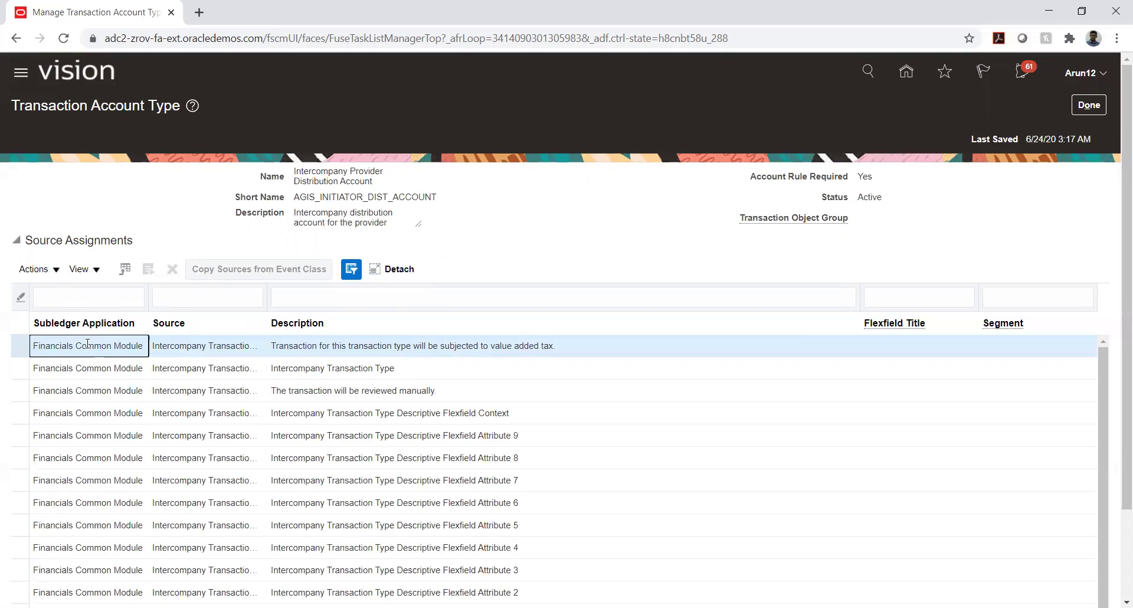
{"action": "scroll", "coordinate": [244, 360], "scroll_direction": "down", "scroll_amount": 2}
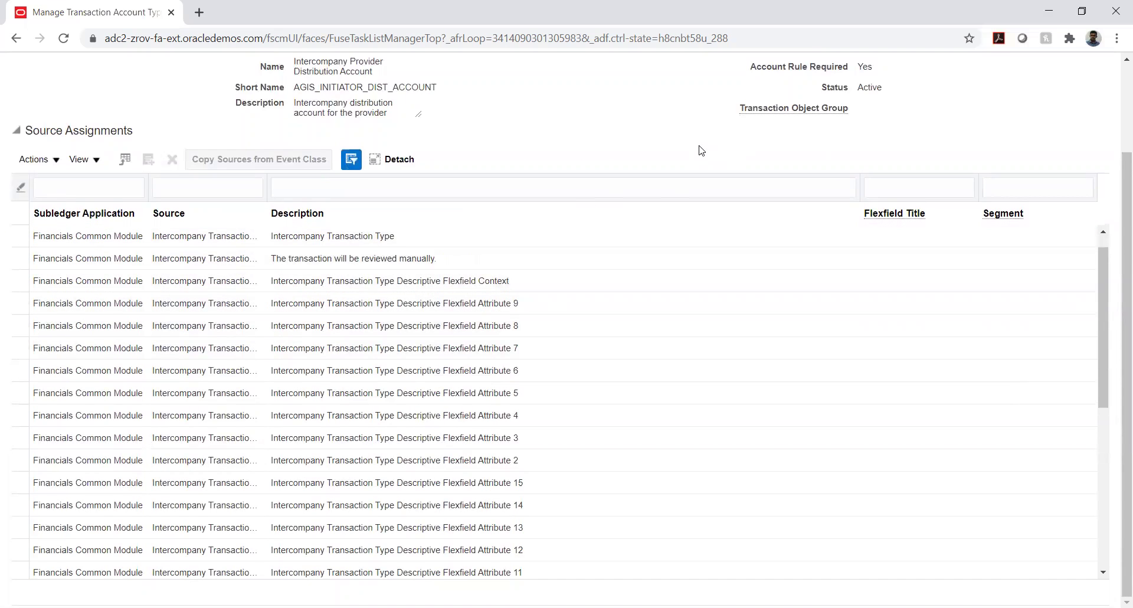
{"action": "scroll", "coordinate": [701, 150], "scroll_direction": "up", "scroll_amount": 2}
{"action": "left_click", "coordinate": [1086, 106]}
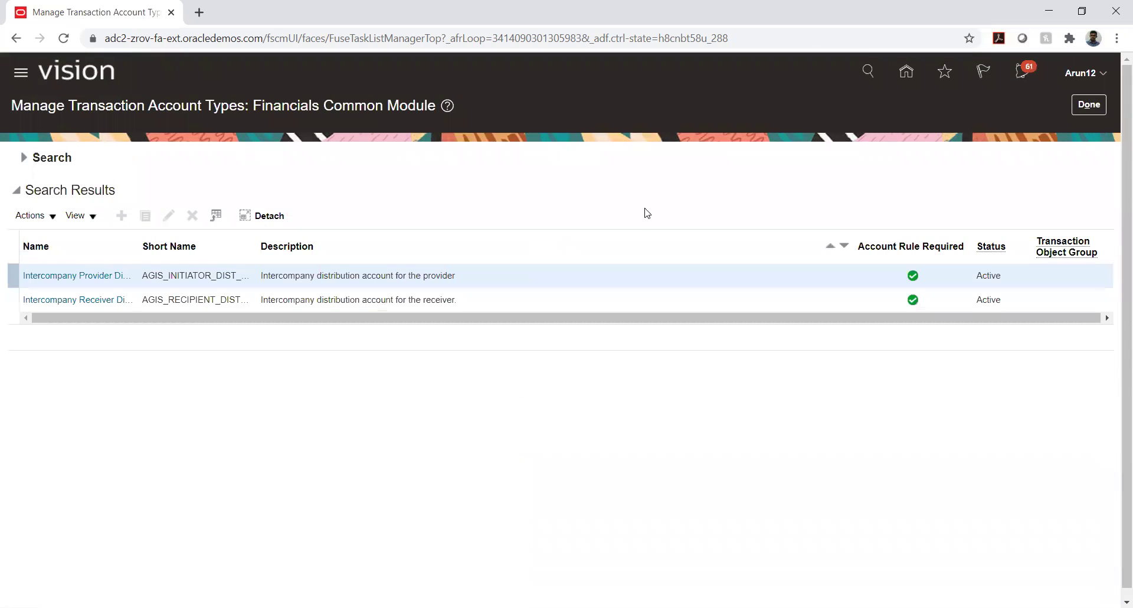
{"action": "left_click", "coordinate": [1089, 105]}
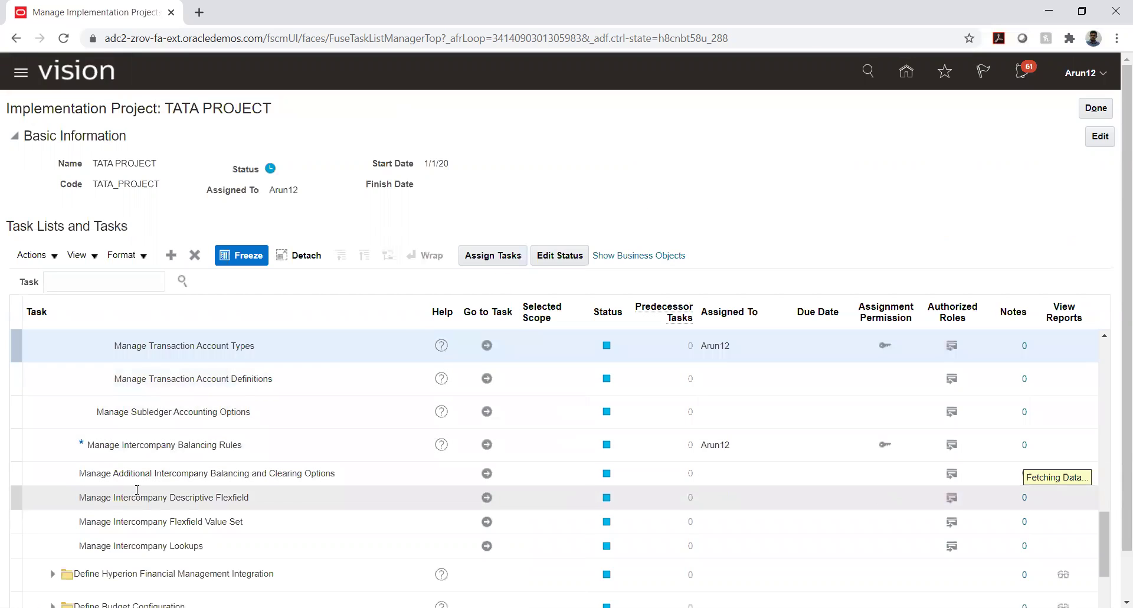
View the blank creation form in Manage Transaction Account Definitions, discard it and return to the project's task list
{"action": "left_click", "coordinate": [487, 381]}
{"action": "left_click", "coordinate": [486, 380]}
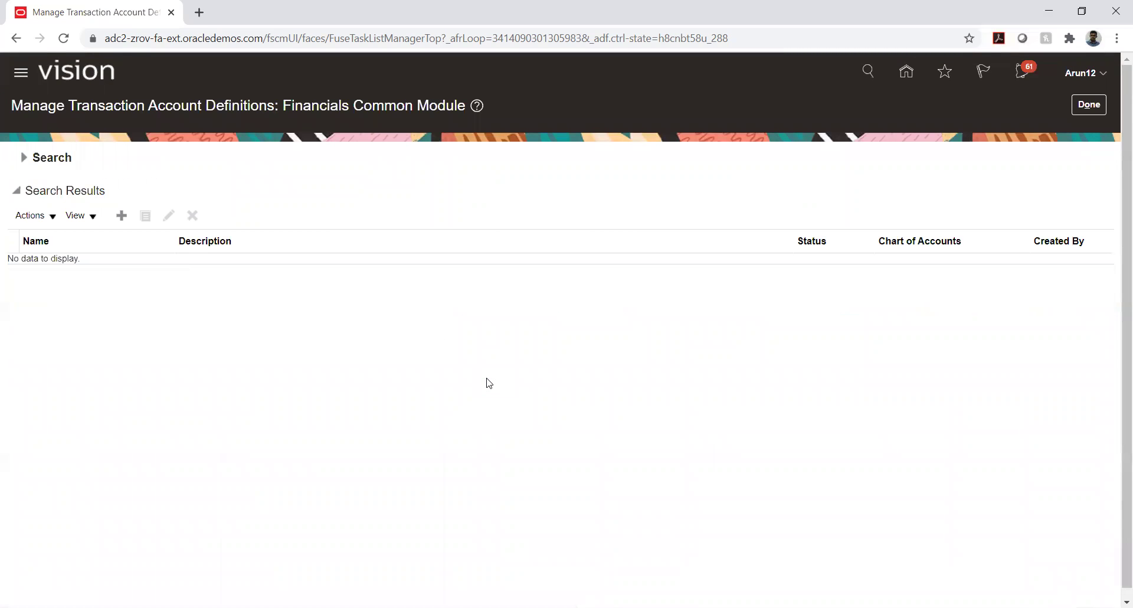
{"action": "left_click", "coordinate": [122, 215]}
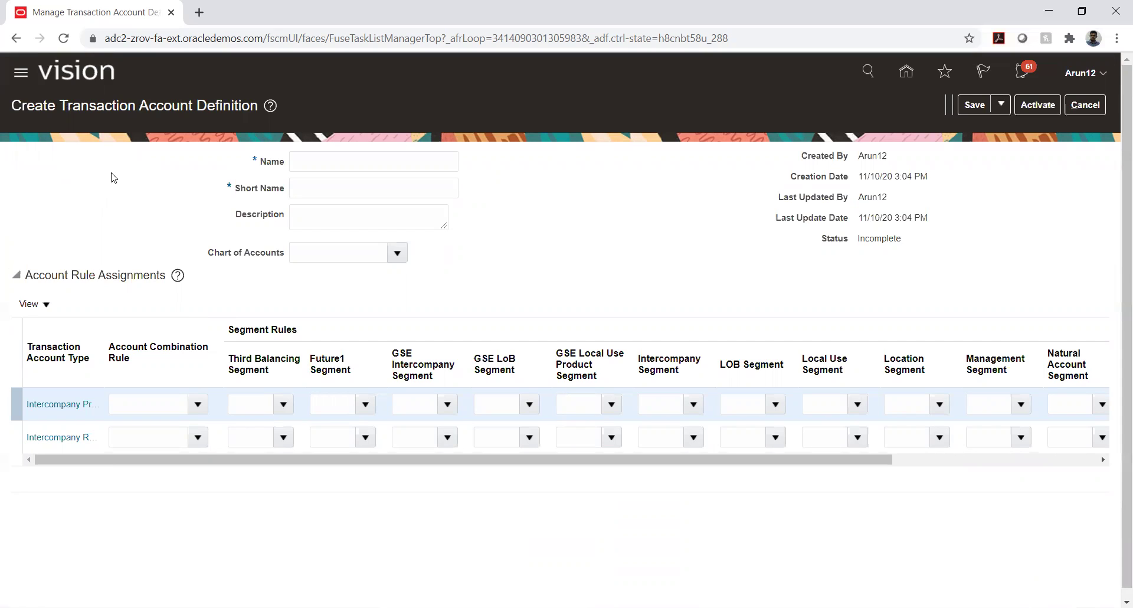
{"action": "left_click", "coordinate": [1076, 106]}
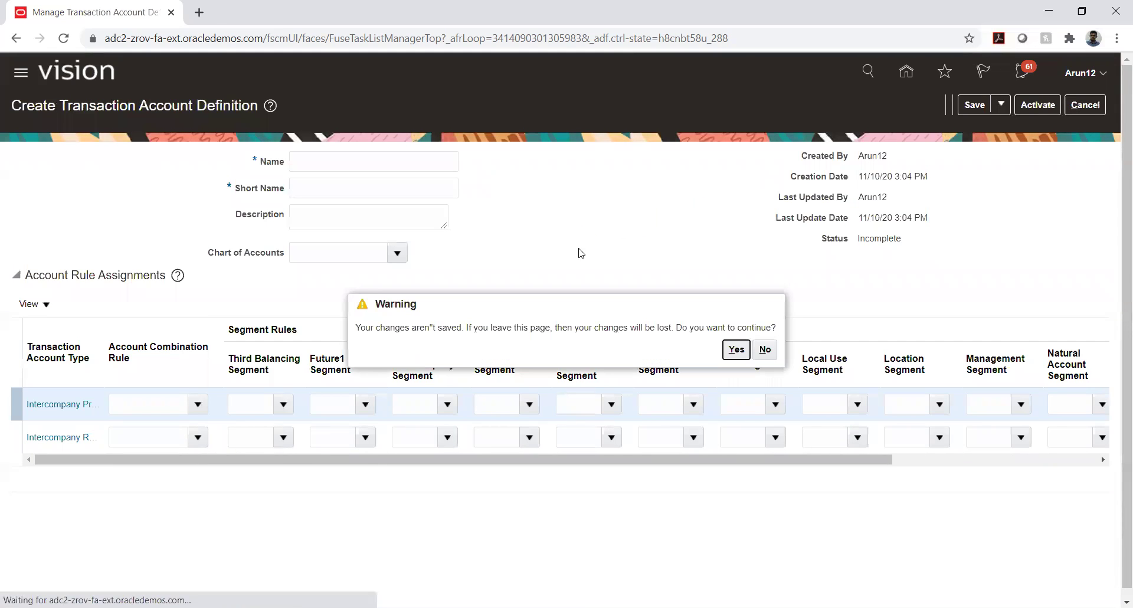
{"action": "left_click", "coordinate": [738, 349]}
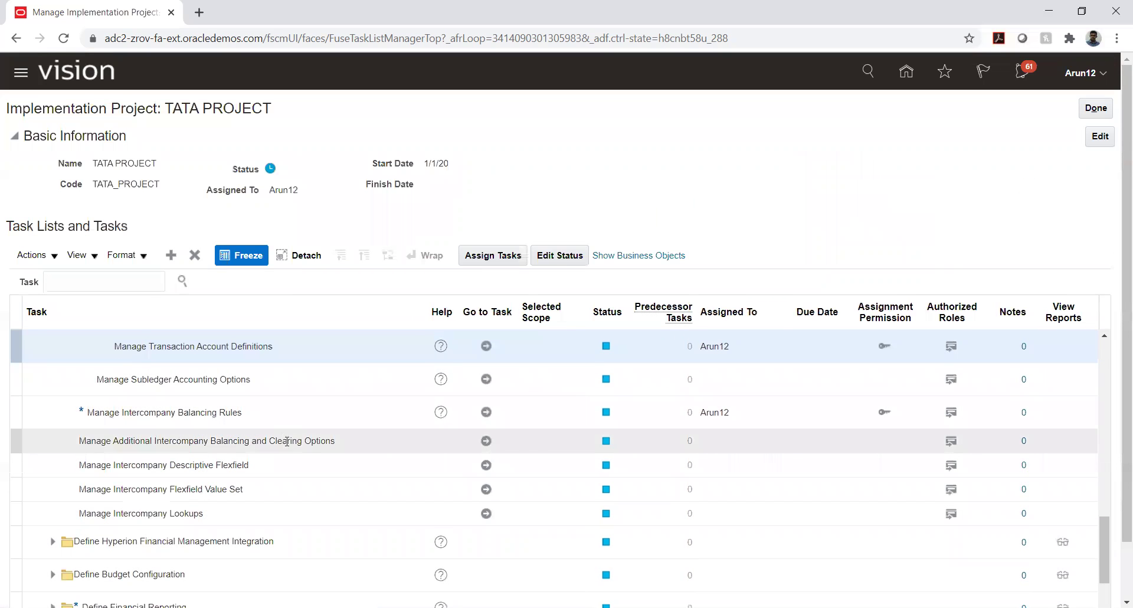
Collapse the Define Transaction Accounts and Define Transaction Account Rules folders in the project's task list
{"action": "scroll", "coordinate": [286, 452], "scroll_direction": "up", "scroll_amount": 2}
{"action": "scroll", "coordinate": [282, 450], "scroll_direction": "up", "scroll_amount": 2}
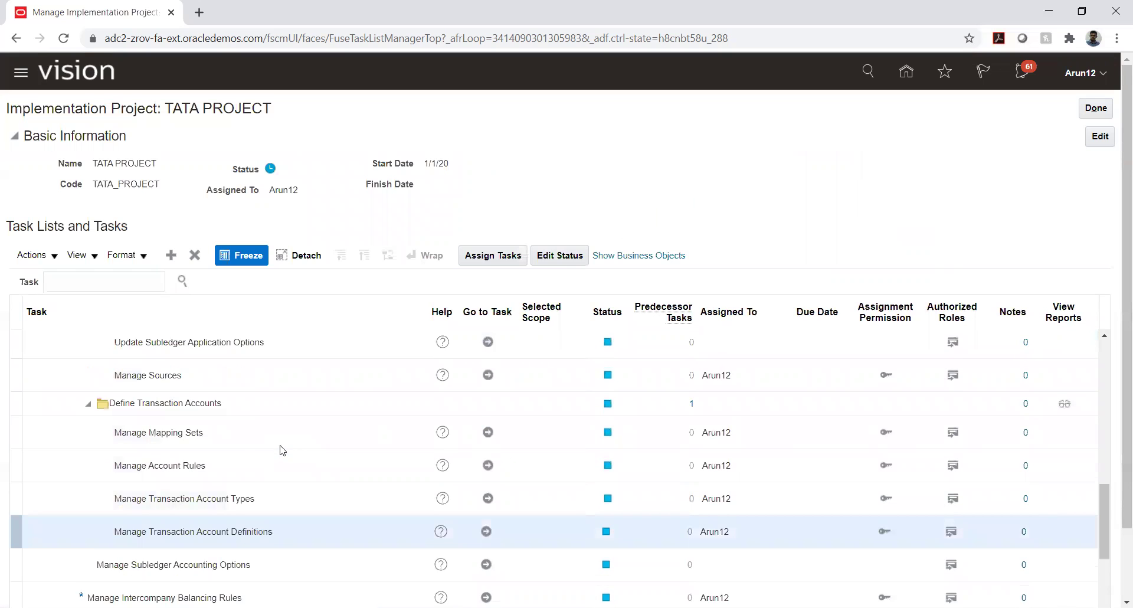
{"action": "left_click", "coordinate": [87, 405]}
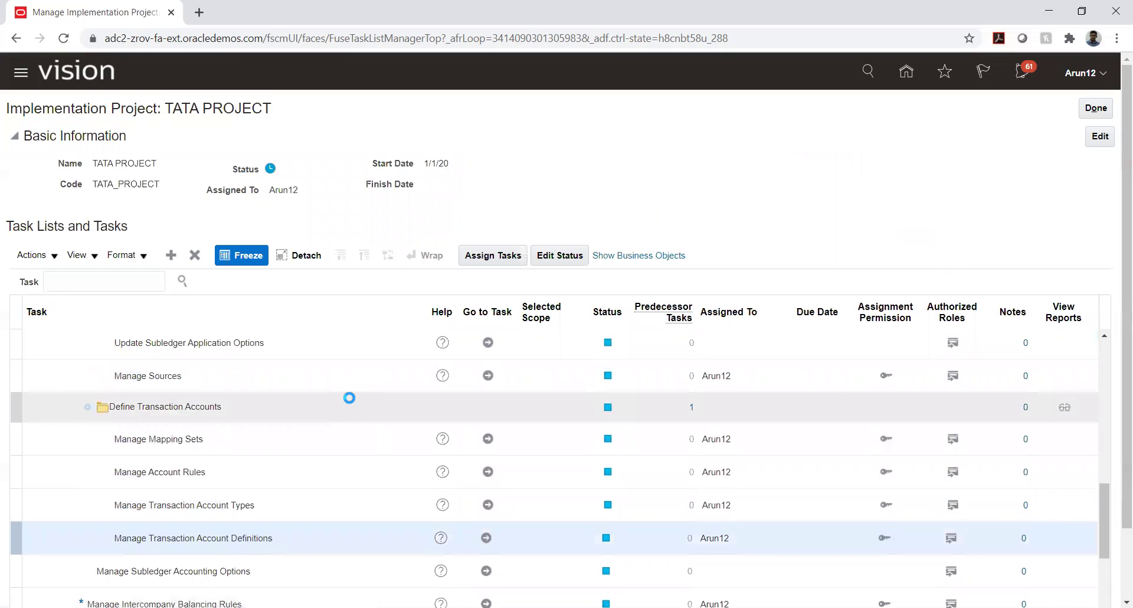
{"action": "scroll", "coordinate": [271, 425], "scroll_direction": "up", "scroll_amount": 3}
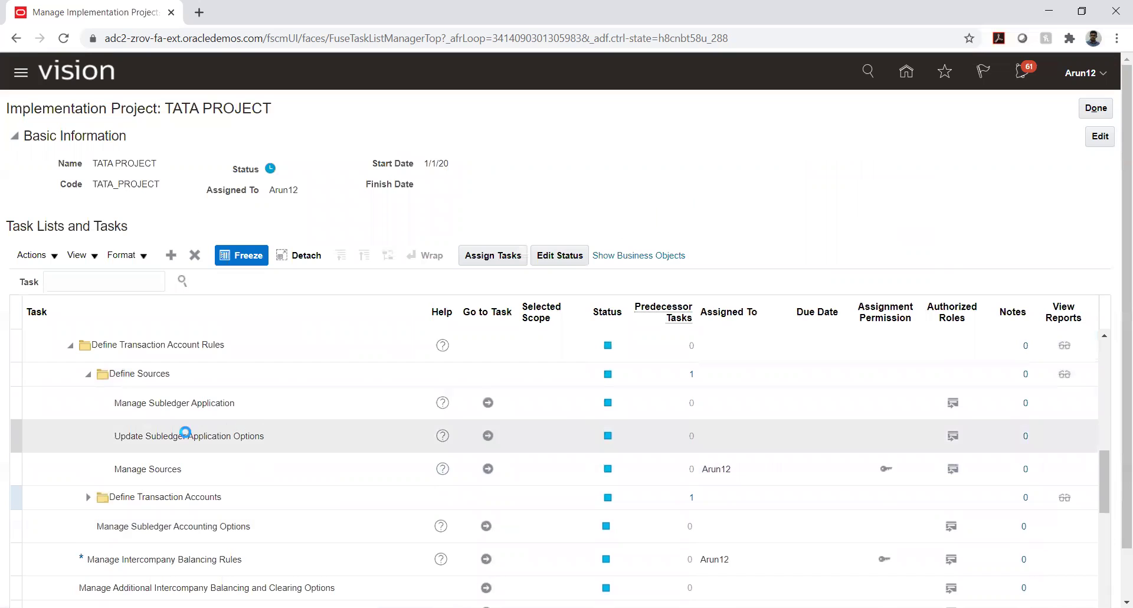
{"action": "left_click", "coordinate": [71, 348]}
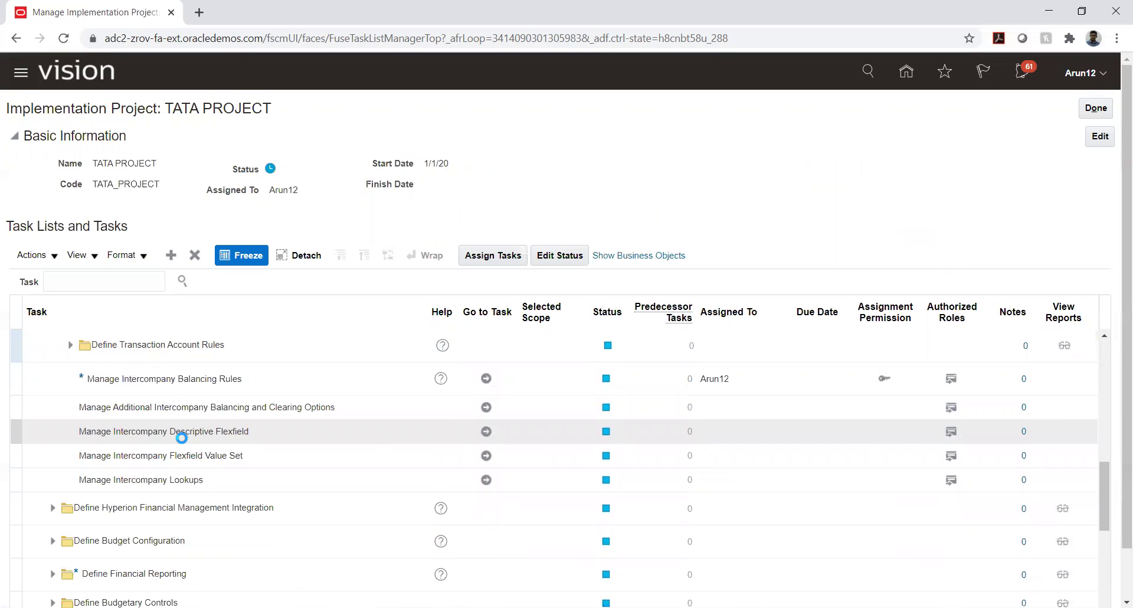
{"action": "scroll", "coordinate": [225, 451], "scroll_direction": "up", "scroll_amount": 3}
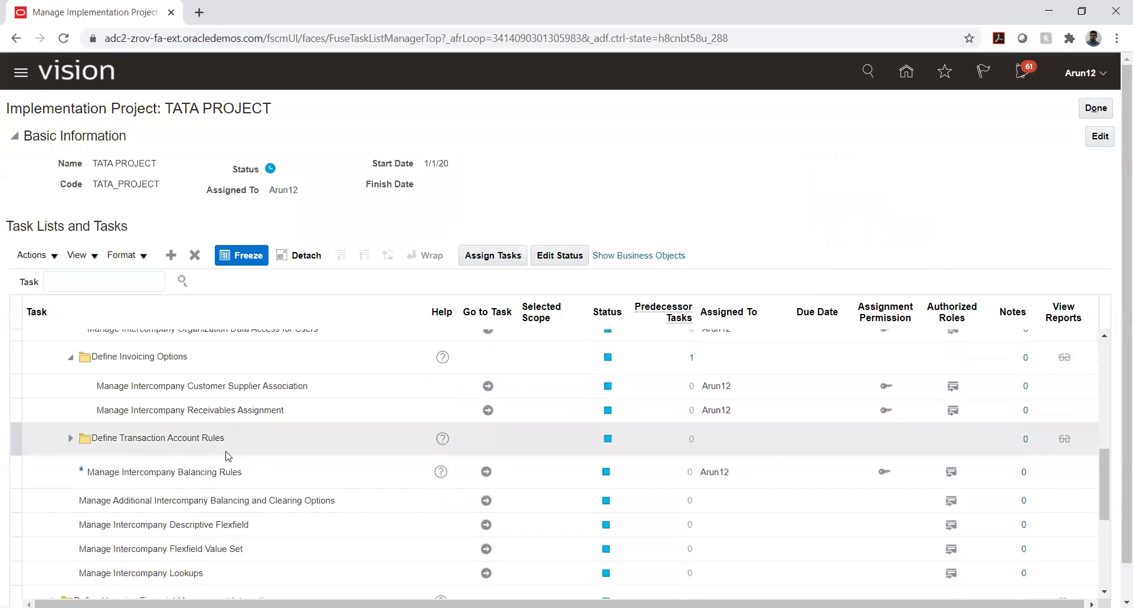
{"action": "scroll", "coordinate": [226, 454], "scroll_direction": "up", "scroll_amount": 2}
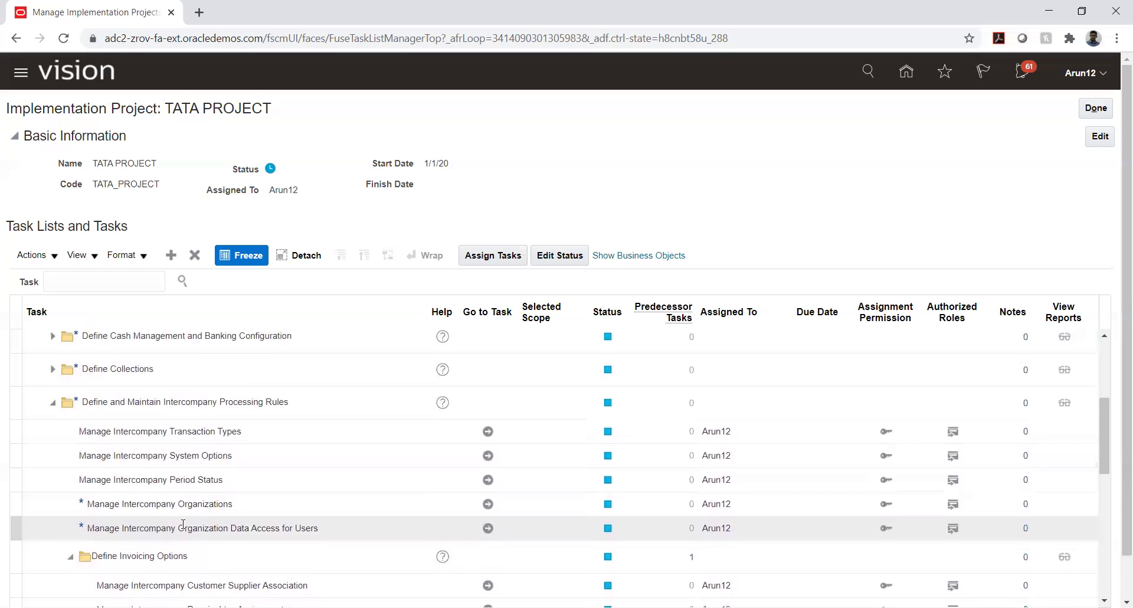
Review the rules listed in Manage Intercompany Balancing Rules and return to the project's task list
{"action": "scroll", "coordinate": [187, 429], "scroll_direction": "down", "scroll_amount": 2}
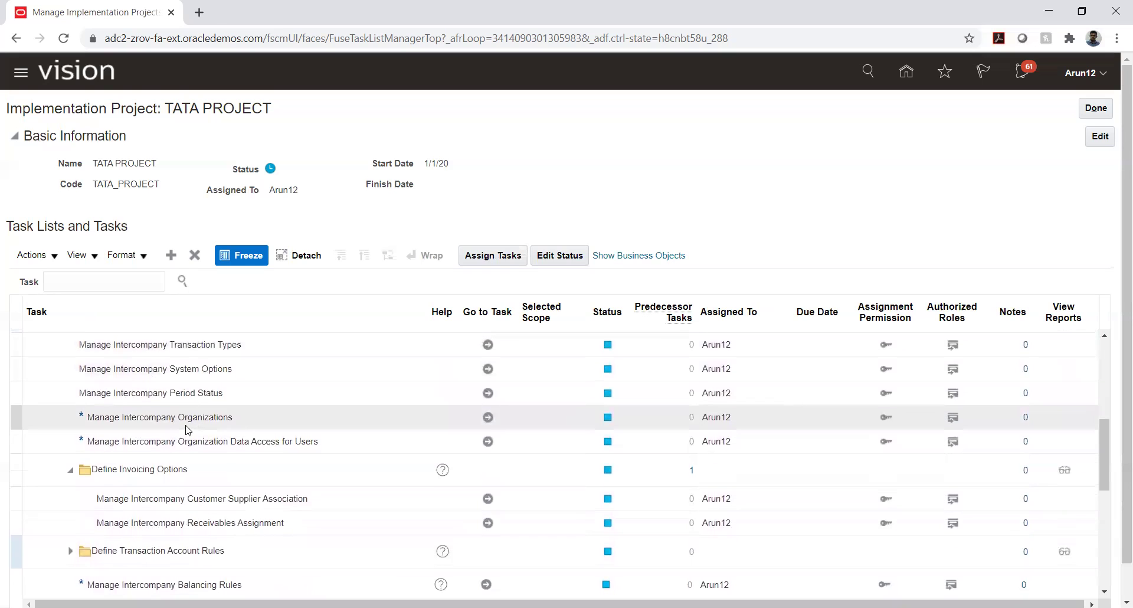
{"action": "scroll", "coordinate": [187, 429], "scroll_direction": "down", "scroll_amount": 2}
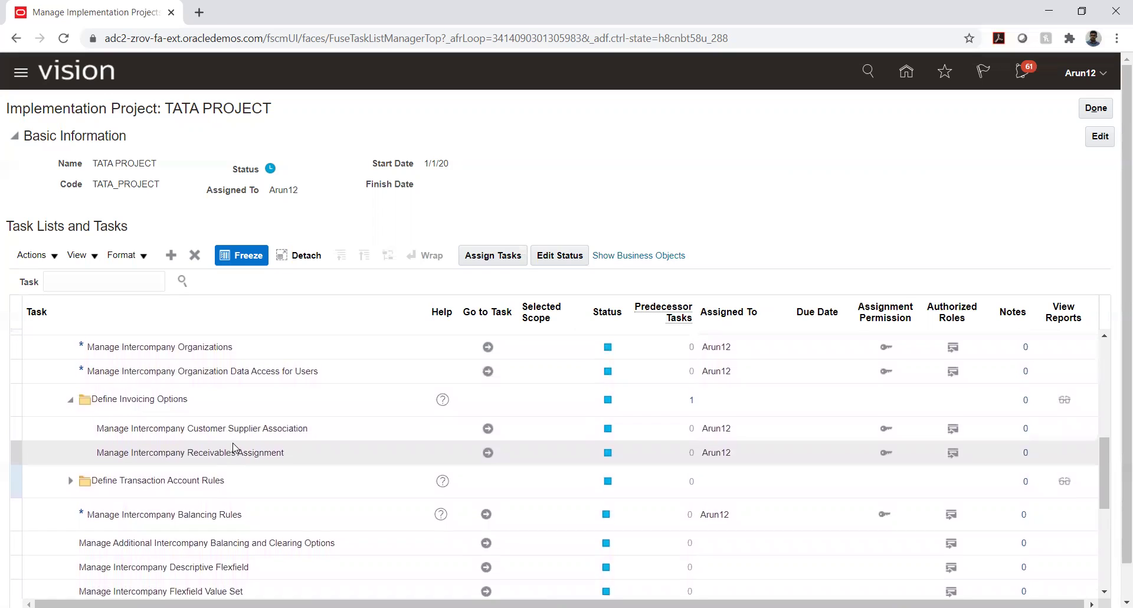
{"action": "scroll", "coordinate": [233, 447], "scroll_direction": "down", "scroll_amount": 2}
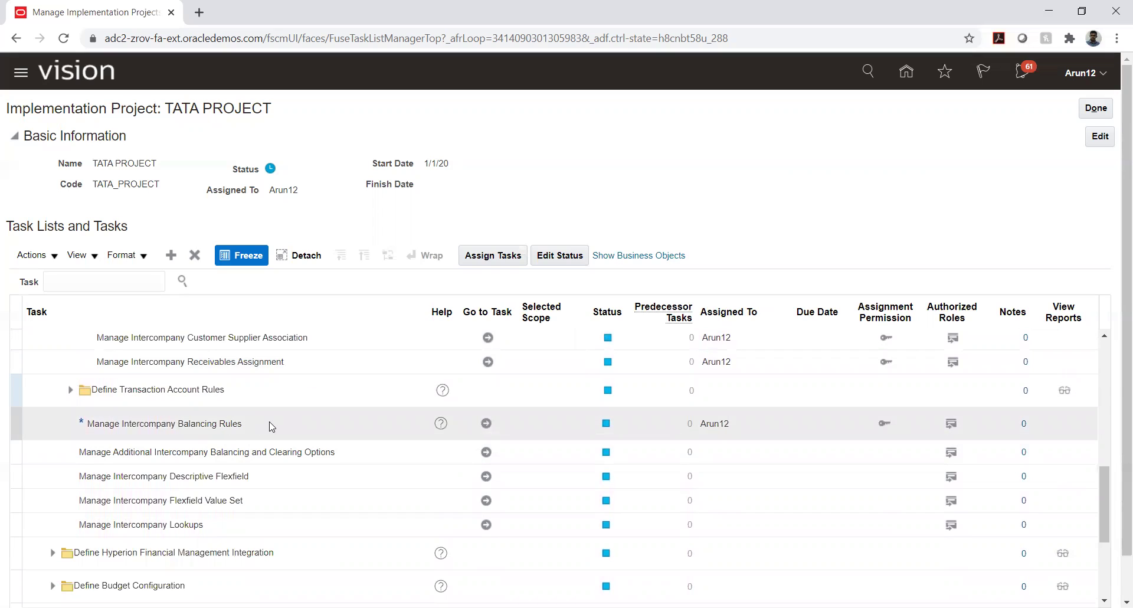
{"action": "left_click", "coordinate": [505, 420]}
{"action": "left_click", "coordinate": [487, 424]}
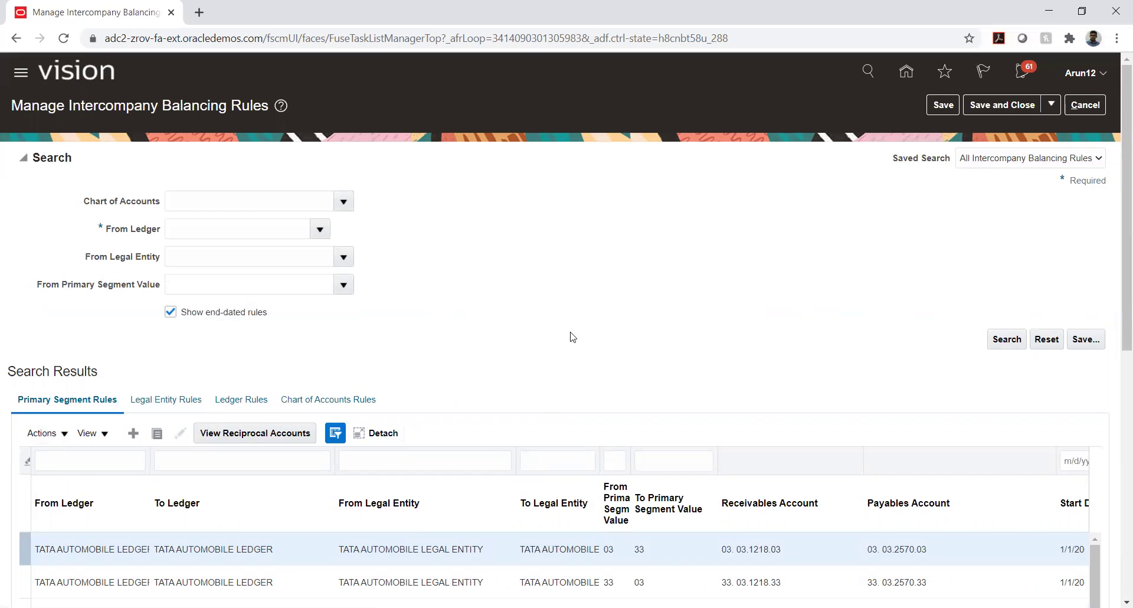
{"action": "scroll", "coordinate": [554, 341], "scroll_direction": "down", "scroll_amount": 3}
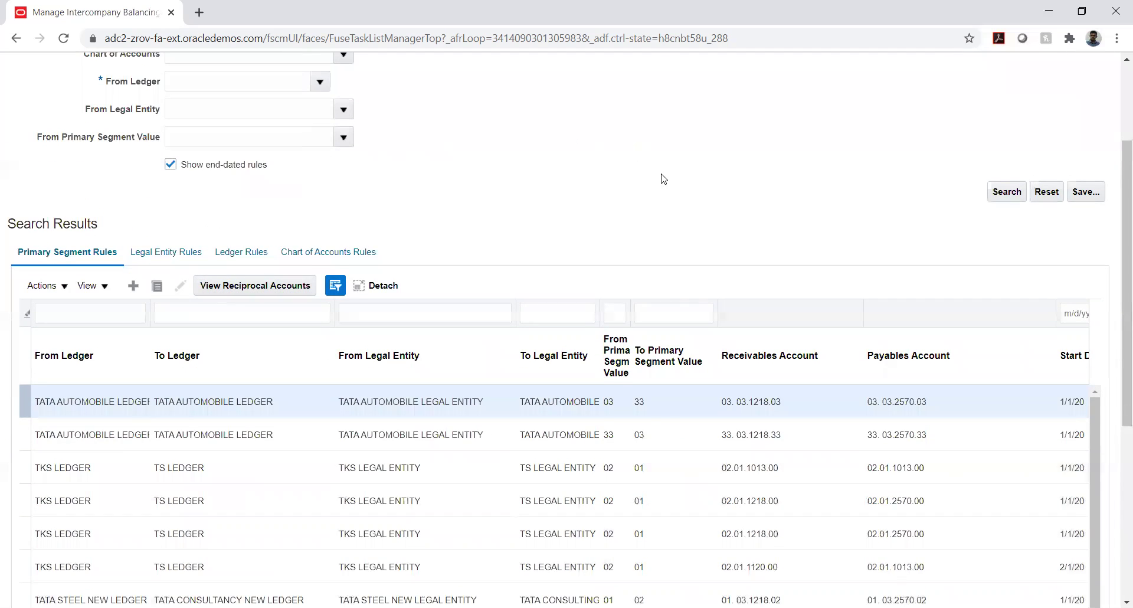
{"action": "scroll", "coordinate": [649, 189], "scroll_direction": "up", "scroll_amount": 3}
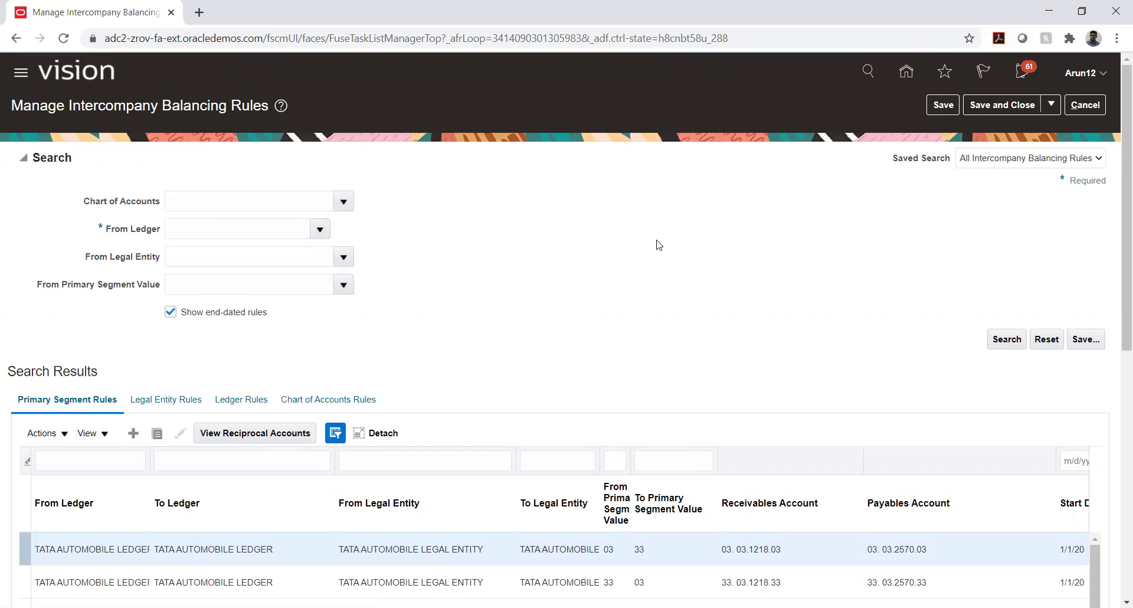
{"action": "left_click", "coordinate": [1077, 106]}
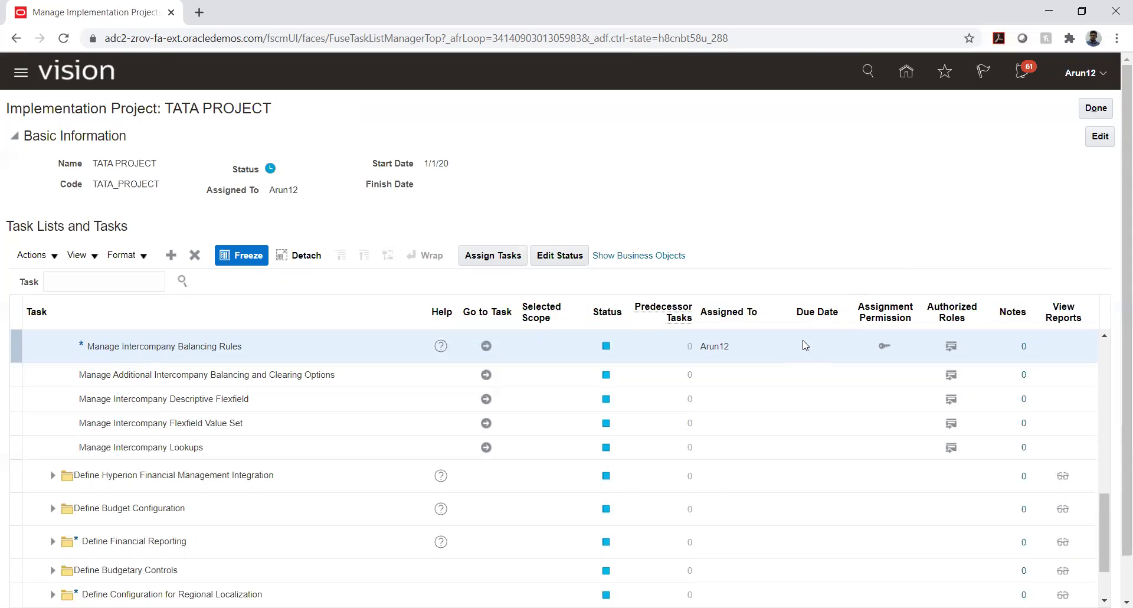
Go to the home page and open the Transactions work area under Intercompany Accounting
{"action": "scroll", "coordinate": [605, 498], "scroll_direction": "up", "scroll_amount": 2}
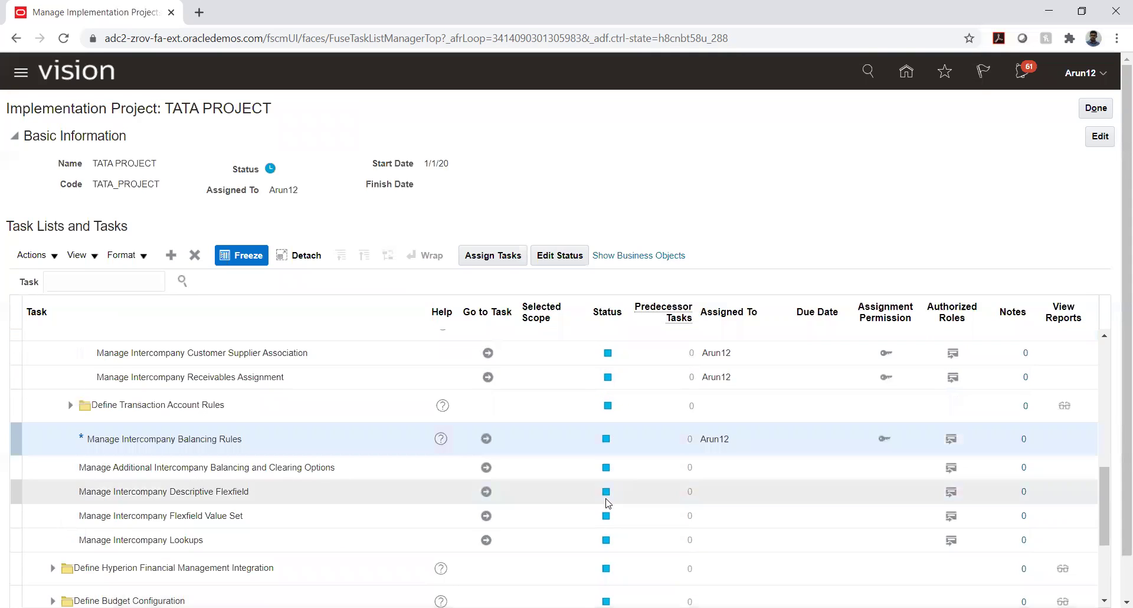
{"action": "scroll", "coordinate": [708, 447], "scroll_direction": "up", "scroll_amount": 2}
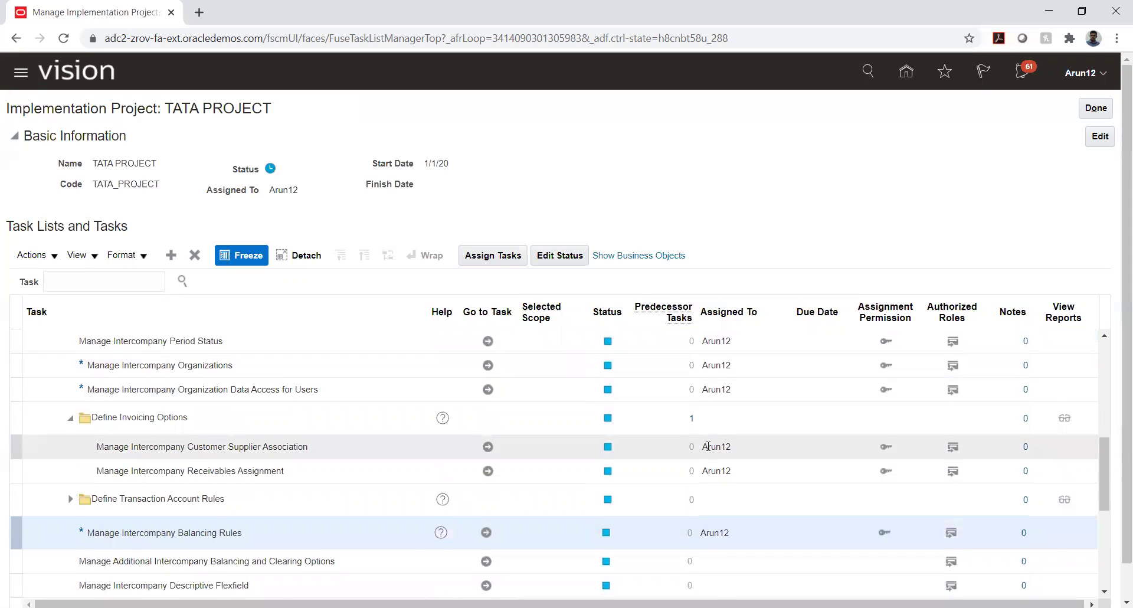
{"action": "scroll", "coordinate": [709, 446], "scroll_direction": "up", "scroll_amount": 2}
{"action": "scroll", "coordinate": [708, 449], "scroll_direction": "up", "scroll_amount": 3}
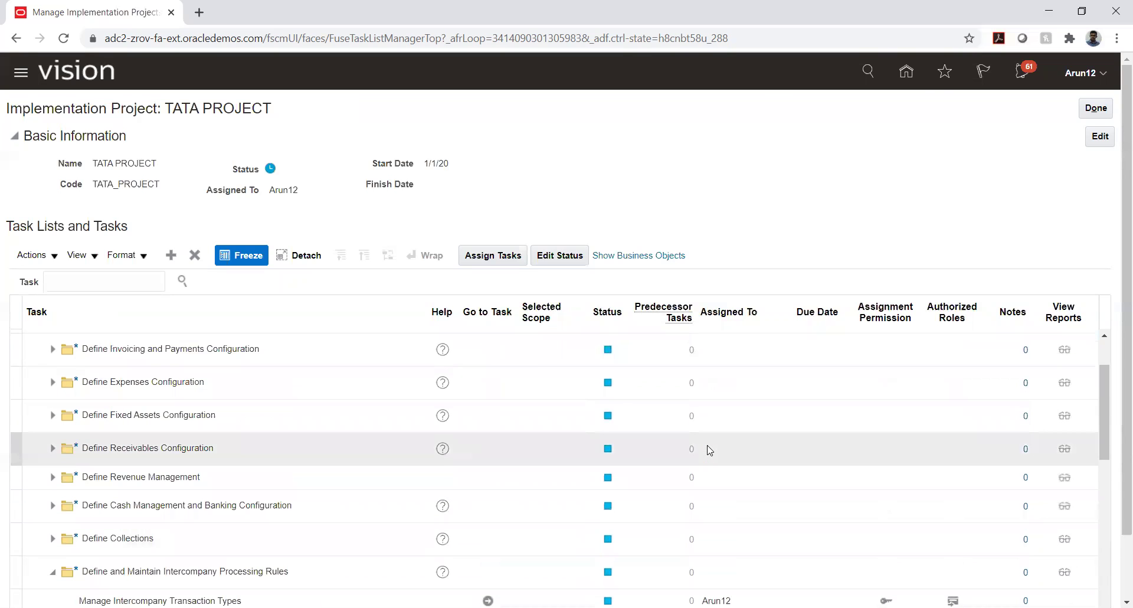
{"action": "left_click", "coordinate": [903, 83]}
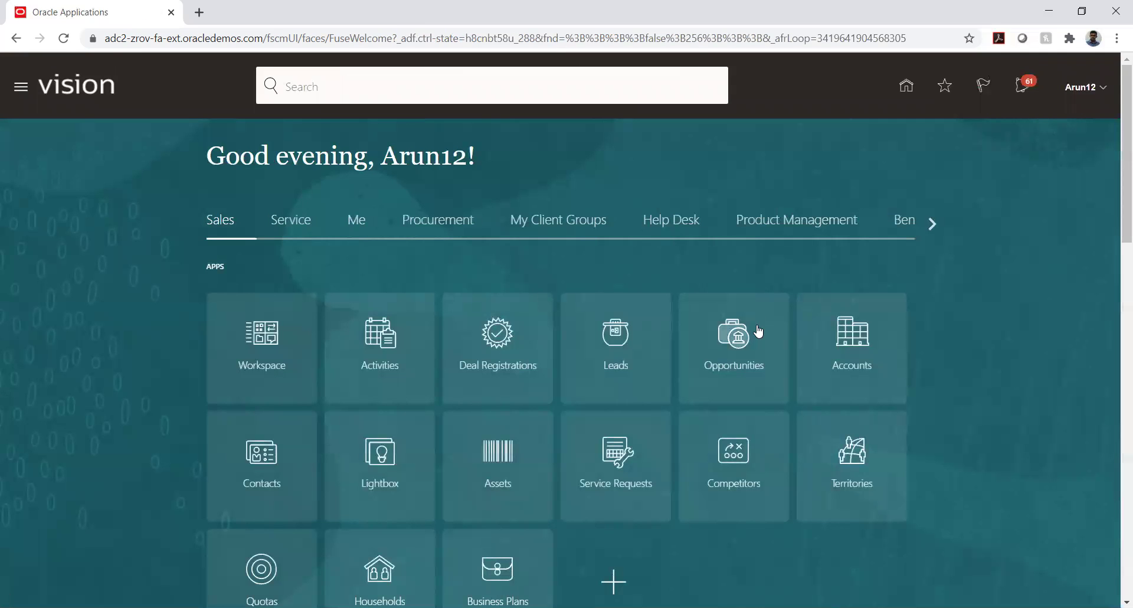
{"action": "left_click", "coordinate": [932, 223]}
{"action": "left_click", "coordinate": [931, 223]}
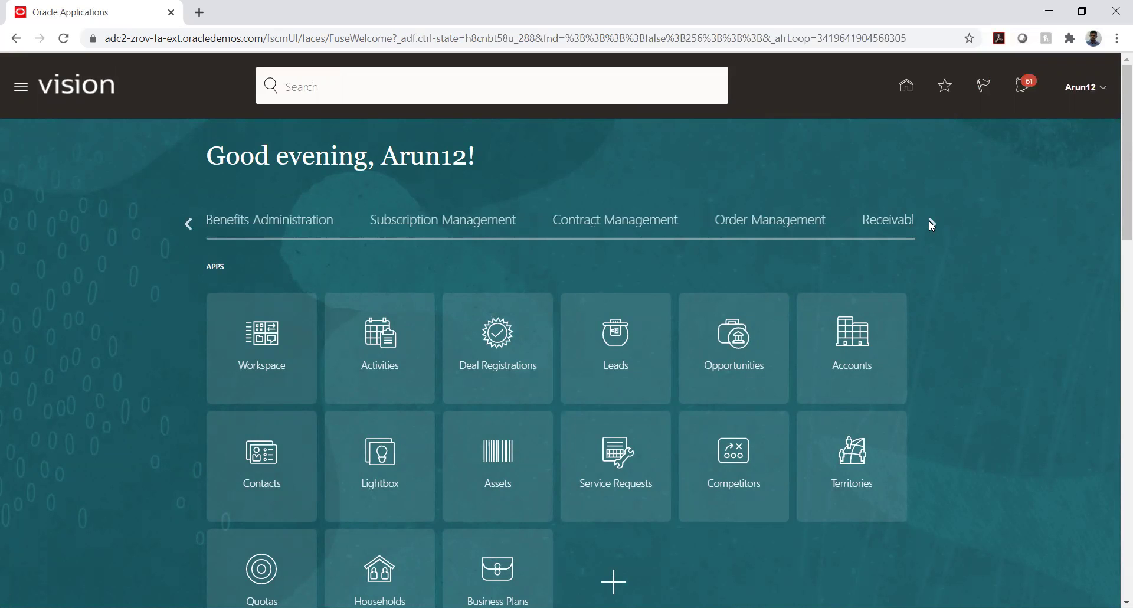
{"action": "left_click", "coordinate": [931, 224]}
{"action": "left_click", "coordinate": [930, 223]}
{"action": "left_click", "coordinate": [930, 223]}
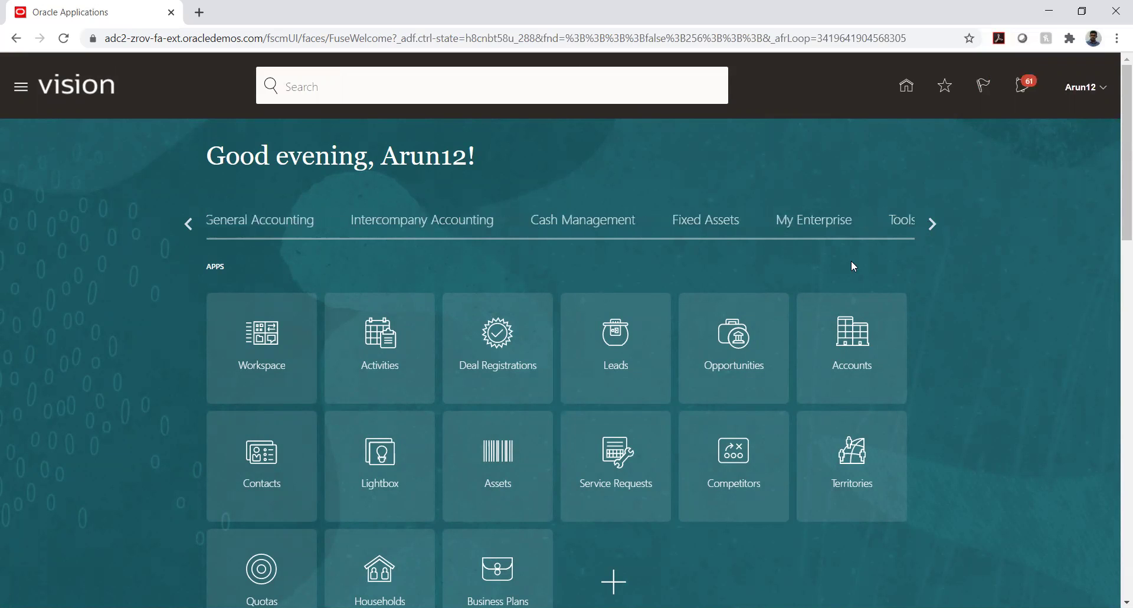
{"action": "left_click", "coordinate": [412, 221]}
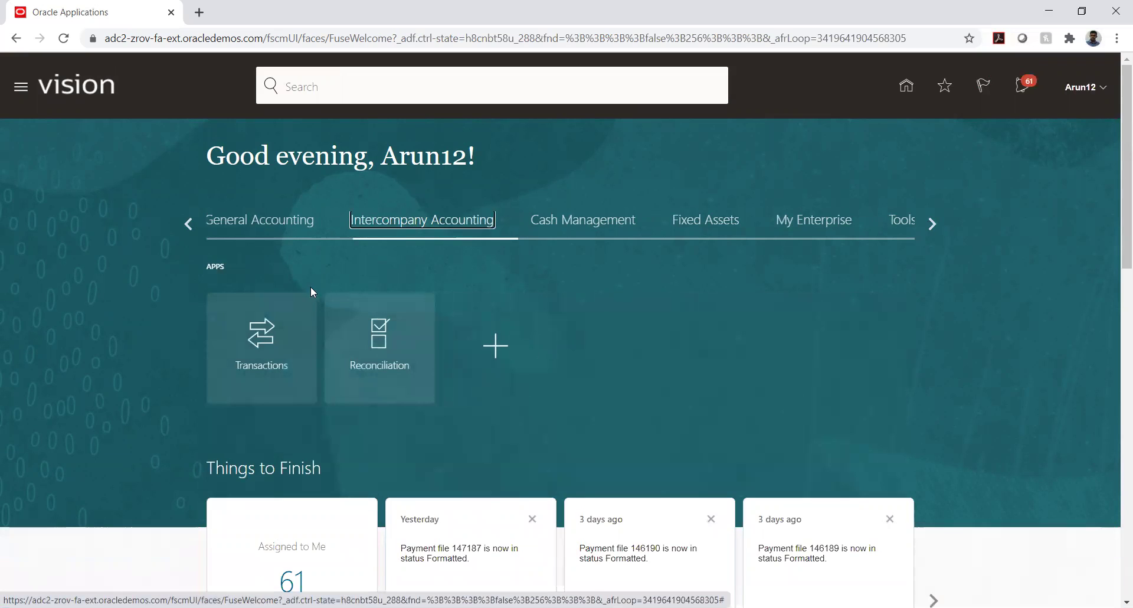
{"action": "left_click", "coordinate": [261, 338]}
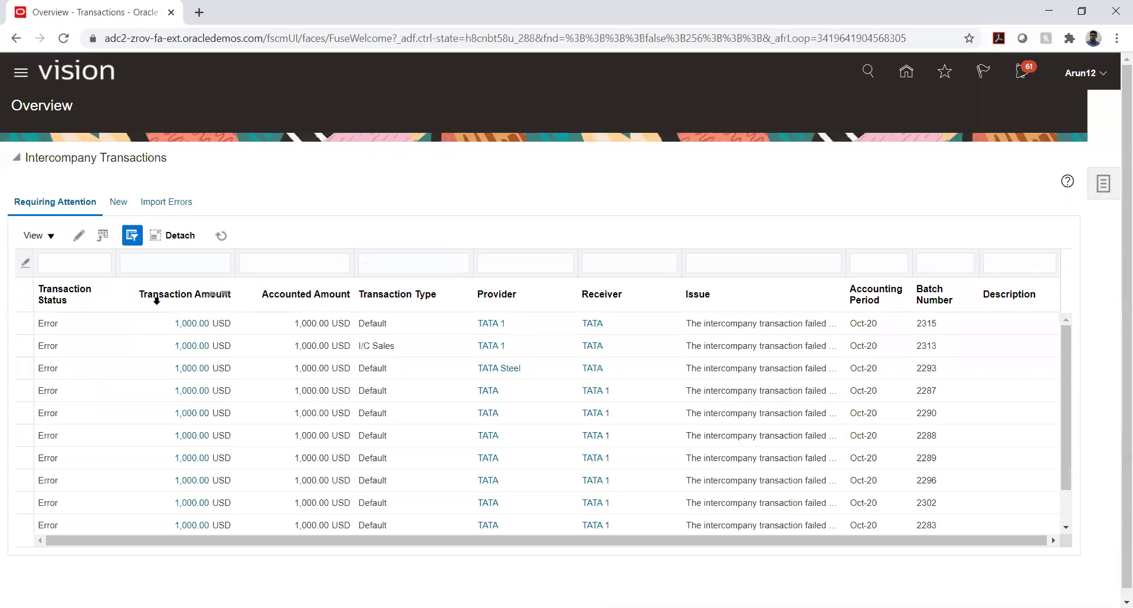
Start a new intercompany transaction batch and set its provider to TS_01_I/C
{"action": "left_click", "coordinate": [1103, 184]}
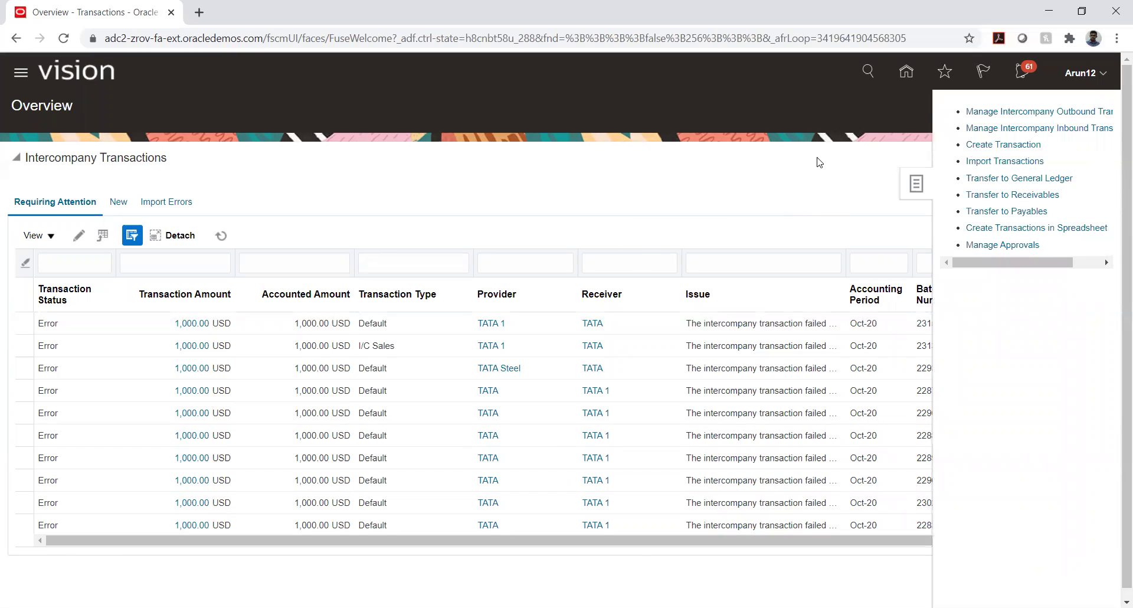
{"action": "left_click", "coordinate": [995, 146]}
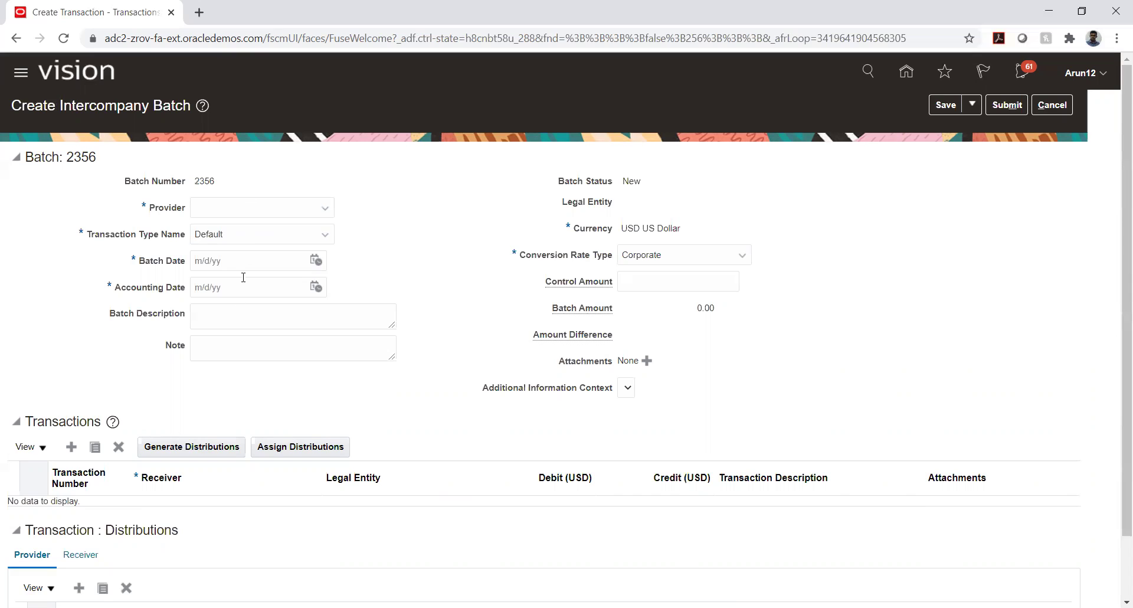
{"action": "left_click", "coordinate": [209, 211]}
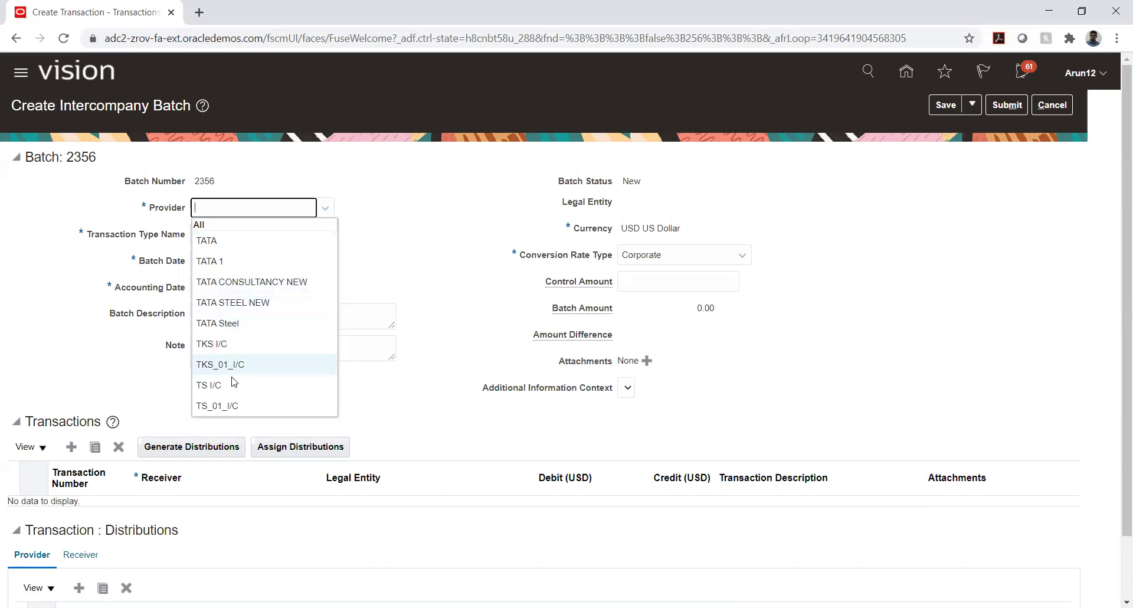
{"action": "left_click", "coordinate": [231, 406]}
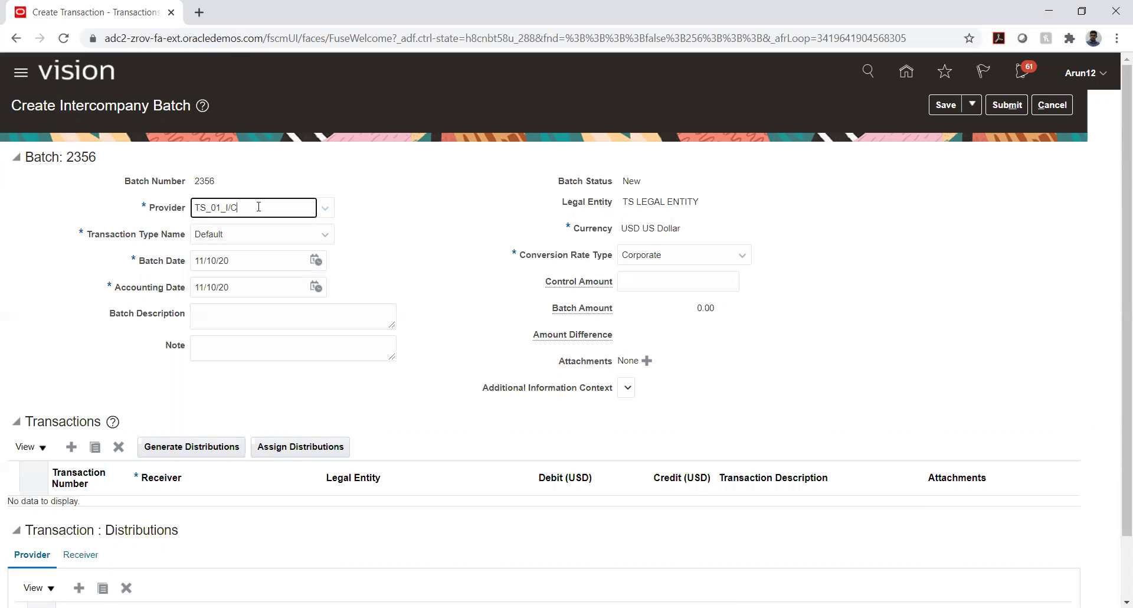
Add a transaction line with receiver TKS_01_I/C and choose Default as the batch's transaction type
{"action": "left_click", "coordinate": [72, 447]}
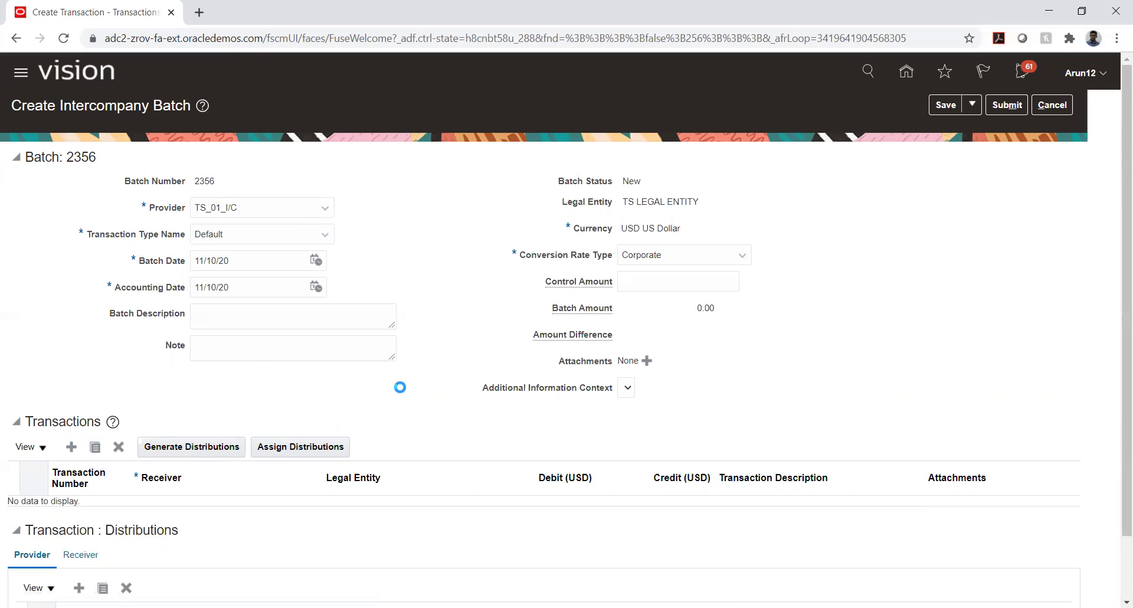
{"action": "left_click", "coordinate": [193, 511]}
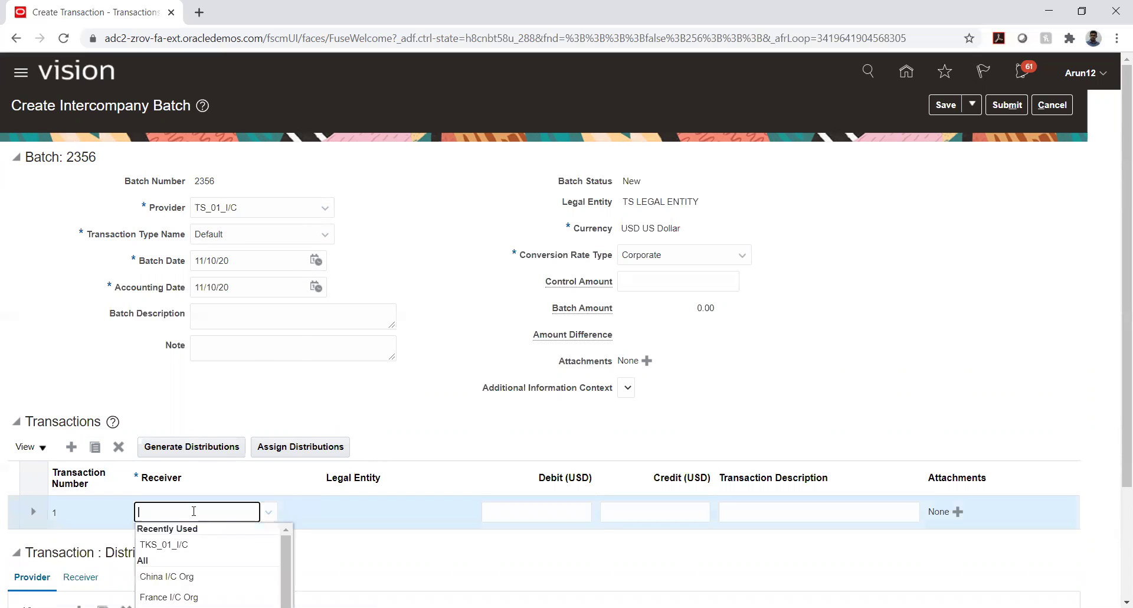
{"action": "left_click", "coordinate": [183, 289]}
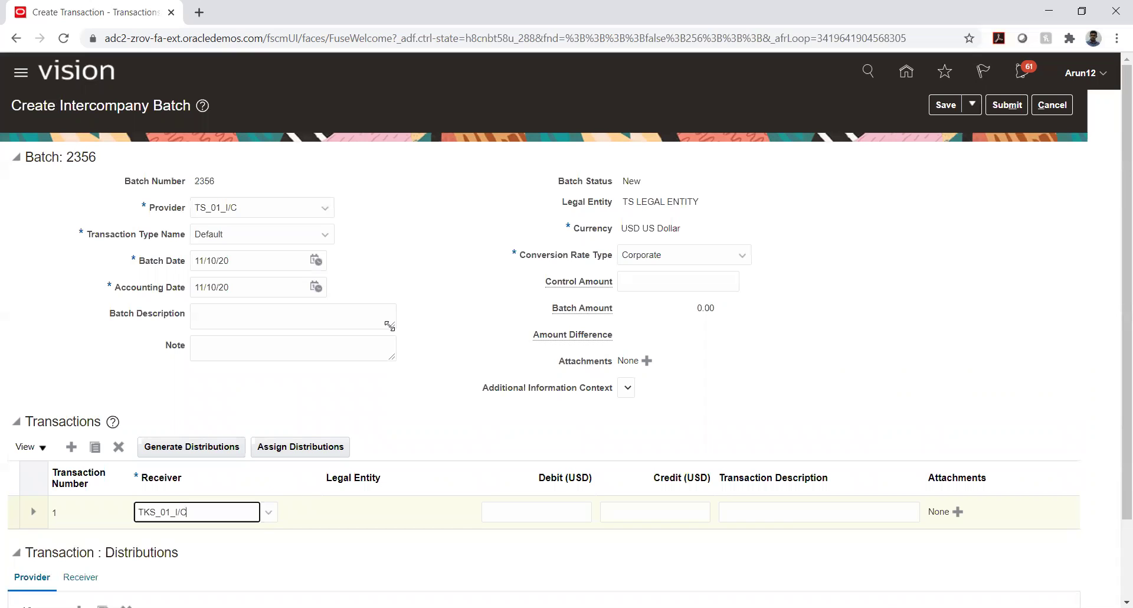
{"action": "left_click", "coordinate": [252, 234]}
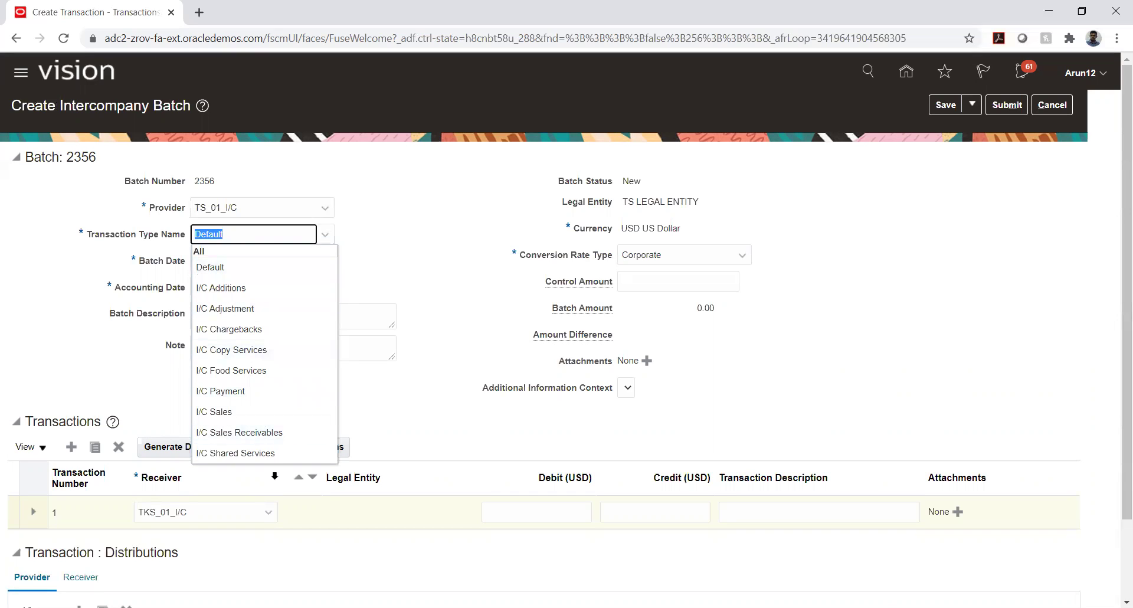
{"action": "left_click", "coordinate": [226, 270]}
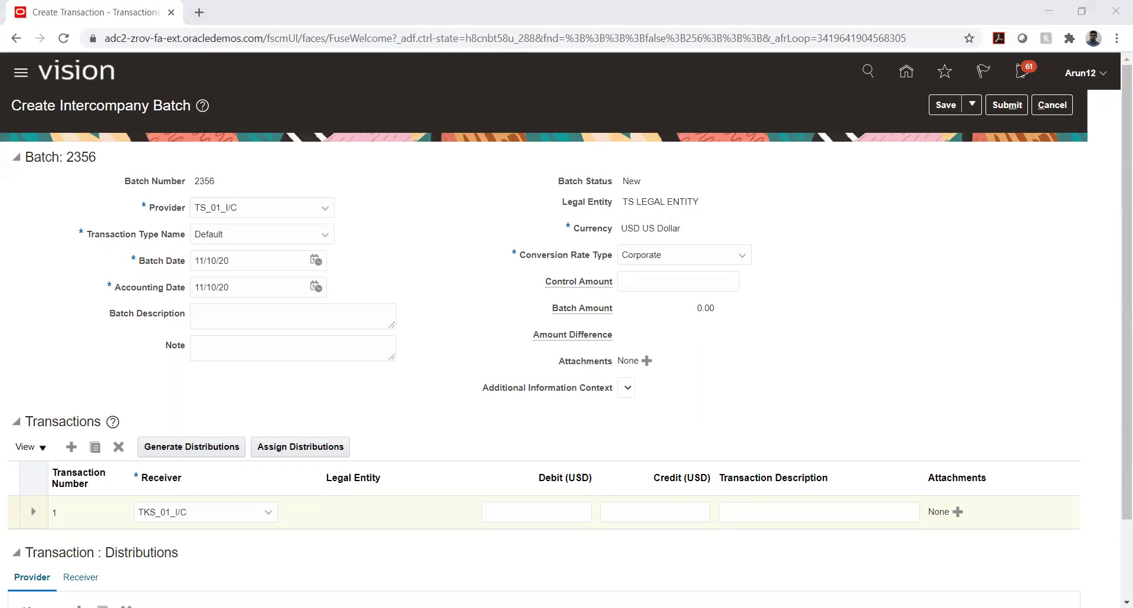
Switch to the Use case.xlsx workbook in Excel and enter AP in cell F6 of the blank sheet
{"action": "key", "text": "alt+Tab"}
{"action": "key", "text": "alt+Tab"}
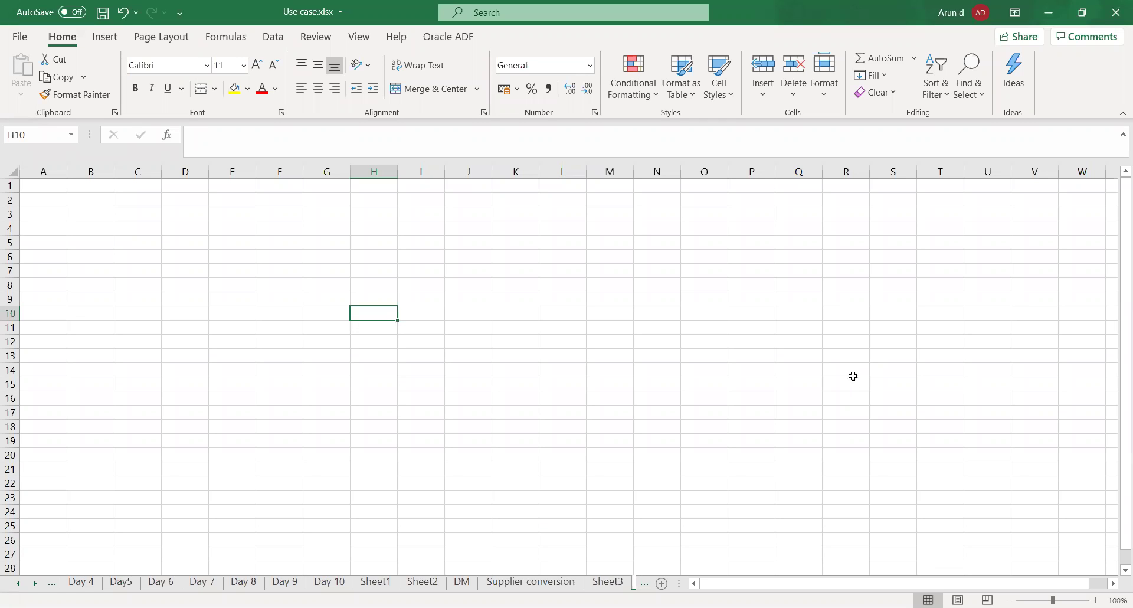
{"action": "left_click", "coordinate": [294, 263]}
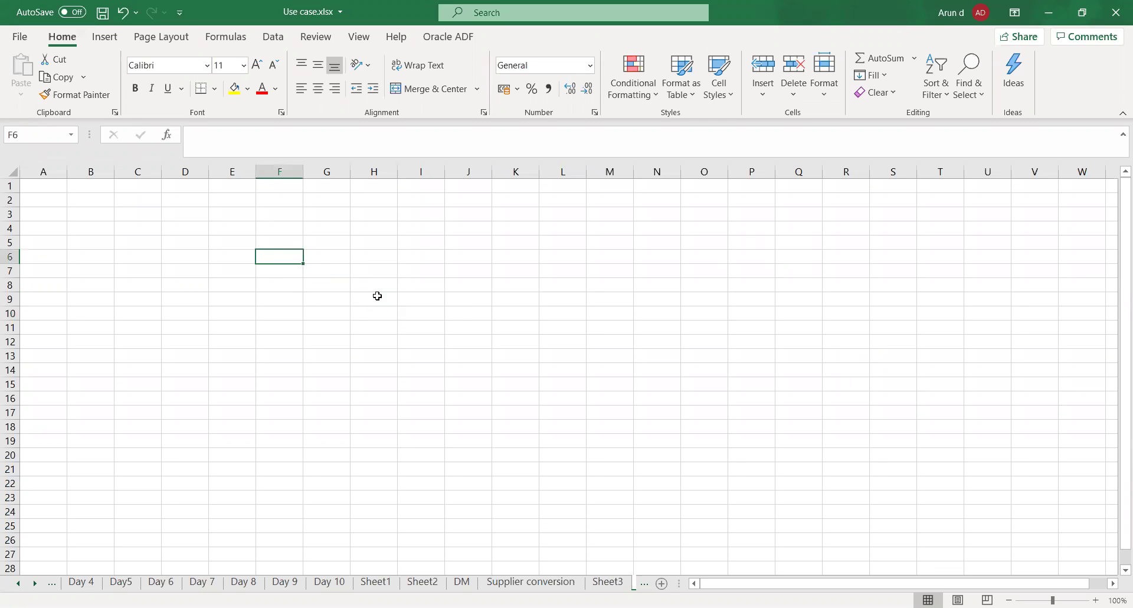
{"action": "type", "text": "Supp"}
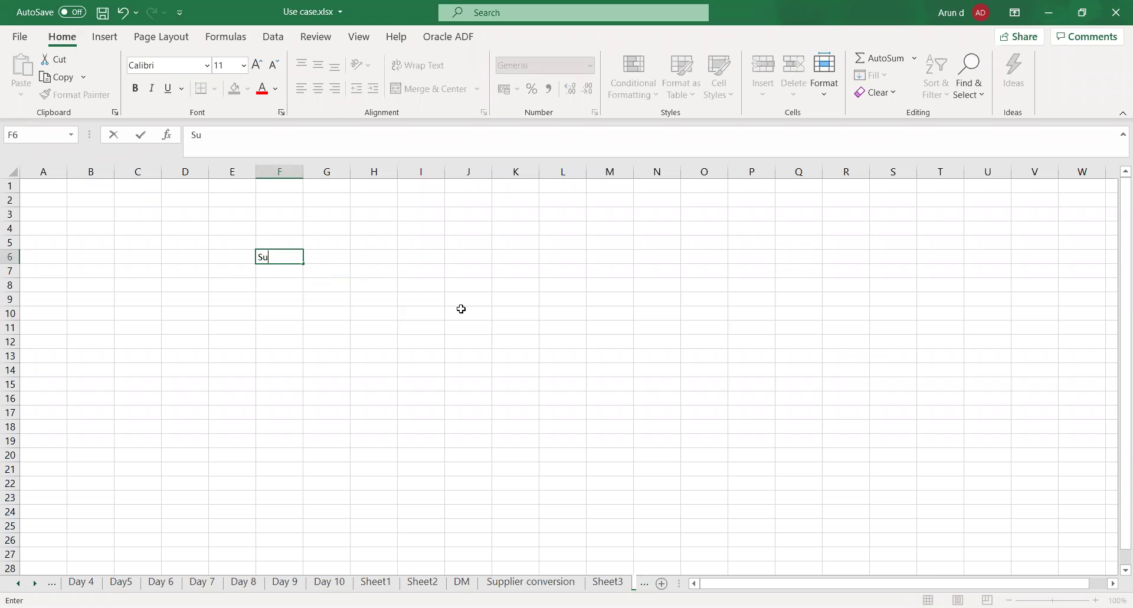
{"action": "key", "text": "BackSpace"}
{"action": "key", "text": "BackSpace"}
{"action": "key", "text": "BackSpace"}
{"action": "key", "text": "BackSpace"}
{"action": "type", "text": "AP"}
Enter AR in cell J6, in the same row as AP
{"action": "key", "text": "Tab"}
{"action": "key", "text": "Tab"}
{"action": "key", "text": "Tab"}
{"action": "key", "text": "Tab"}
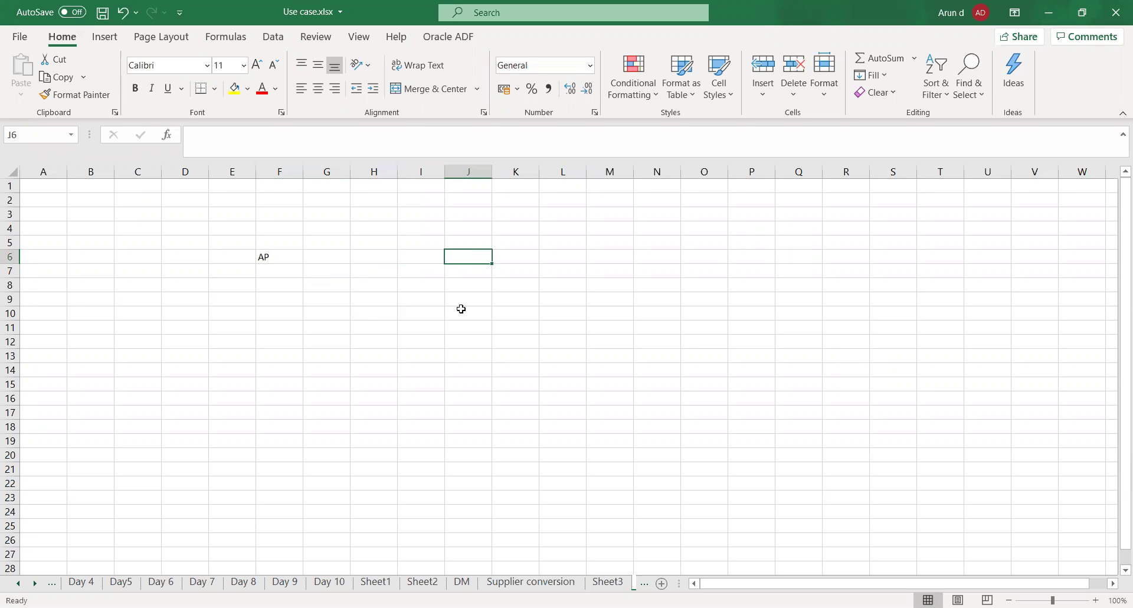
{"action": "type", "text": "AR"}
{"action": "key", "text": "Tab"}
Enter Vendor in cell F7, directly below AP
{"action": "key", "text": "Down"}
{"action": "key", "text": "Left"}
{"action": "key", "text": "Left"}
{"action": "key", "text": "Left"}
{"action": "key", "text": "Left"}
{"action": "key", "text": "Left"}
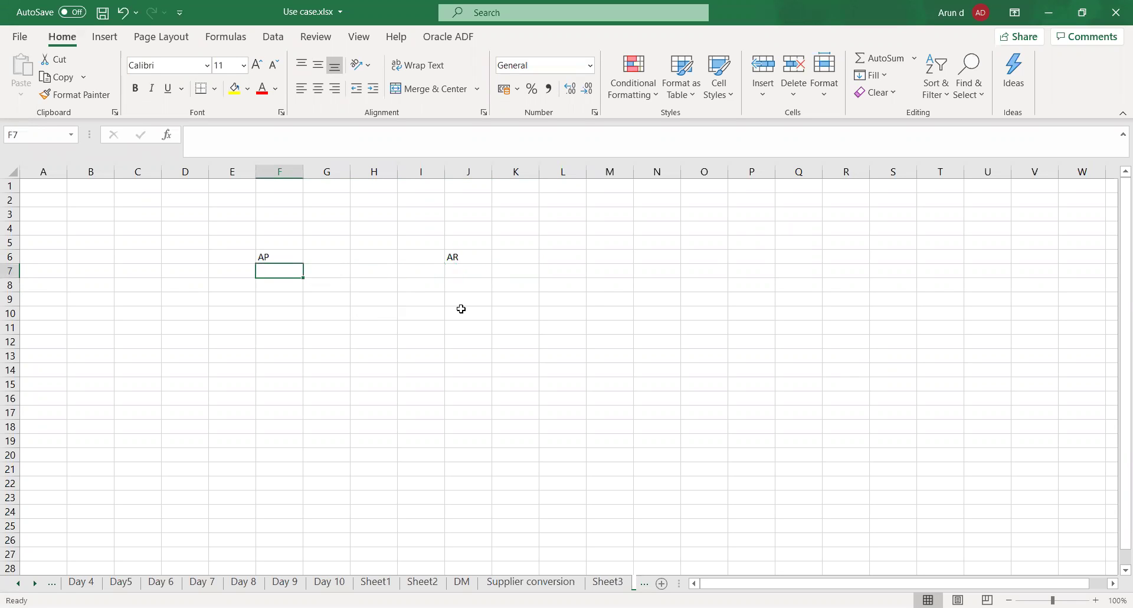
{"action": "type", "text": "Vendo"}
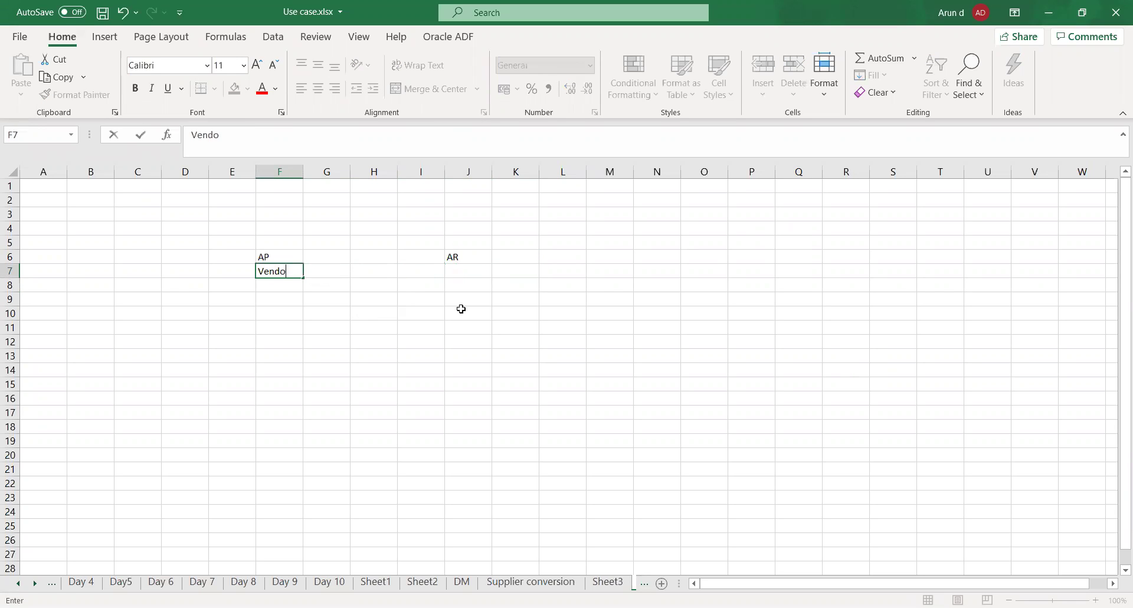
{"action": "type", "text": "r"}
Enter Customer in cell J7, directly below AR
{"action": "key", "text": "Tab"}
{"action": "key", "text": "Tab"}
{"action": "key", "text": "Tab"}
{"action": "key", "text": "Tab"}
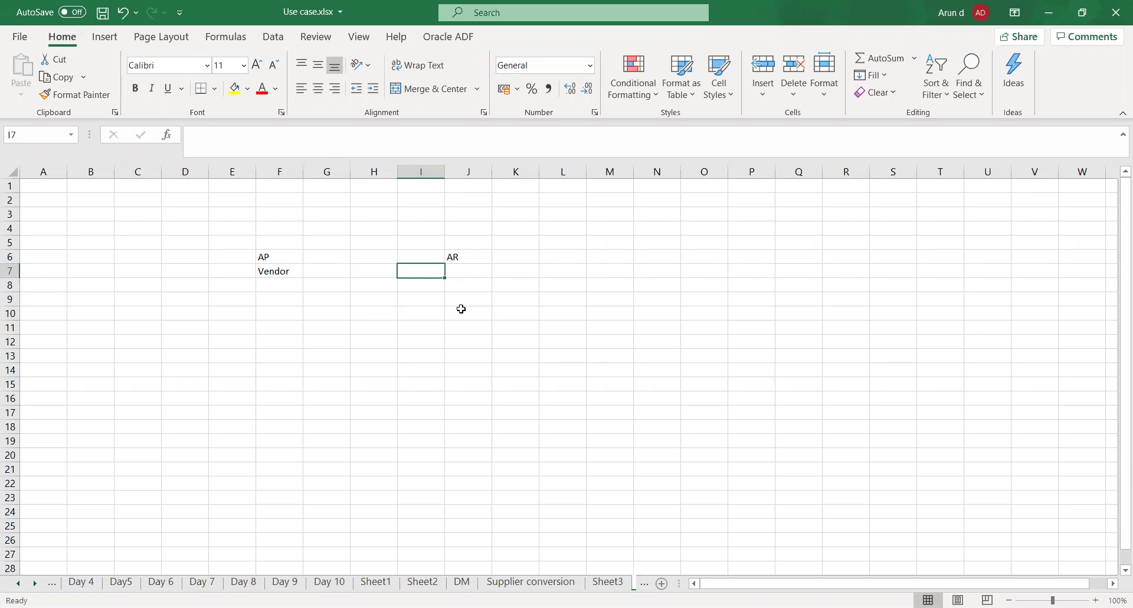
{"action": "type", "text": "Cus"}
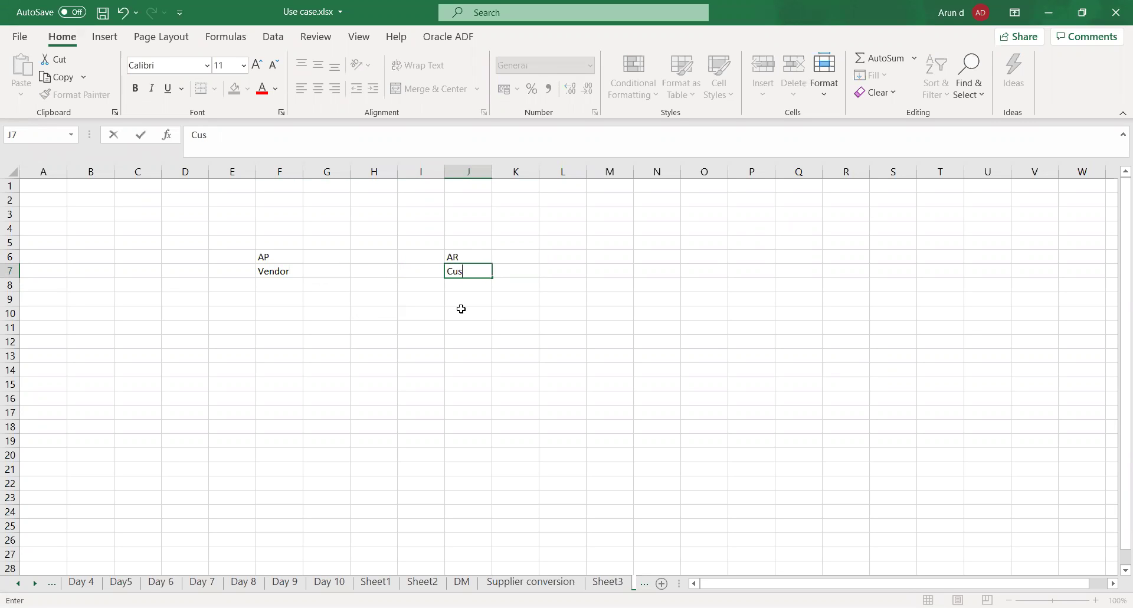
{"action": "type", "text": "tomer"}
{"action": "key", "text": "Tab"}
Enter TATA CONSULTANCY in cell J5 as the heading above AR
{"action": "key", "text": "Left"}
{"action": "key", "text": "Up"}
{"action": "key", "text": "Up"}
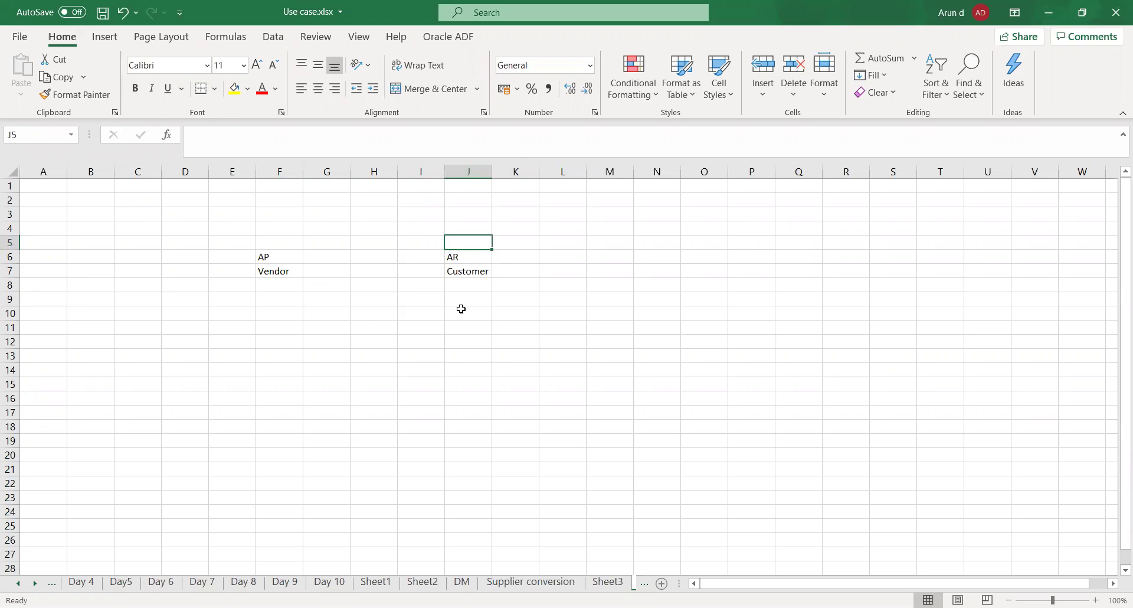
{"action": "type", "text": "TATA"}
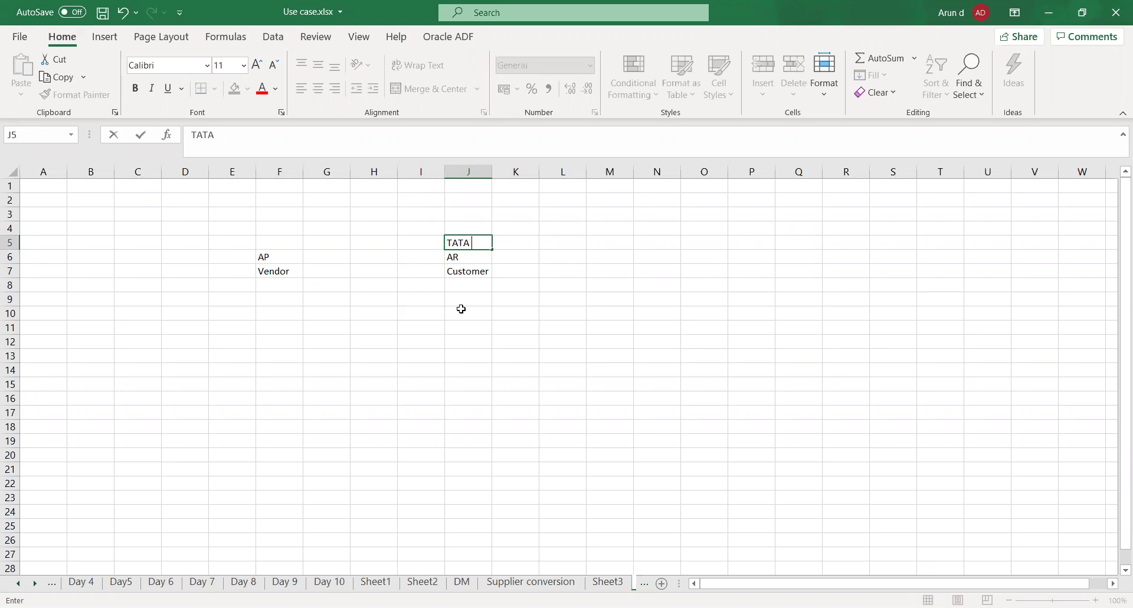
{"action": "type", "text": " CONSULTANCY"}
{"action": "key", "text": "Left"}
{"action": "key", "text": "Left"}
{"action": "key", "text": "Left"}
{"action": "key", "text": "Left"}
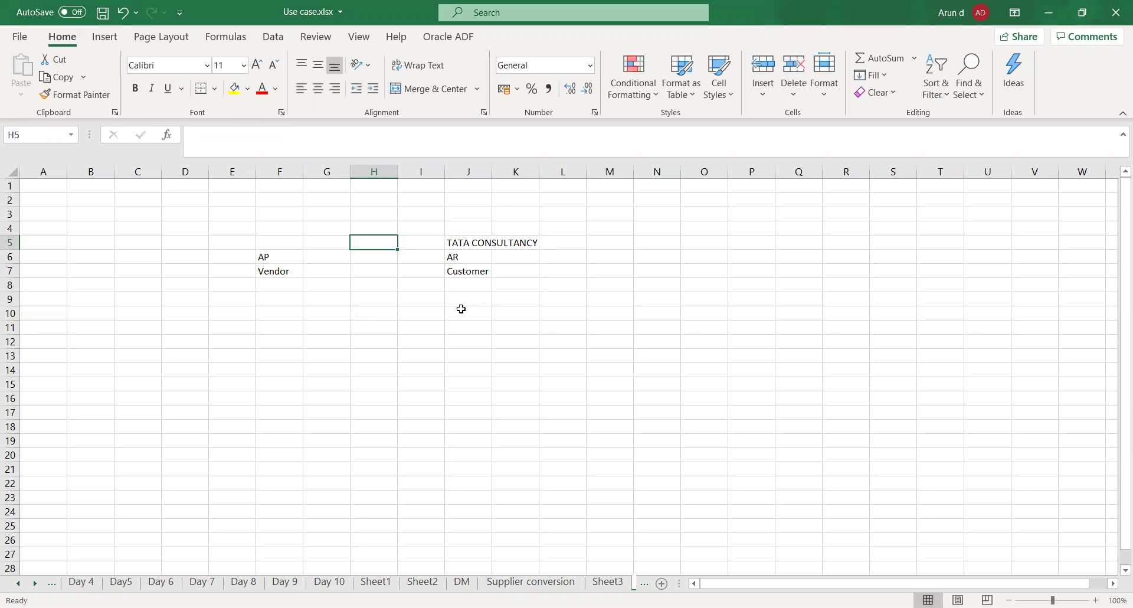
Enter TATA STEEL in cell F5 as the heading above AP, and slightly widen columns F and J
{"action": "type", "text": "TATA "}
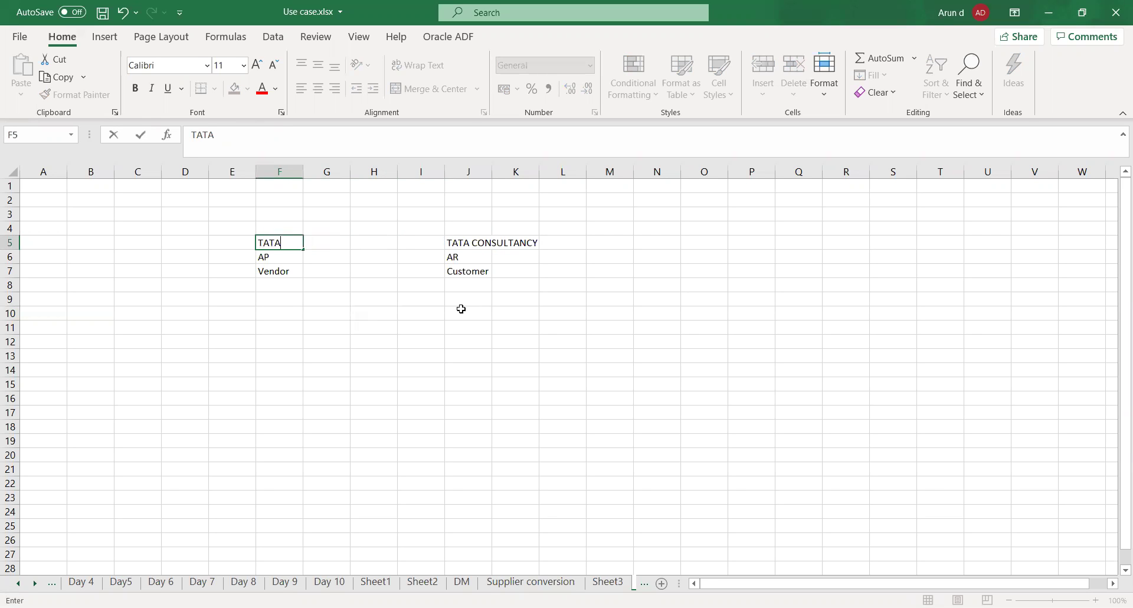
{"action": "type", "text": "STEEL"}
{"action": "key", "text": "Tab"}
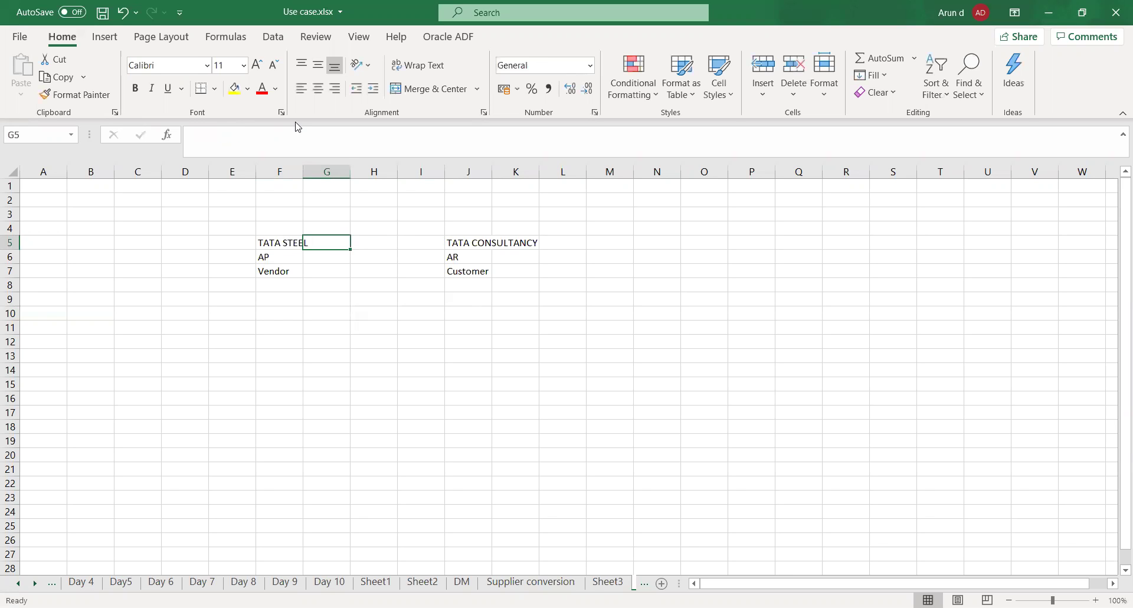
{"action": "left_click_drag", "start_coordinate": [303, 170], "coordinate": [311, 170]}
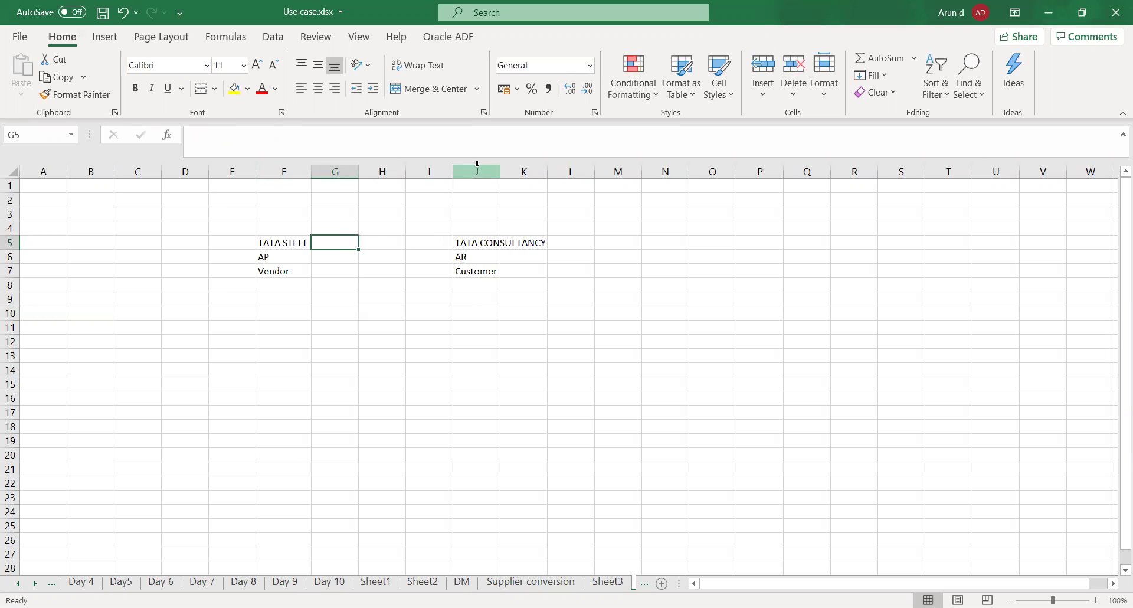
{"action": "left_click_drag", "start_coordinate": [500, 174], "coordinate": [503, 174]}
Enter Honeywell in cell G7, beside the Vendor label under TATA STEEL
{"action": "left_click", "coordinate": [329, 259]}
{"action": "left_click", "coordinate": [324, 270]}
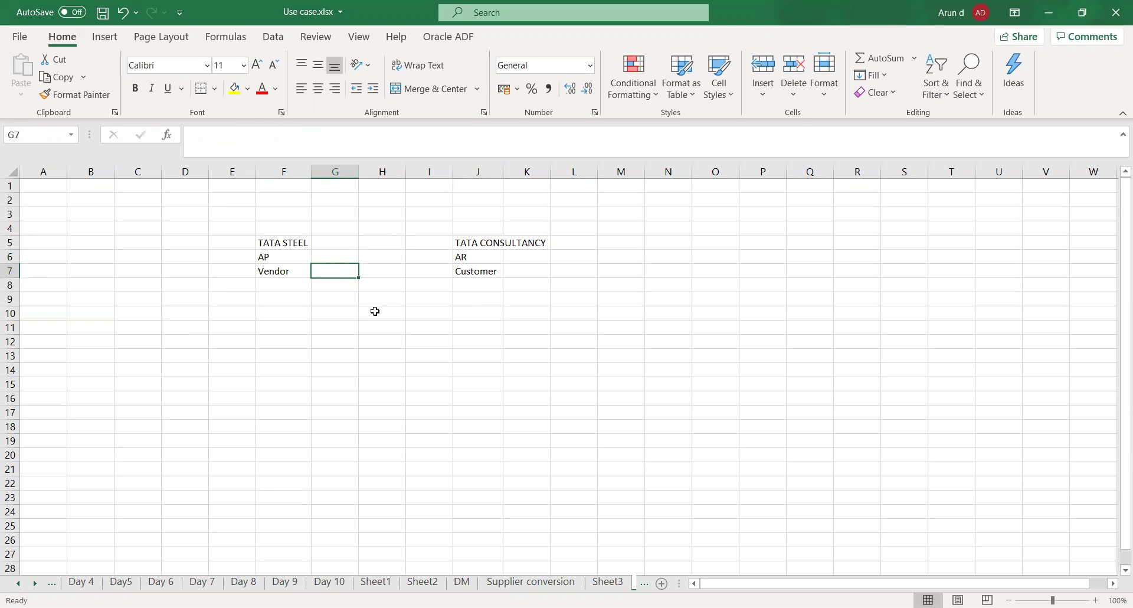
{"action": "type", "text": "H"}
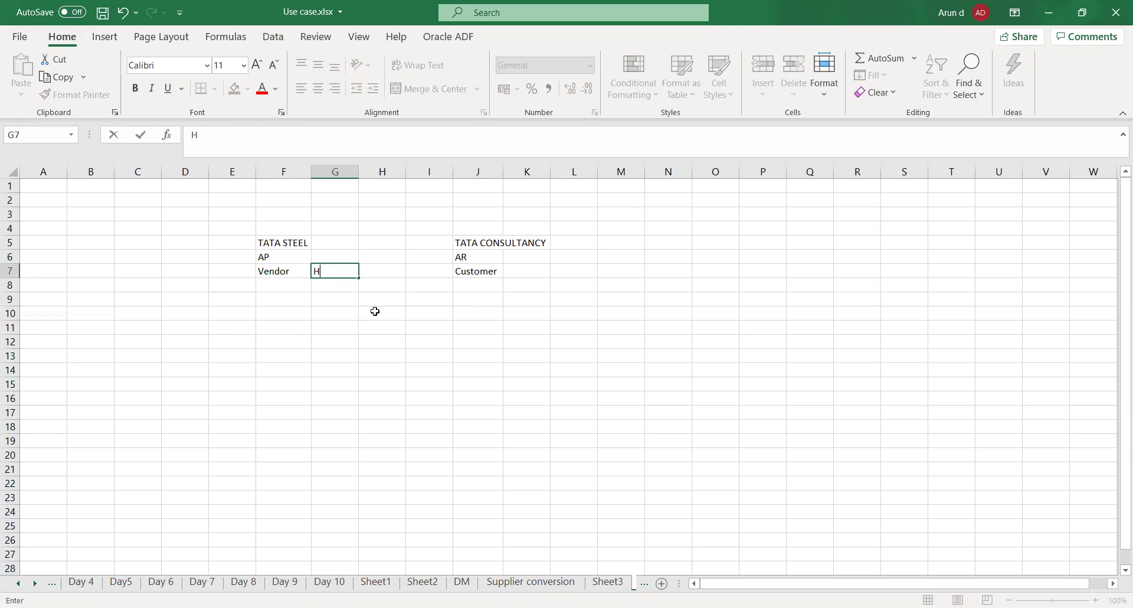
{"action": "type", "text": "oneywell"}
{"action": "key", "text": "Tab"}
Enter AT & T in cell K7, beside the Customer label under TATA CONSULTANCY
{"action": "key", "text": "Tab"}
{"action": "key", "text": "Tab"}
{"action": "key", "text": "Tab"}
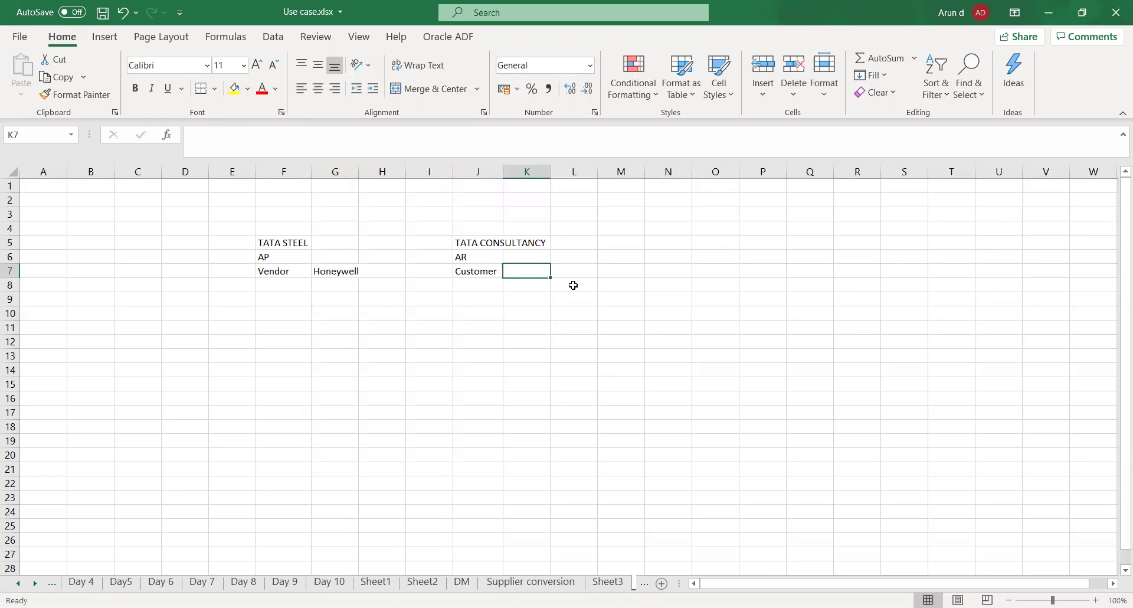
{"action": "type", "text": "AT & T"}
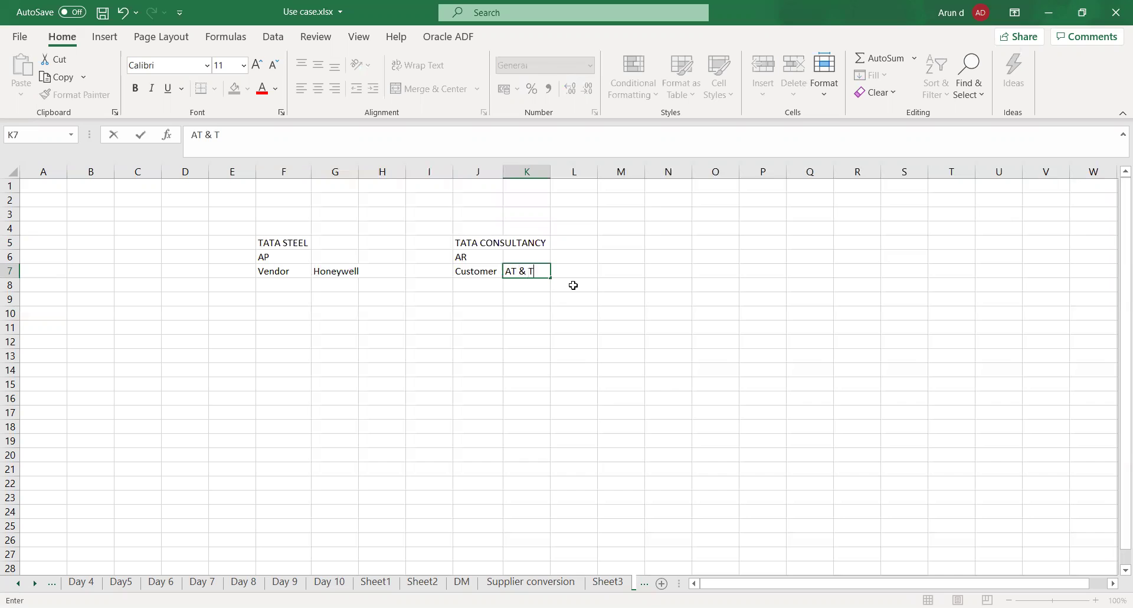
{"action": "key", "text": "Tab"}
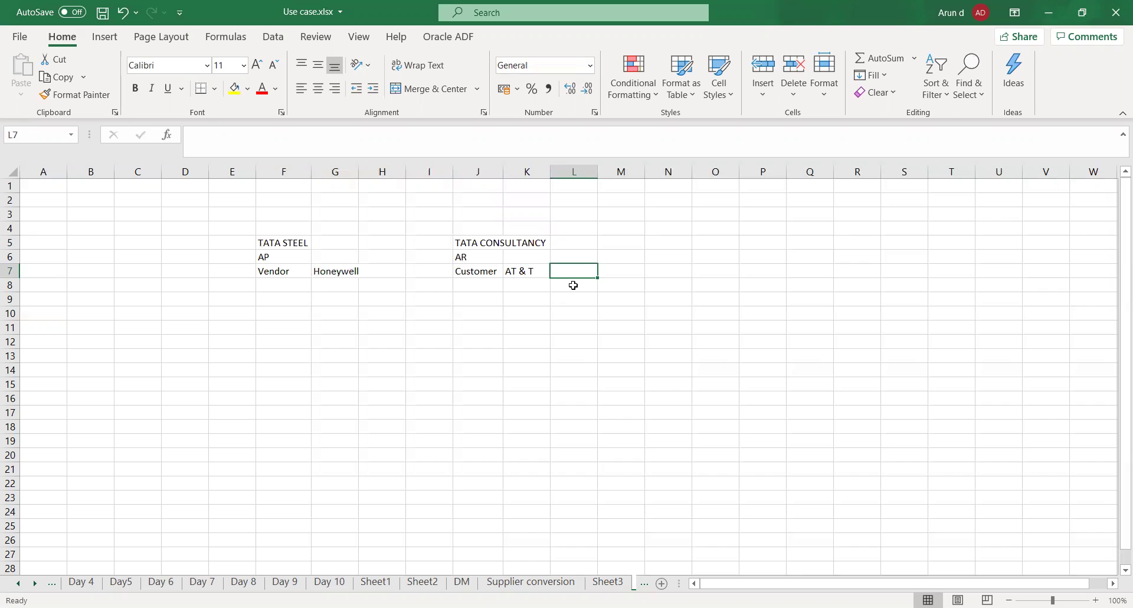
Enter Customer in cell E7, directly before the Vendor label of TATA STEEL
{"action": "key", "text": "Left"}
{"action": "key", "text": "Left"}
{"action": "key", "text": "Left"}
{"action": "key", "text": "Left"}
{"action": "key", "text": "Left"}
{"action": "key", "text": "Left"}
{"action": "key", "text": "Left"}
{"action": "key", "text": "Left"}
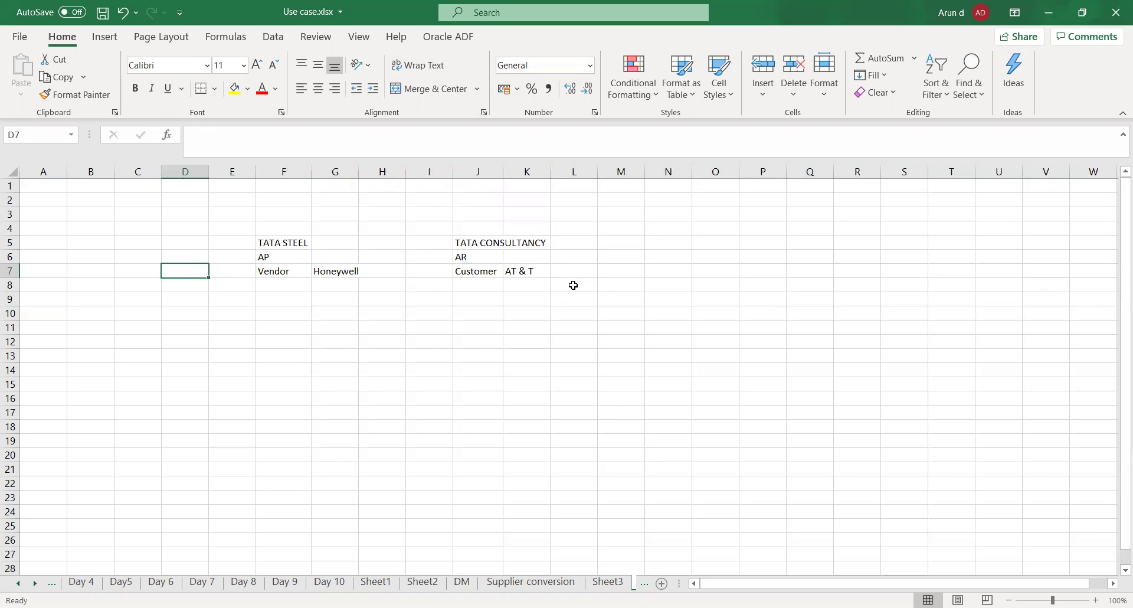
{"action": "key", "text": "Right"}
{"action": "type", "text": "Customer"}
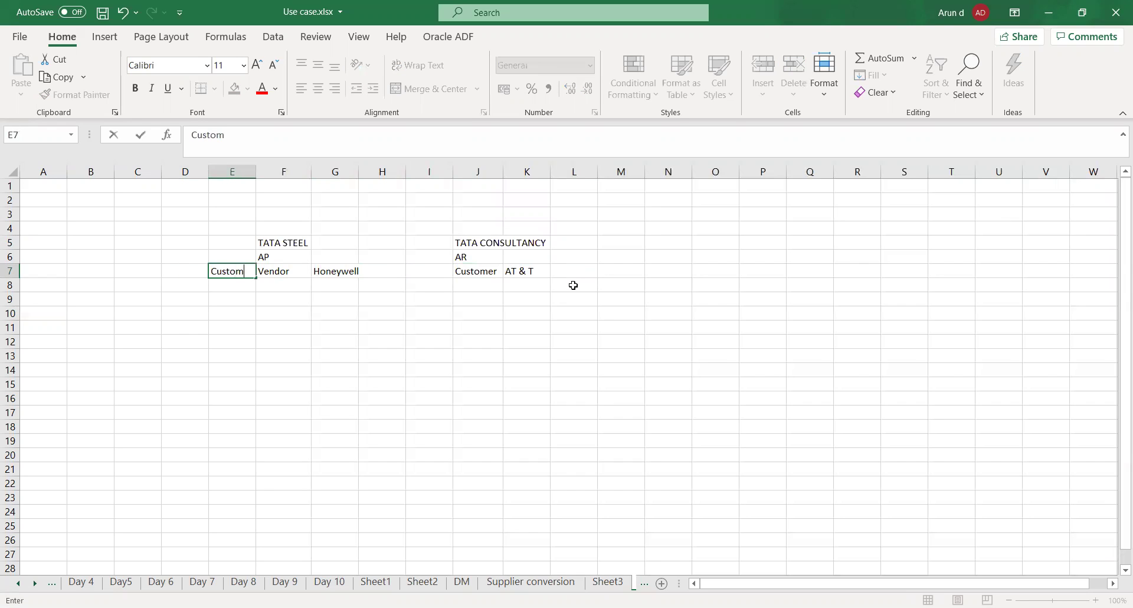
{"action": "key", "text": "Tab"}
Enter ABC Ltd in cell D7 as the customer name for TATA STEEL
{"action": "key", "text": "Left"}
{"action": "key", "text": "Left"}
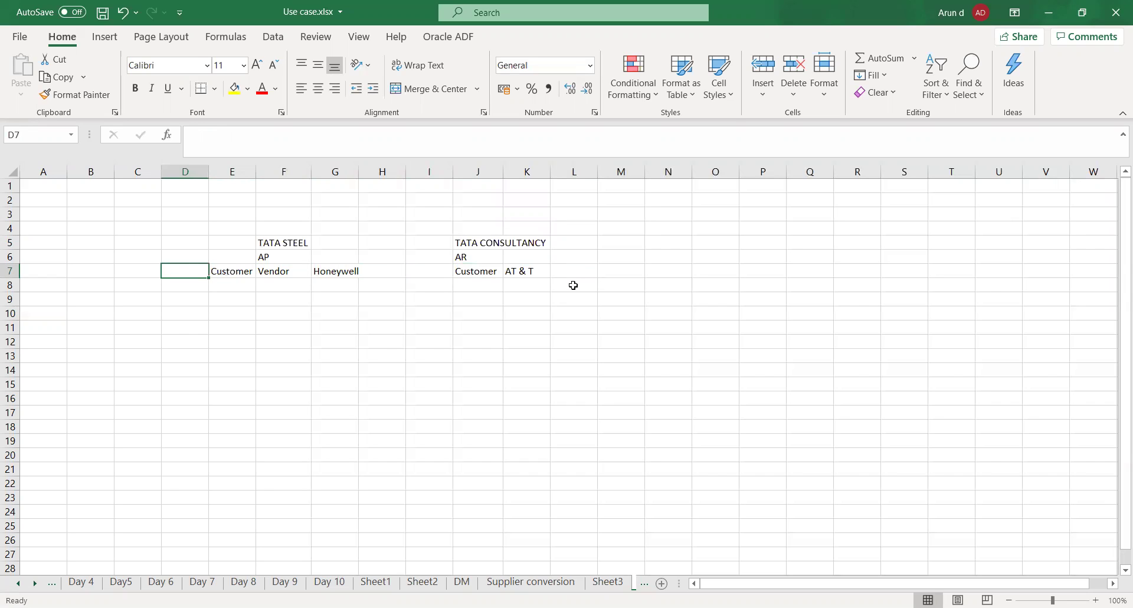
{"action": "type", "text": "A"}
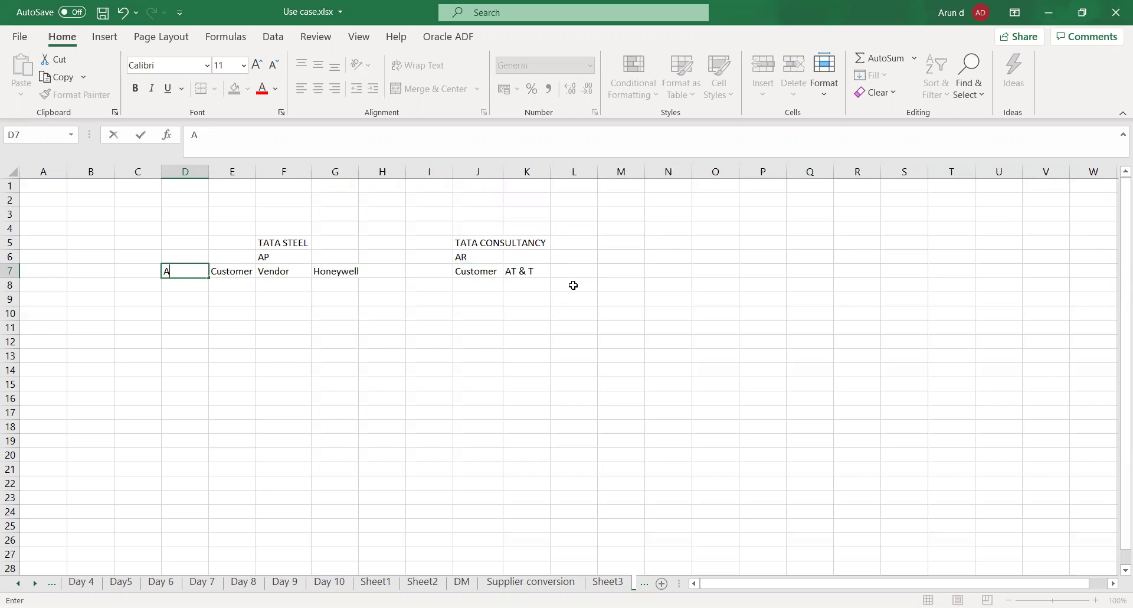
{"action": "type", "text": "BC Ltd"}
{"action": "key", "text": "Tab"}
{"action": "key", "text": "Tab"}
{"action": "key", "text": "Tab"}
{"action": "key", "text": "Tab"}
{"action": "key", "text": "Tab"}
{"action": "key", "text": "Tab"}
{"action": "key", "text": "Tab"}
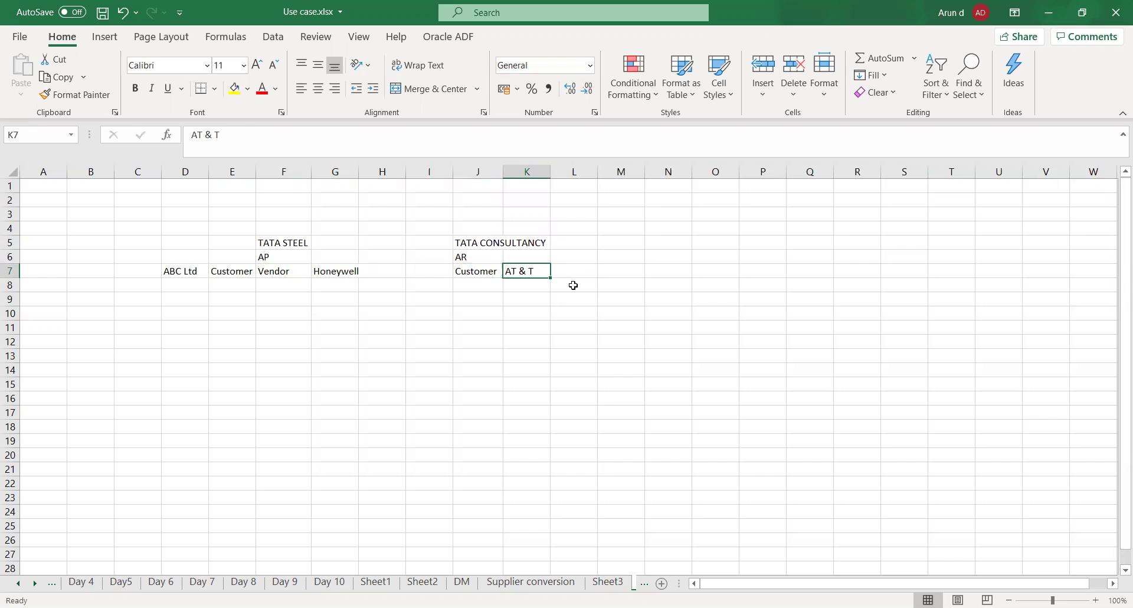
Insert a blank column at column H, between the TATA STEEL and TATA CONSULTANCY blocks
{"action": "left_click", "coordinate": [384, 168]}
{"action": "right_click", "coordinate": [388, 177]}
{"action": "left_click", "coordinate": [422, 292]}
{"action": "left_click", "coordinate": [507, 384]}
Enter Vendor in cell J7, directly before the Customer label of TATA CONSULTANCY
{"action": "left_click", "coordinate": [469, 269]}
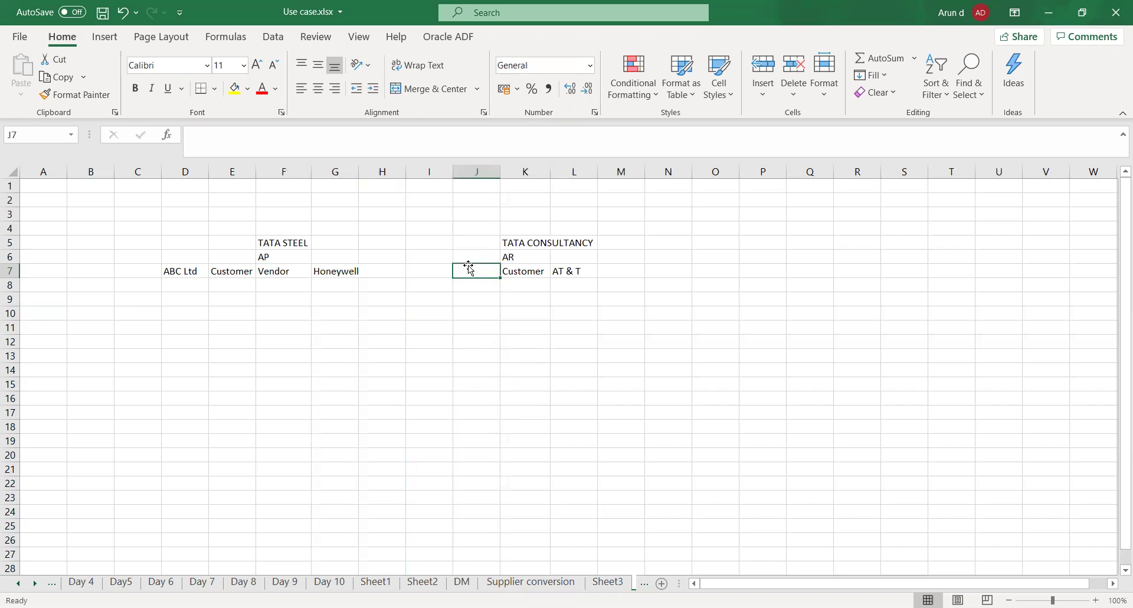
{"action": "type", "text": "Vendor"}
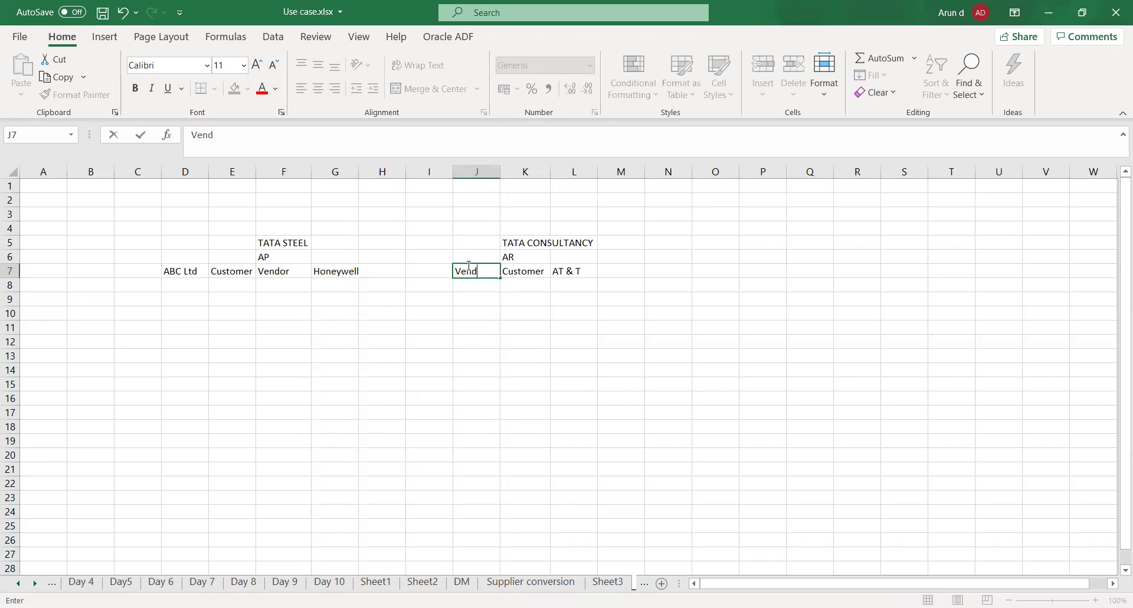
{"action": "key", "text": "Tab"}
Enter Infosys in cell I7 as the vendor name for TATA CONSULTANCY
{"action": "key", "text": "Left"}
{"action": "key", "text": "Left"}
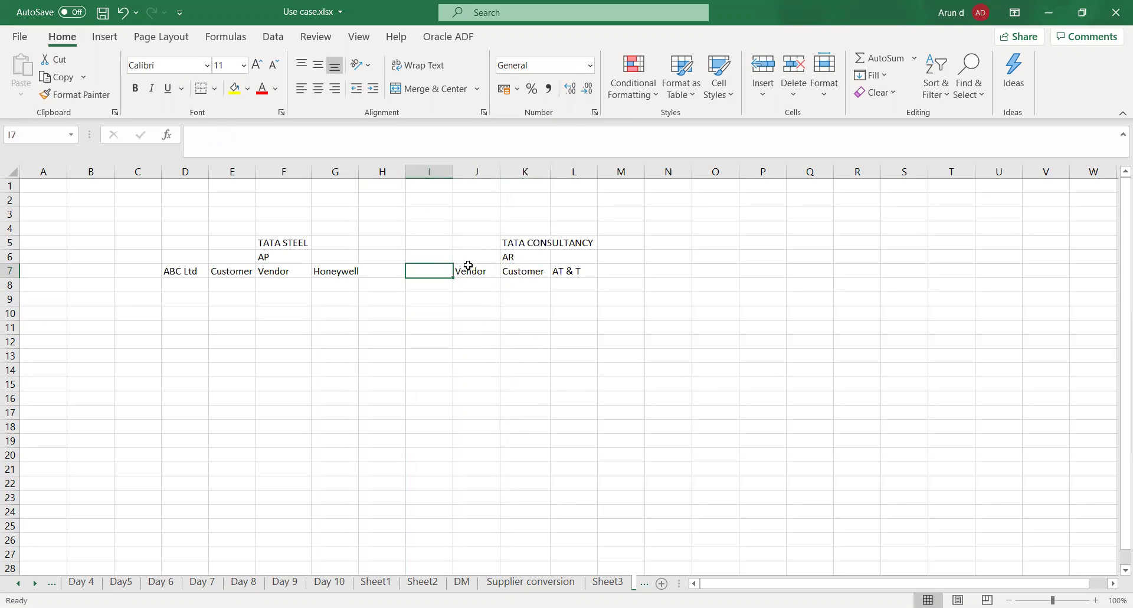
{"action": "type", "text": "Infosys"}
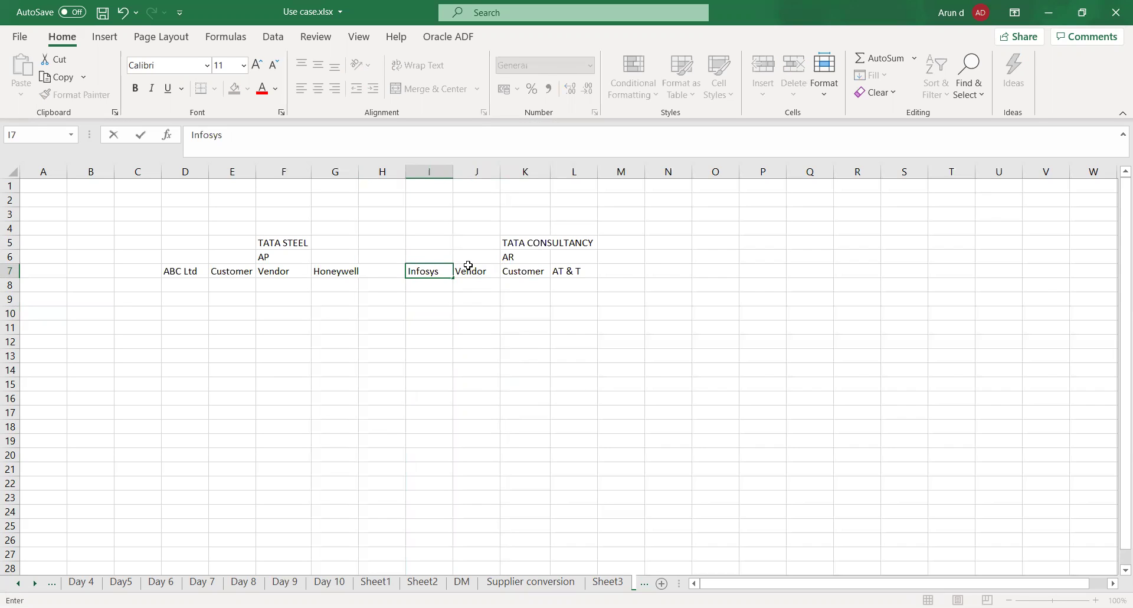
{"action": "left_click", "coordinate": [468, 267]}
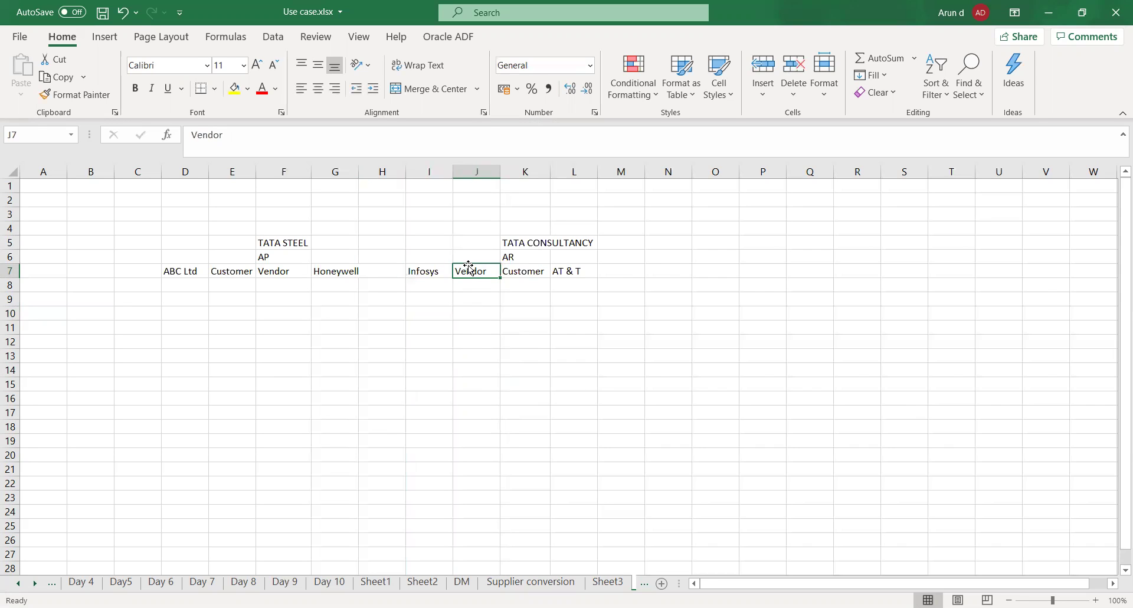
Save the workbook and widen column K to fit the TATA CONSULTANCY heading
{"action": "key", "text": "ctrl+s"}
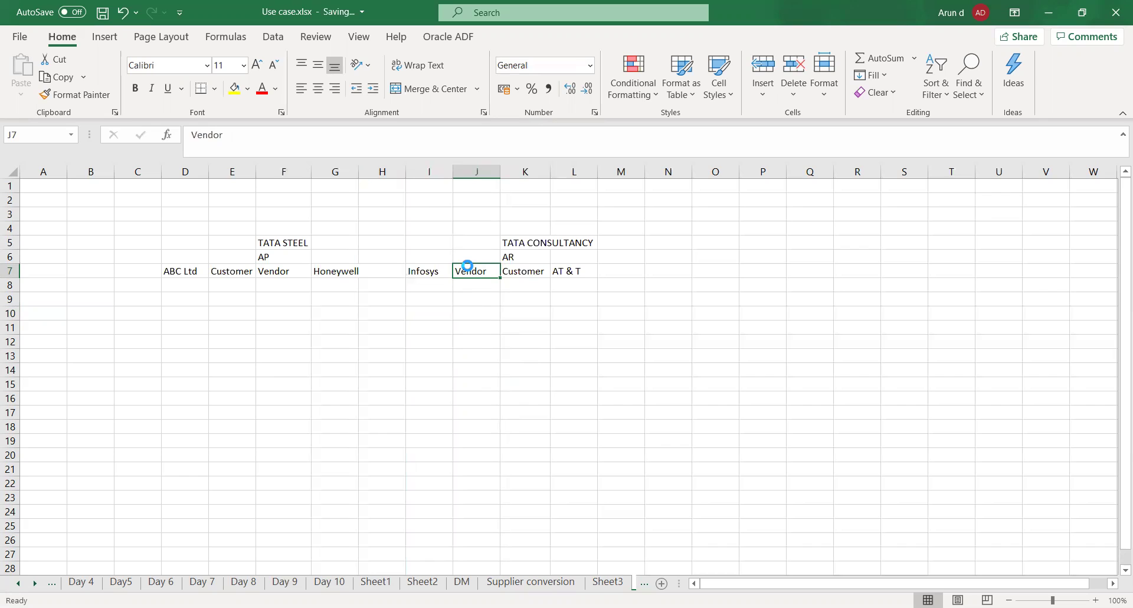
{"action": "left_click", "coordinate": [525, 327]}
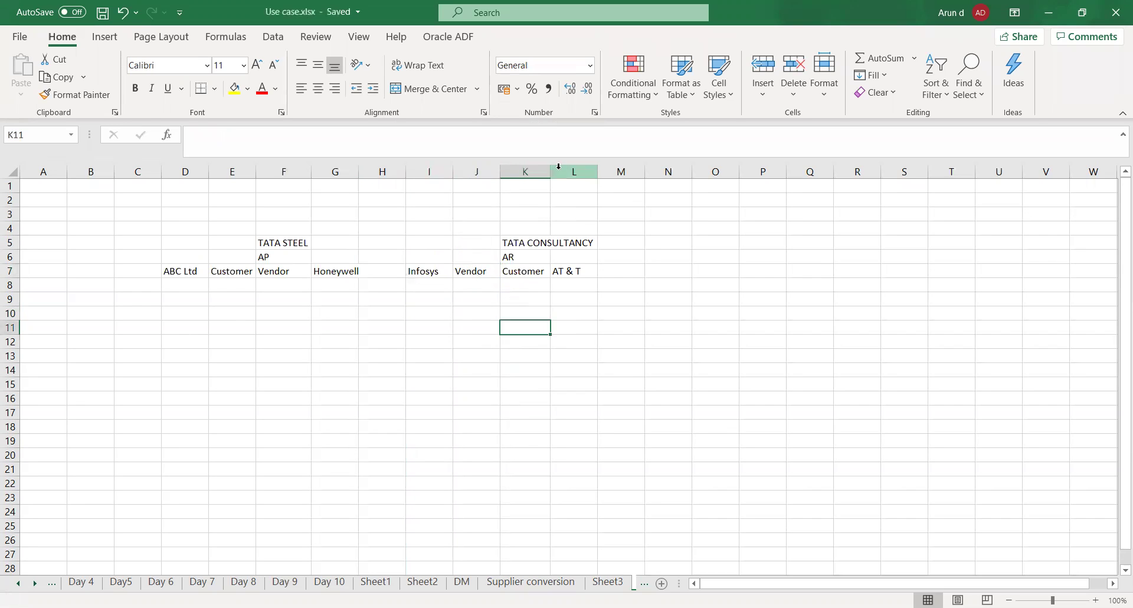
{"action": "left_click_drag", "start_coordinate": [549, 170], "coordinate": [598, 170]}
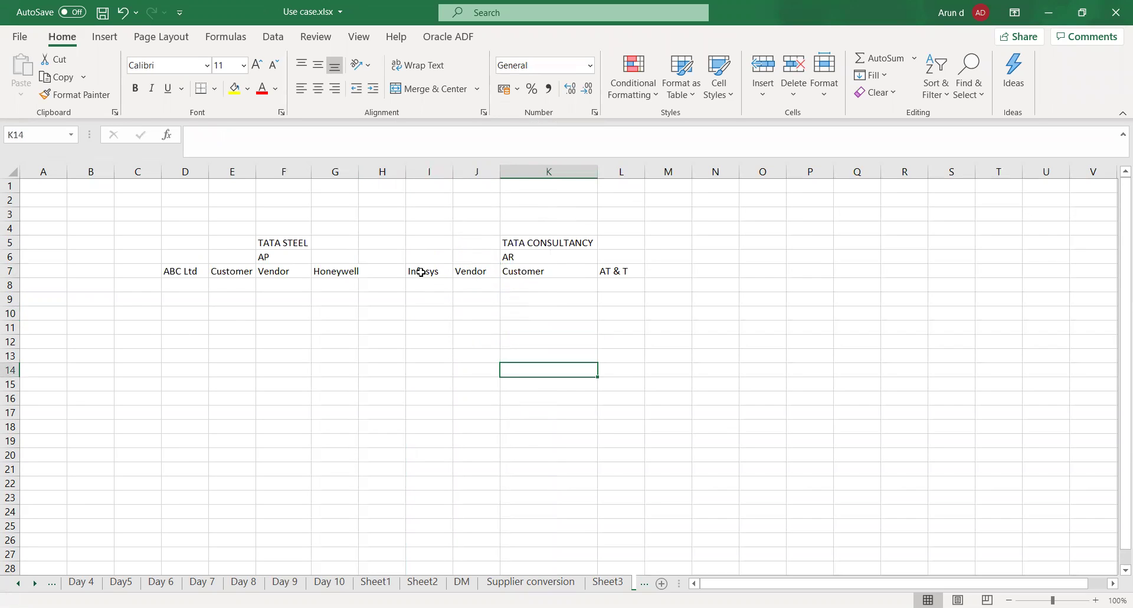
Make the Vendor and Customer labels in cells J7, K7, E7 and F7 bold
{"action": "left_click", "coordinate": [432, 273]}
{"action": "left_click", "coordinate": [474, 277]}
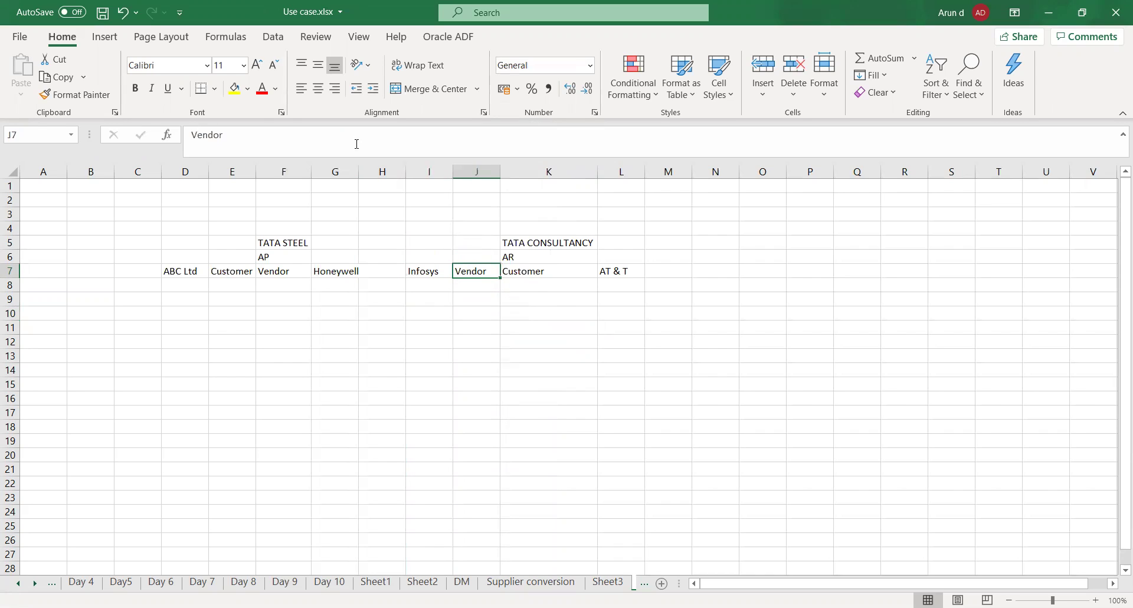
{"action": "left_click", "coordinate": [135, 89]}
{"action": "left_click", "coordinate": [478, 324]}
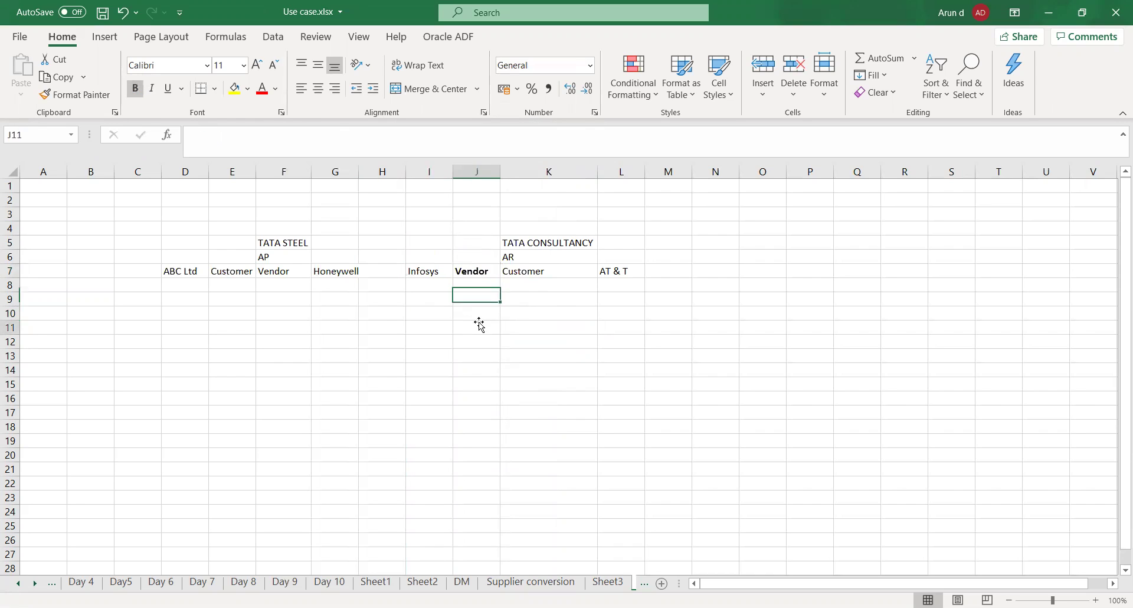
{"action": "left_click", "coordinate": [514, 273]}
{"action": "left_click", "coordinate": [135, 89]}
{"action": "left_click", "coordinate": [221, 274]}
{"action": "left_click", "coordinate": [135, 89]}
{"action": "left_click", "coordinate": [275, 274]}
{"action": "left_click", "coordinate": [135, 88]}
{"action": "left_click", "coordinate": [464, 384]}
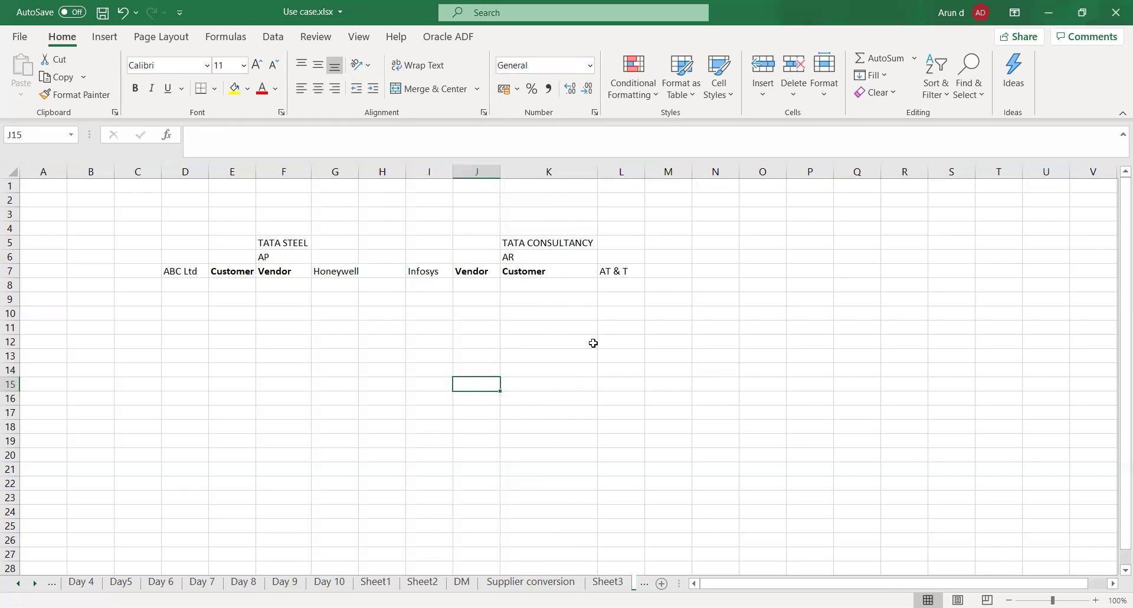
Examine how the AP, AR, Vendor and Customer labels relate between TATA STEEL and TATA CONSULTANCY
{"action": "left_click", "coordinate": [545, 243]}
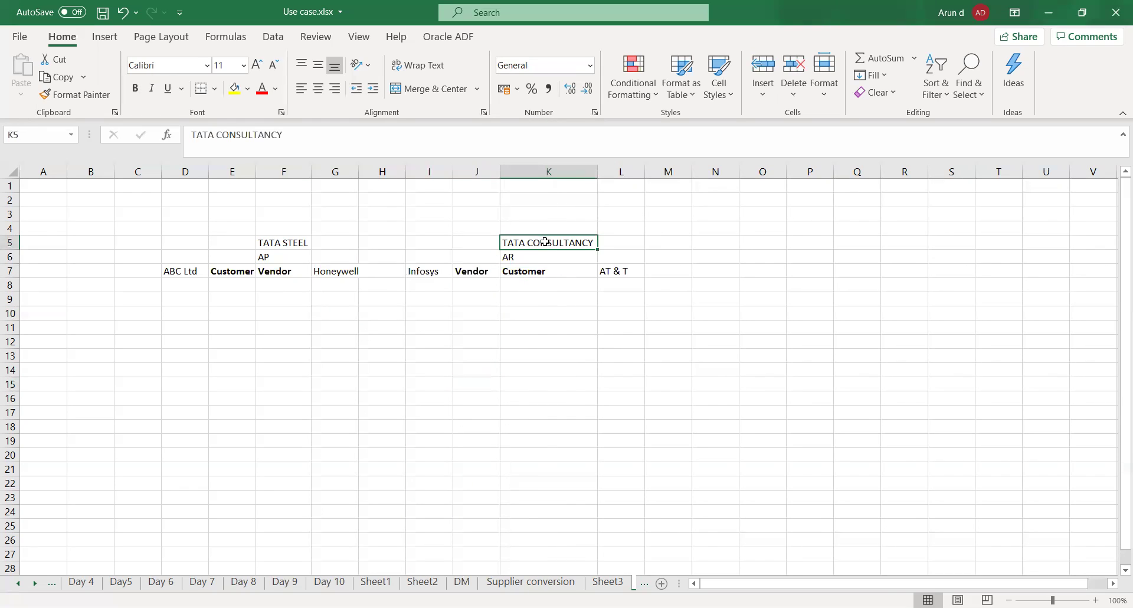
{"action": "left_click", "coordinate": [523, 275]}
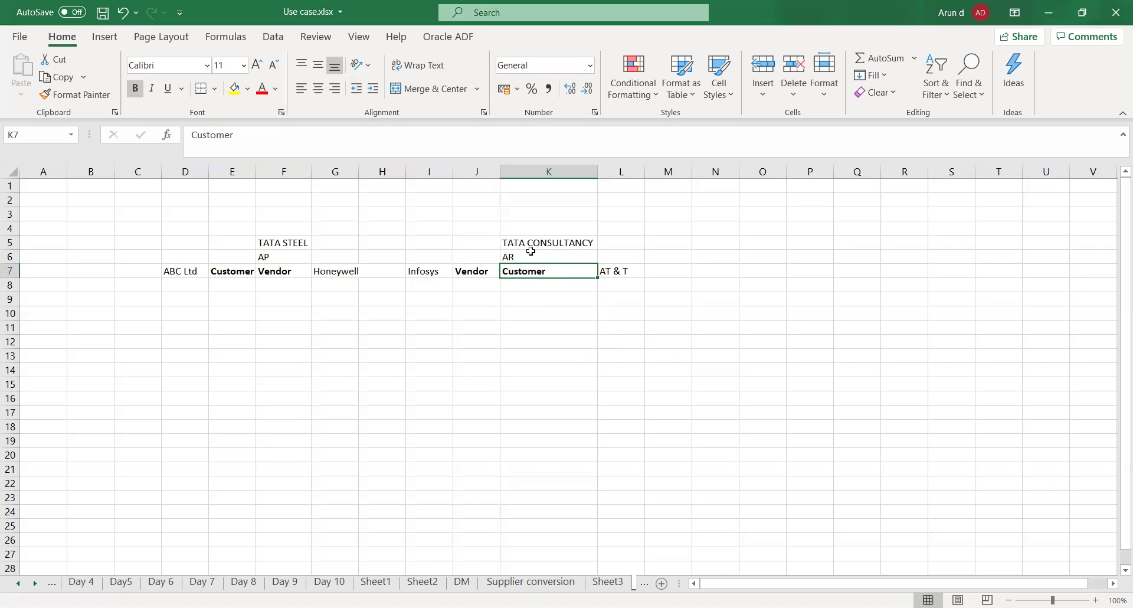
{"action": "left_click", "coordinate": [272, 253]}
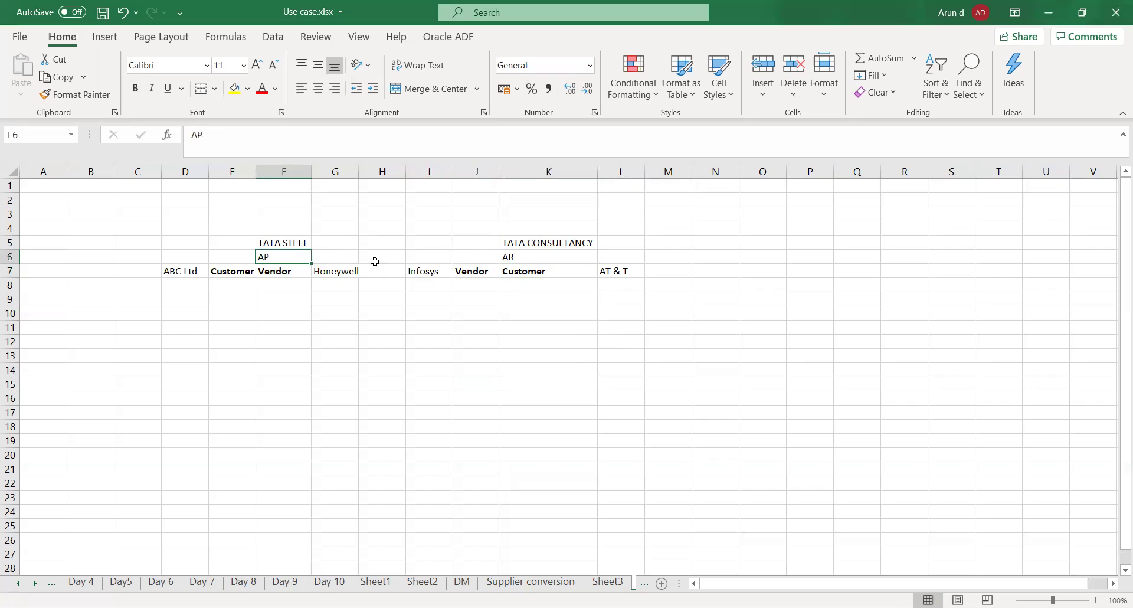
{"action": "left_click", "coordinate": [525, 258]}
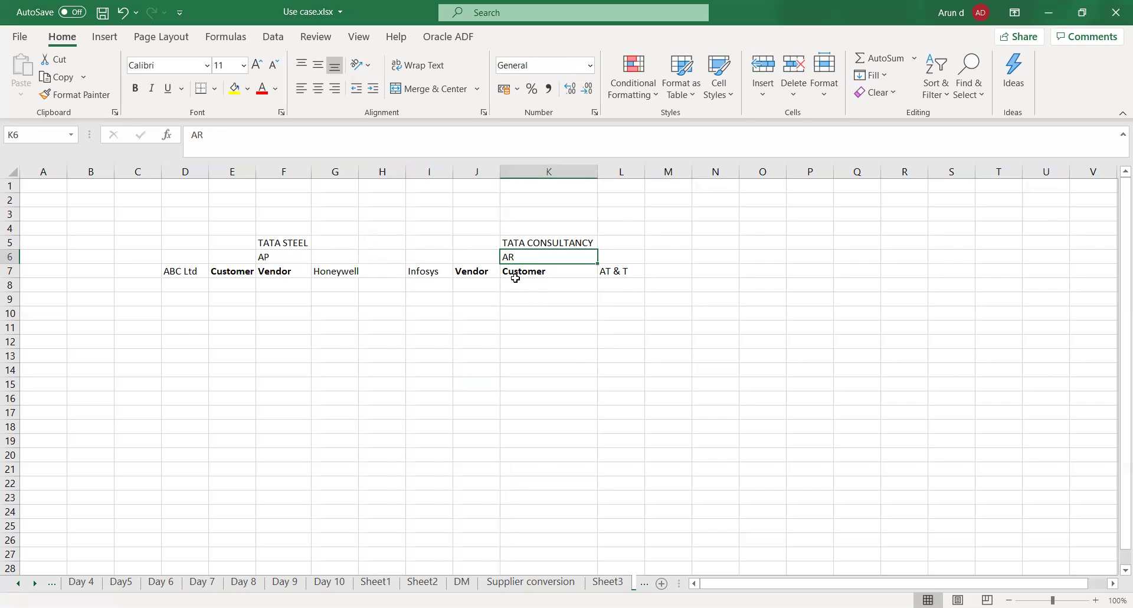
{"action": "left_click", "coordinate": [472, 273]}
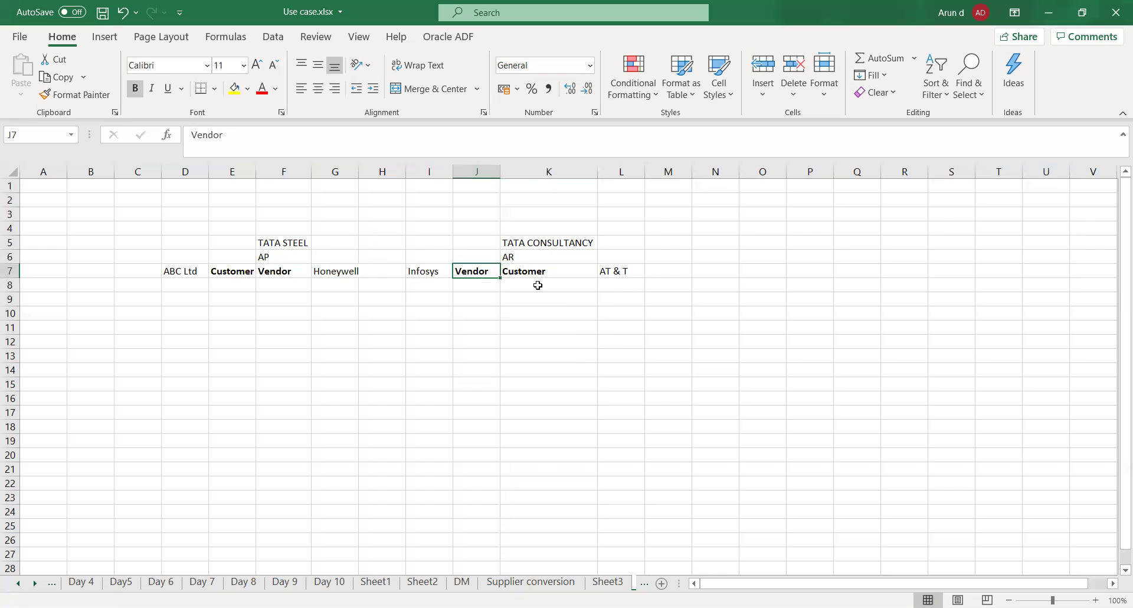
{"action": "left_click", "coordinate": [528, 274]}
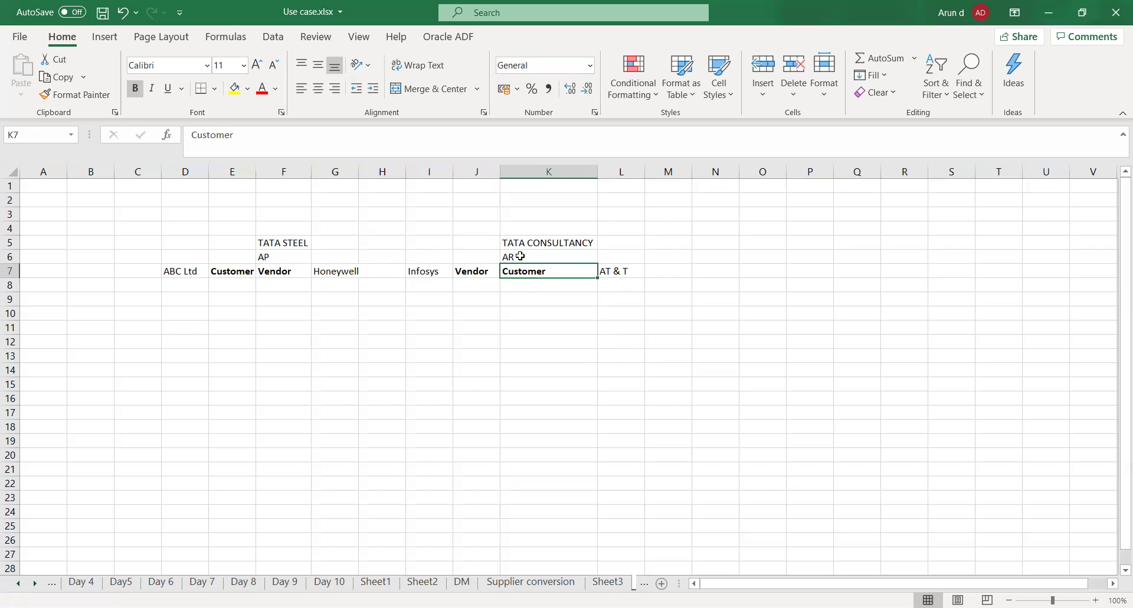
{"action": "left_click", "coordinate": [462, 269]}
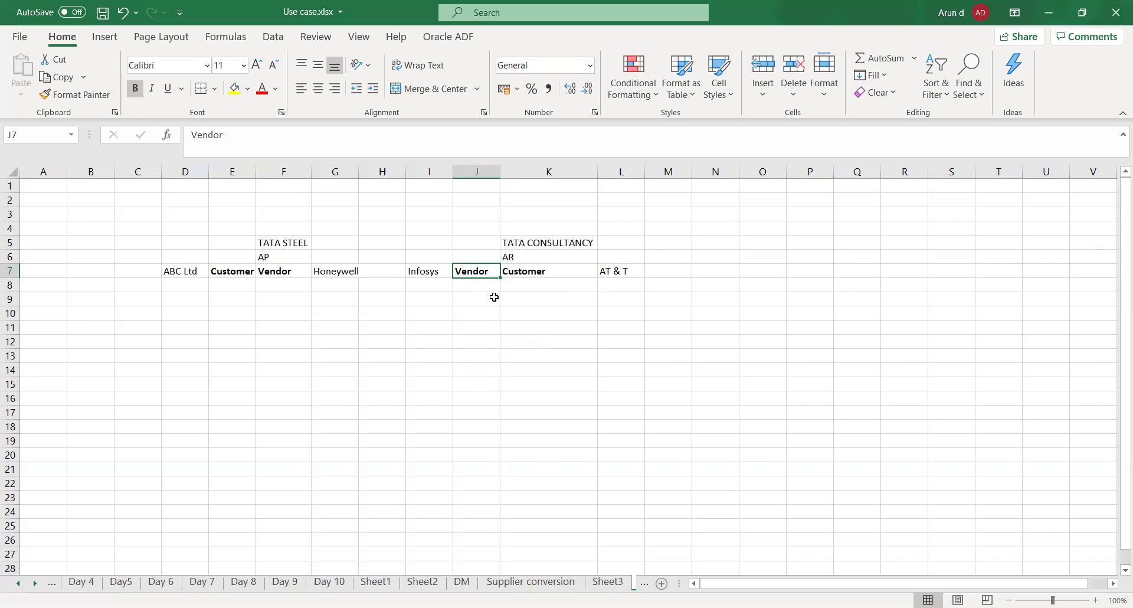
Enter the amount 1,00,000 in cell K8, below the Customer label of TATA CONSULTANCY
{"action": "left_click", "coordinate": [523, 284]}
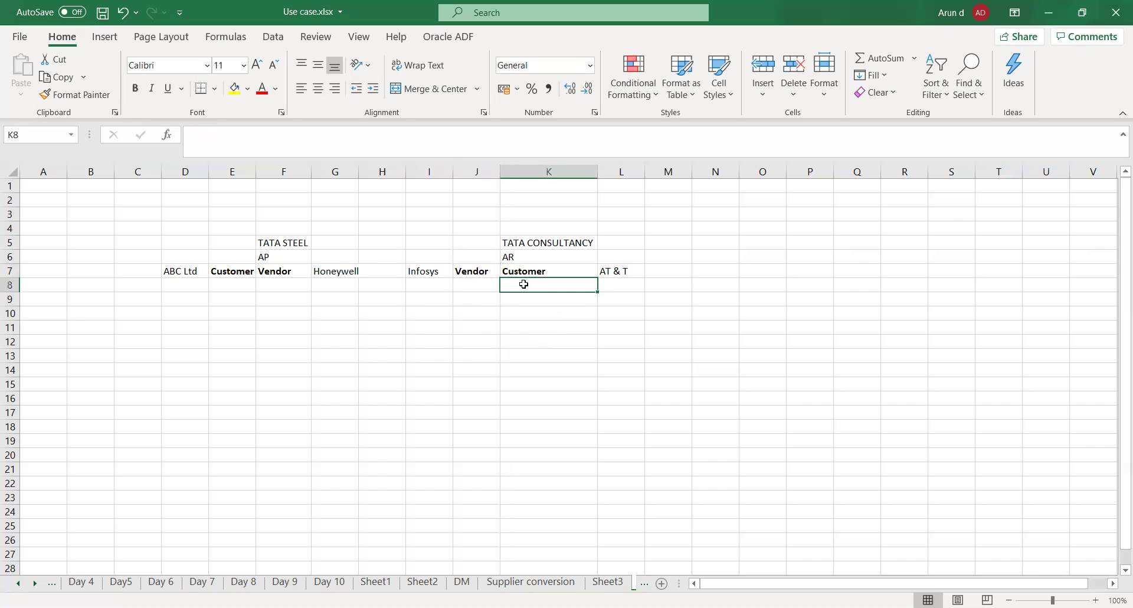
{"action": "type", "text": "1,0"}
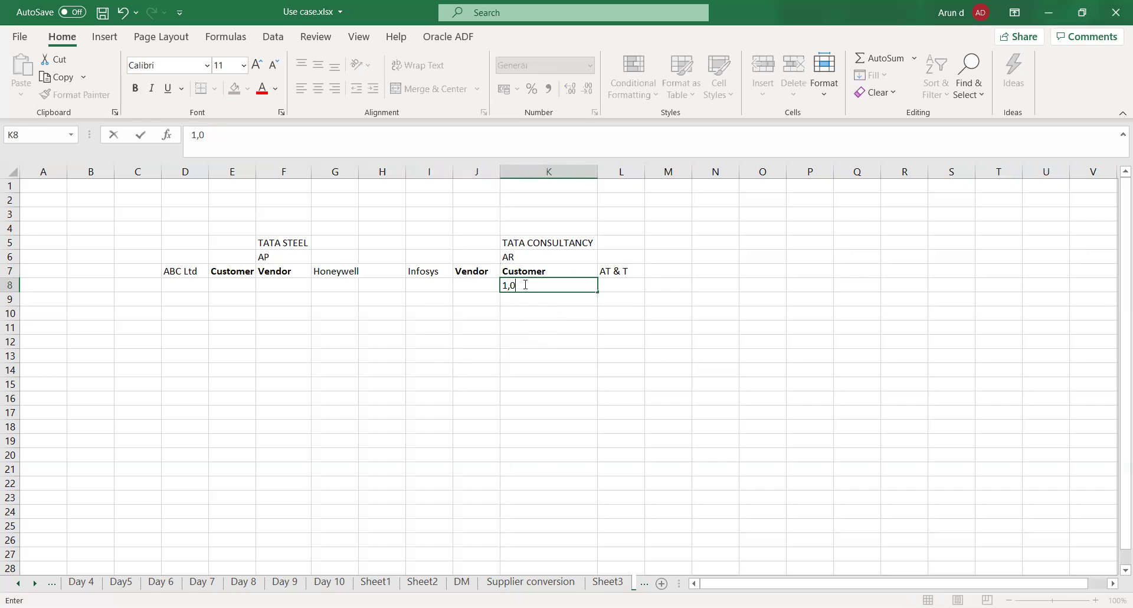
{"action": "type", "text": "0,000"}
{"action": "key", "text": "Tab"}
{"action": "left_click", "coordinate": [523, 285]}
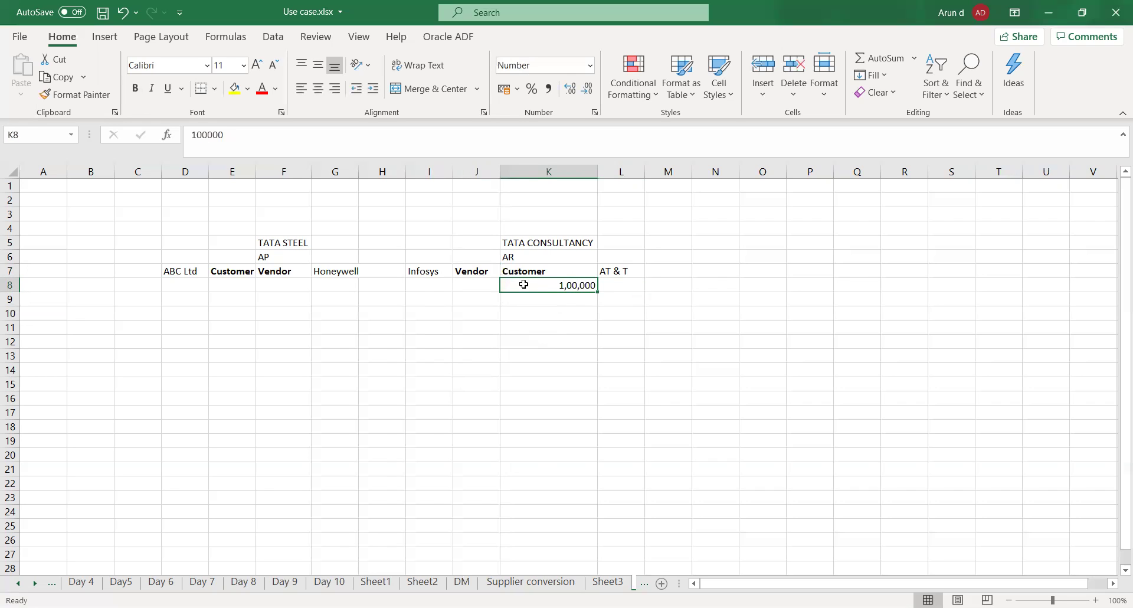
{"action": "key", "text": "Left"}
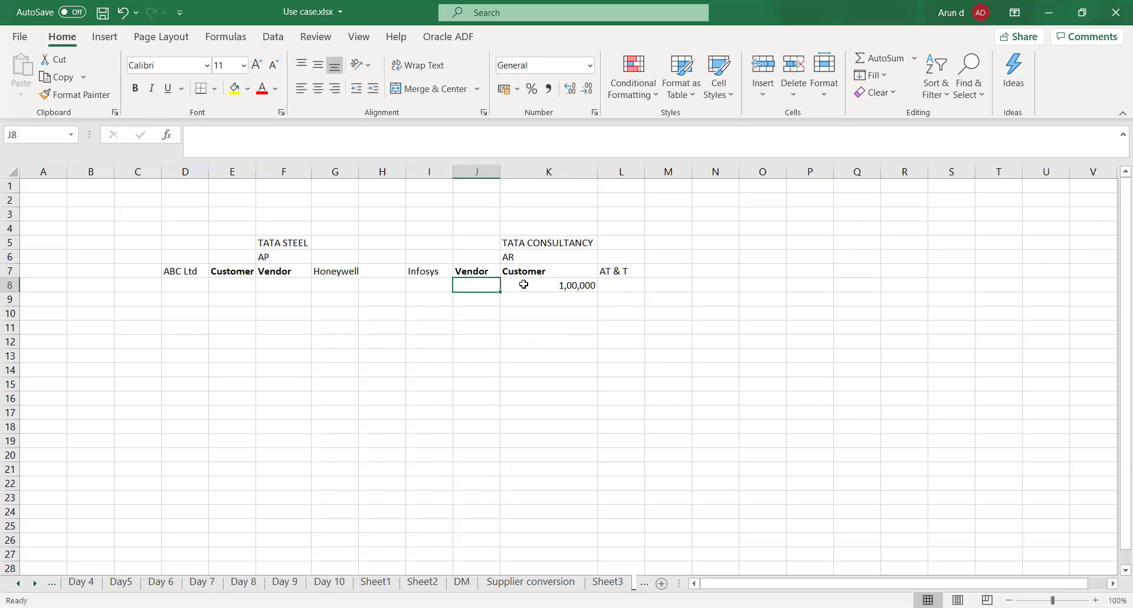
Enter the amount 60,000 in cell J8, below the Vendor label of TATA CONSULTANCY
{"action": "type", "text": "60,000"}
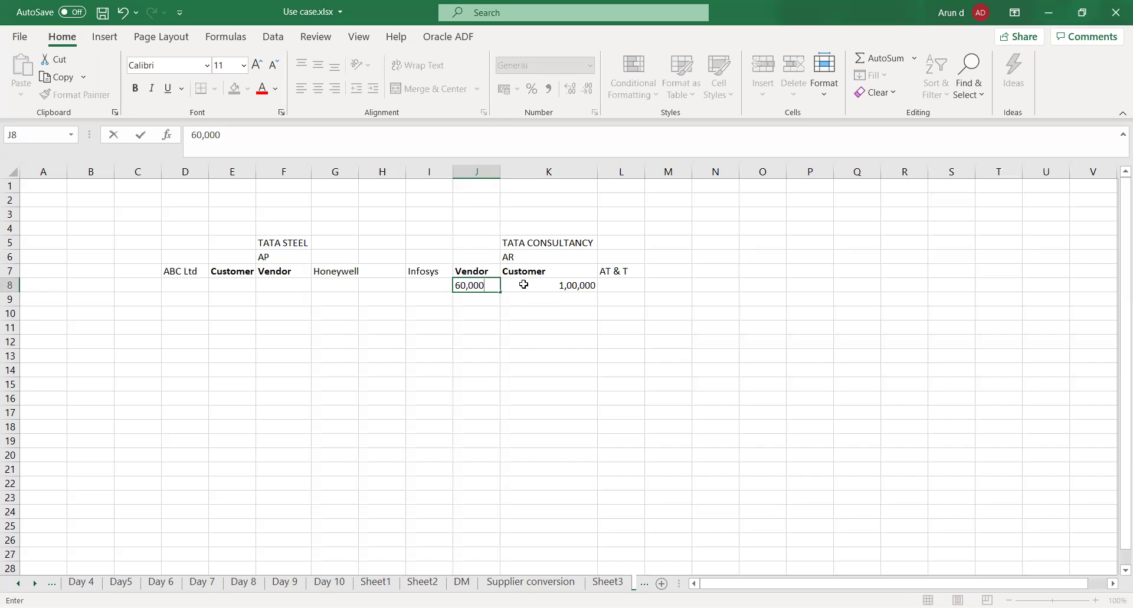
{"action": "key", "text": "Tab"}
{"action": "key", "text": "Left"}
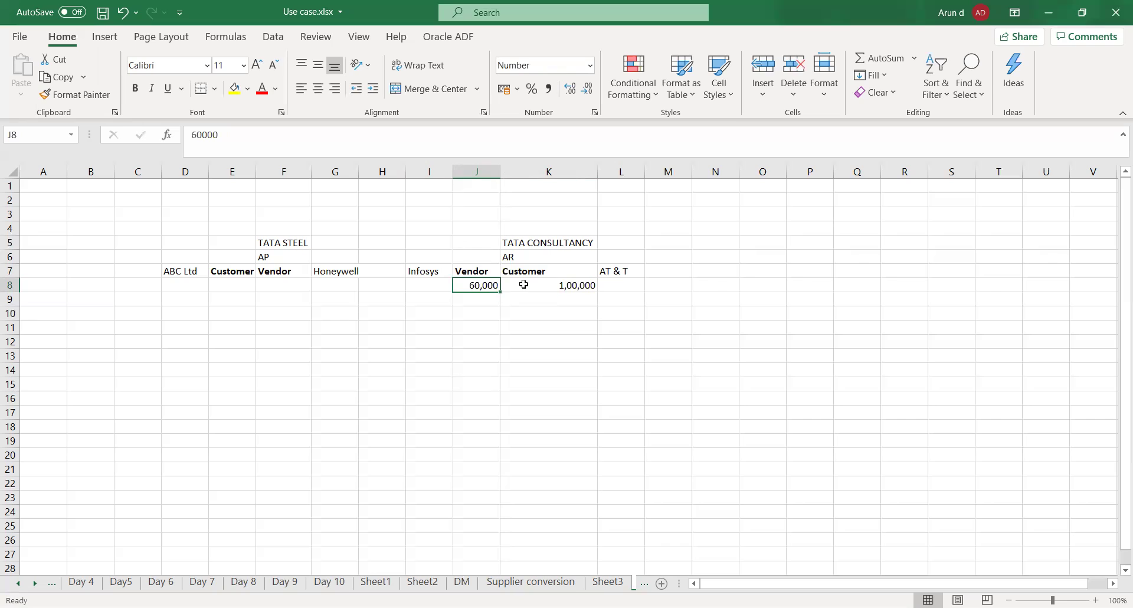
Label the TATA CONSULTANCY amounts with AR in cell K9 and AP in cell J9
{"action": "key", "text": "Down"}
{"action": "key", "text": "Right"}
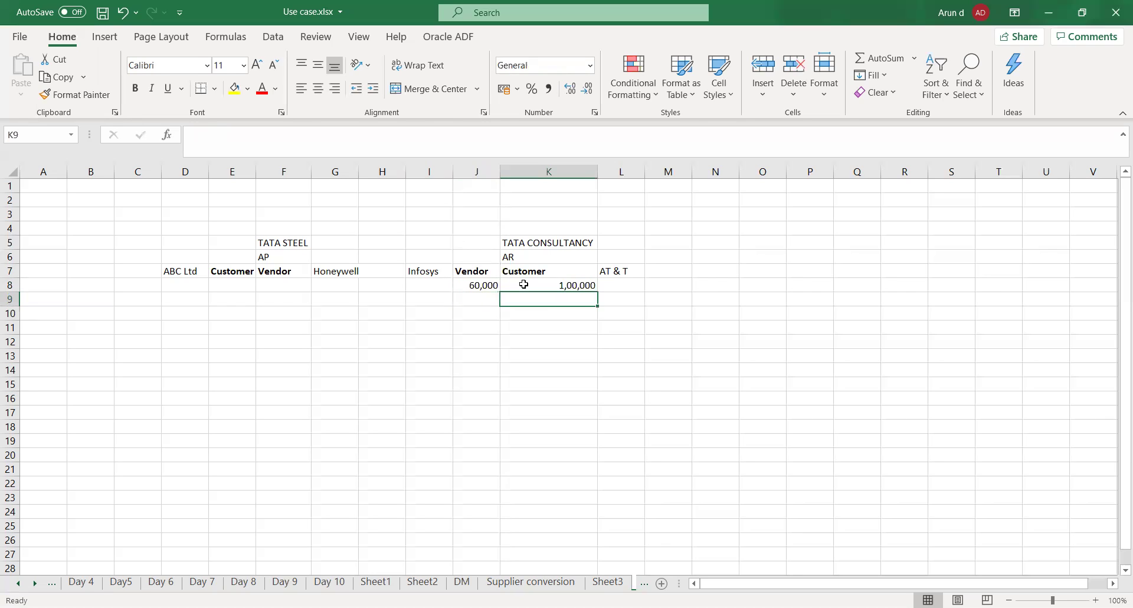
{"action": "type", "text": "AR"}
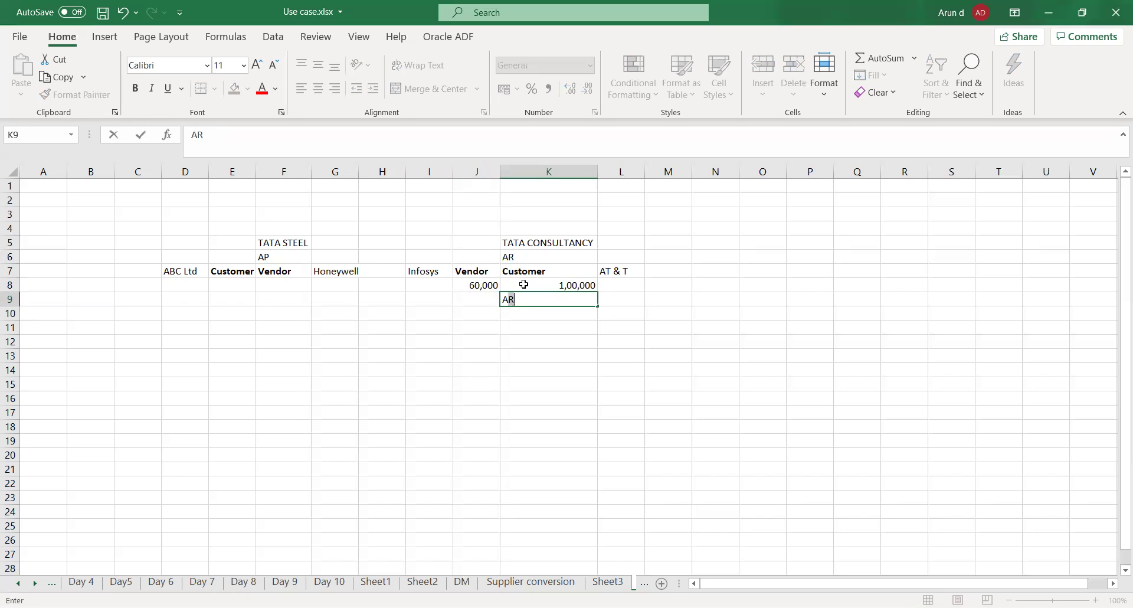
{"action": "key", "text": "Left"}
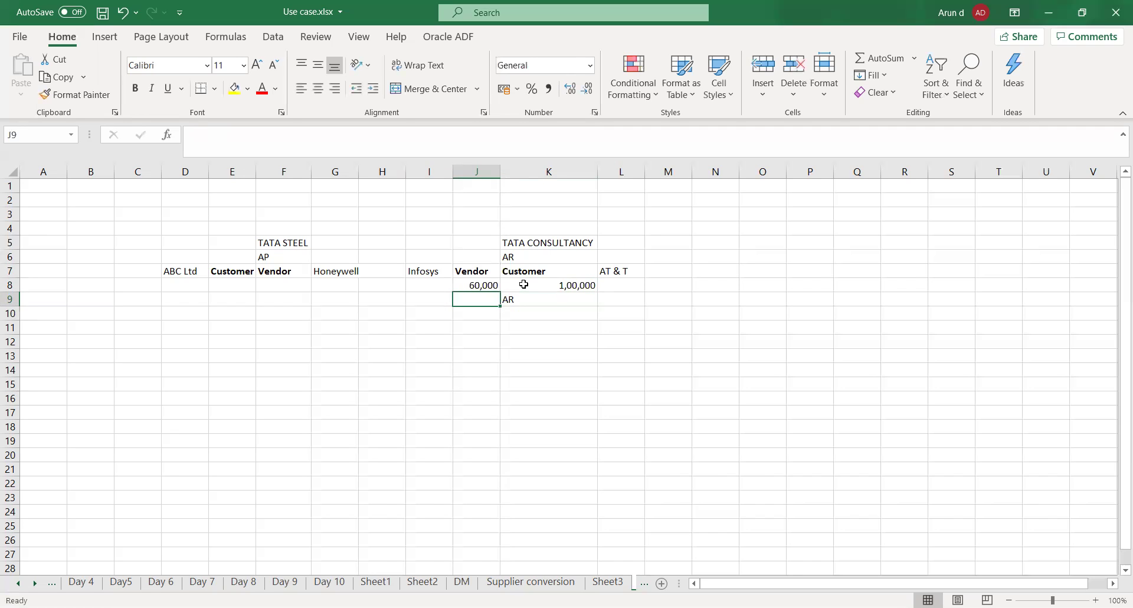
{"action": "type", "text": "AP"}
{"action": "key", "text": "Right"}
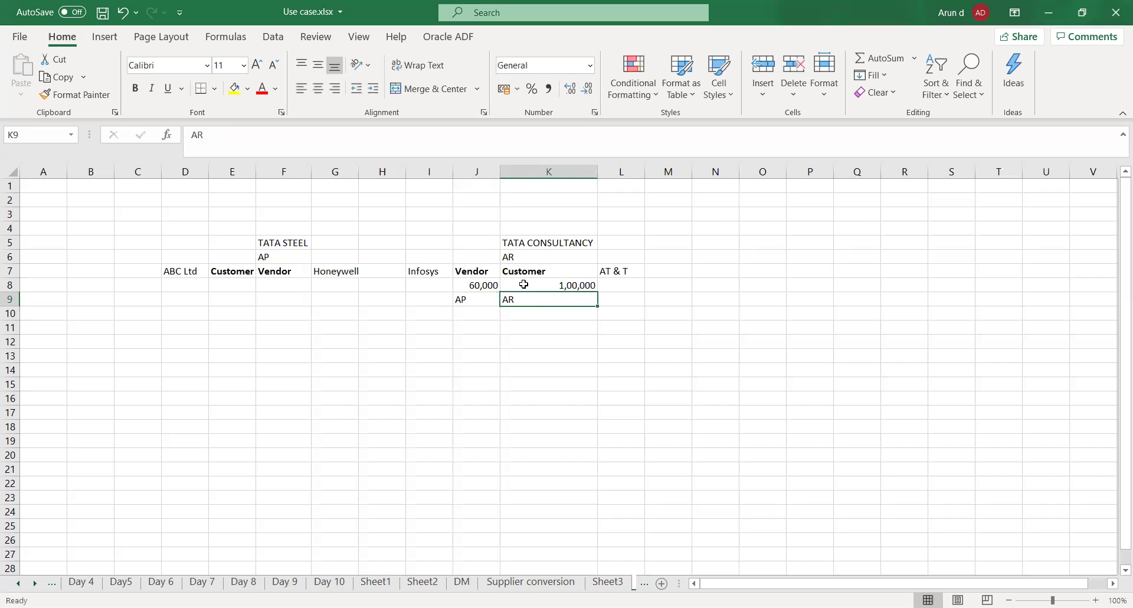
Enter Service in cells K10 and J10, below the AR and AP labels of TATA CONSULTANCY
{"action": "key", "text": "Down"}
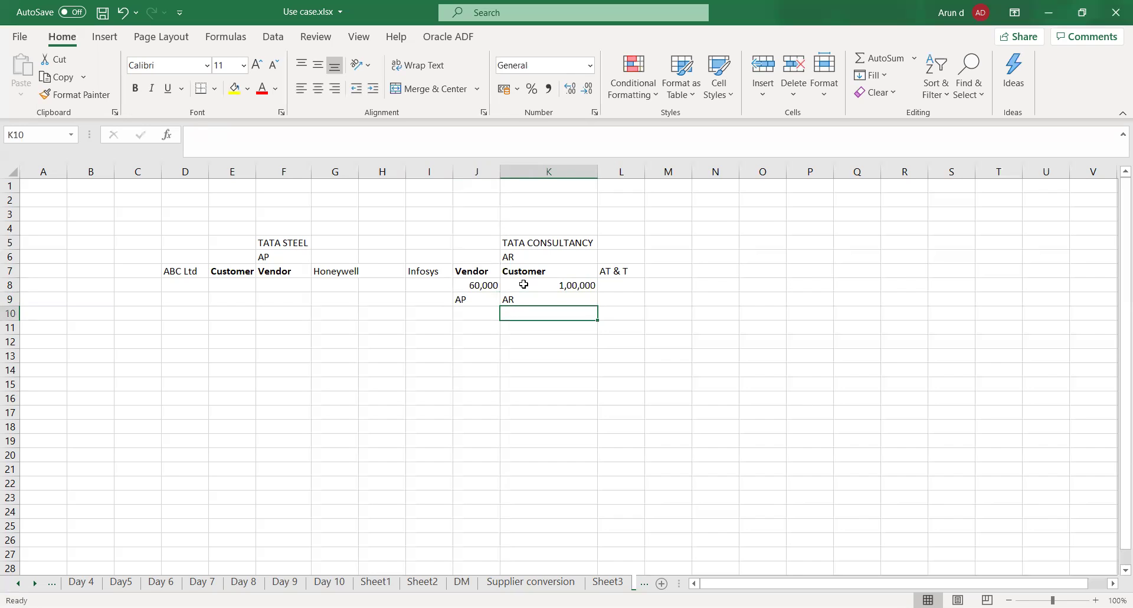
{"action": "type", "text": "Service"}
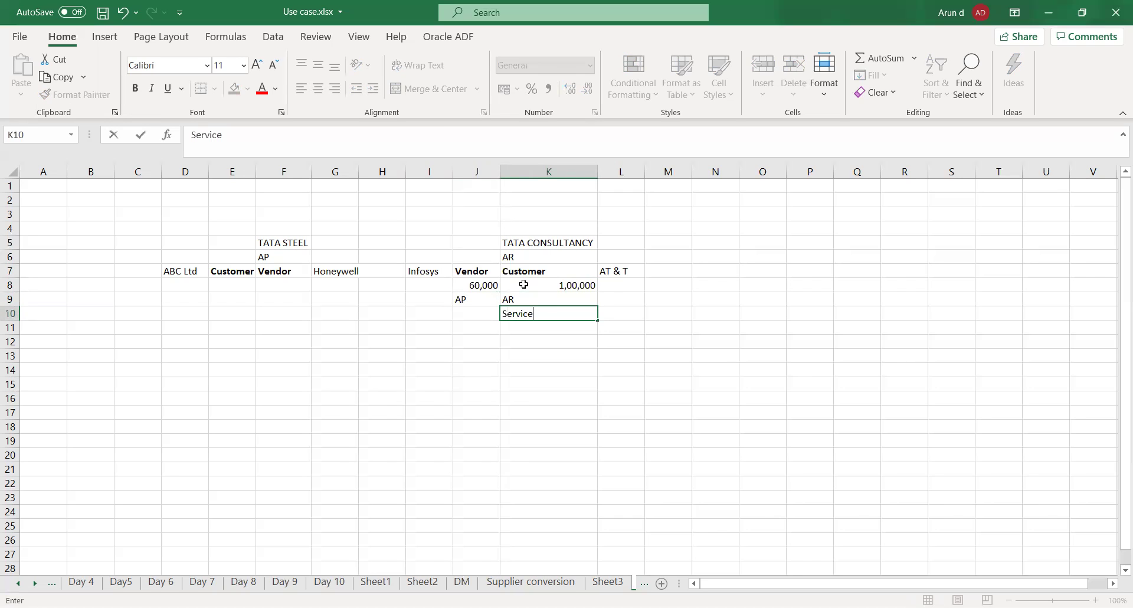
{"action": "key", "text": "Left"}
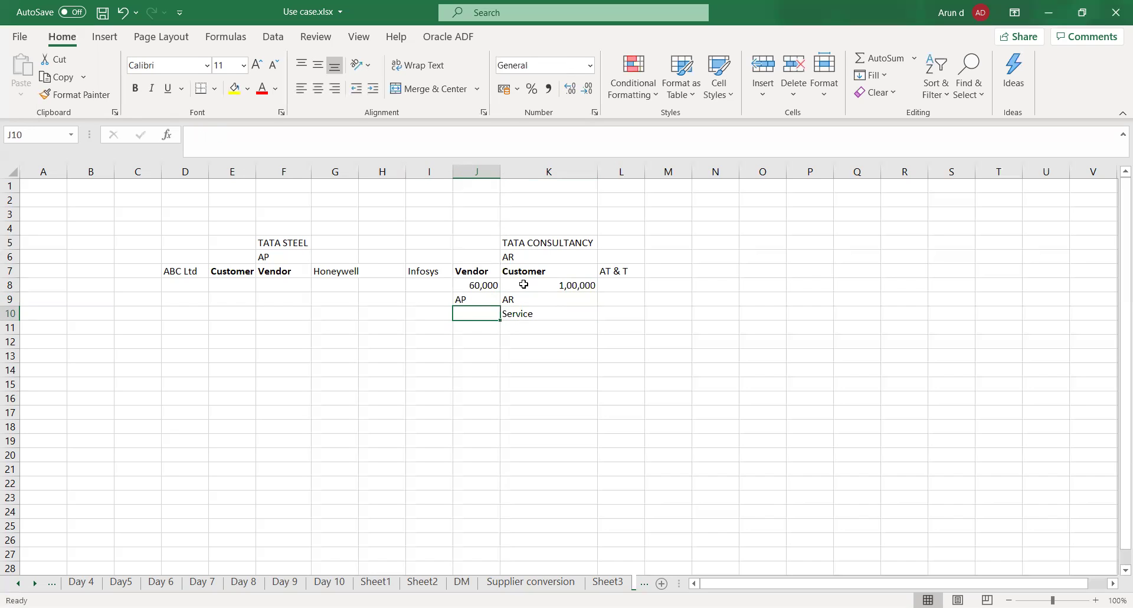
{"action": "type", "text": "Service"}
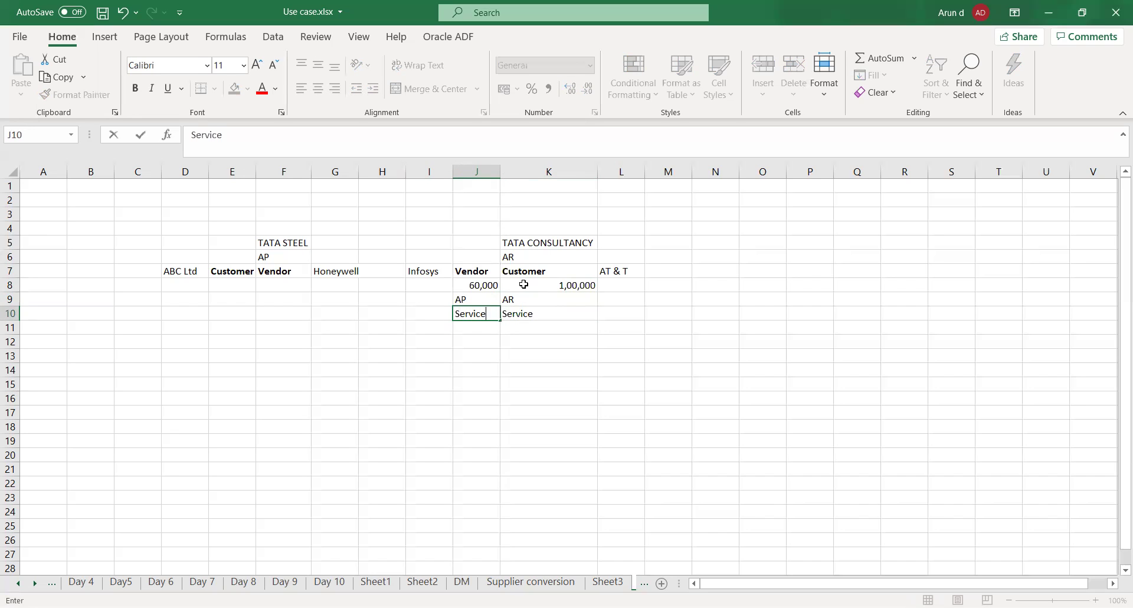
{"action": "key", "text": "Right"}
{"action": "key", "text": "Left"}
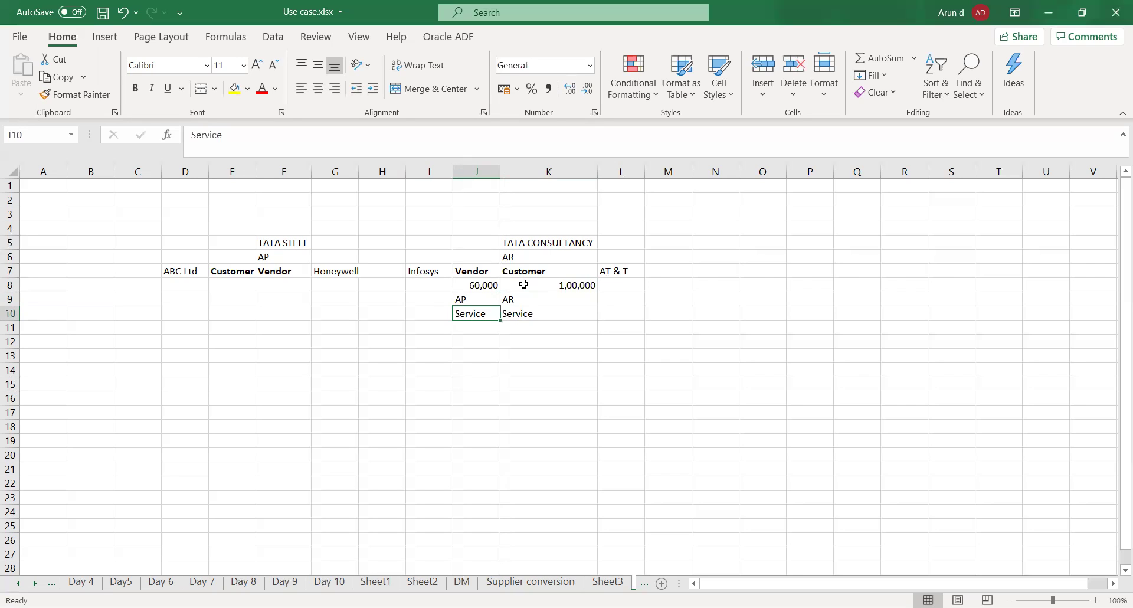
Enter the amount 1,00,000 in cell F8, below the Vendor label of TATA STEEL
{"action": "key", "text": "Right"}
{"action": "key", "text": "Left"}
{"action": "key", "text": "Left"}
{"action": "key", "text": "Left"}
{"action": "key", "text": "Left"}
{"action": "key", "text": "Left"}
{"action": "key", "text": "Left"}
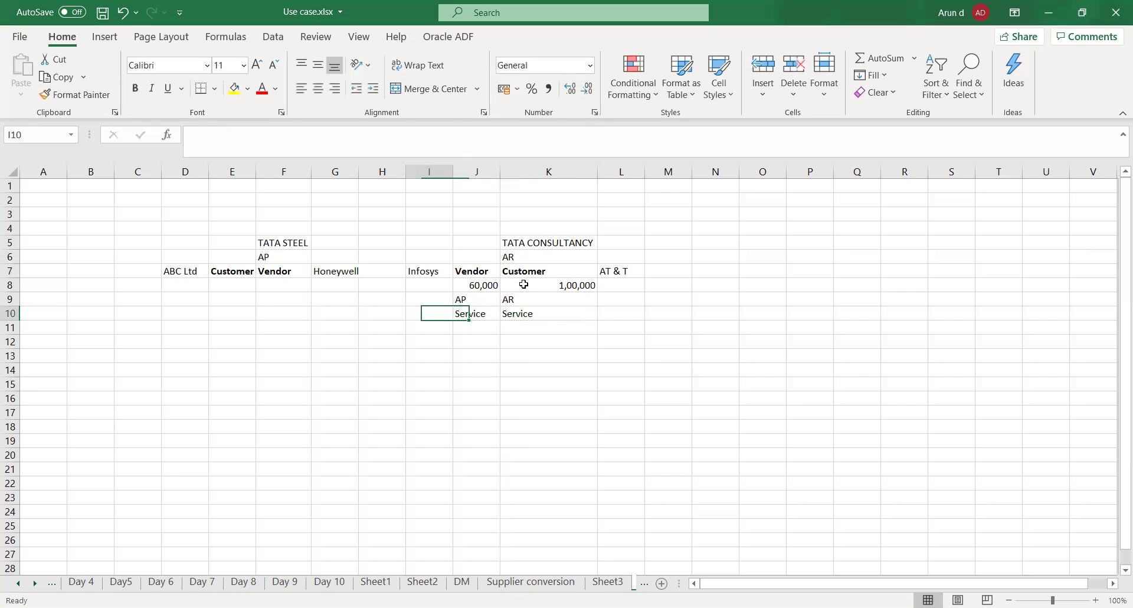
{"action": "key", "text": "Up"}
{"action": "key", "text": "Up"}
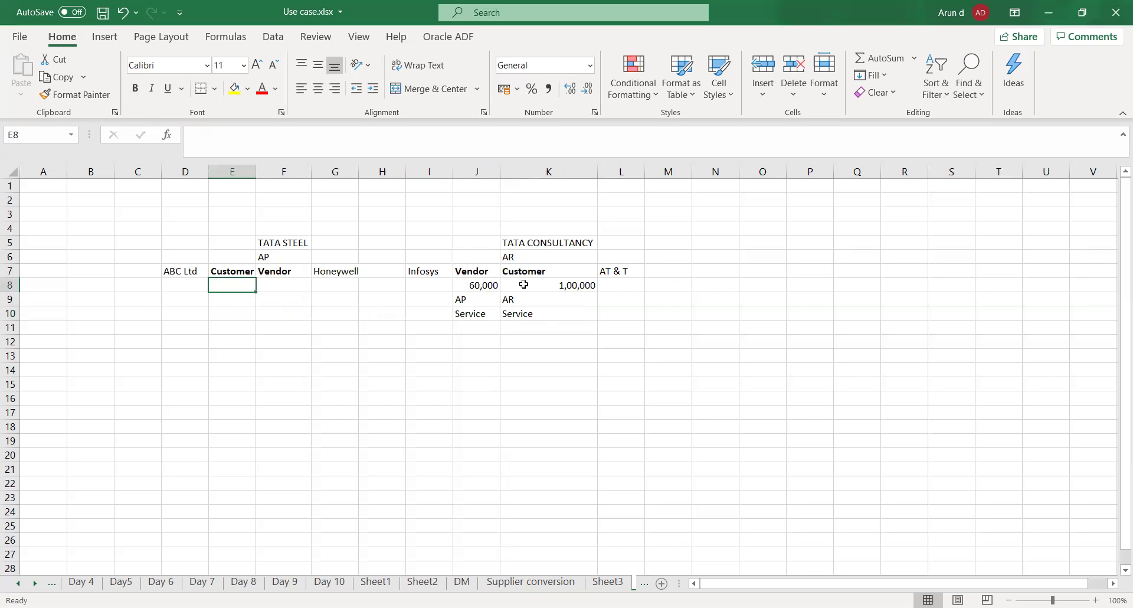
{"action": "key", "text": "Left"}
{"action": "key", "text": "Right"}
{"action": "key", "text": "Right"}
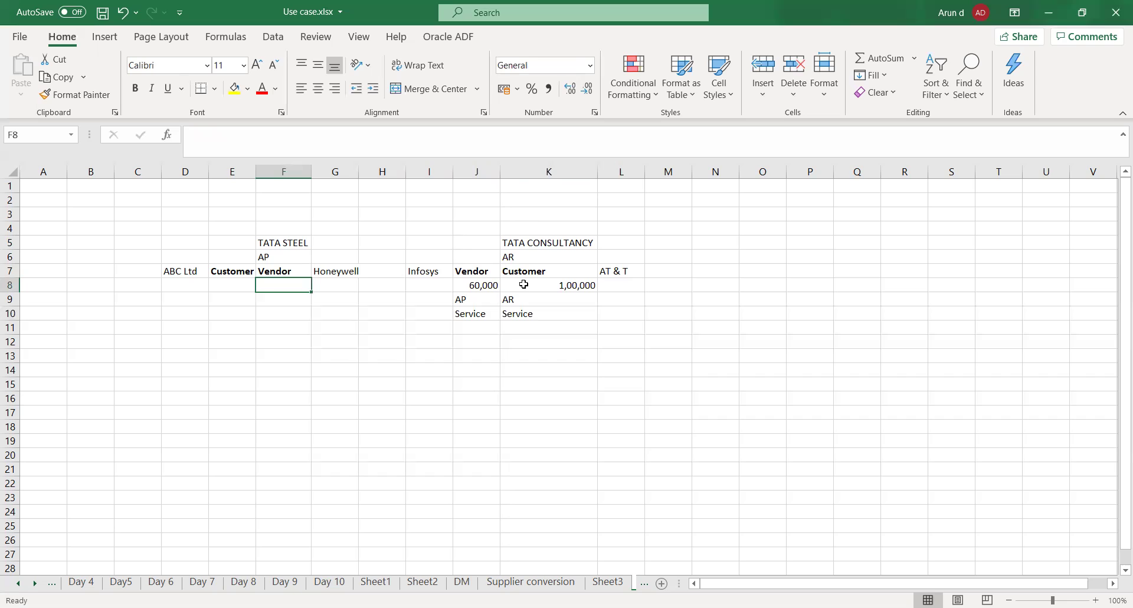
{"action": "type", "text": "1,00,000"}
{"action": "key", "text": "Tab"}
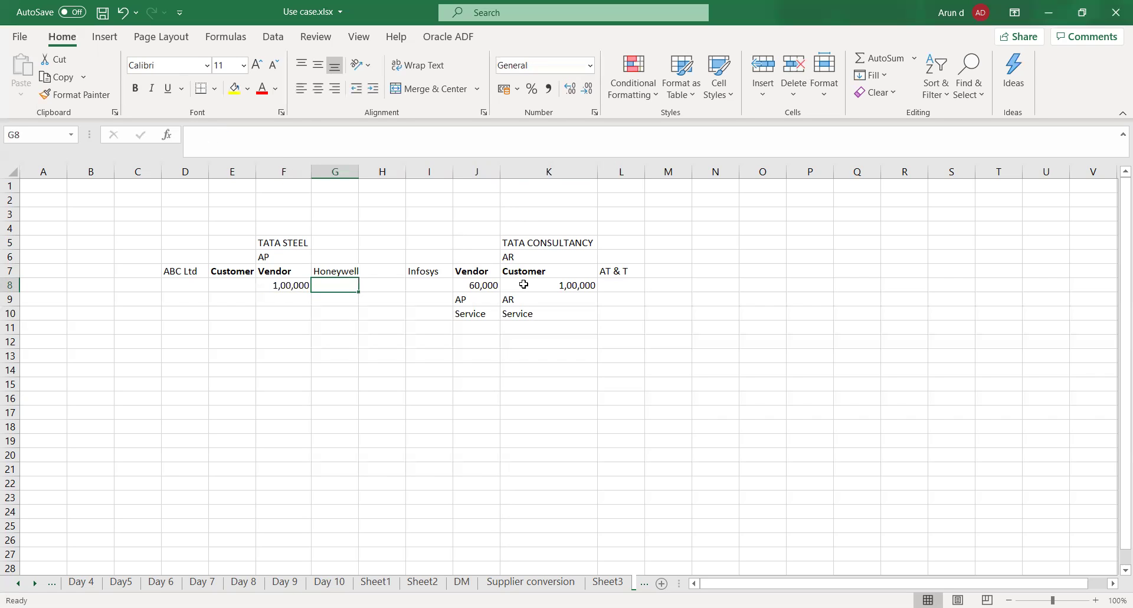
Enter STEEL in cell F10, Seeling in E10 and ABC Ltd in D10, and save the workbook
{"action": "key", "text": "Left"}
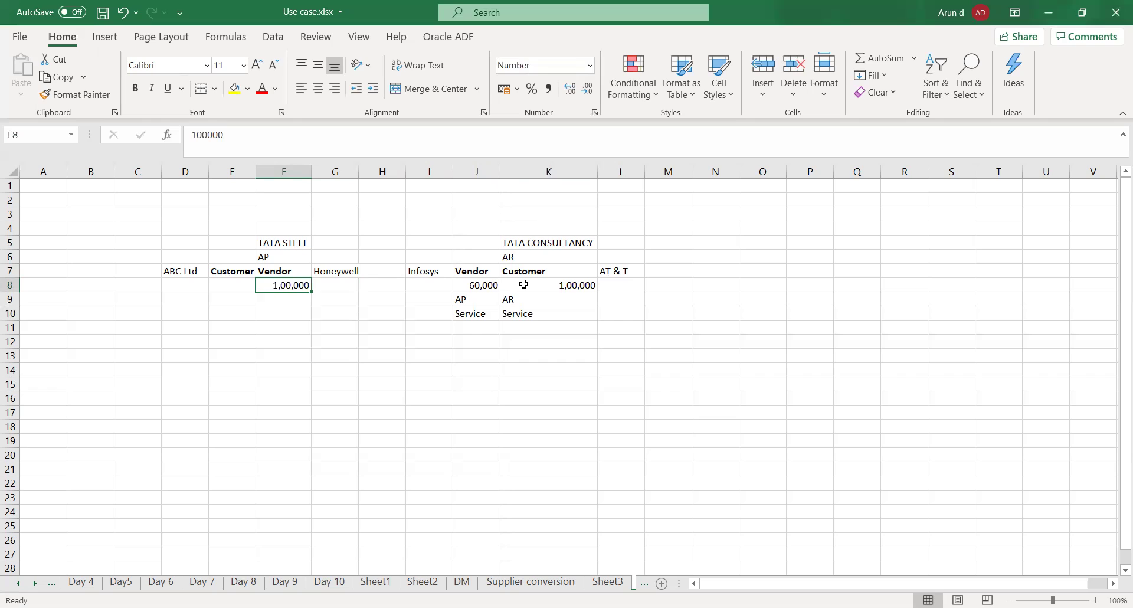
{"action": "key", "text": "Down"}
{"action": "key", "text": "Down"}
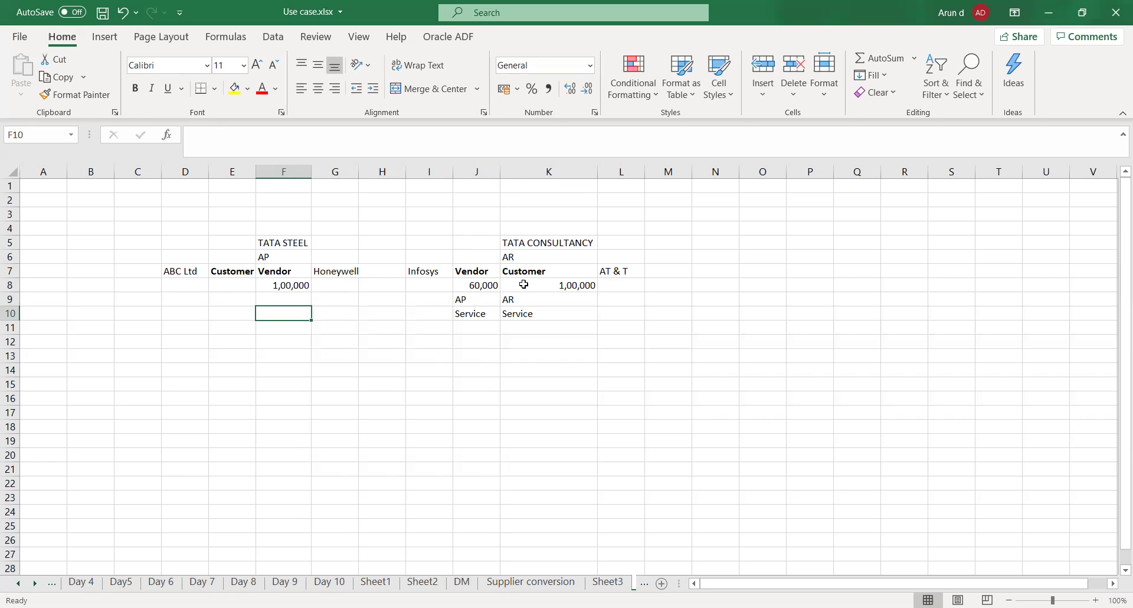
{"action": "type", "text": "STEEL"}
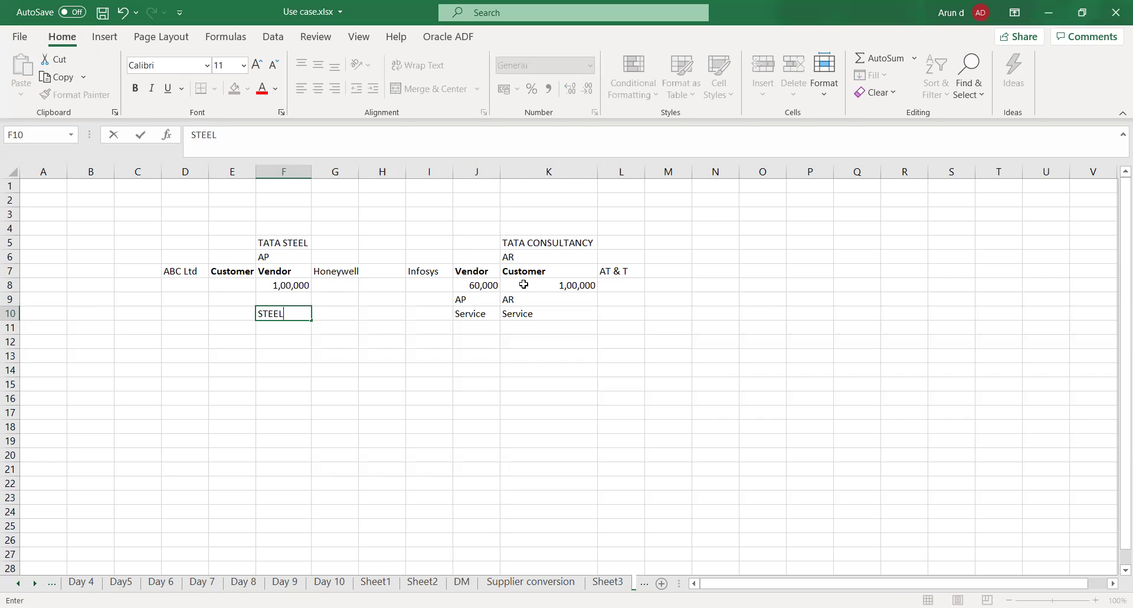
{"action": "key", "text": "Left"}
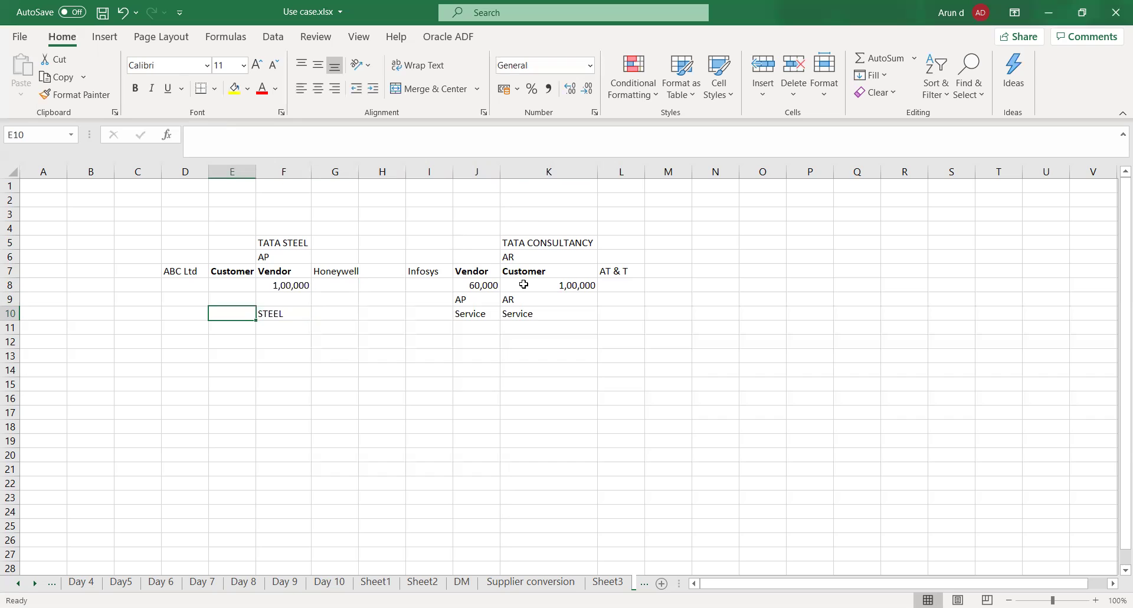
{"action": "type", "text": "Seeling"}
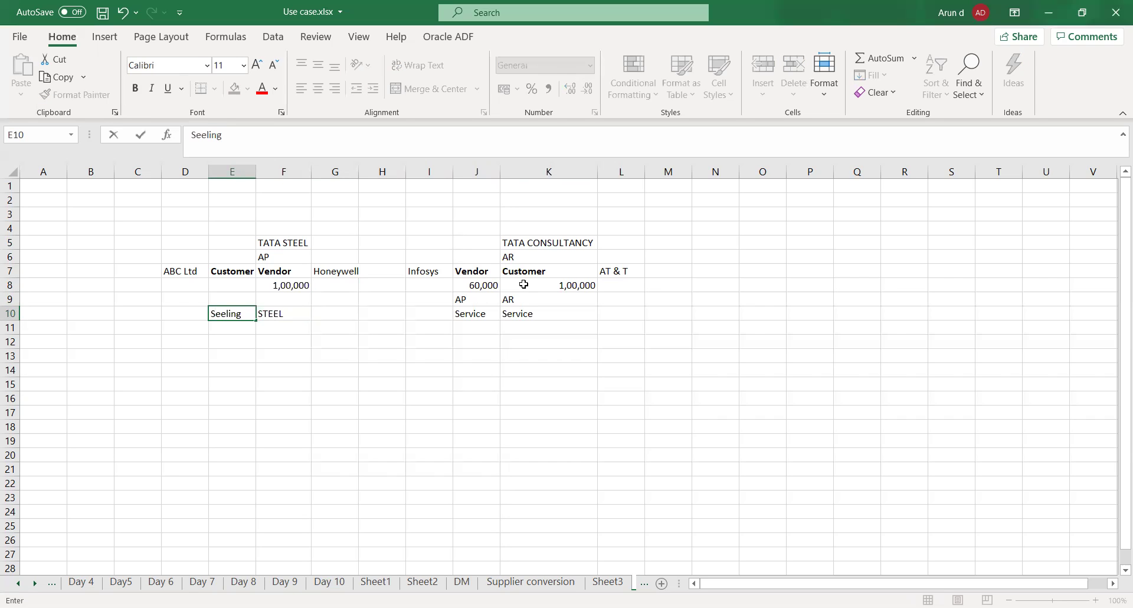
{"action": "key", "text": "Left"}
{"action": "type", "text": "A"}
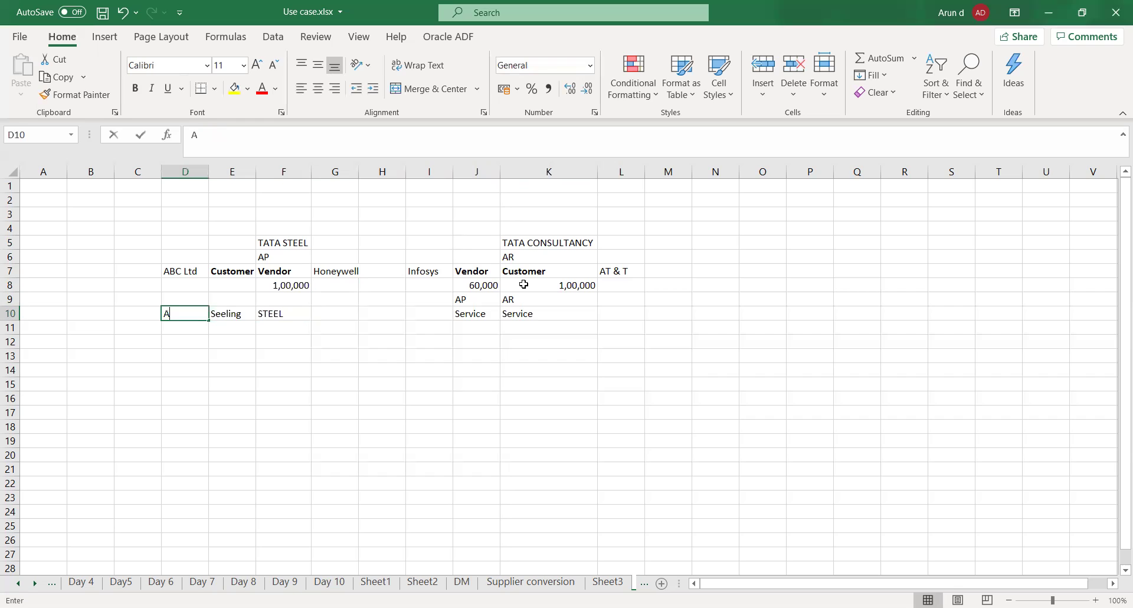
{"action": "type", "text": "BC Ltd"}
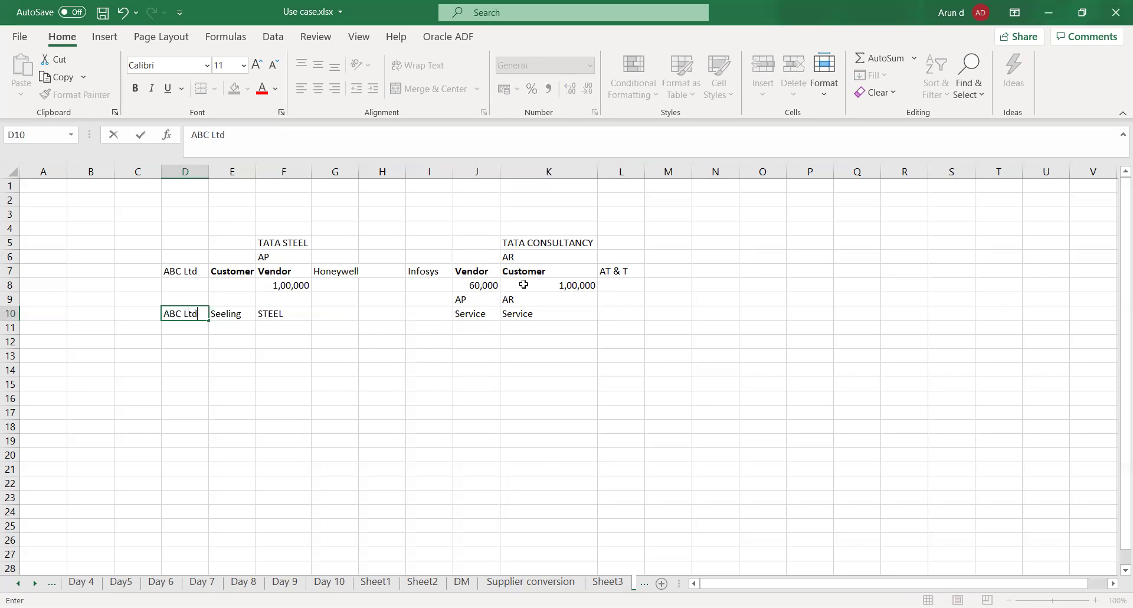
{"action": "key", "text": "Right"}
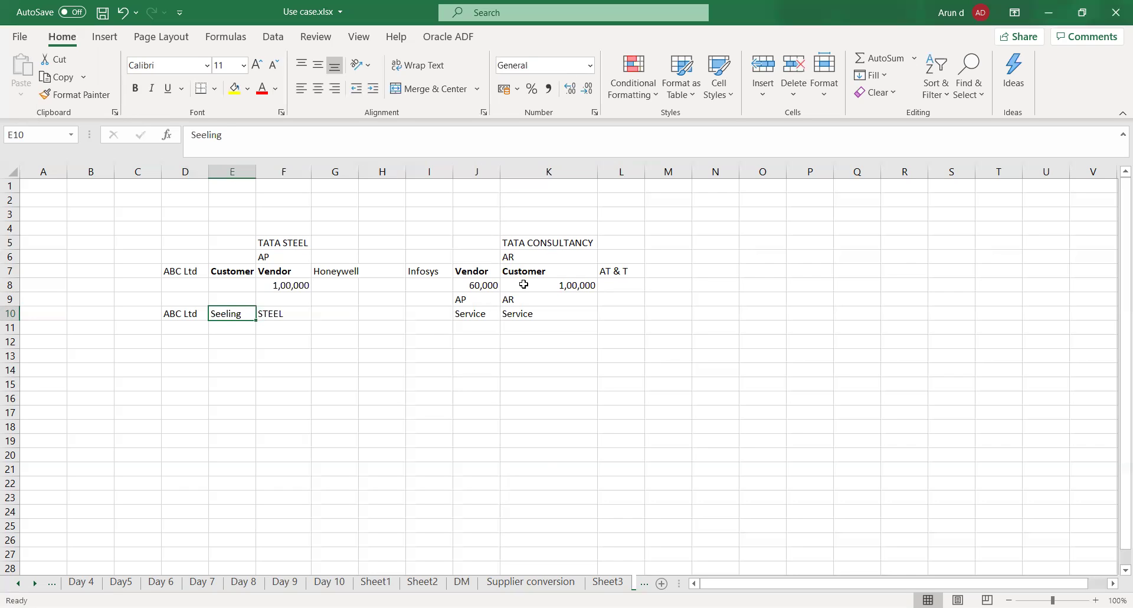
{"action": "key", "text": "Up"}
{"action": "key", "text": "ctrl+s"}
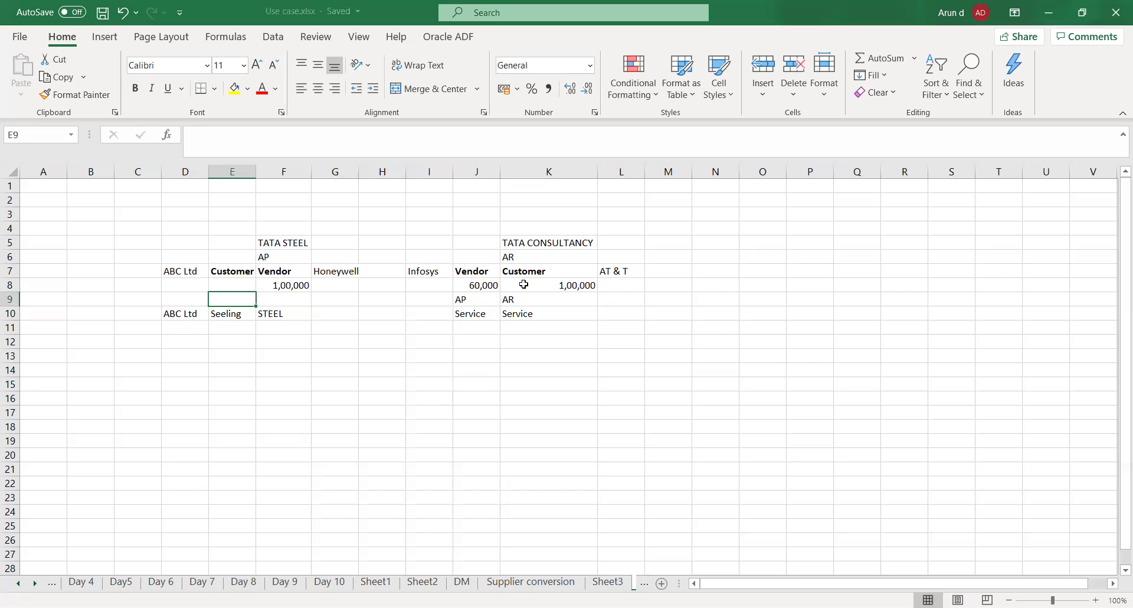
Examine how ABC Ltd and Honeywell relate to the Customer and Vendor labels of TATA STEEL
{"action": "key", "text": "Left"}
{"action": "key", "text": "Down"}
{"action": "key", "text": "Right"}
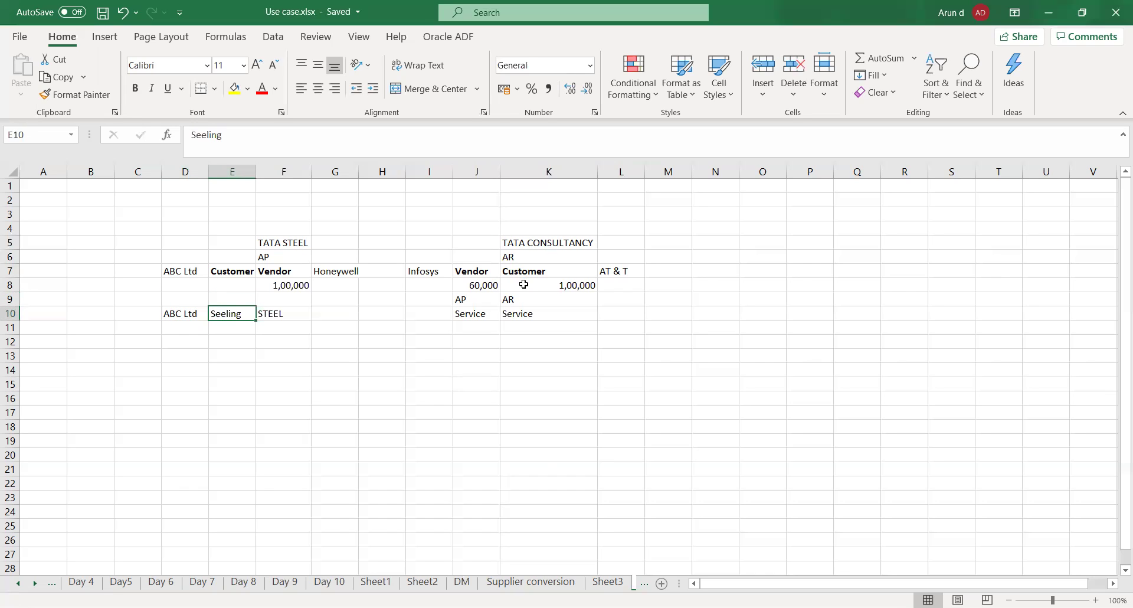
{"action": "key", "text": "Right"}
{"action": "key", "text": "Up"}
{"action": "key", "text": "Up"}
{"action": "key", "text": "Up"}
{"action": "key", "text": "Up"}
{"action": "key", "text": "Down"}
{"action": "key", "text": "Left"}
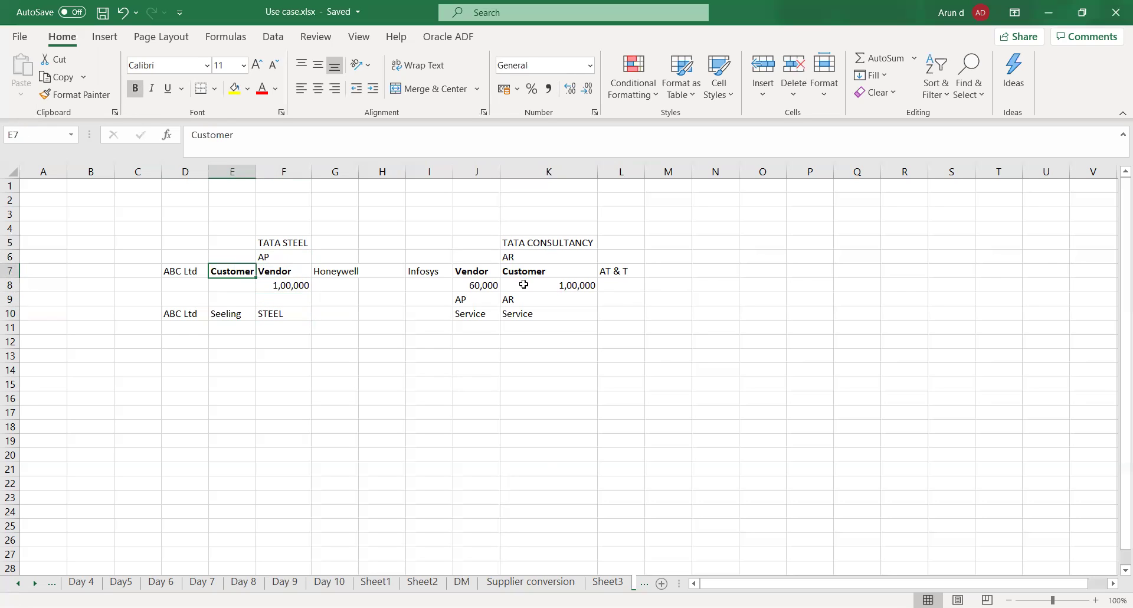
{"action": "key", "text": "Up"}
{"action": "key", "text": "Right"}
{"action": "key", "text": "Left"}
{"action": "key", "text": "Down"}
{"action": "key", "text": "Left"}
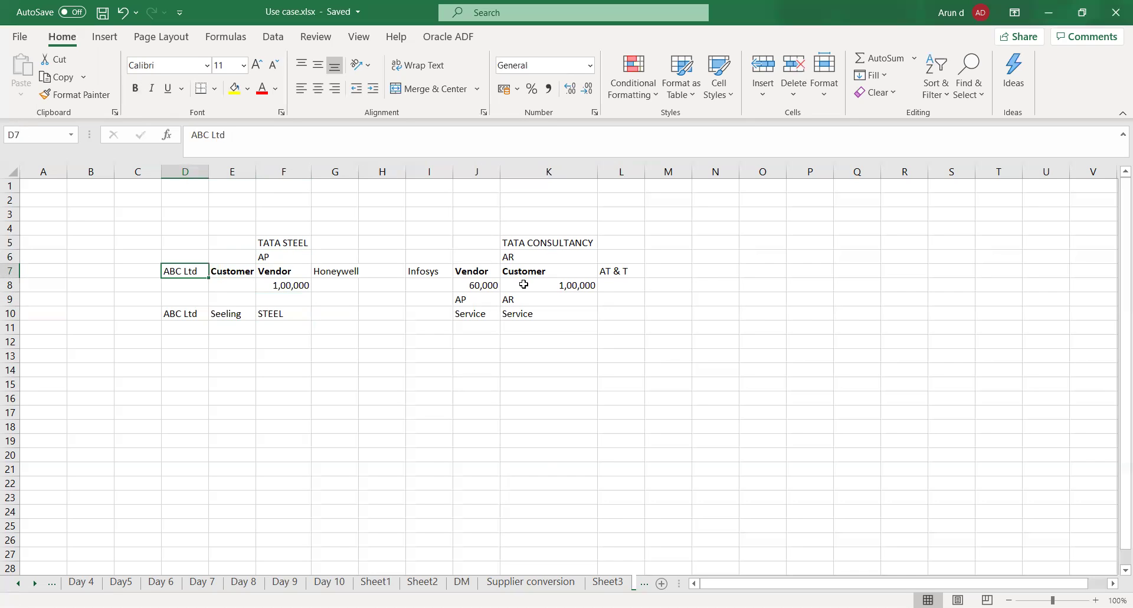
{"action": "key", "text": "Right"}
{"action": "key", "text": "Right"}
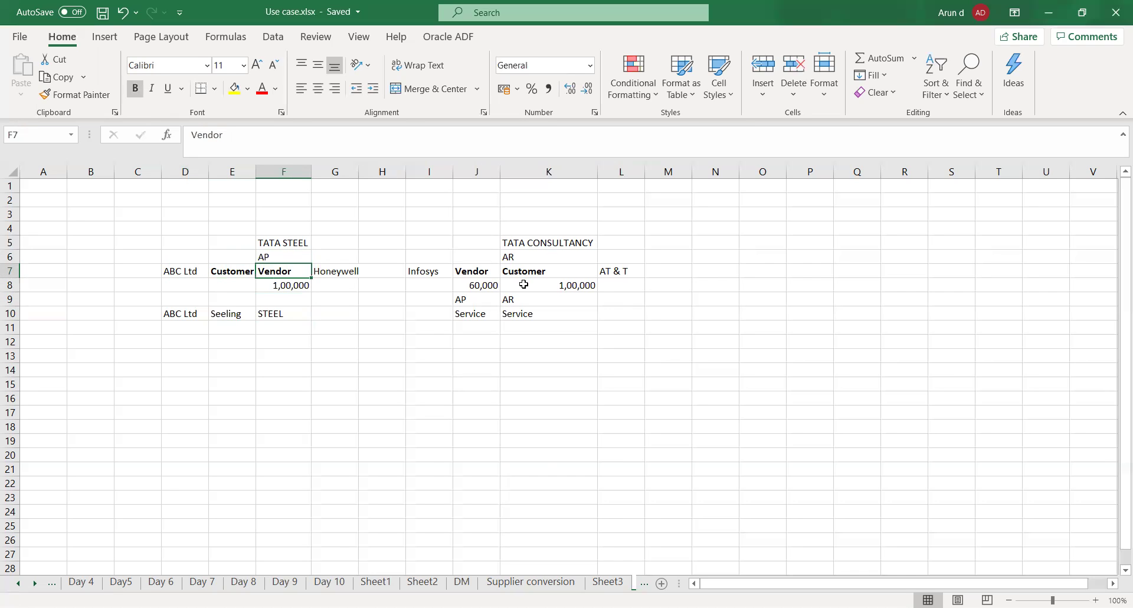
{"action": "key", "text": "Right"}
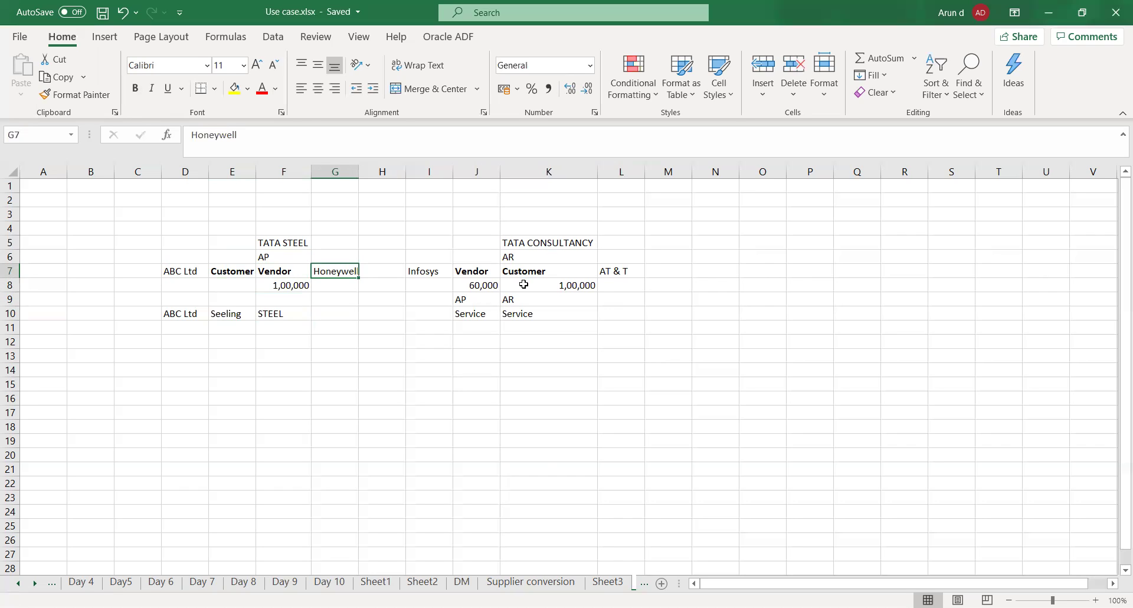
{"action": "key", "text": "Left"}
{"action": "key", "text": "Left"}
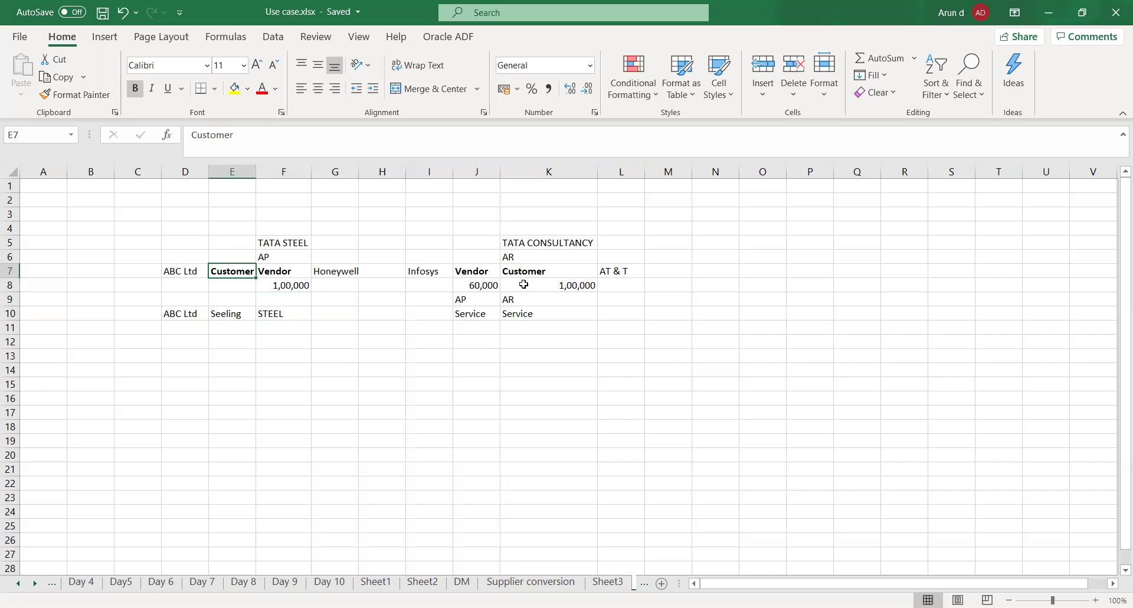
{"action": "key", "text": "Left"}
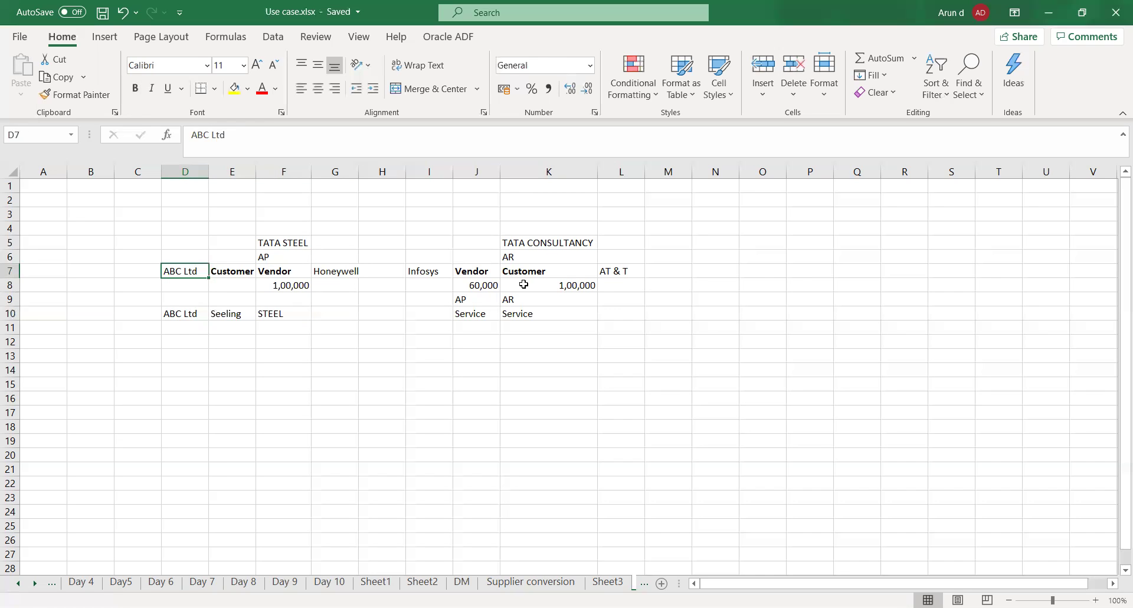
Review the TATA STEEL column from its heading through the AP and Vendor labels to the amount below
{"action": "key", "text": "Right"}
{"action": "key", "text": "Right"}
{"action": "key", "text": "Up"}
{"action": "key", "text": "Up"}
{"action": "key", "text": "Down"}
{"action": "key", "text": "Down"}
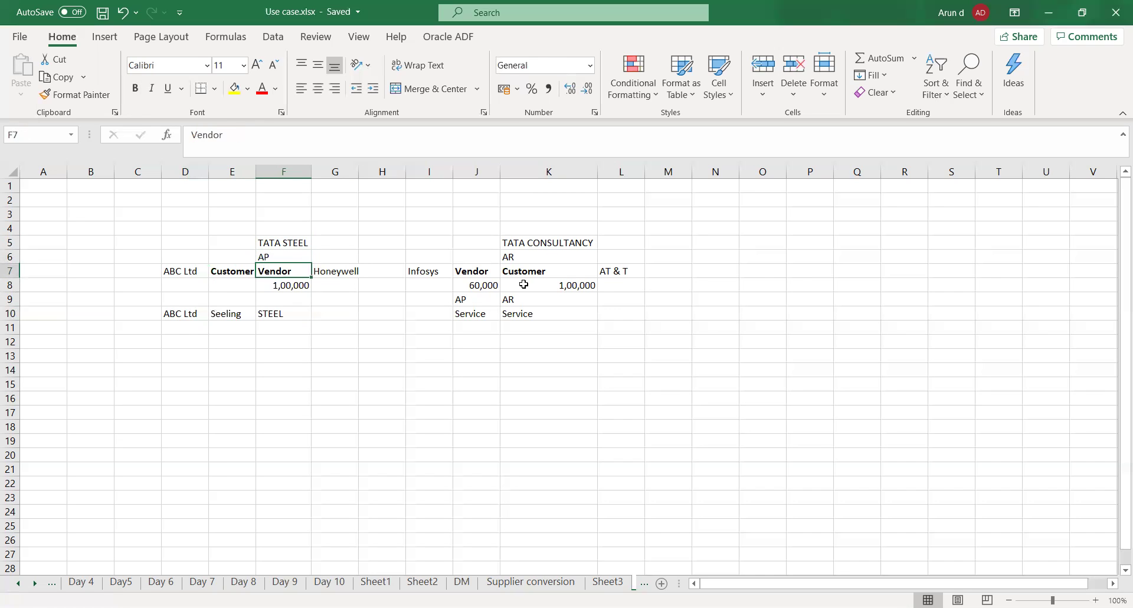
{"action": "key", "text": "Right"}
{"action": "key", "text": "Left"}
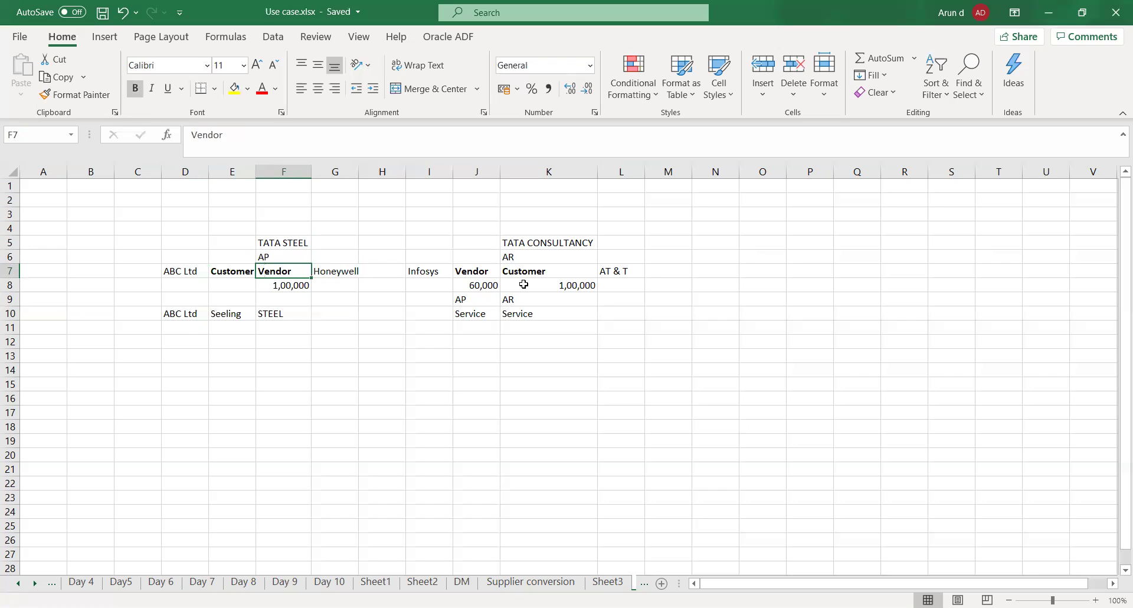
{"action": "key", "text": "Up"}
{"action": "key", "text": "Up"}
{"action": "key", "text": "Down"}
{"action": "key", "text": "Down"}
{"action": "key", "text": "Down"}
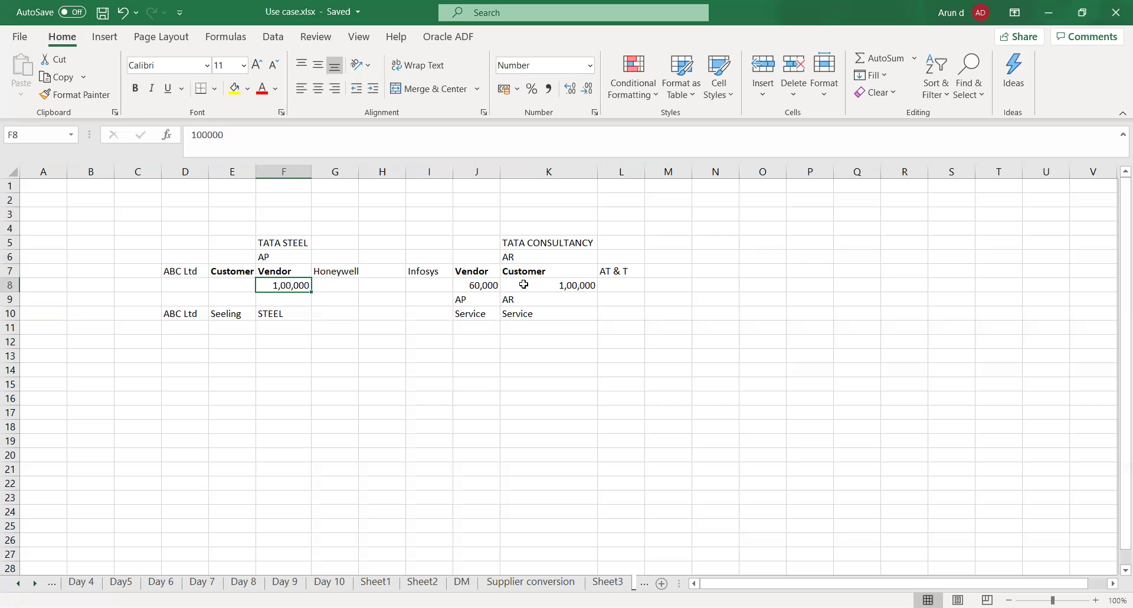
{"action": "key", "text": "Down"}
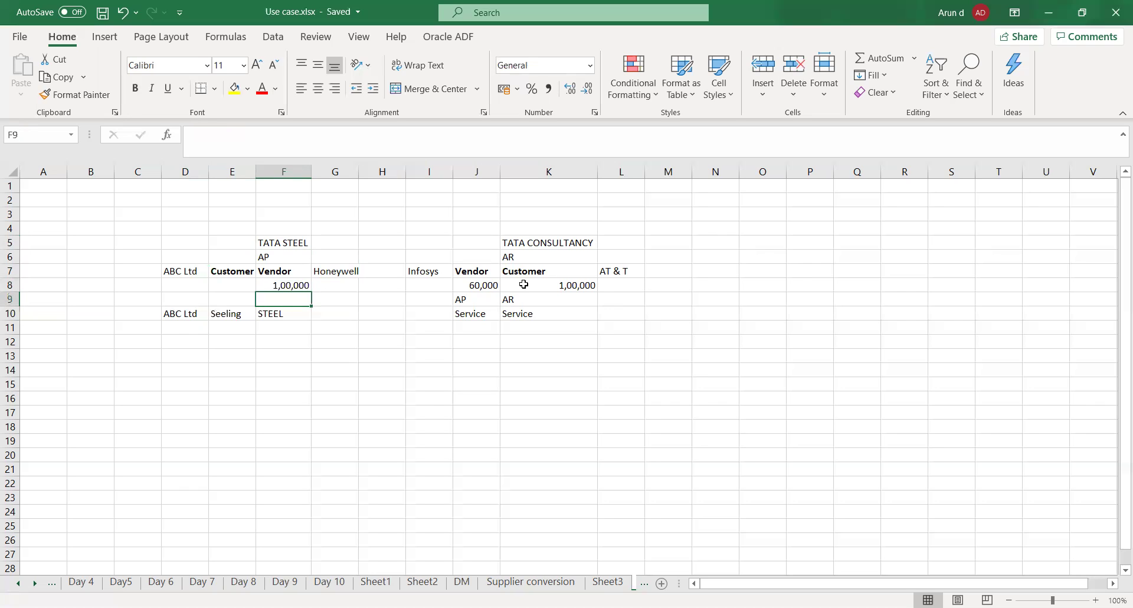
Review the STEEL entry below TATA STEEL's Vendor amount and the Seeling entry below its Customer label
{"action": "key", "text": "Down"}
{"action": "key", "text": "Down"}
{"action": "key", "text": "Down"}
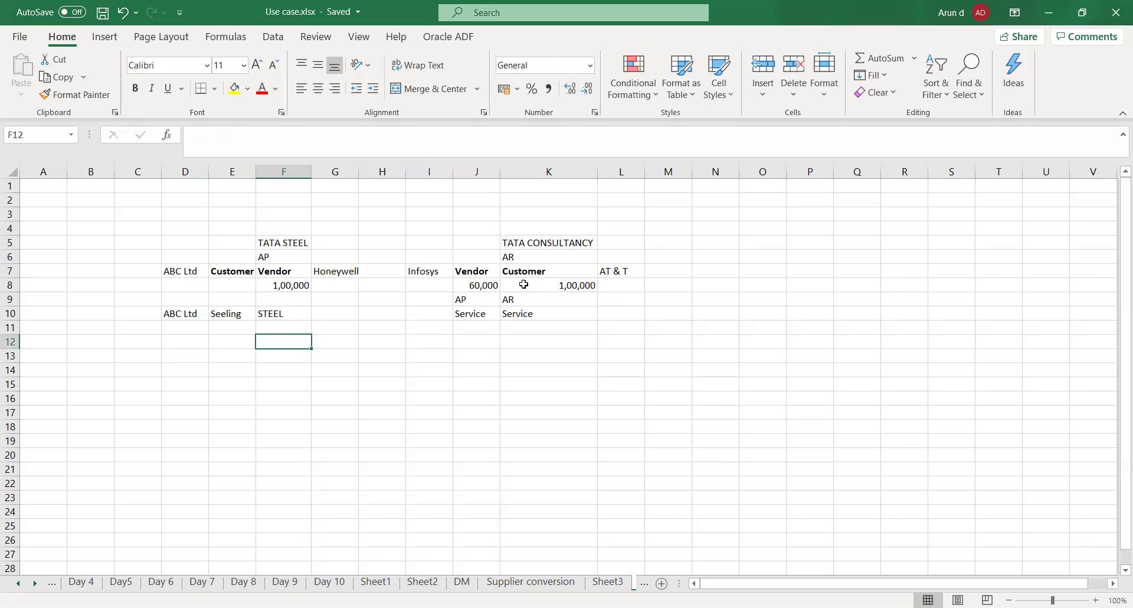
{"action": "key", "text": "Left"}
{"action": "key", "text": "Up"}
{"action": "key", "text": "Up"}
{"action": "key", "text": "Up"}
{"action": "key", "text": "Up"}
{"action": "key", "text": "Up"}
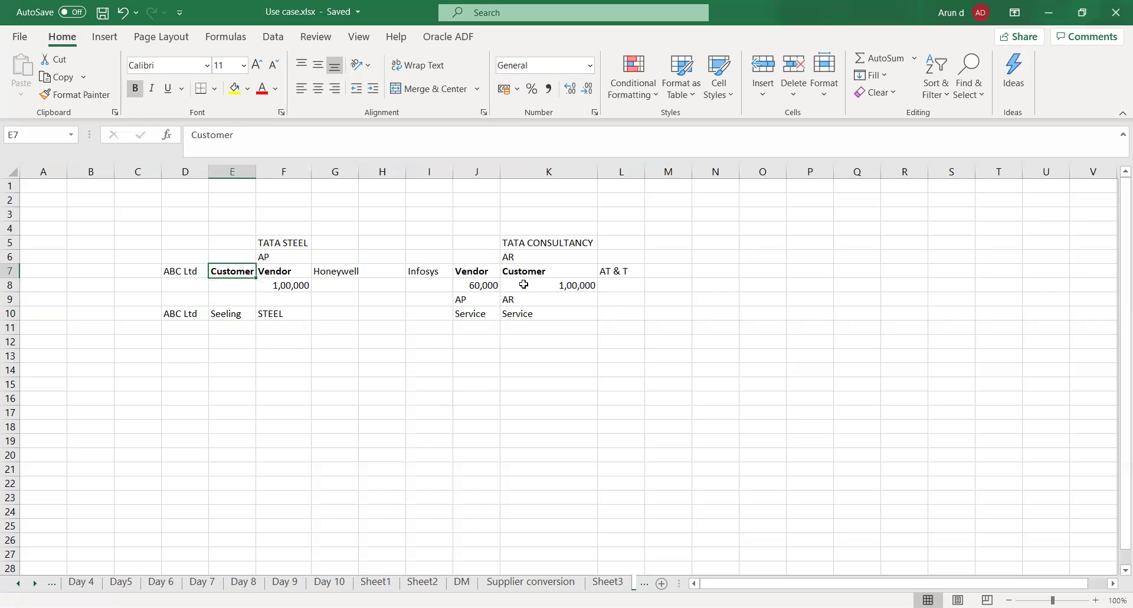
Enter Constructing a Building in cell K13, below the TATA CONSULTANCY block, and save the workbook
{"action": "key", "text": "Right"}
{"action": "key", "text": "Down"}
{"action": "key", "text": "Down"}
{"action": "key", "text": "Down"}
{"action": "key", "text": "Down"}
{"action": "key", "text": "Down"}
{"action": "key", "text": "Down"}
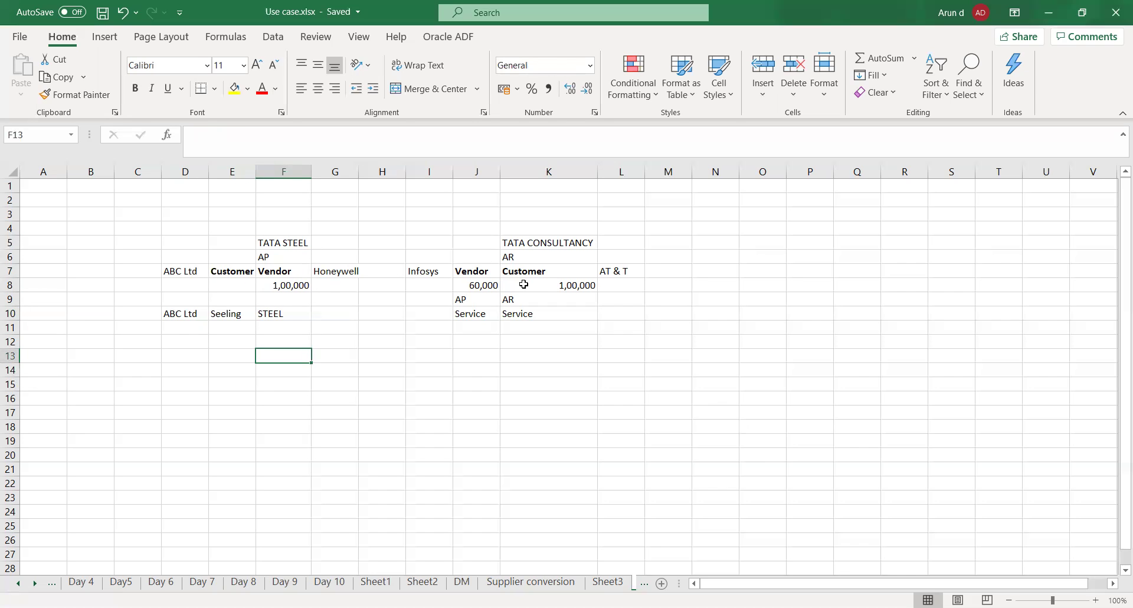
{"action": "key", "text": "Right"}
{"action": "key", "text": "Right"}
{"action": "key", "text": "Right"}
{"action": "key", "text": "Right"}
{"action": "key", "text": "Right"}
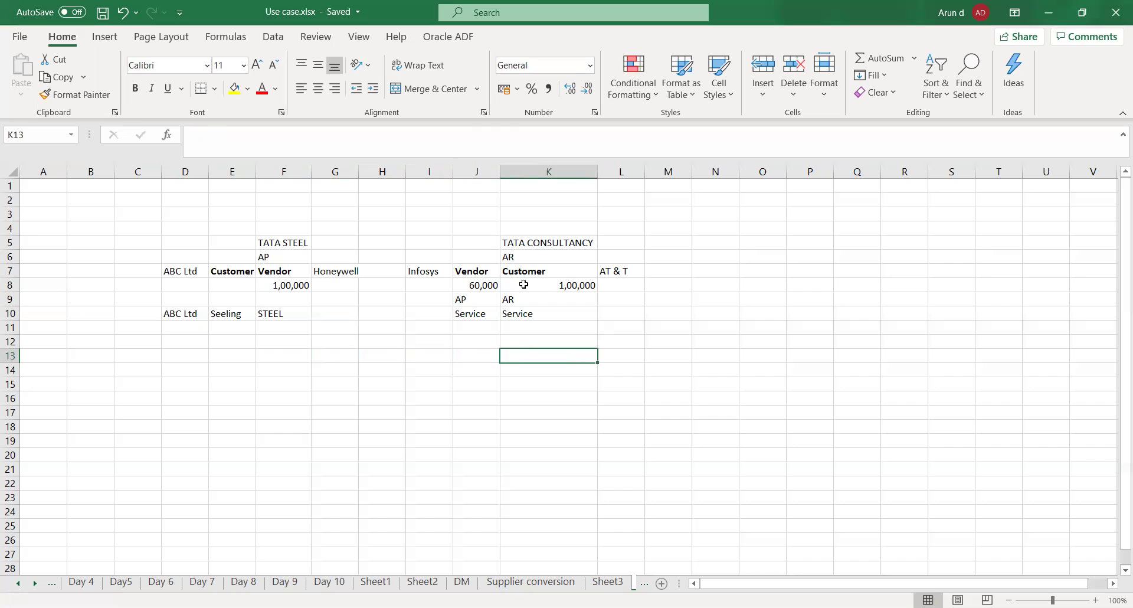
{"action": "type", "text": "on"}
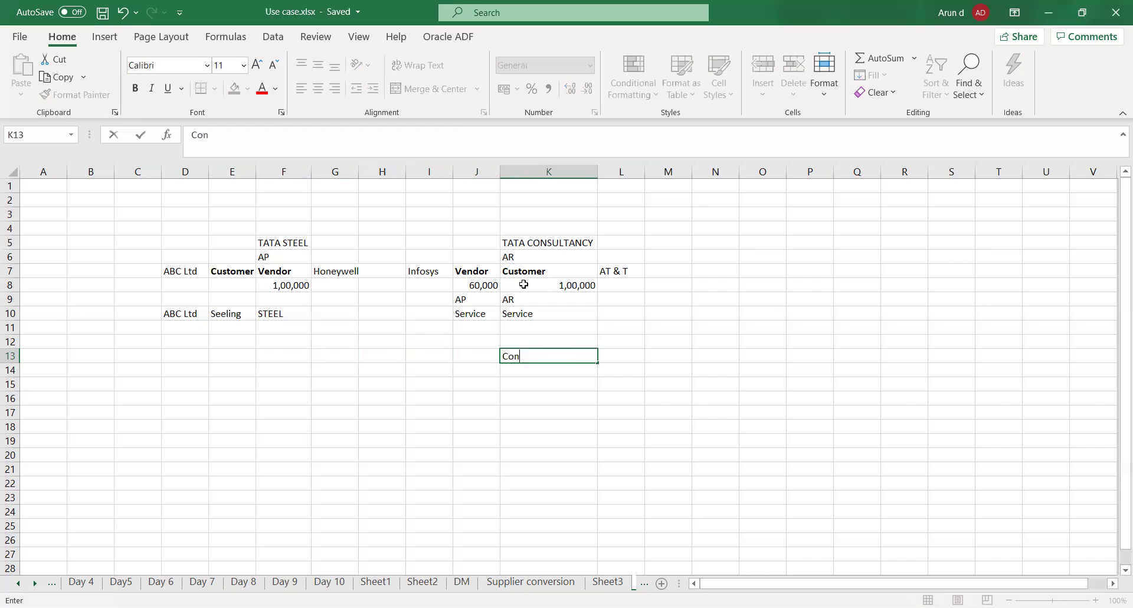
{"action": "type", "text": "structing a Building"}
{"action": "key", "text": "Tab"}
{"action": "key", "text": "Down"}
{"action": "key", "text": "Down"}
{"action": "key", "text": "Left"}
{"action": "key", "text": "ctrl+s"}
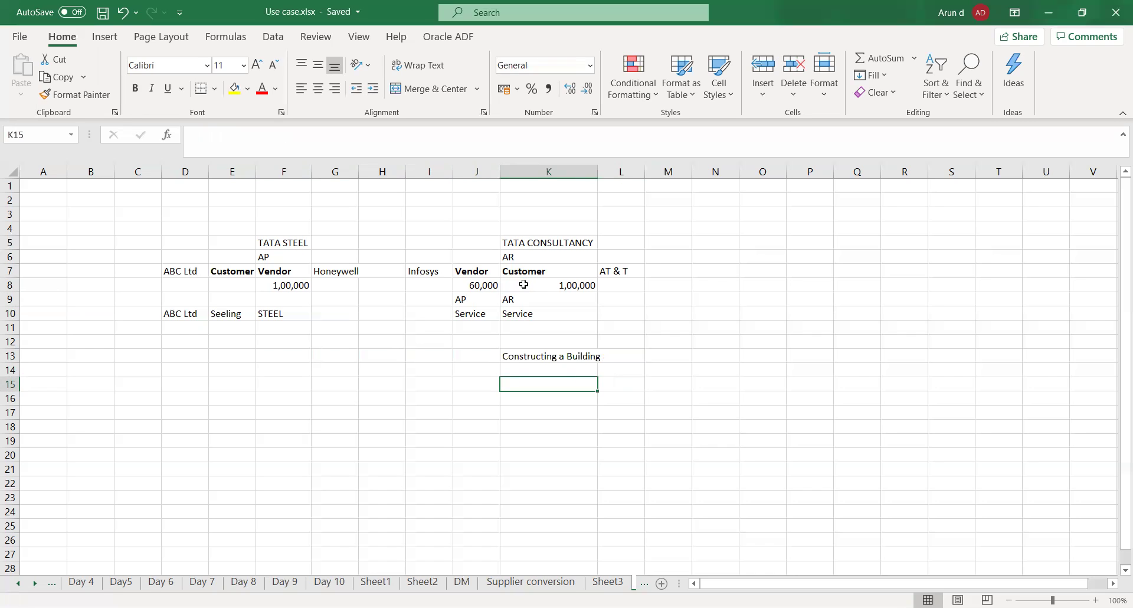
{"action": "key", "text": "Up"}
{"action": "key", "text": "Up"}
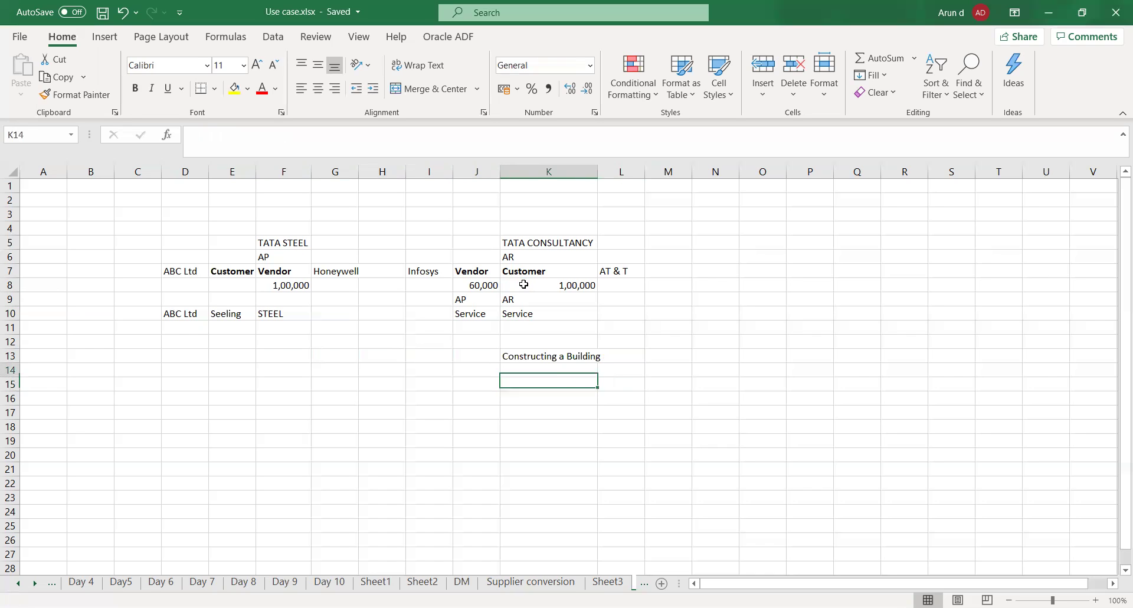
{"action": "key", "text": "Right"}
{"action": "key", "text": "Left"}
{"action": "key", "text": "BackSpace"}
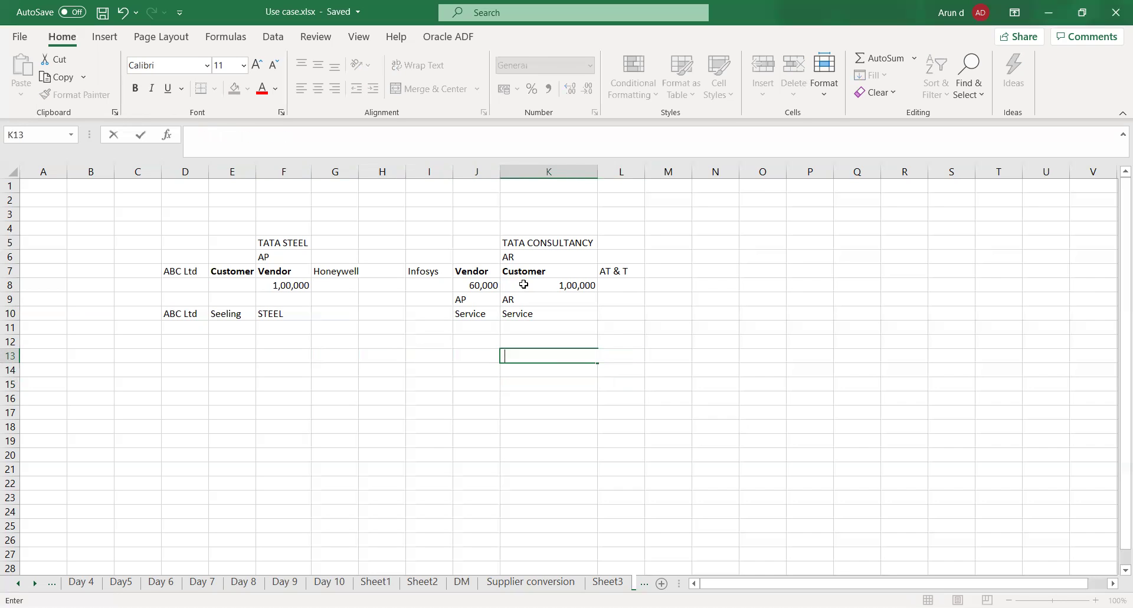
{"action": "key", "text": "Right"}
{"action": "key", "text": "ctrl+z"}
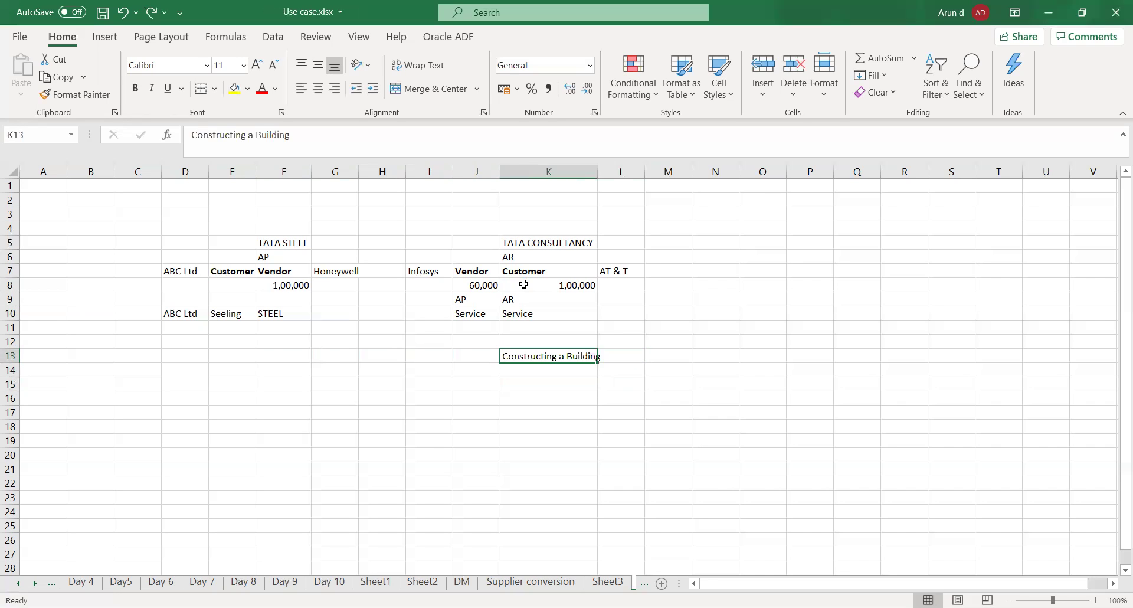
{"action": "key", "text": "F2"}
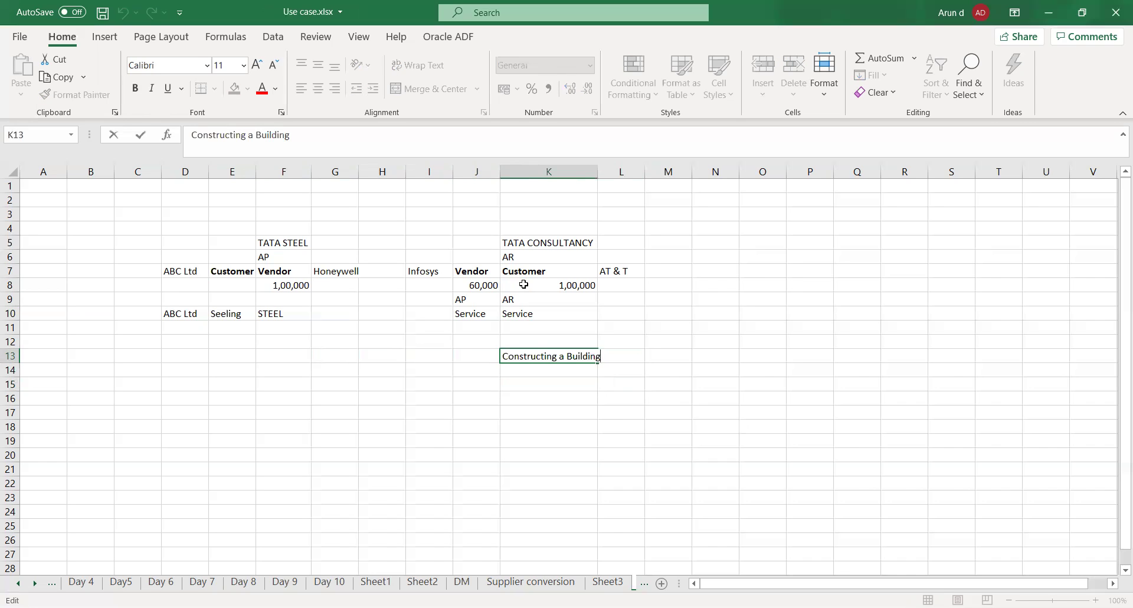
{"action": "key", "text": "Tab"}
{"action": "key", "text": "ctrl+s"}
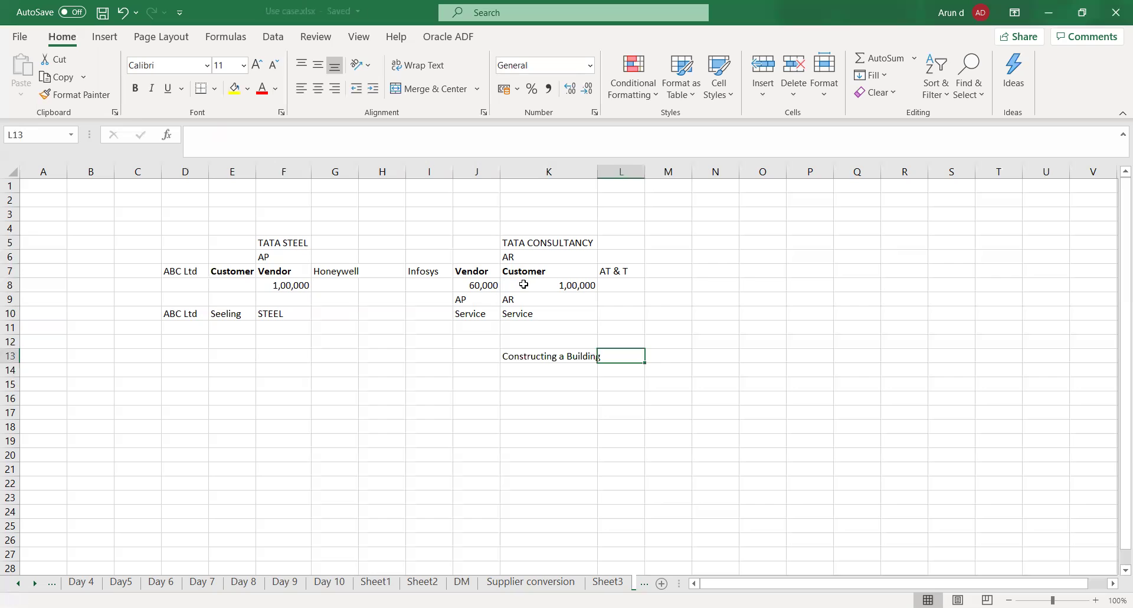
{"action": "key", "text": "Left"}
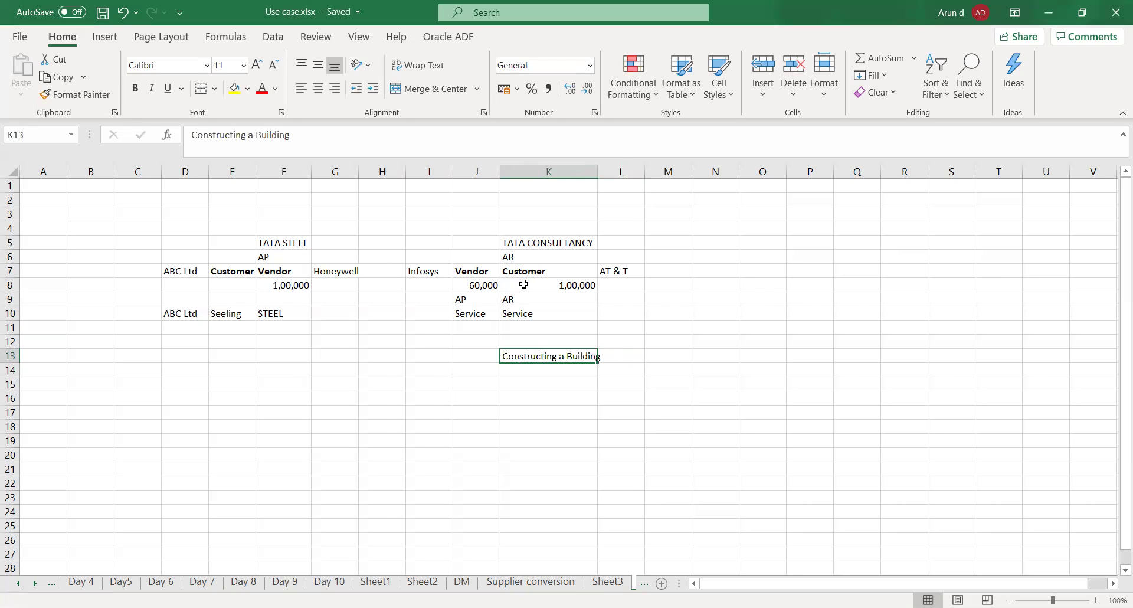
{"action": "key", "text": "Left"}
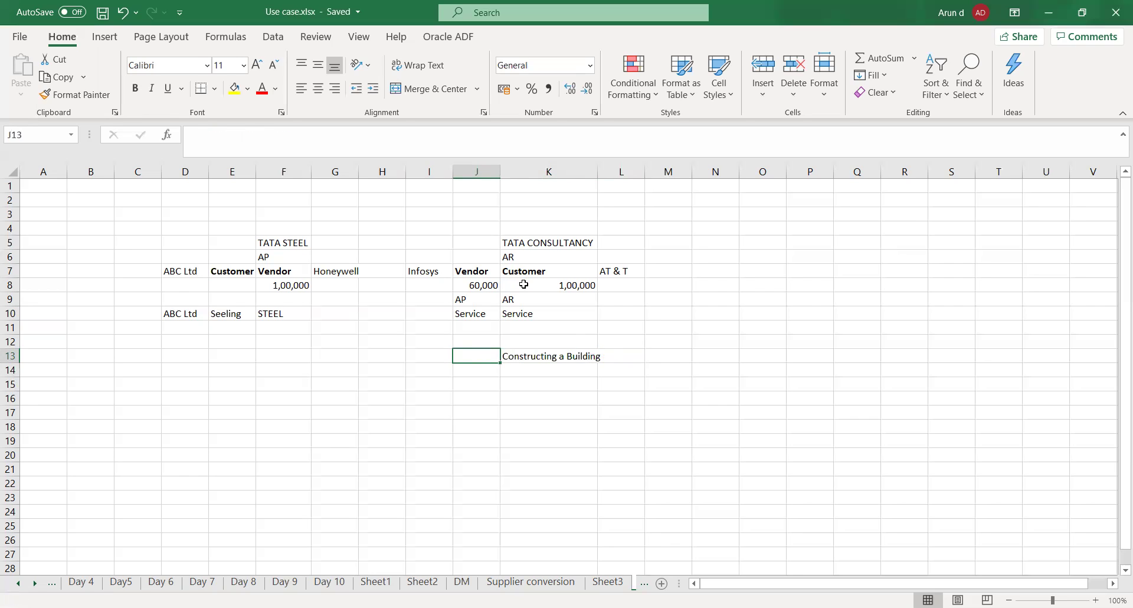
{"action": "key", "text": "Right"}
{"action": "key", "text": "Left"}
{"action": "key", "text": "Left"}
{"action": "key", "text": "Left"}
{"action": "key", "text": "Left"}
{"action": "key", "text": "Left"}
{"action": "key", "text": "Right"}
{"action": "key", "text": "Right"}
{"action": "key", "text": "Right"}
{"action": "key", "text": "Right"}
{"action": "key", "text": "Right"}
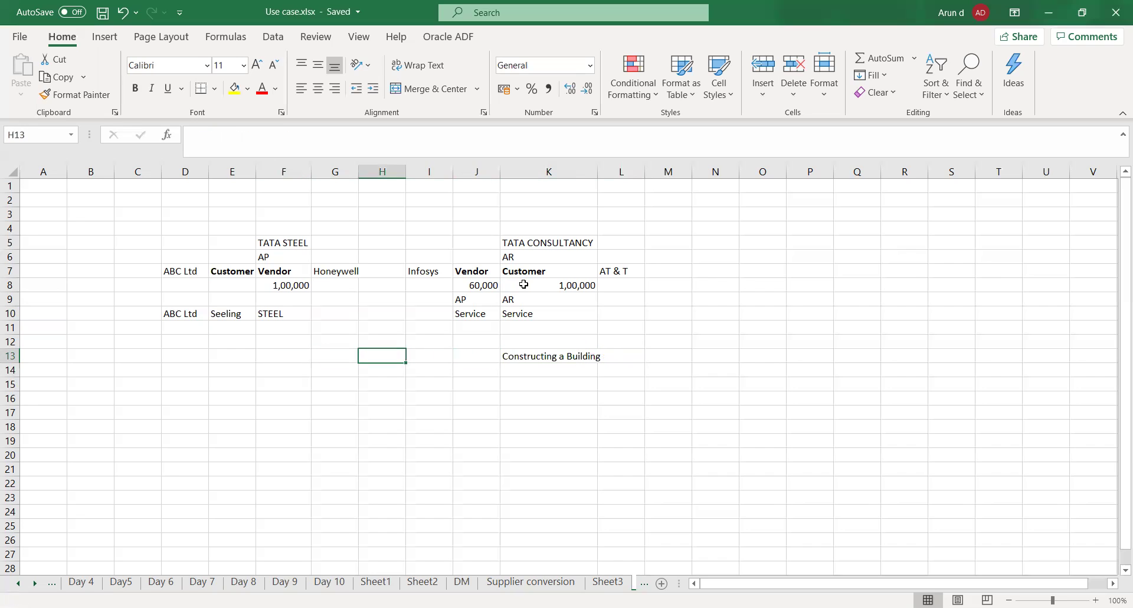
Enter the heading Provide in cell F3, above TATA STEEL, and make it bold
{"action": "key", "text": "Left"}
{"action": "key", "text": "Left"}
{"action": "key", "text": "Left"}
{"action": "key", "text": "Left"}
{"action": "key", "text": "Up"}
{"action": "key", "text": "Up"}
{"action": "key", "text": "Up"}
{"action": "key", "text": "Up"}
{"action": "key", "text": "Up"}
{"action": "key", "text": "Up"}
{"action": "key", "text": "Up"}
{"action": "key", "text": "Up"}
{"action": "key", "text": "Up"}
{"action": "key", "text": "Up"}
{"action": "key", "text": "Left"}
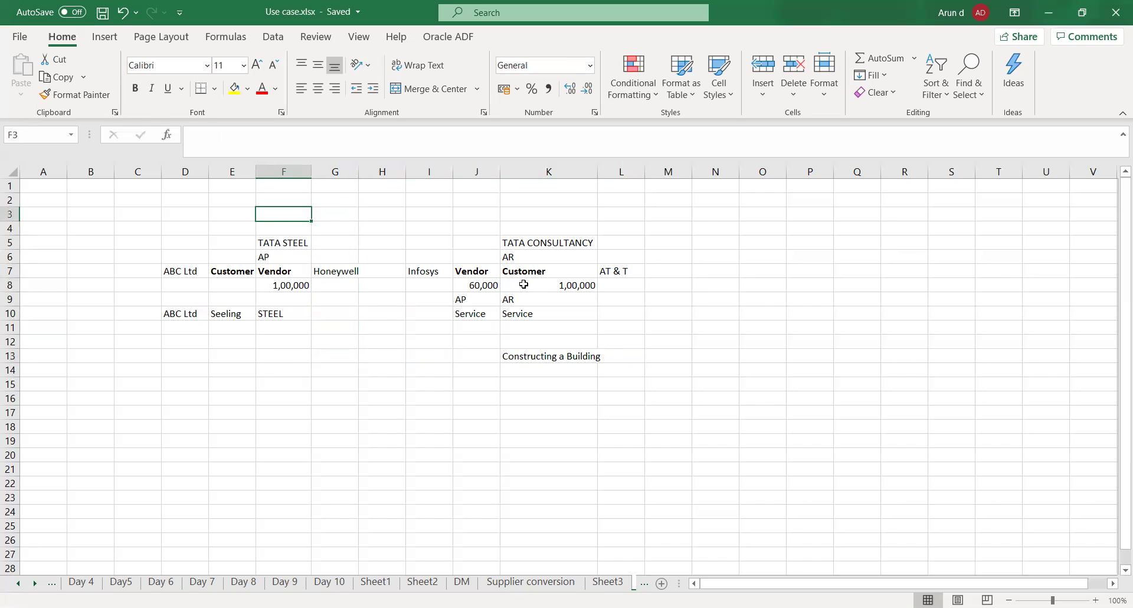
{"action": "type", "text": "Provide"}
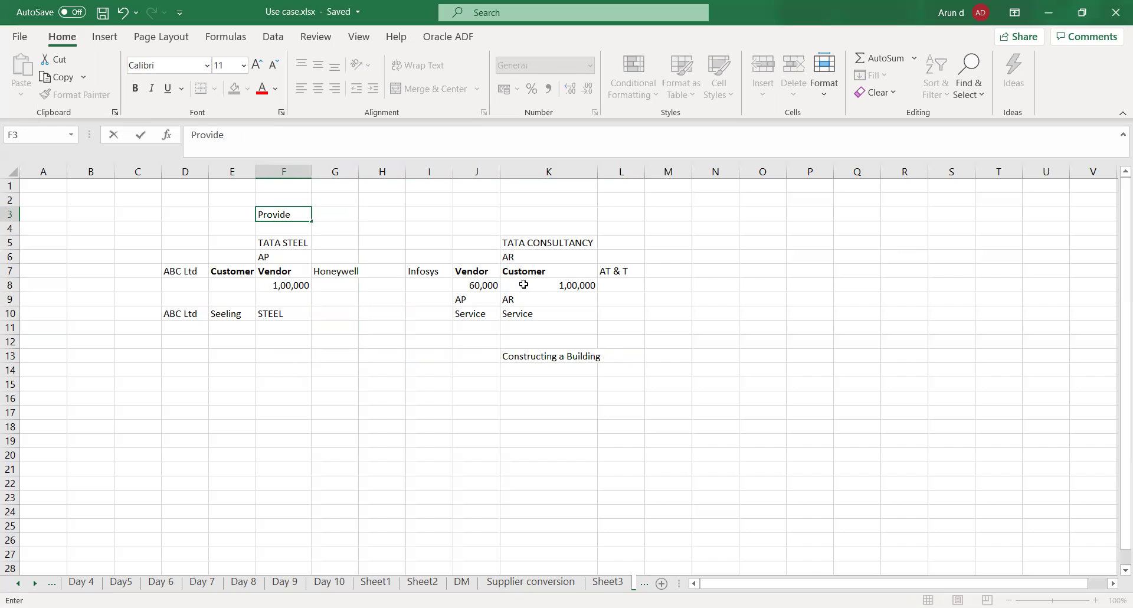
{"action": "key", "text": "Tab"}
{"action": "key", "text": "Left"}
{"action": "key", "text": "ctrl+b"}
Enter the bold heading Receiver in cell K3, above TATA CONSULTANCY, and save the workbook
{"action": "key", "text": "Right"}
{"action": "key", "text": "Right"}
{"action": "key", "text": "Right"}
{"action": "key", "text": "Right"}
{"action": "key", "text": "Right"}
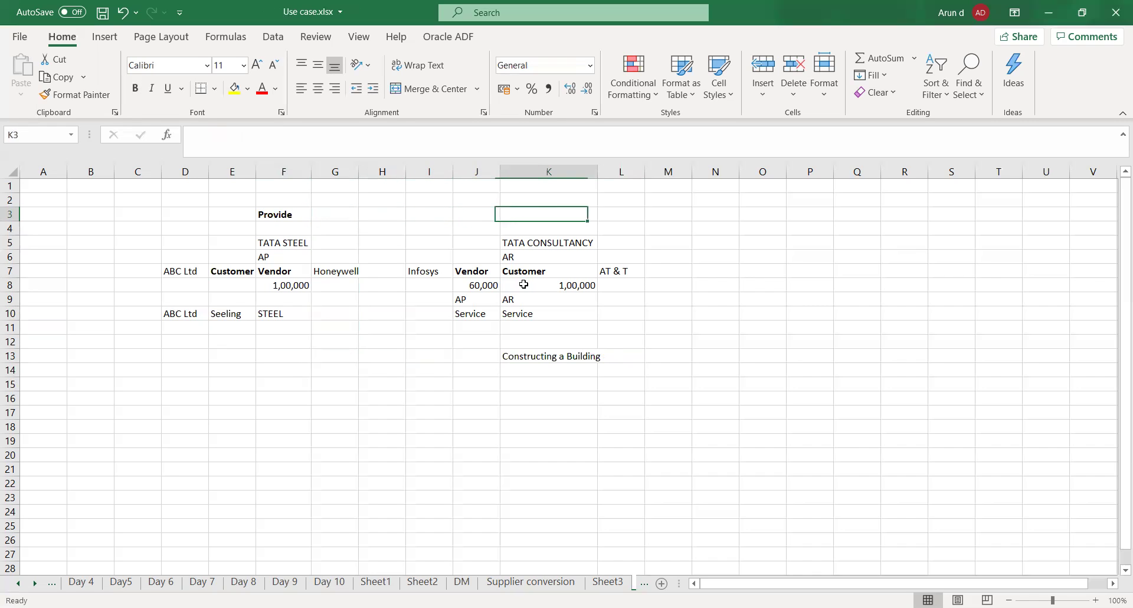
{"action": "type", "text": "Rec"}
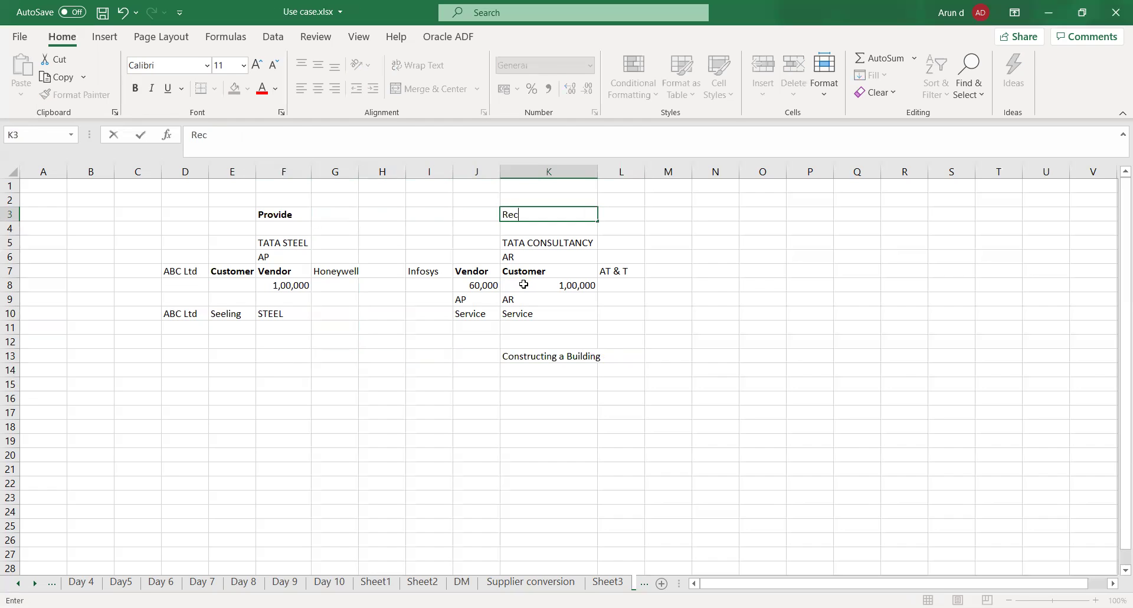
{"action": "type", "text": "iver"}
{"action": "key", "text": "Right"}
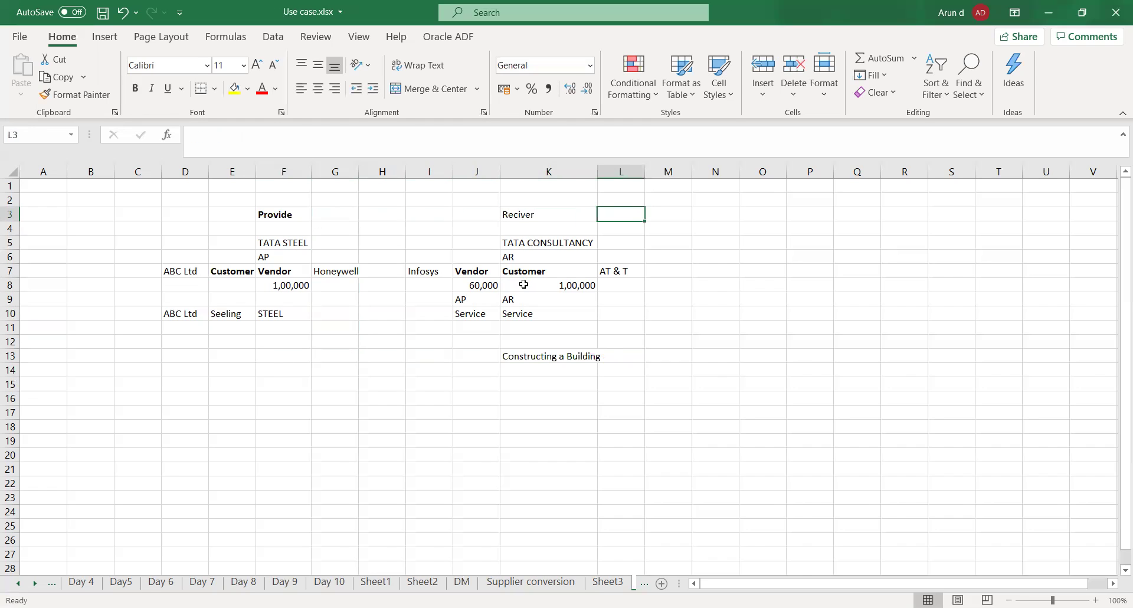
{"action": "key", "text": "Left"}
{"action": "type", "text": "Receiver"}
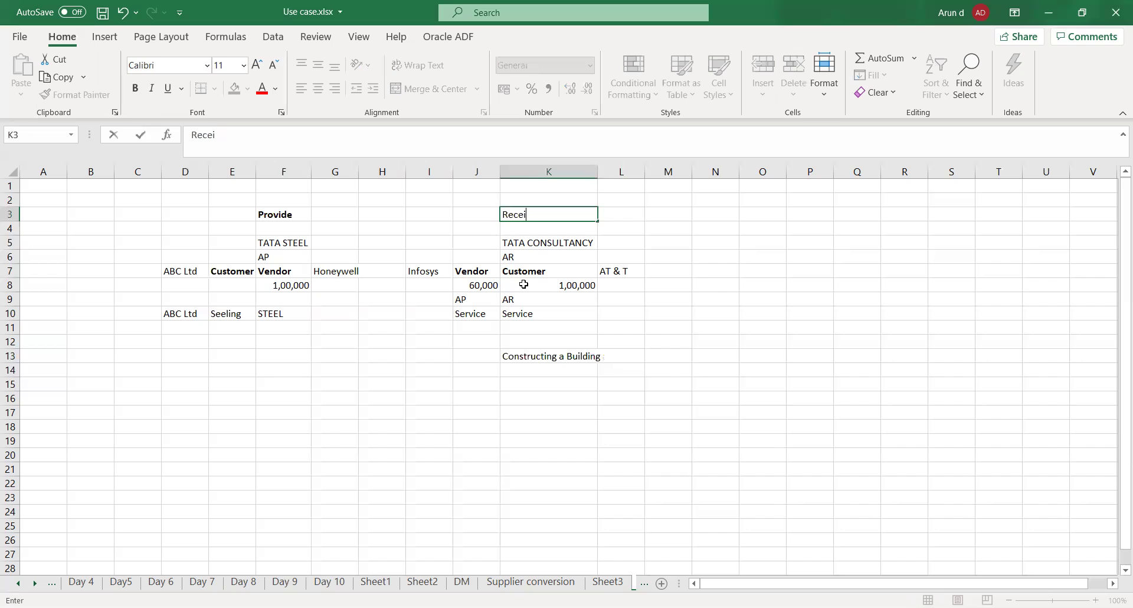
{"action": "key", "text": "Right"}
{"action": "key", "text": "Left"}
{"action": "key", "text": "ctrl+b"}
{"action": "key", "text": "Right"}
{"action": "key", "text": "ctrl+s"}
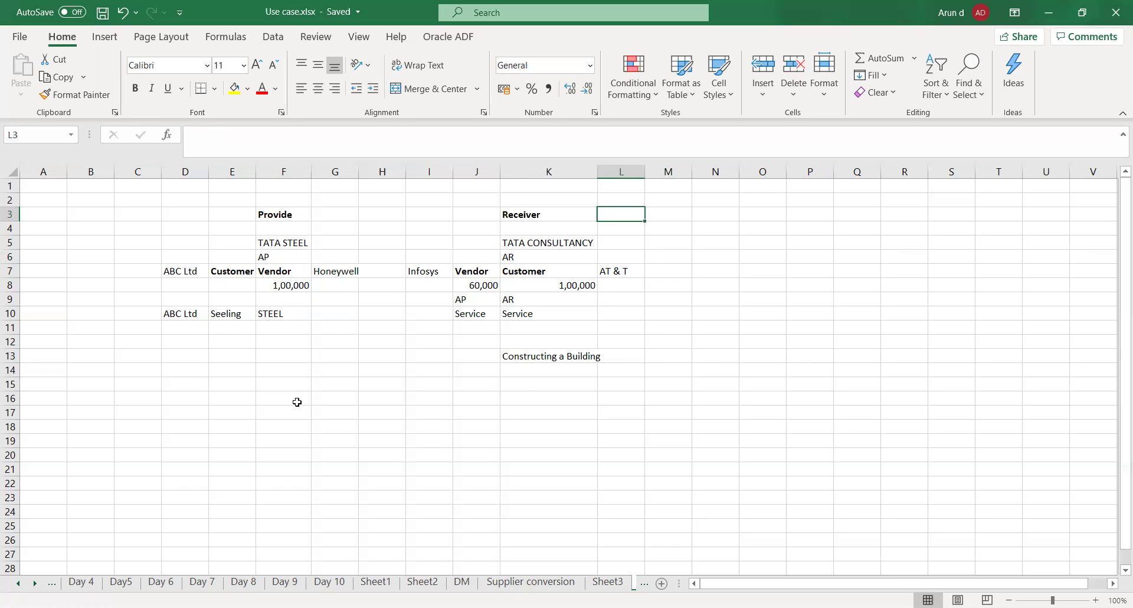
Switch to the Create Intercompany Batch page in the browser and set transaction 1's debit to 12,000 USD
{"action": "left_click", "coordinate": [343, 413]}
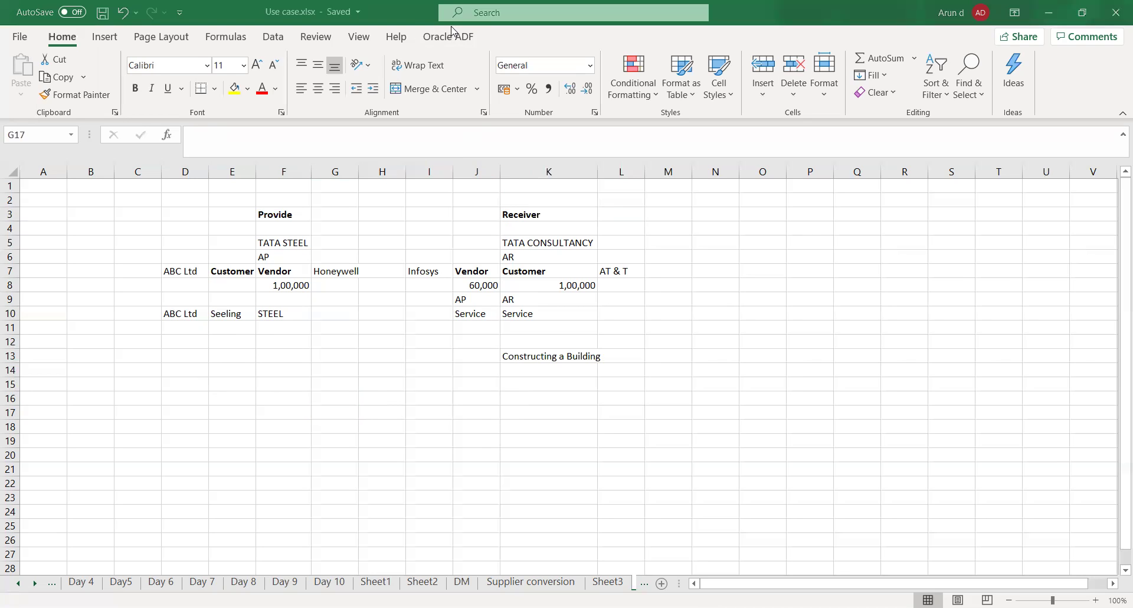
{"action": "key", "text": "alt+Tab"}
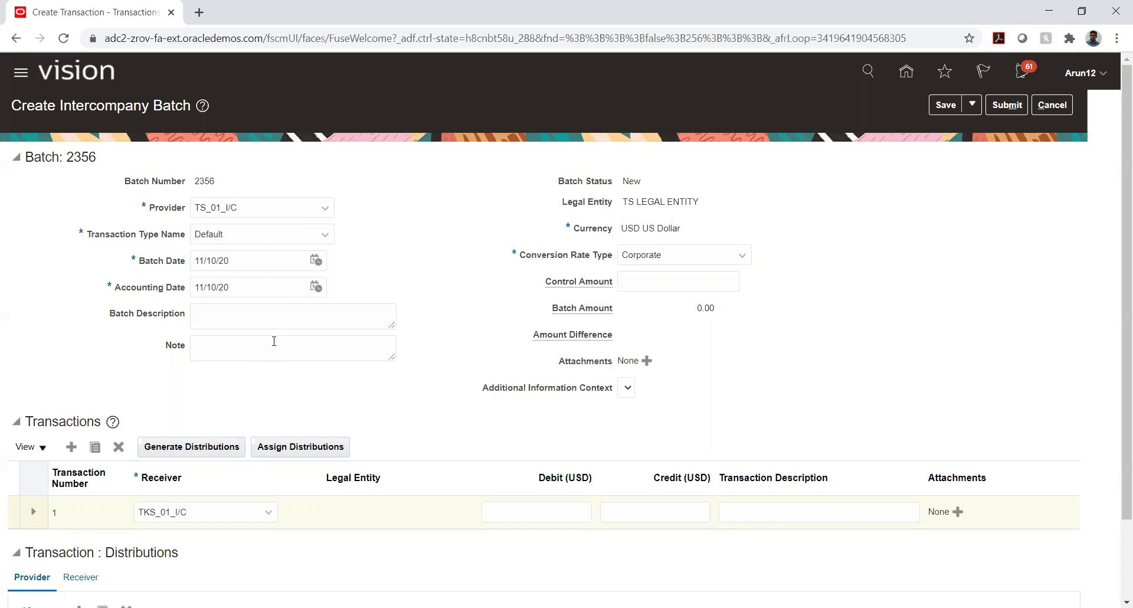
{"action": "scroll", "coordinate": [273, 347], "scroll_direction": "down", "scroll_amount": 2}
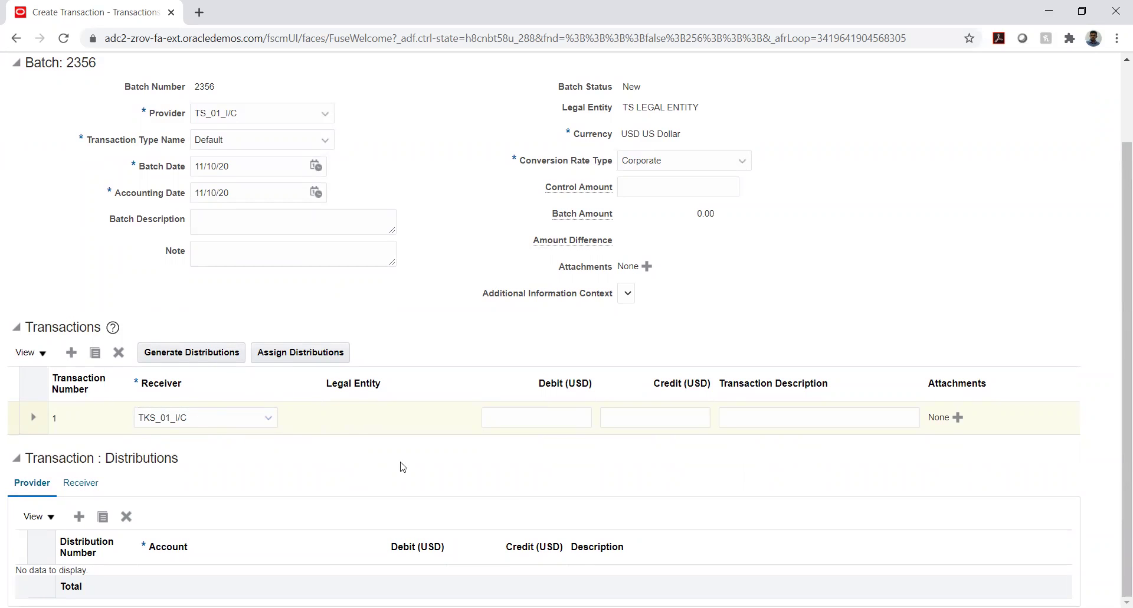
{"action": "left_click", "coordinate": [558, 419]}
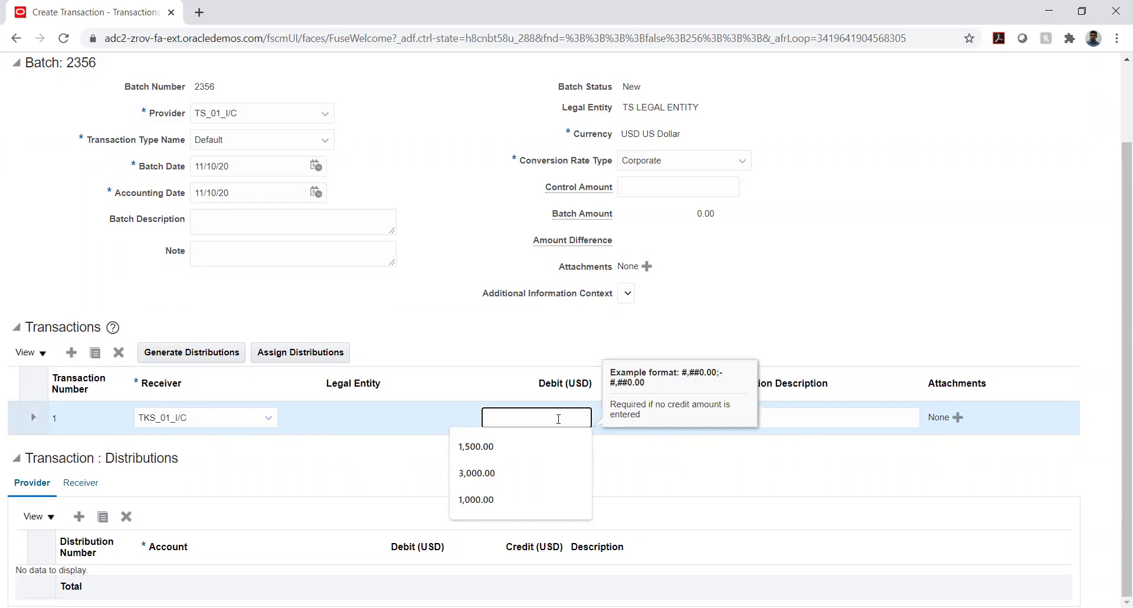
{"action": "type", "text": "12000"}
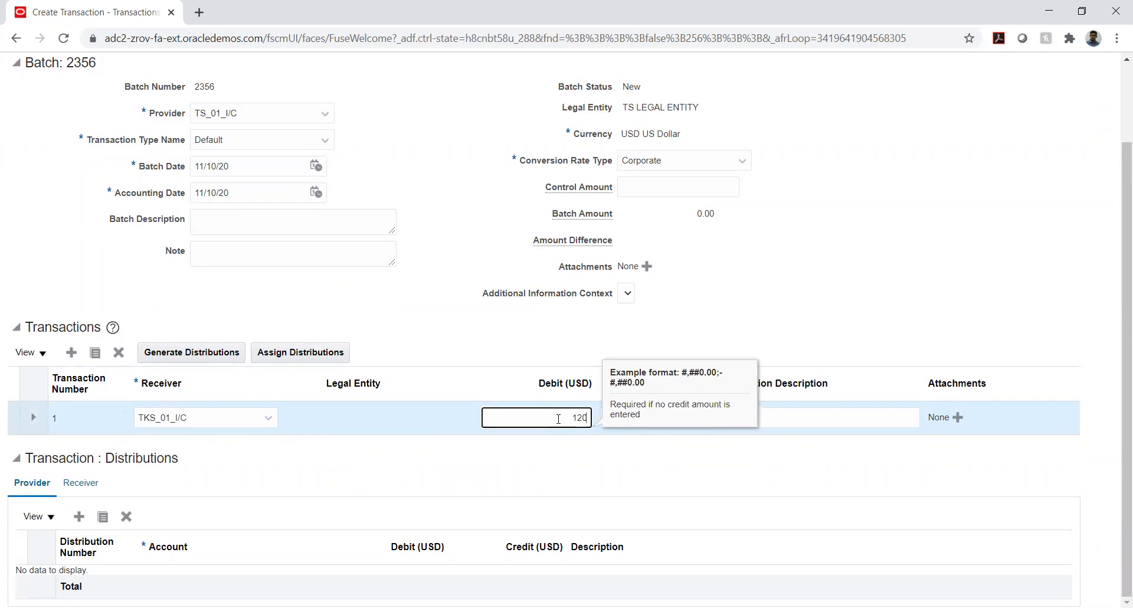
{"action": "key", "text": "Tab"}
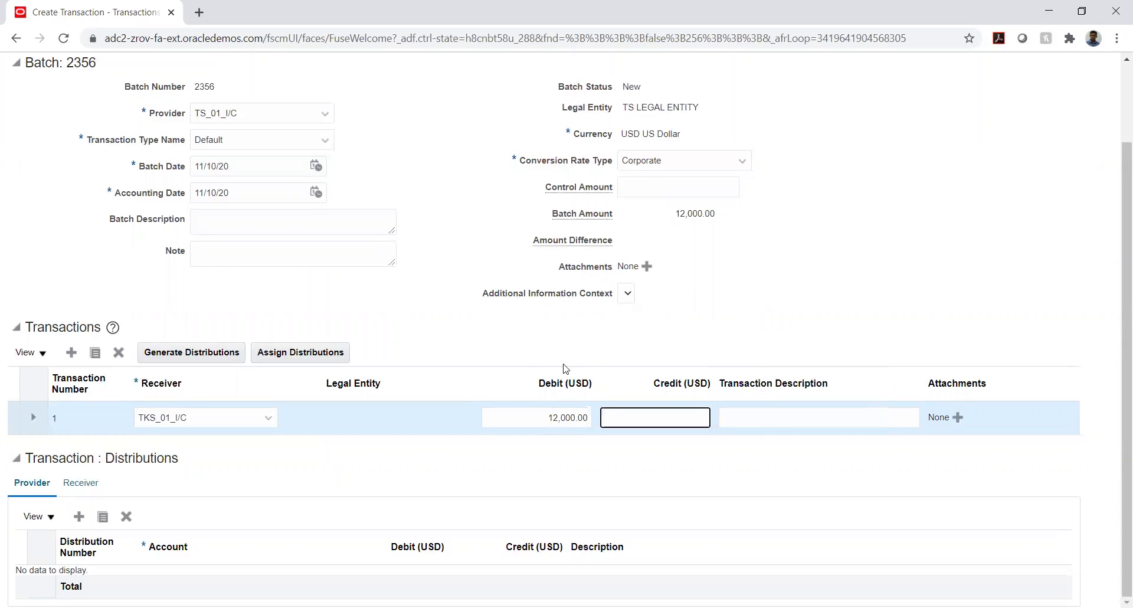
Add a provider distribution line and set its account's TATA_NEW_COMP to 01 TATA STEEL and TATA_NEW_LOC to 01 test
{"action": "left_click", "coordinate": [393, 466]}
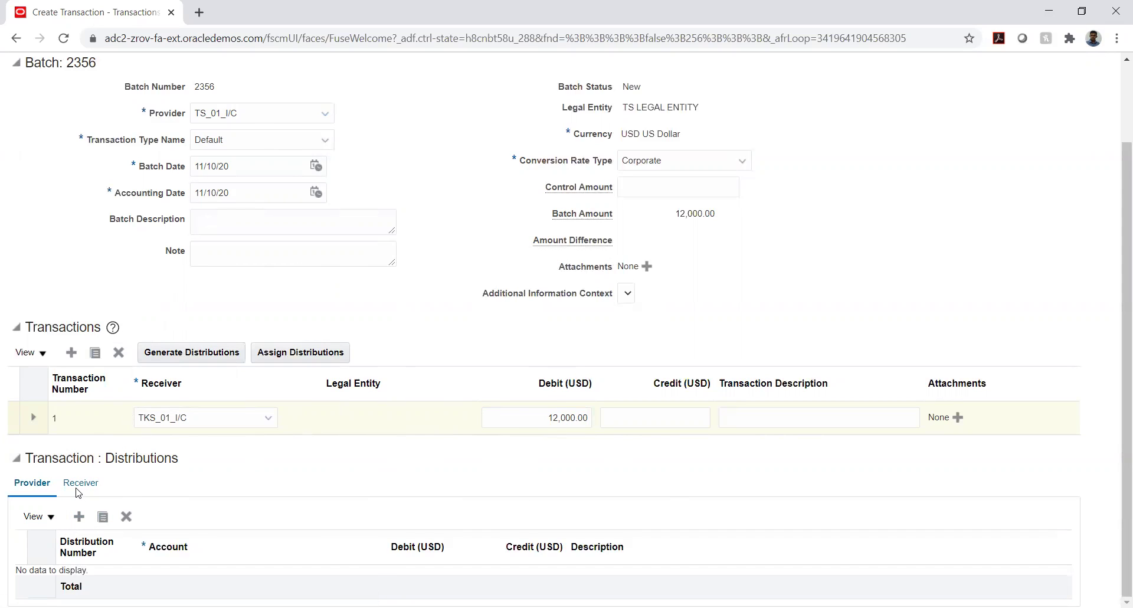
{"action": "left_click", "coordinate": [79, 518]}
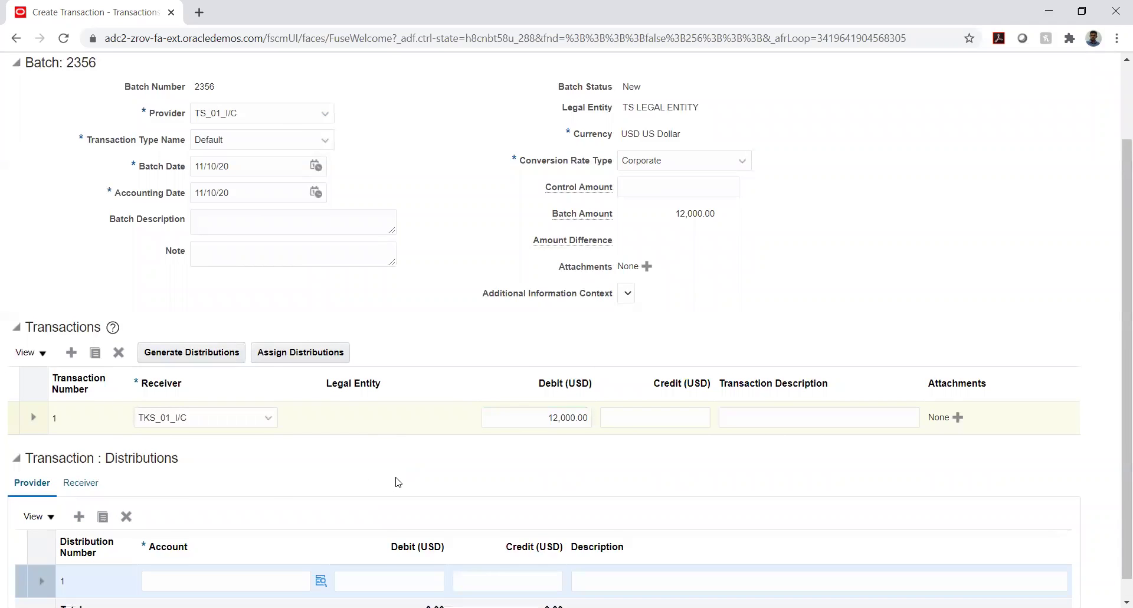
{"action": "scroll", "coordinate": [396, 482], "scroll_direction": "down", "scroll_amount": 1}
{"action": "left_click", "coordinate": [321, 558]}
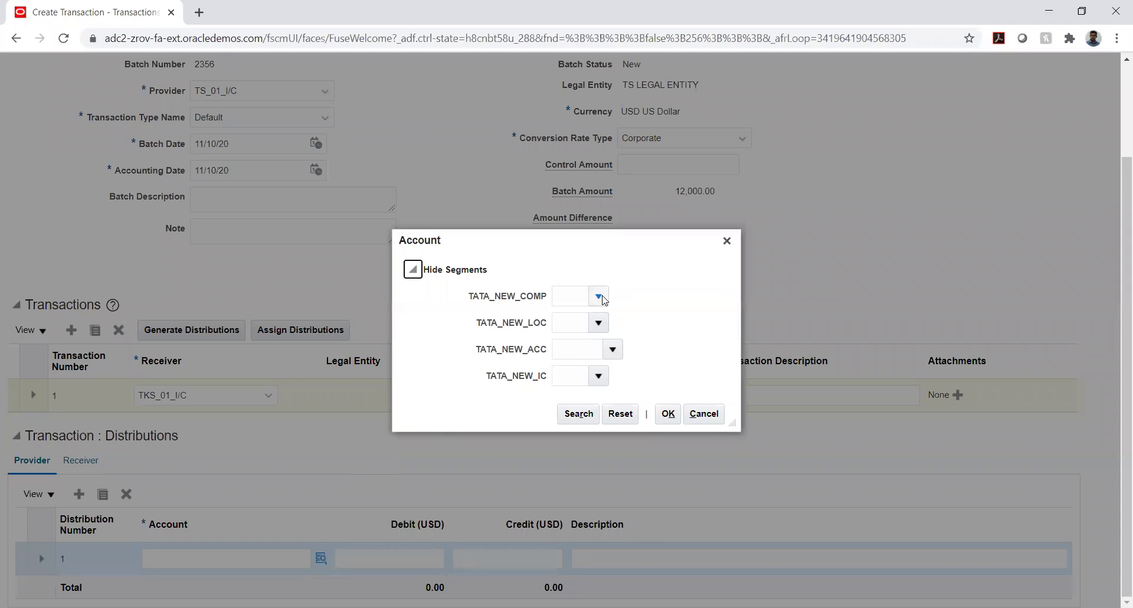
{"action": "left_click", "coordinate": [599, 297]}
{"action": "left_click", "coordinate": [603, 321]}
{"action": "left_click", "coordinate": [598, 323]}
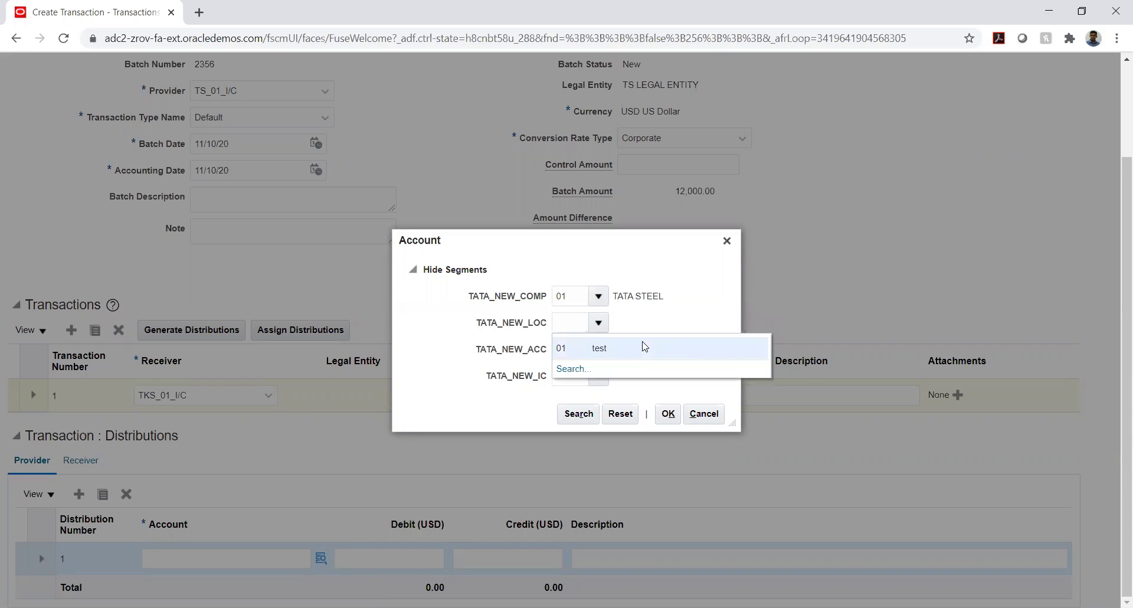
{"action": "left_click", "coordinate": [624, 345]}
Search the TATA_NEW_ACC values by the description %reve% and choose 4515 Miscellaneous Revenue
{"action": "left_click", "coordinate": [614, 349]}
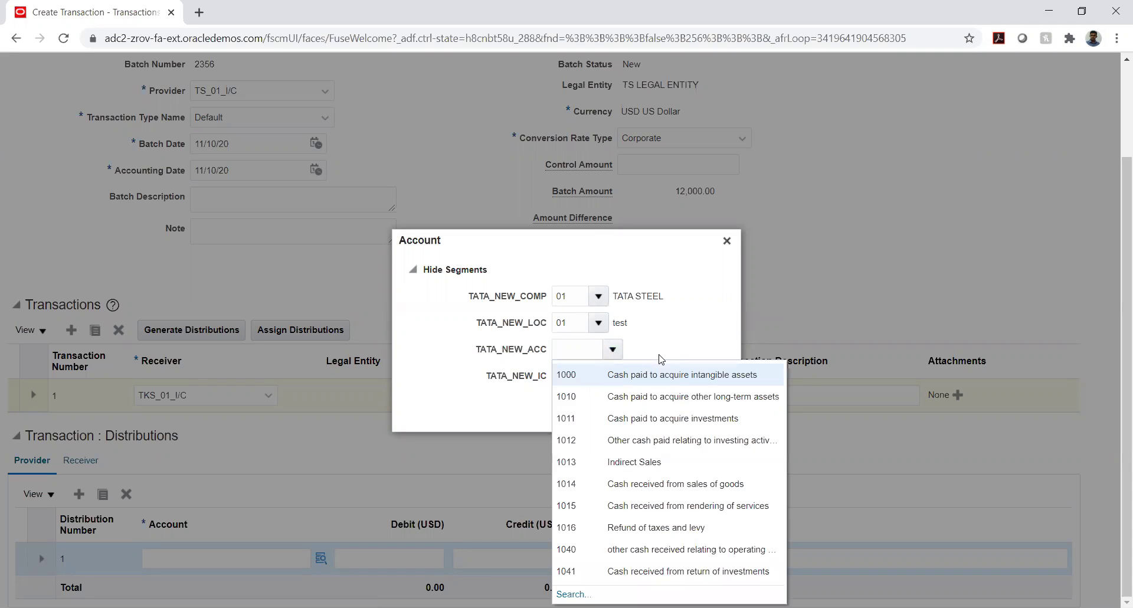
{"action": "left_click", "coordinate": [620, 485]}
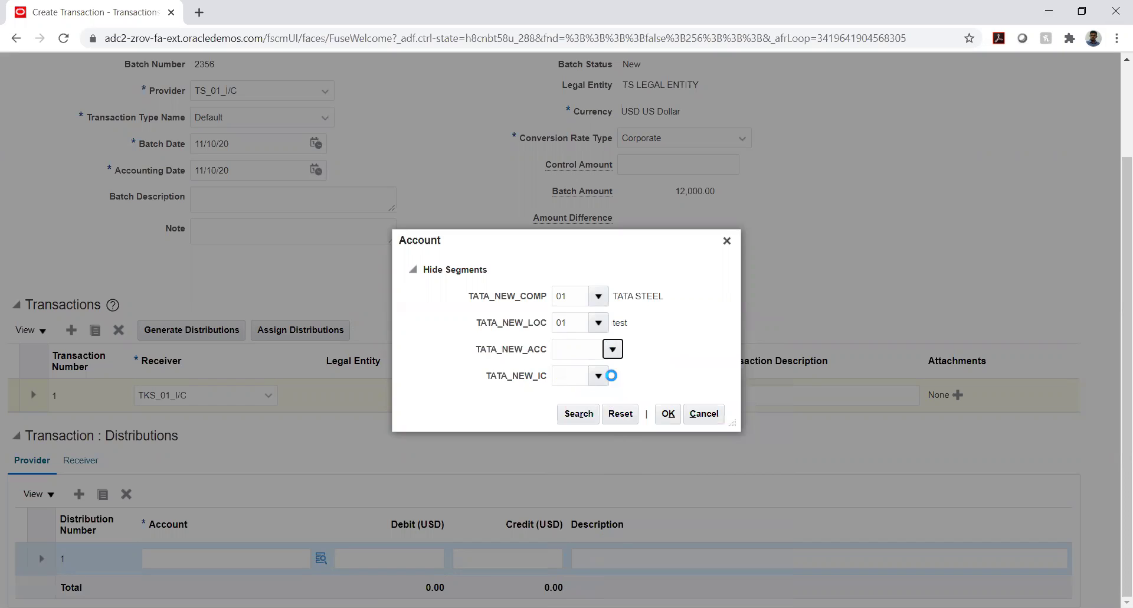
{"action": "left_click", "coordinate": [570, 333]}
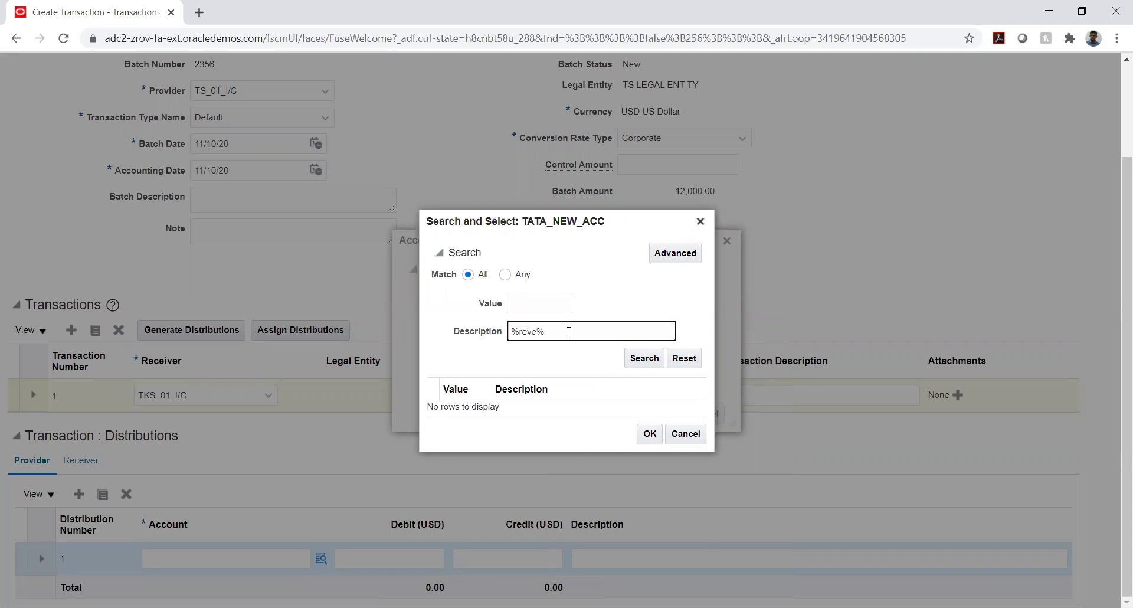
{"action": "key", "text": "Return"}
{"action": "left_click", "coordinate": [566, 466]}
{"action": "left_click", "coordinate": [640, 539]}
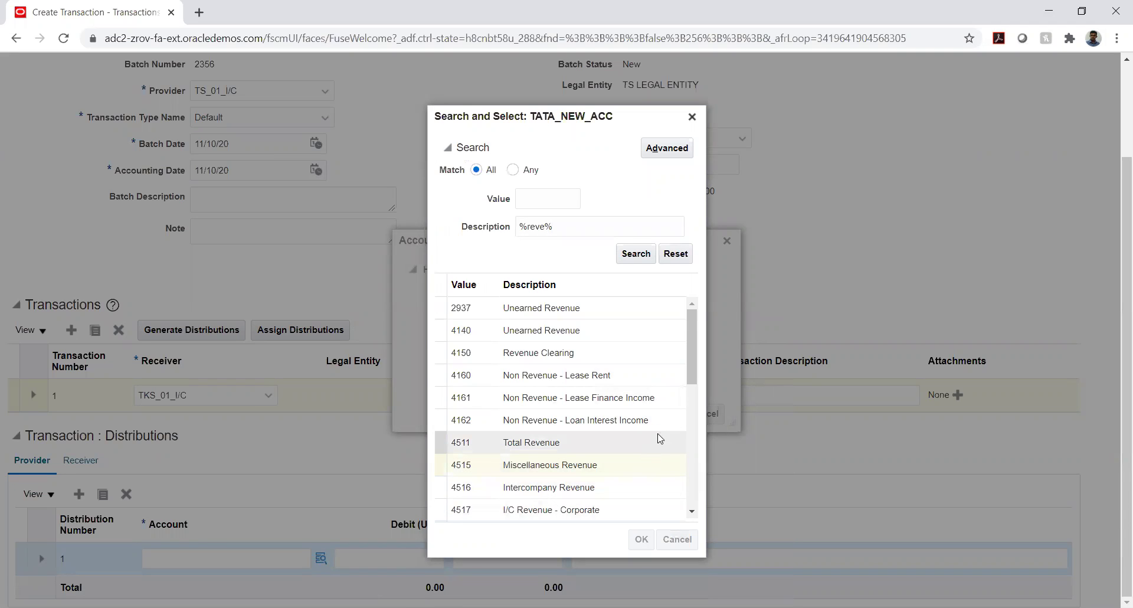
Set the provider account's TATA_NEW_IC to 02 TATA CONSULTANCY, accept it, and credit the provider distribution with 12,000 USD
{"action": "left_click", "coordinate": [598, 374]}
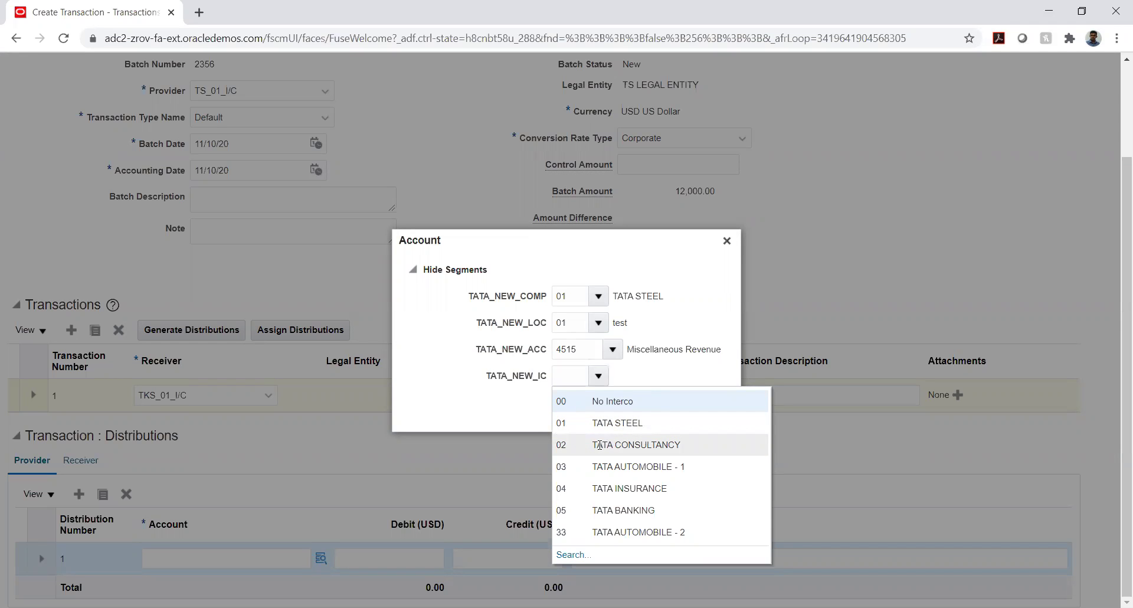
{"action": "left_click", "coordinate": [600, 445]}
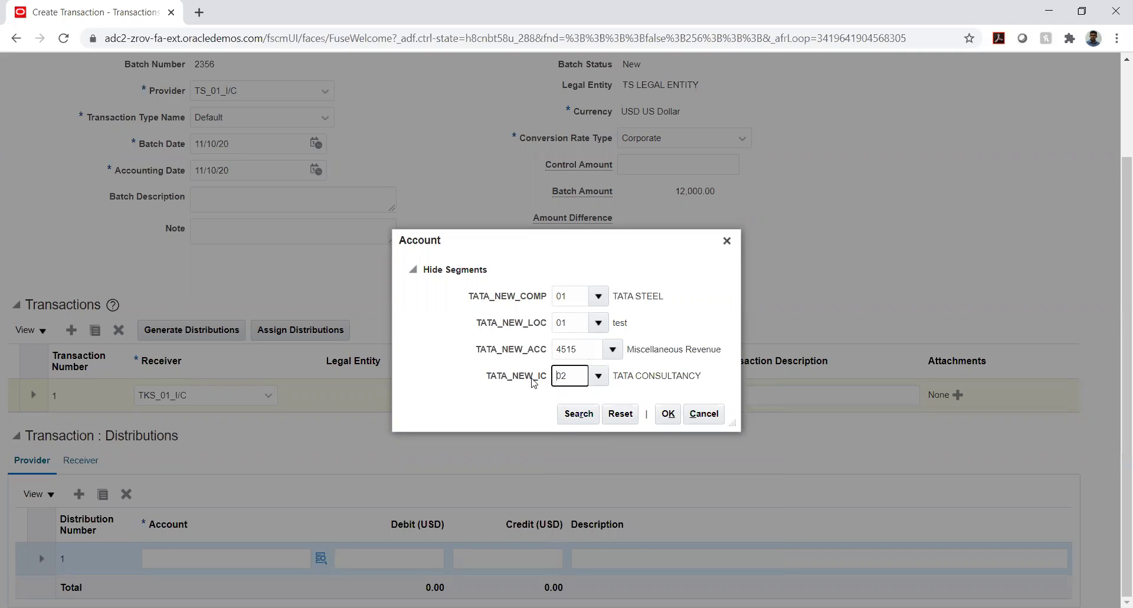
{"action": "left_click", "coordinate": [667, 414]}
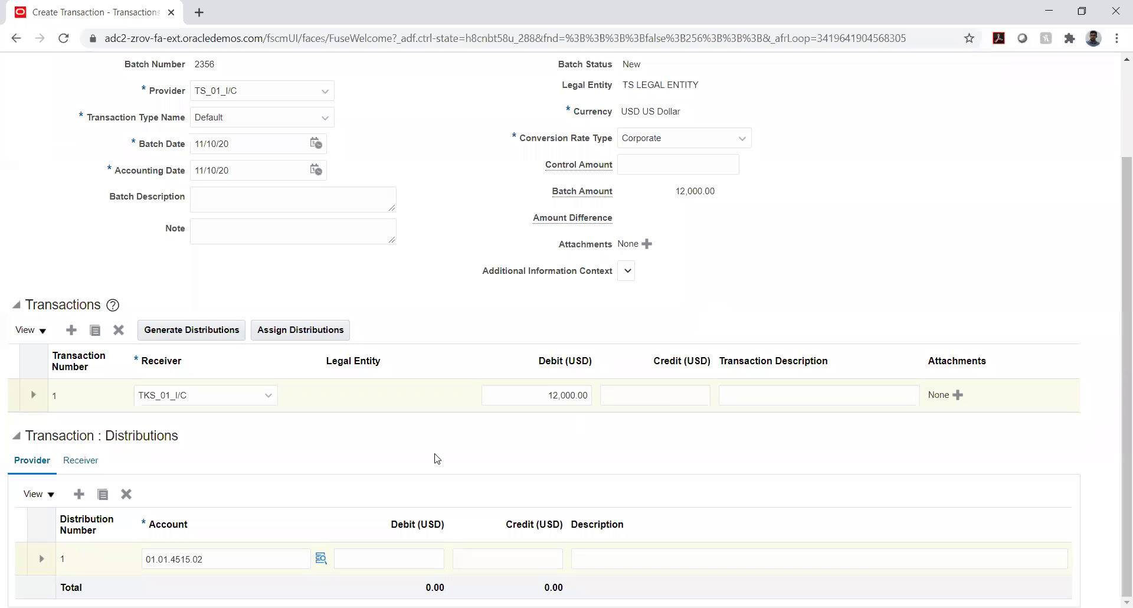
{"action": "left_click", "coordinate": [405, 559]}
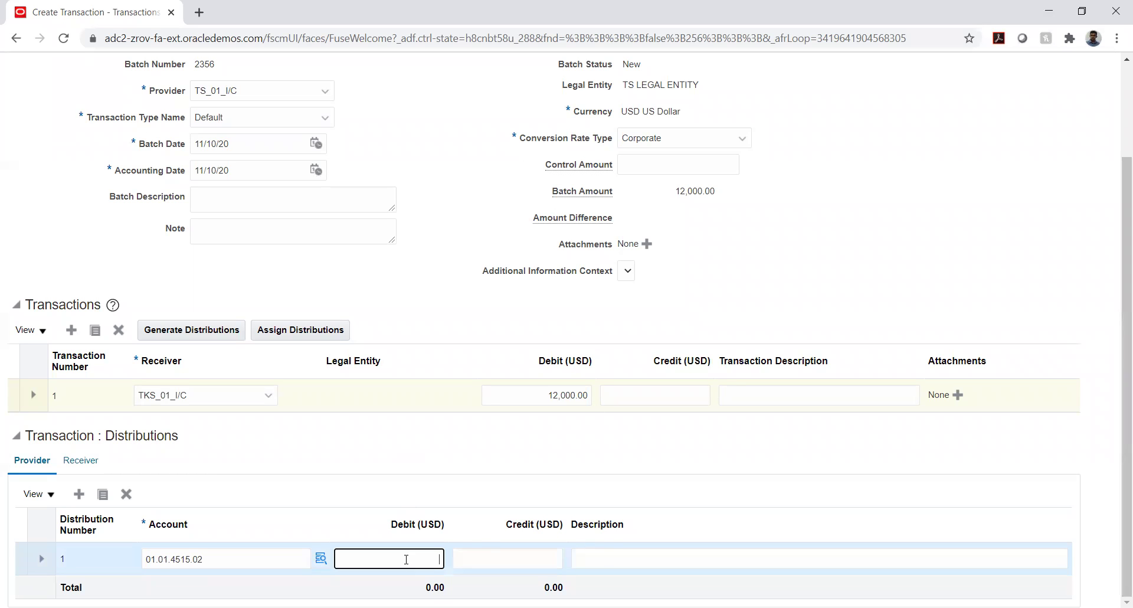
{"action": "left_click", "coordinate": [472, 560]}
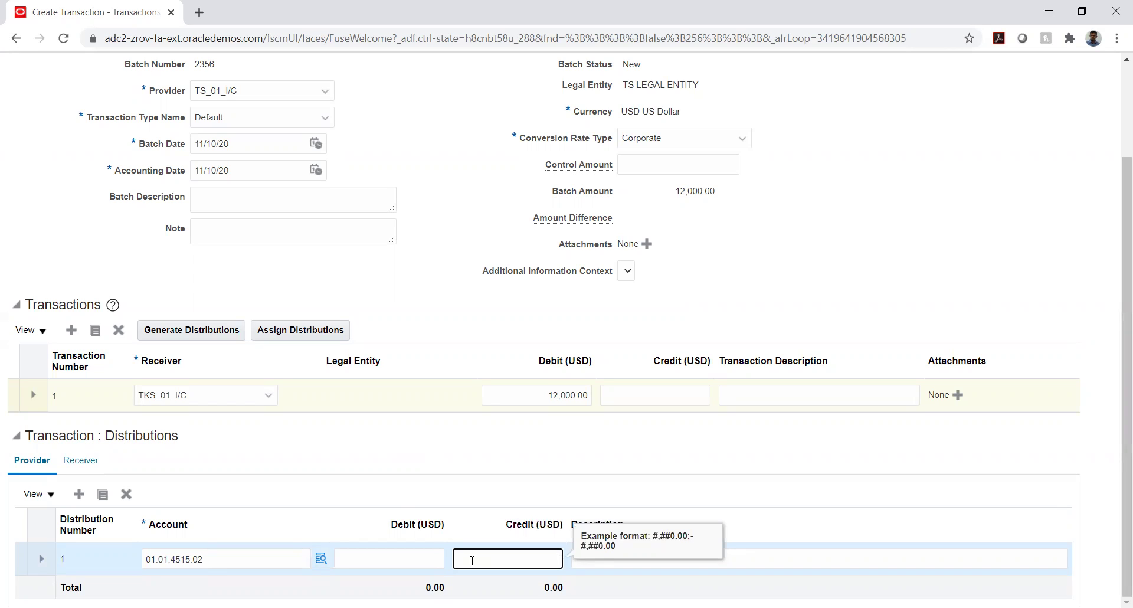
{"action": "type", "text": "12,000"}
{"action": "key", "text": "Tab"}
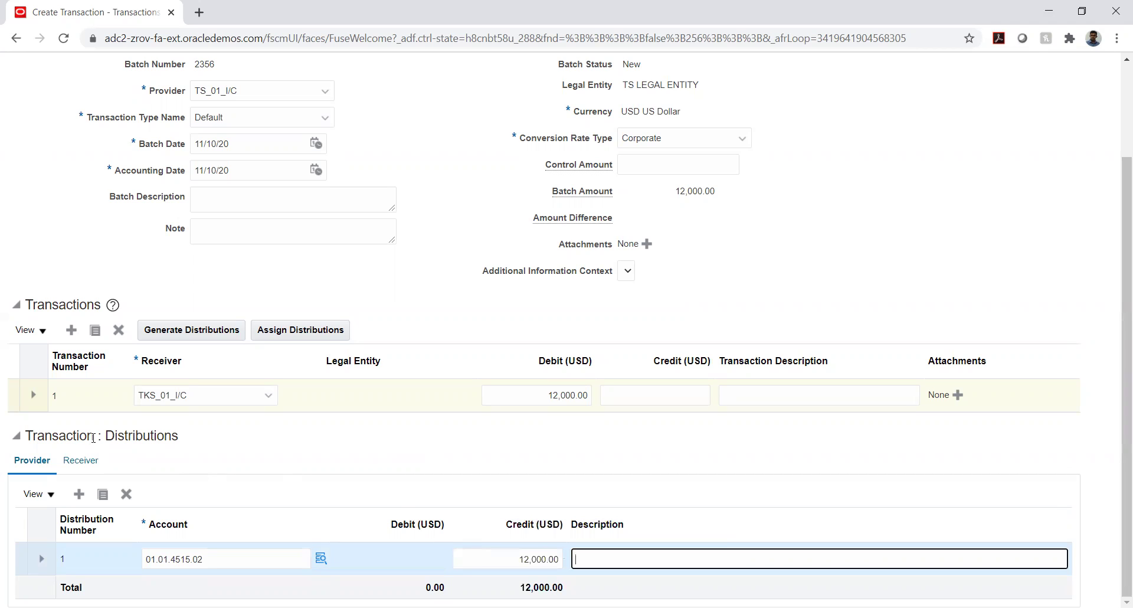
Add a receiver distribution line and set its account's TATA_NEW_COMP to 02 TATA CONSULTANCY and TATA_NEW_LOC to 01 test
{"action": "left_click", "coordinate": [80, 460]}
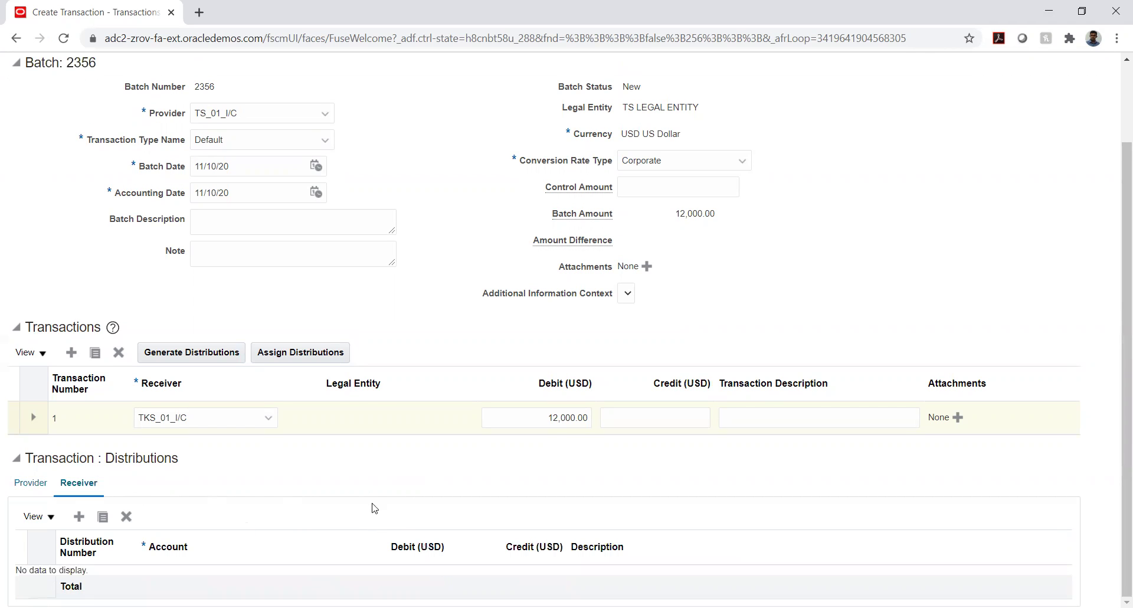
{"action": "left_click", "coordinate": [78, 517]}
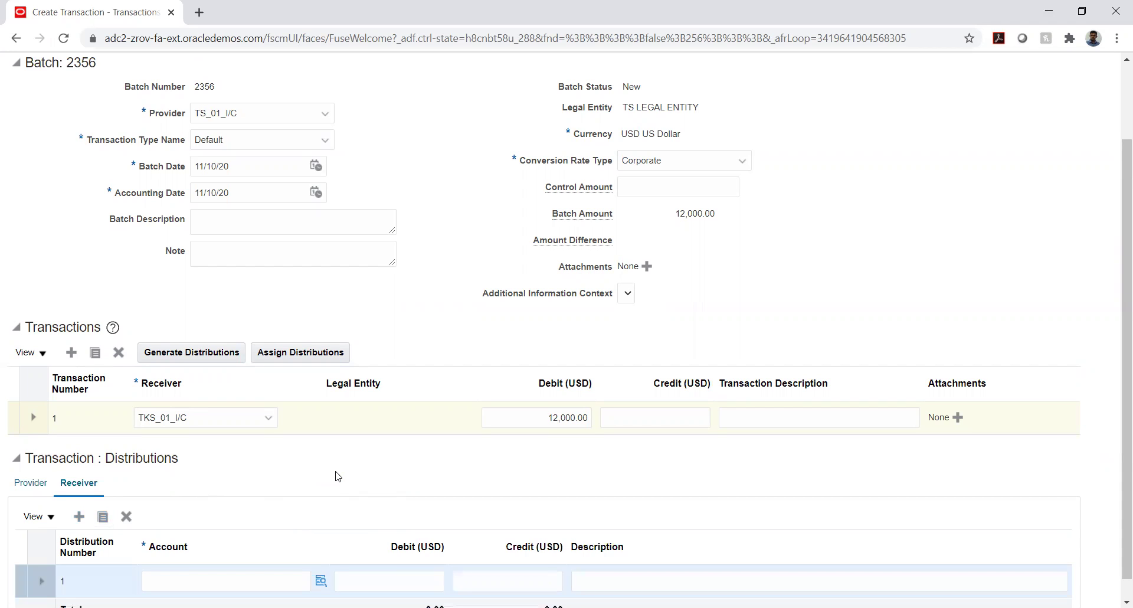
{"action": "left_click", "coordinate": [321, 580]}
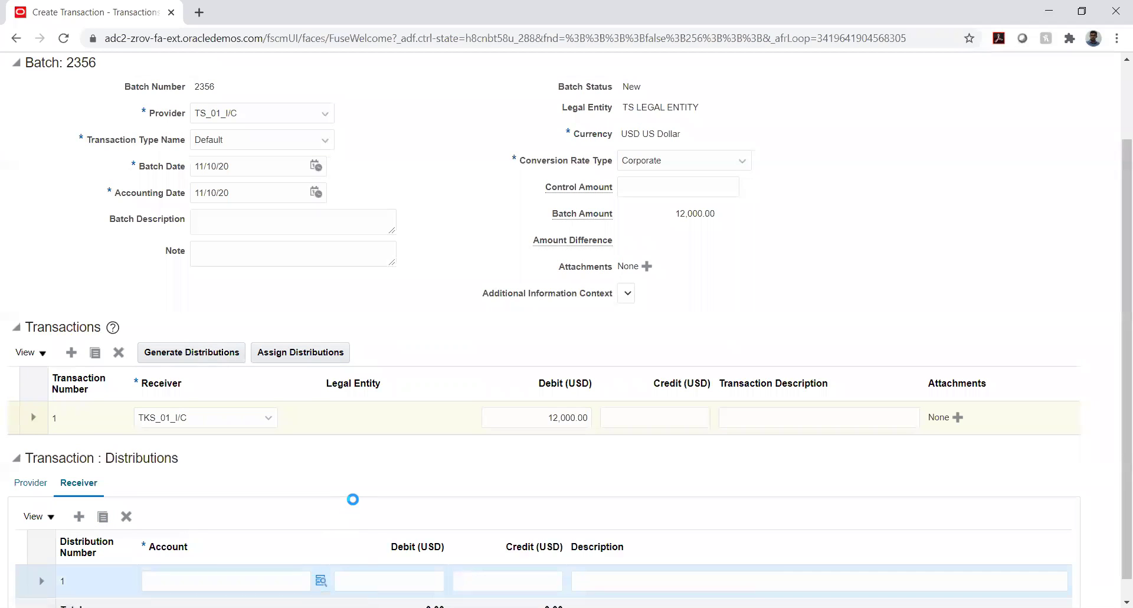
{"action": "left_click", "coordinate": [598, 295]}
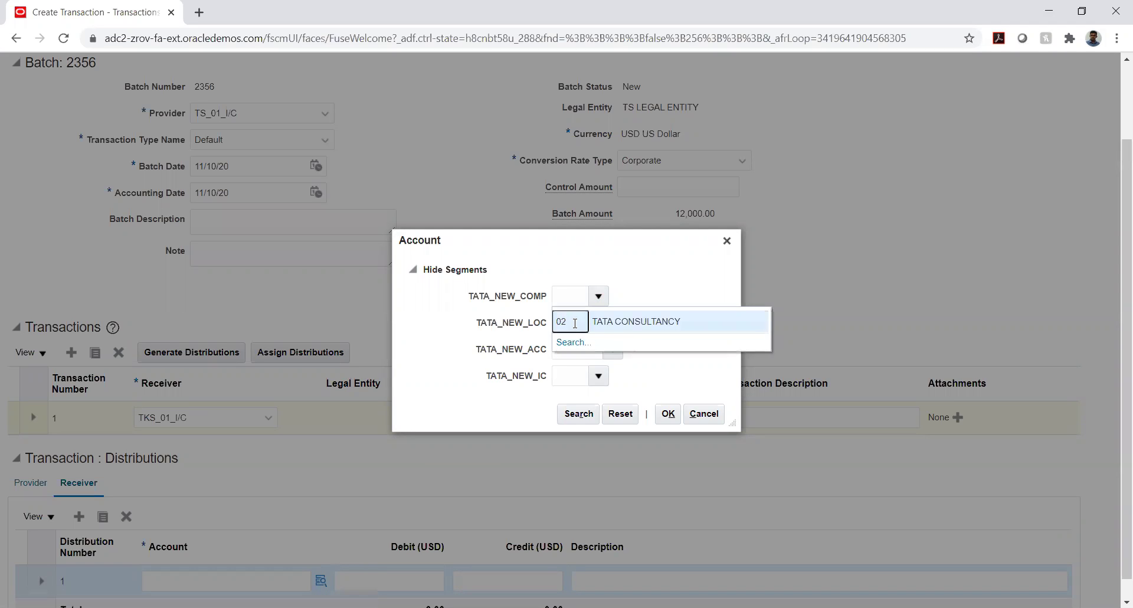
{"action": "left_click", "coordinate": [598, 322]}
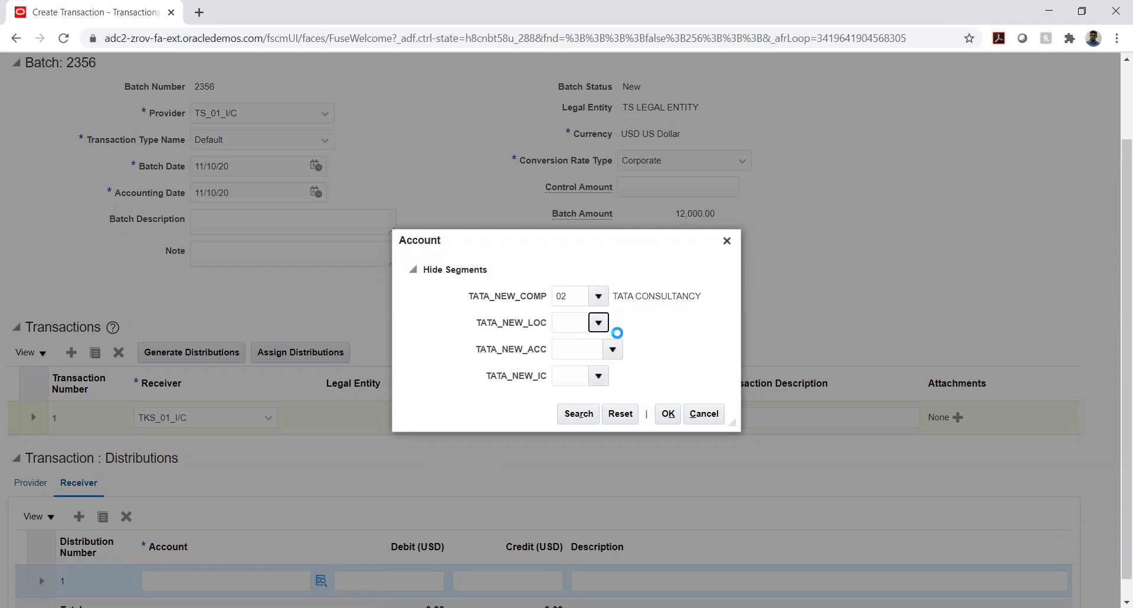
{"action": "left_click", "coordinate": [613, 349]}
Search the TATA_NEW_ACC values by the description %exp% and choose 2385 Accrued Expenses
{"action": "left_click", "coordinate": [614, 350]}
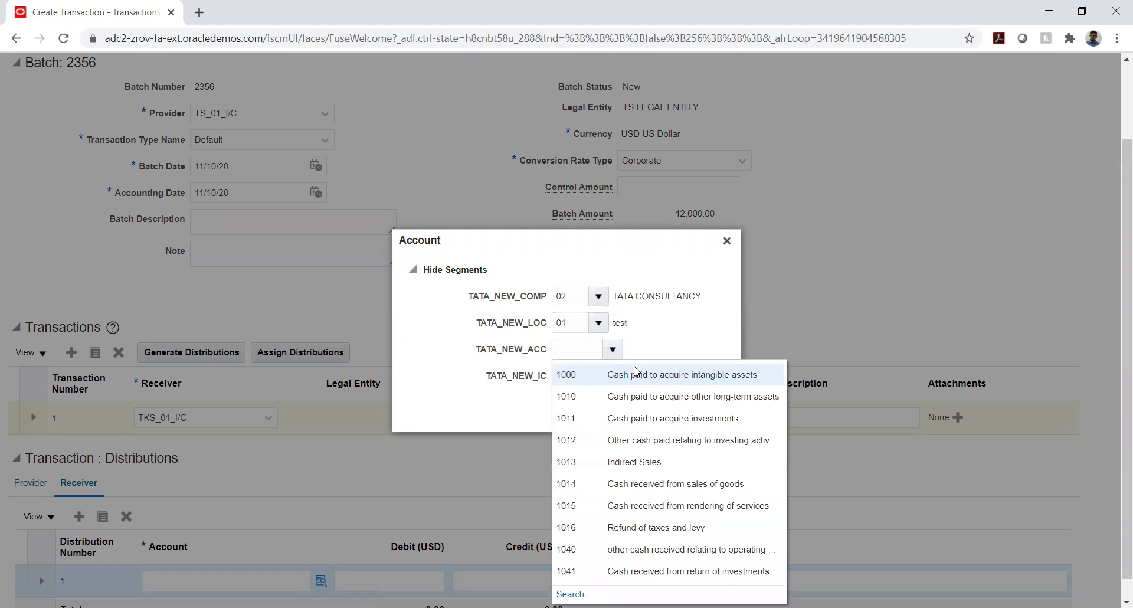
{"action": "left_click", "coordinate": [573, 593]}
{"action": "left_click", "coordinate": [551, 337]}
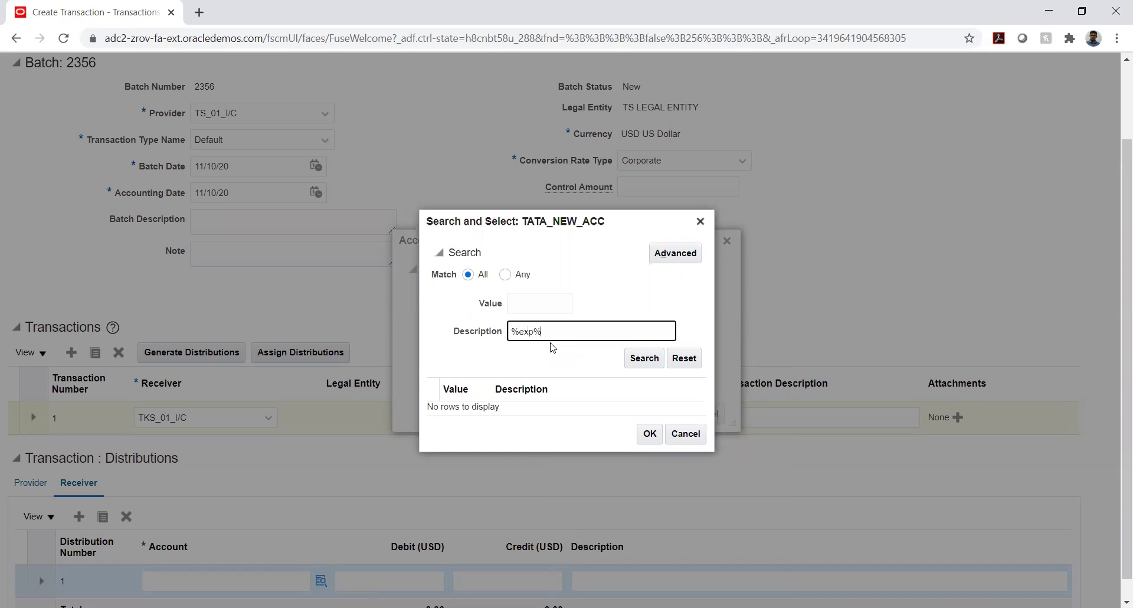
{"action": "key", "text": "Return"}
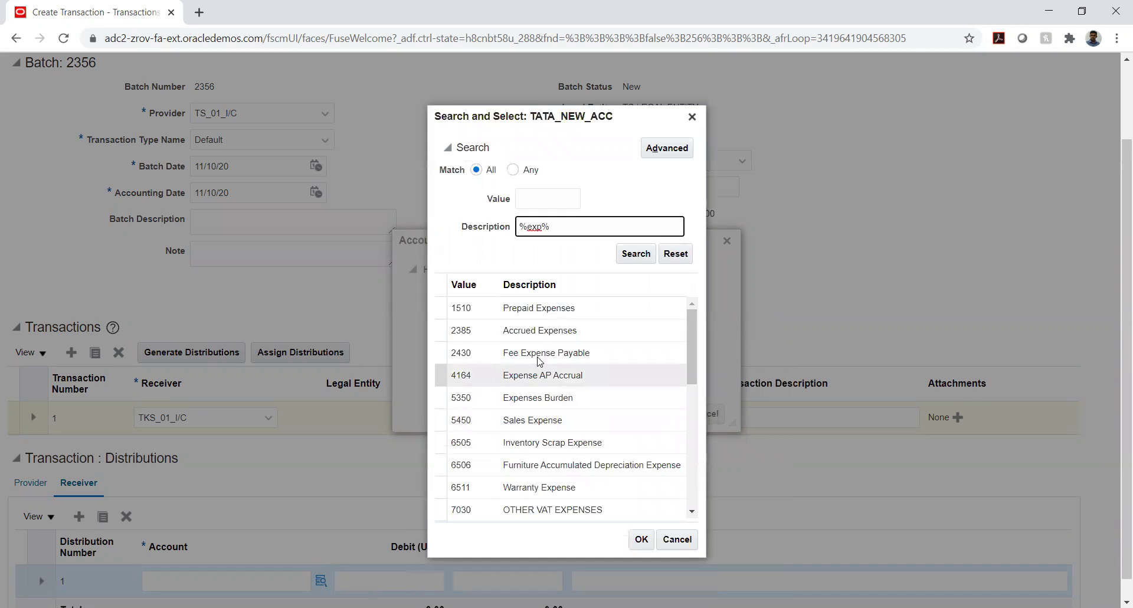
{"action": "left_click", "coordinate": [546, 331]}
{"action": "left_click", "coordinate": [641, 538]}
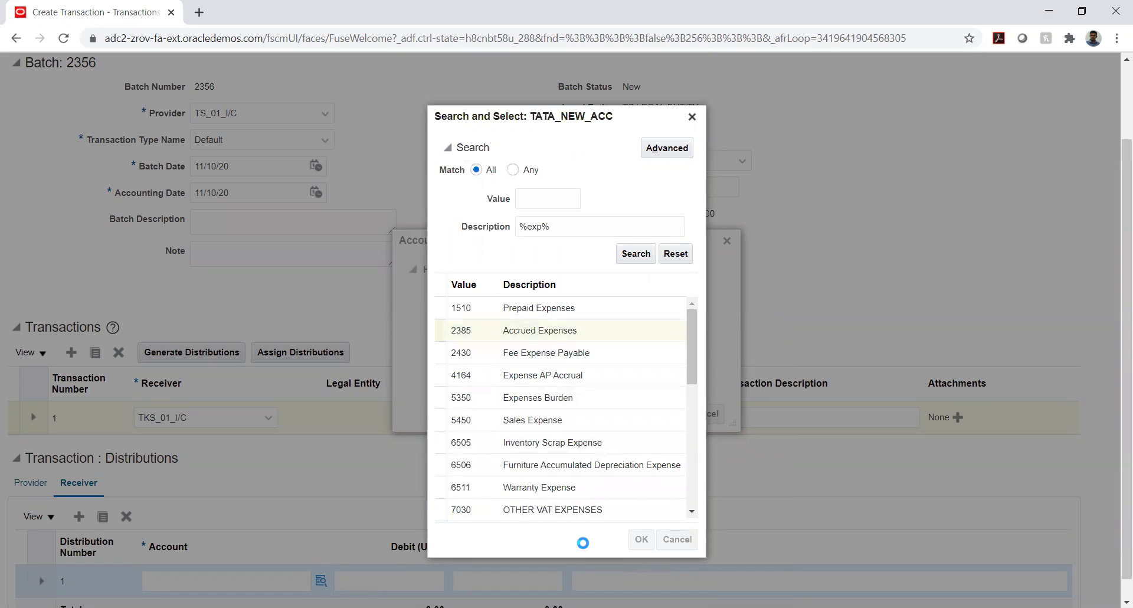
Set the receiver account's TATA_NEW_IC to 01 TATA STEEL, accept it, and debit the receiver distribution with 12,000 USD
{"action": "left_click", "coordinate": [598, 376]}
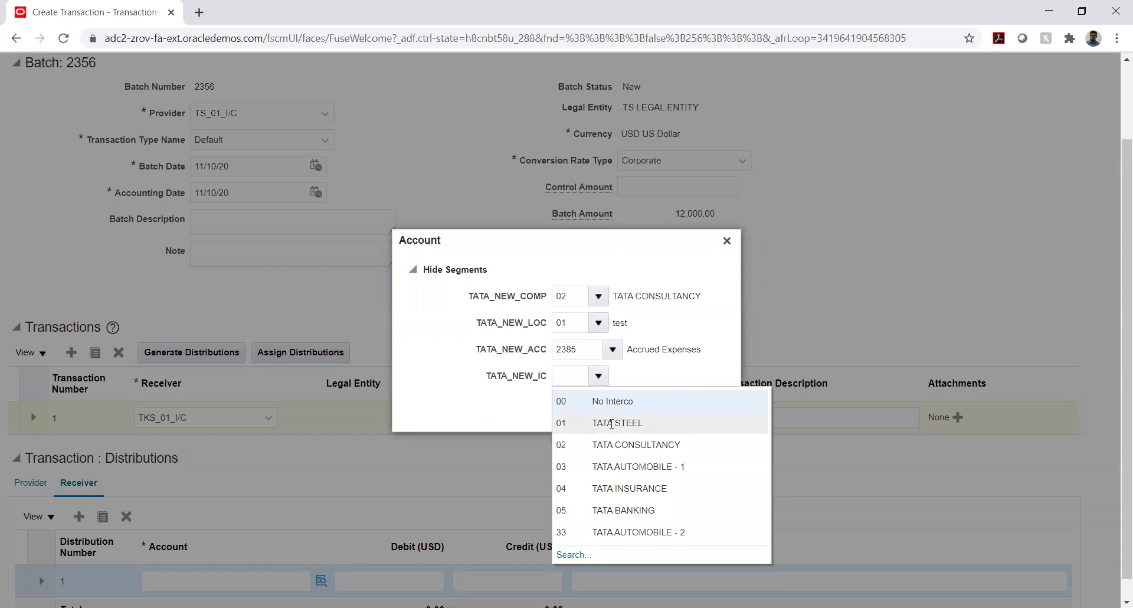
{"action": "left_click", "coordinate": [609, 430]}
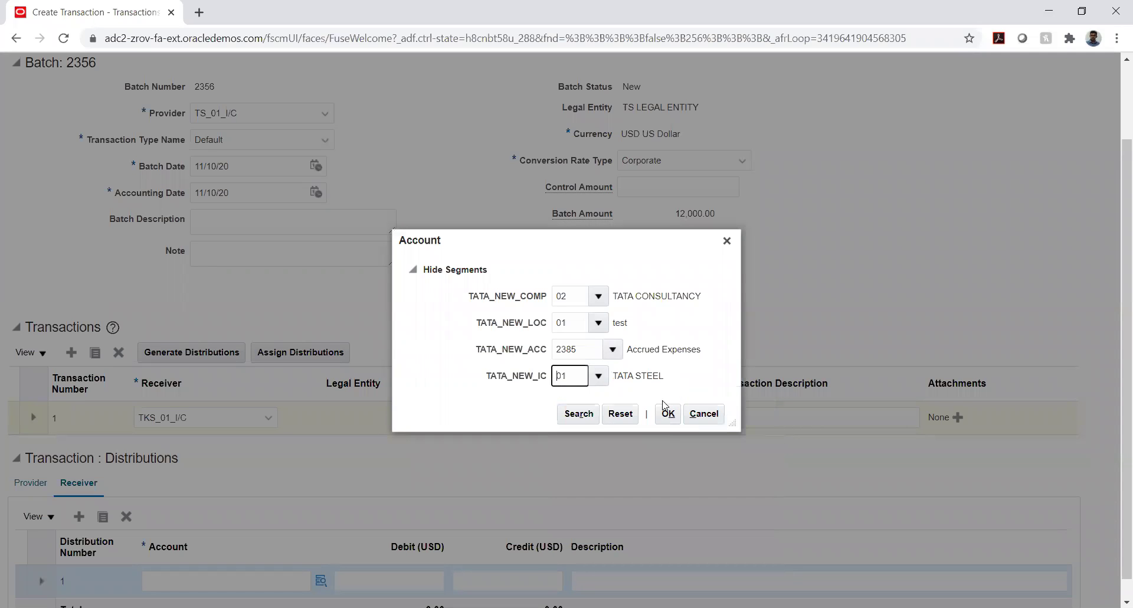
{"action": "left_click", "coordinate": [667, 415]}
{"action": "scroll", "coordinate": [487, 458], "scroll_direction": "down", "scroll_amount": 1}
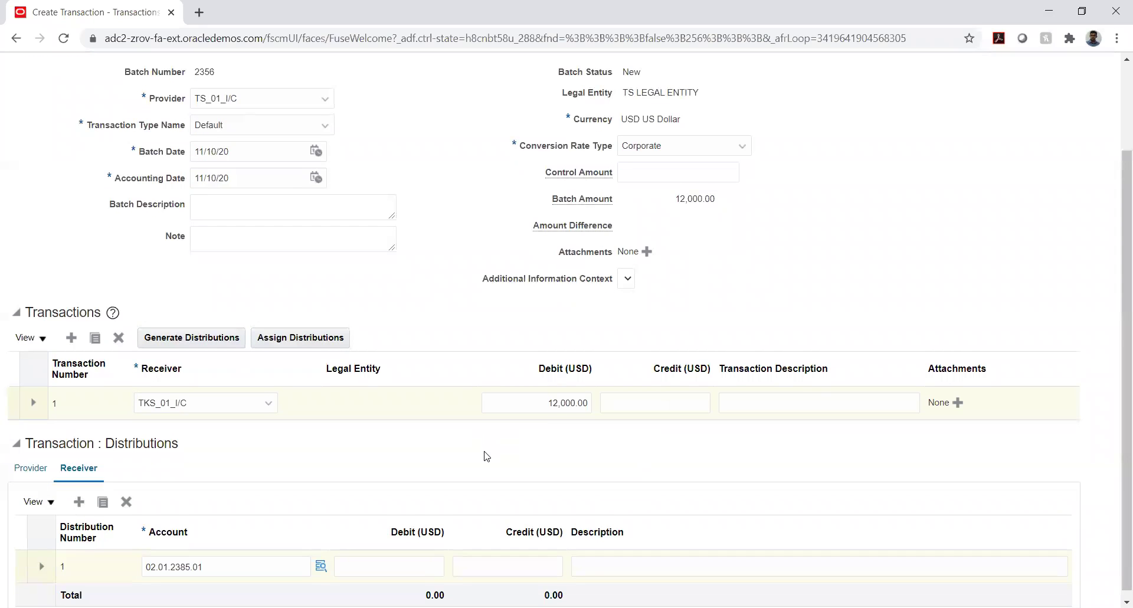
{"action": "left_click", "coordinate": [426, 559]}
{"action": "type", "text": "12"}
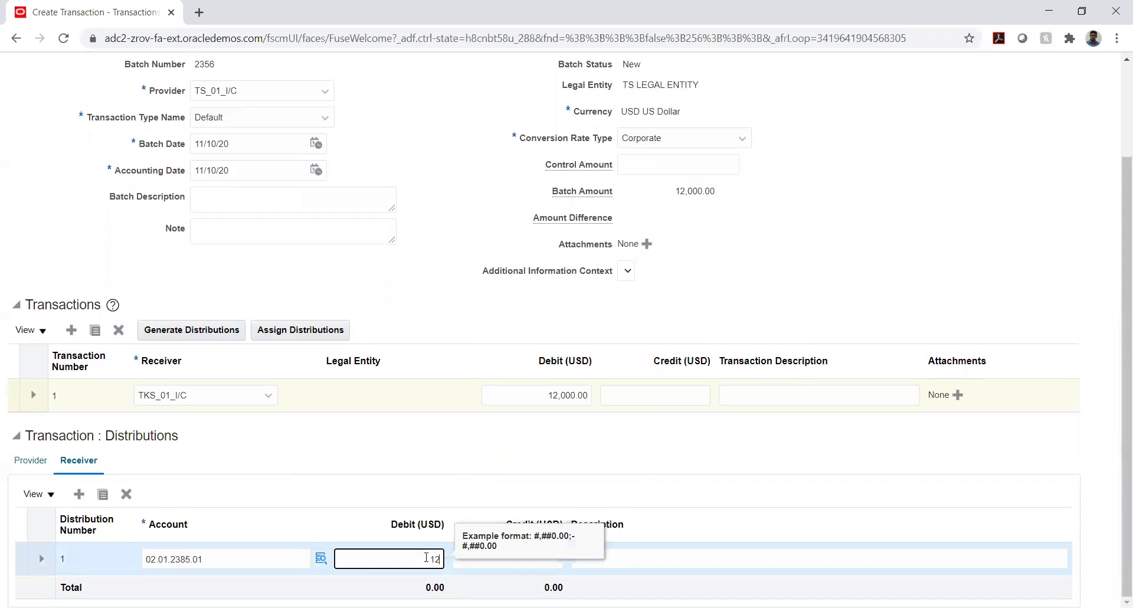
{"action": "type", "text": ",000"}
{"action": "key", "text": "Tab"}
{"action": "key", "text": "Tab"}
{"action": "left_click", "coordinate": [580, 442]}
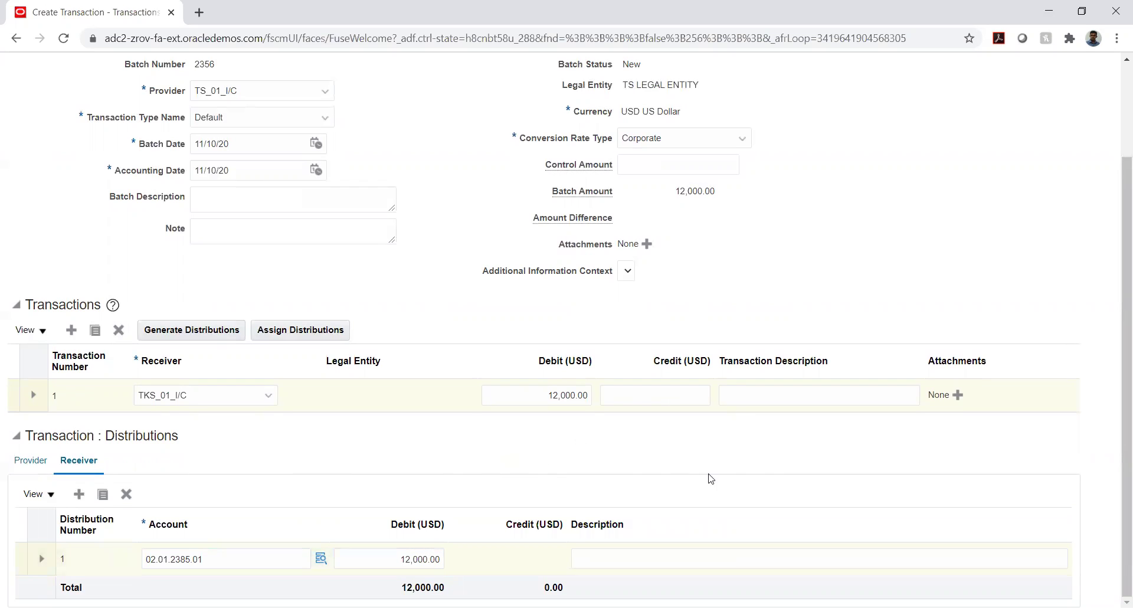
Save the intercompany batch and submit it, acknowledging both messages
{"action": "scroll", "coordinate": [765, 461], "scroll_direction": "up", "scroll_amount": 2}
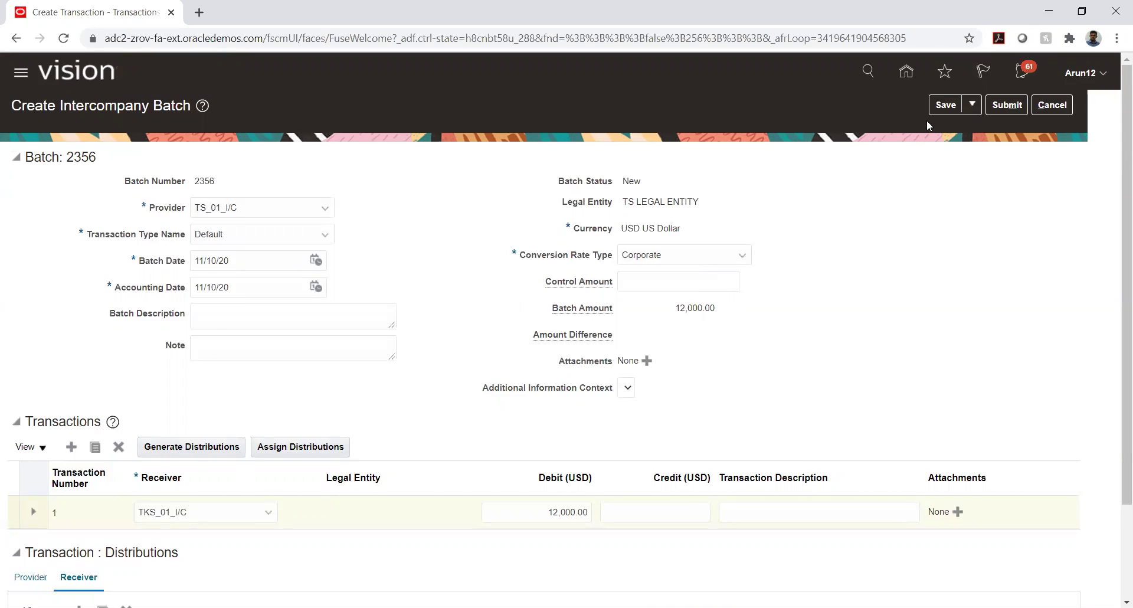
{"action": "left_click", "coordinate": [946, 103]}
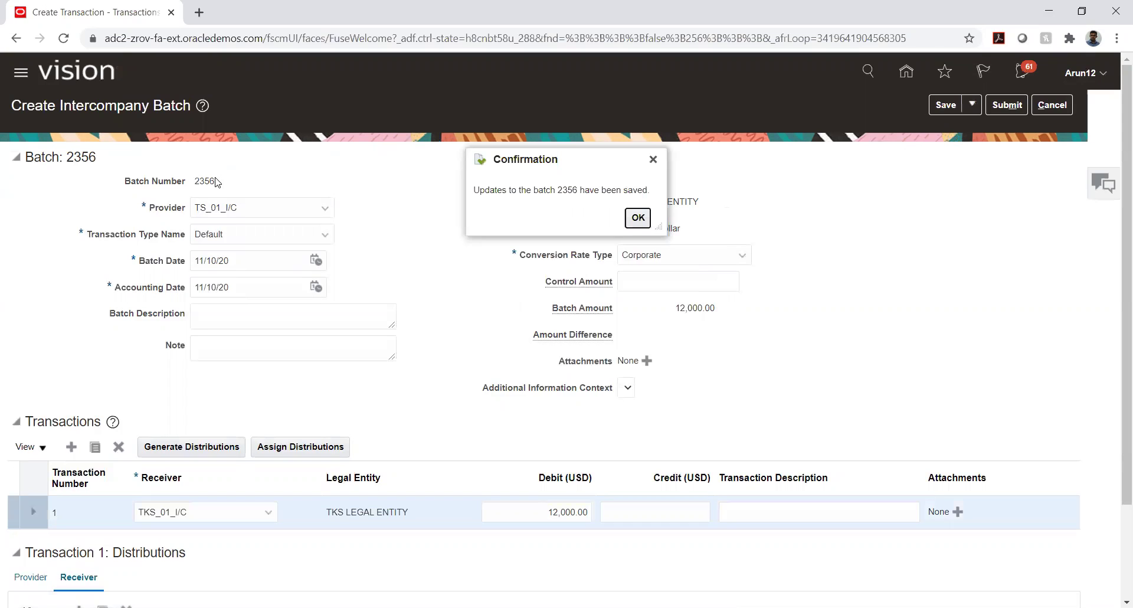
{"action": "left_click", "coordinate": [638, 217]}
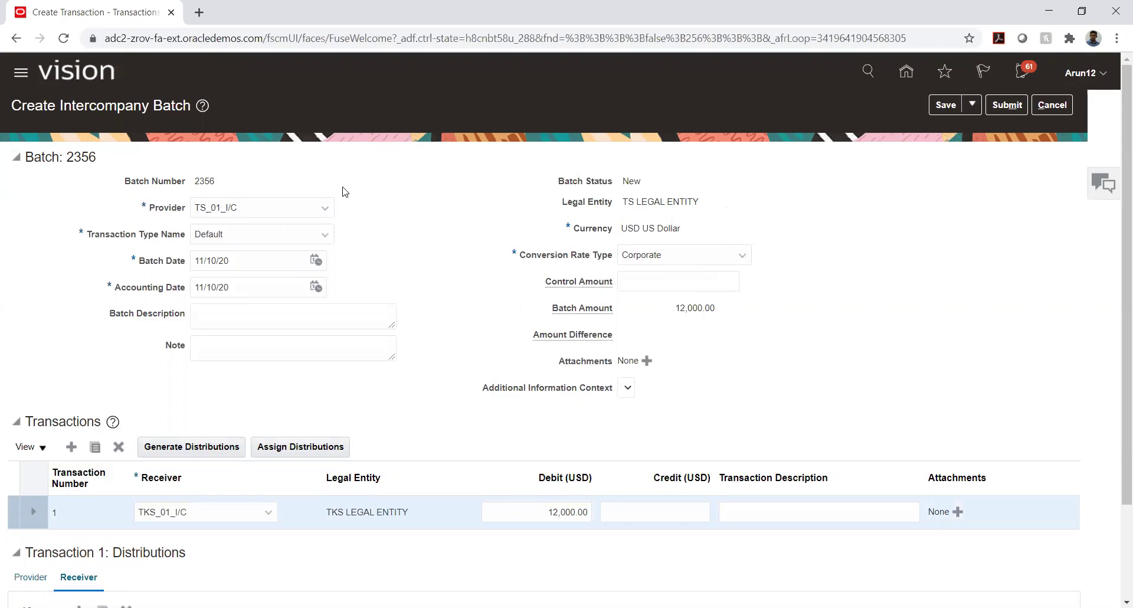
{"action": "left_click", "coordinate": [1003, 107]}
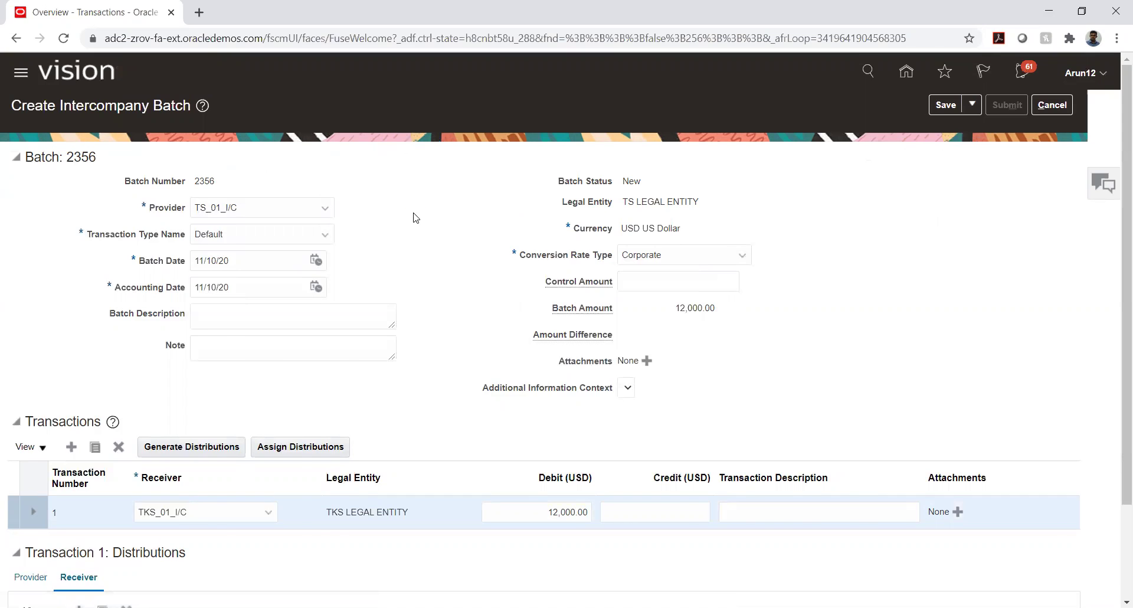
{"action": "double_click", "coordinate": [533, 190]}
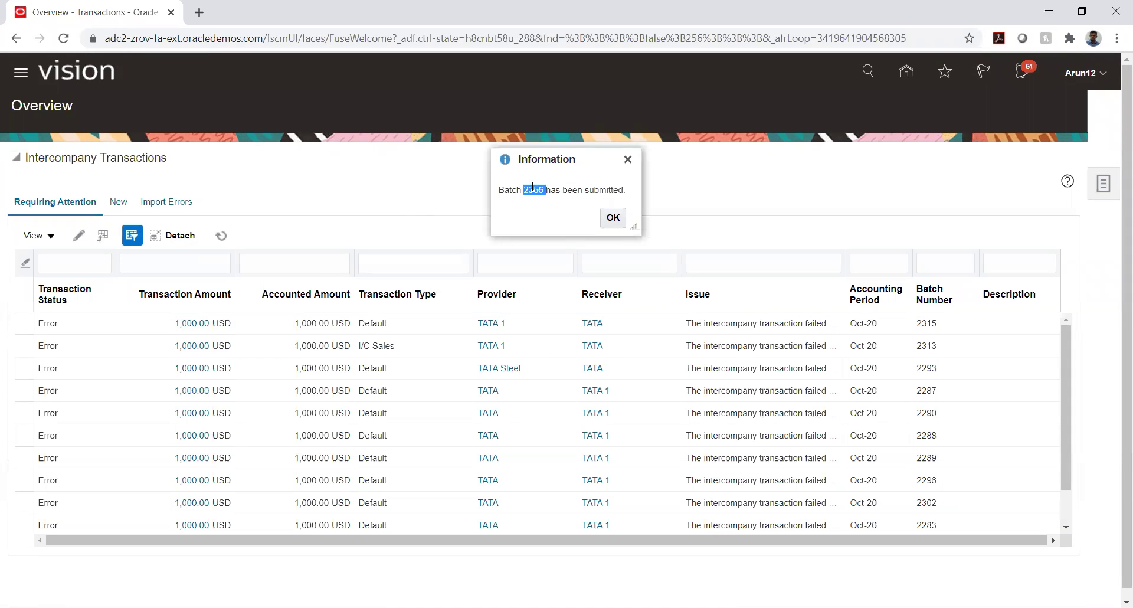
{"action": "left_click", "coordinate": [614, 217]}
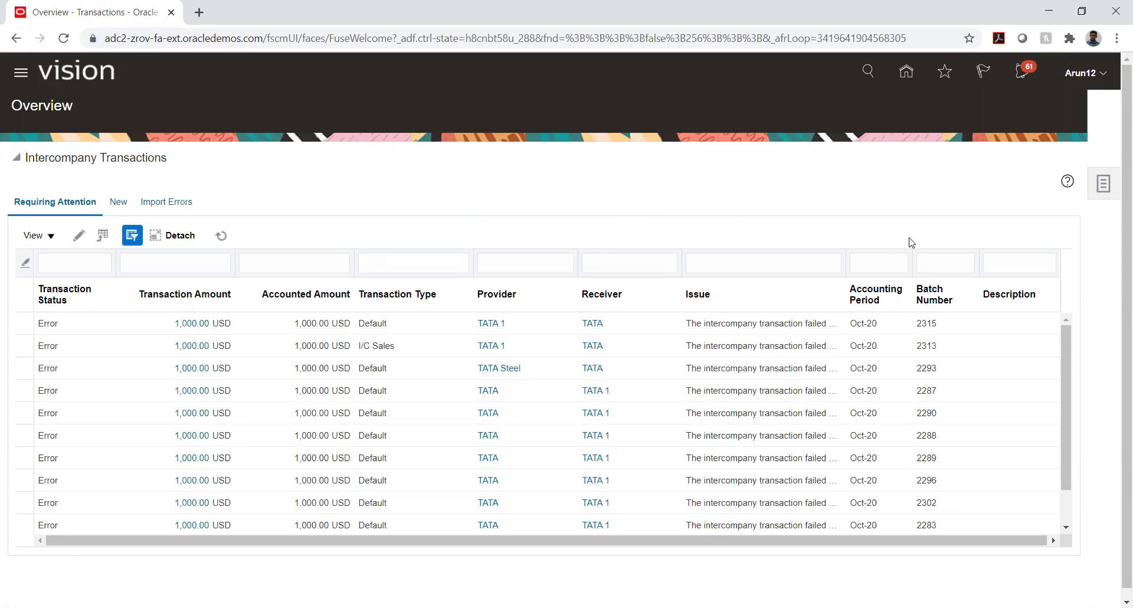
Open the Manage Intercompany Inbound Transactions page and enter batch number 2356 as the search criterion
{"action": "left_click", "coordinate": [1114, 184]}
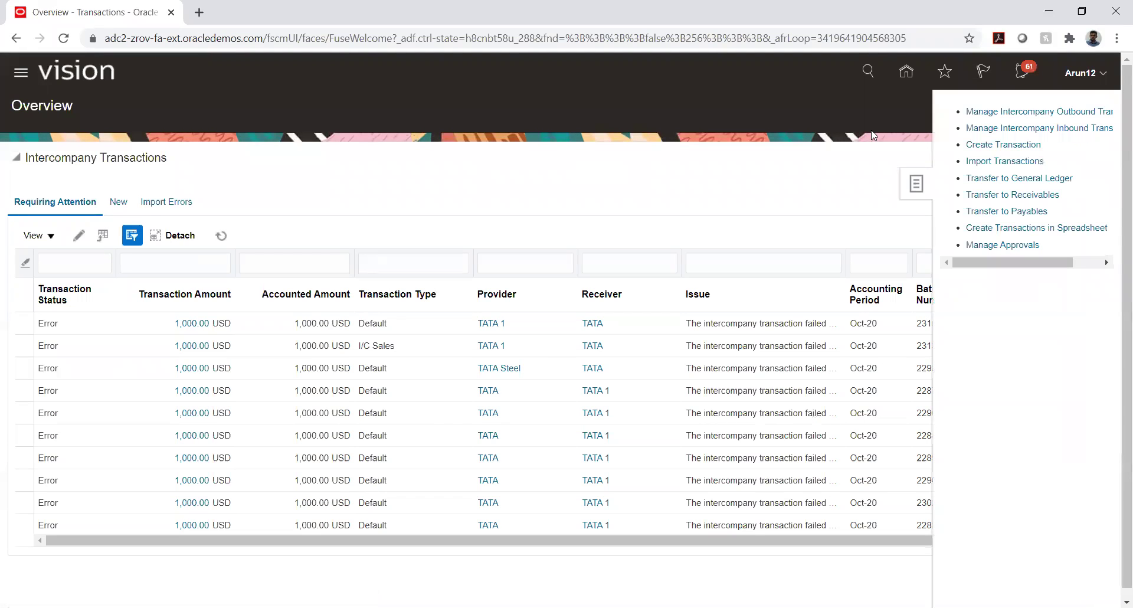
{"action": "left_click", "coordinate": [1021, 127]}
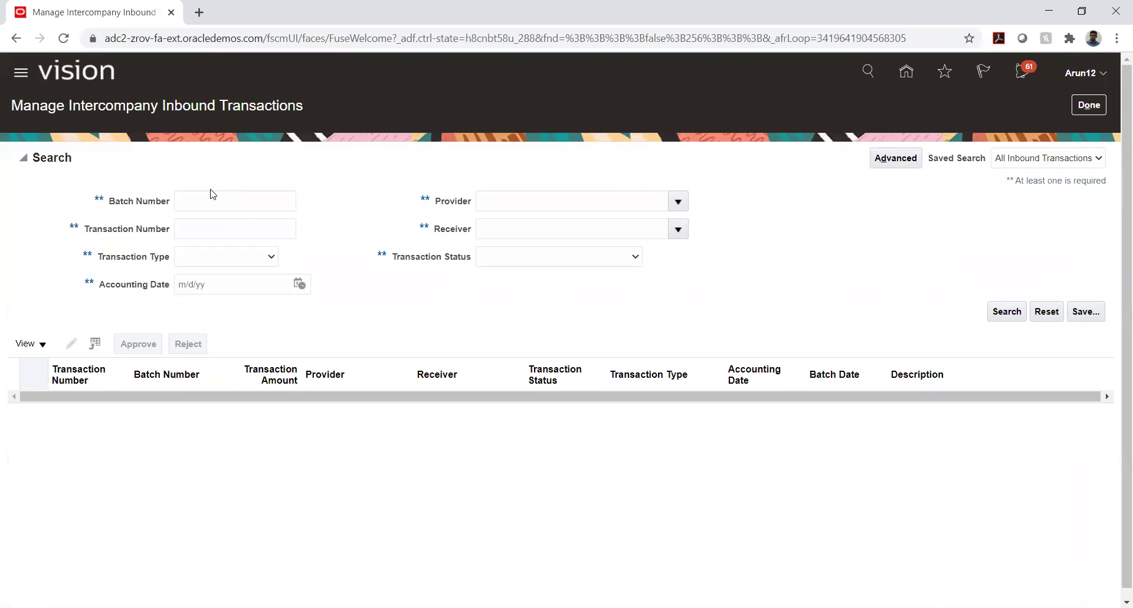
{"action": "left_click", "coordinate": [217, 202]}
{"action": "type", "text": "2356"}
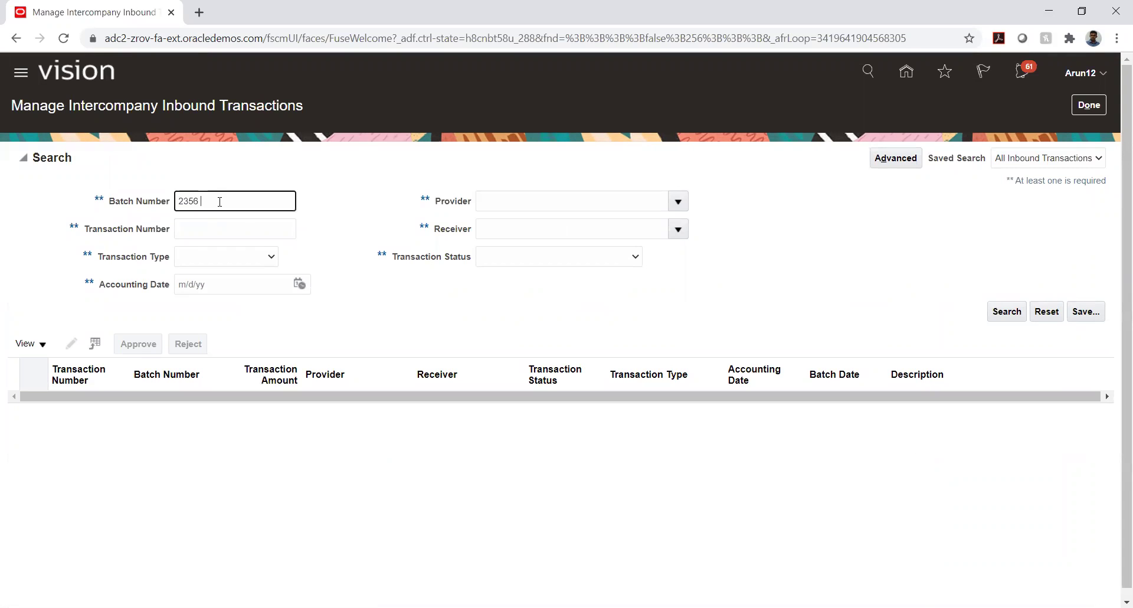
{"action": "key", "text": "Tab"}
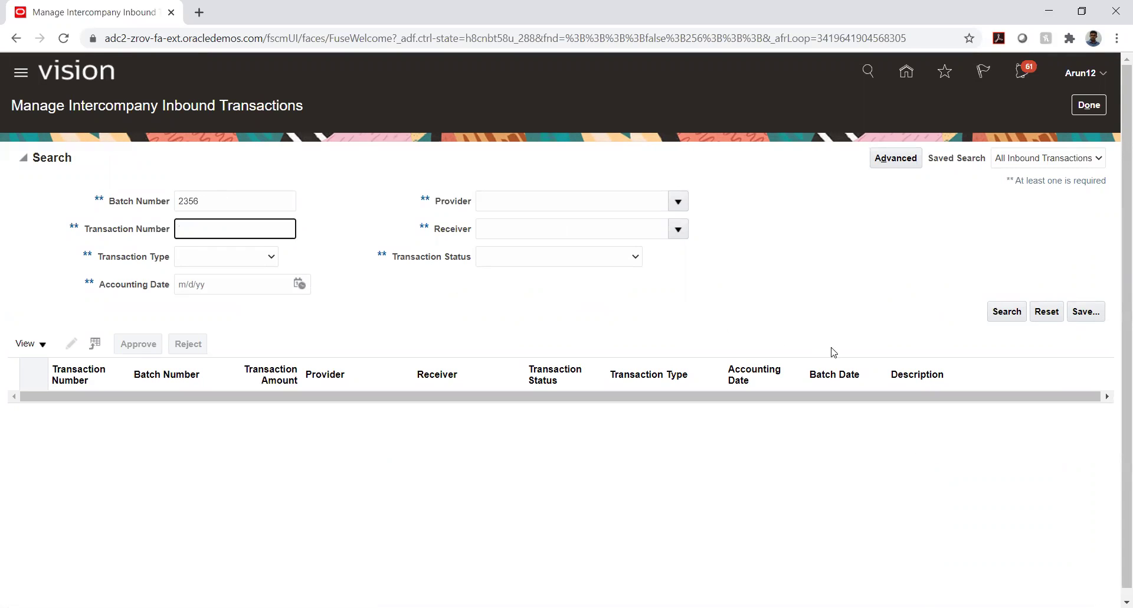
Search the intercompany inbound transactions for batch number 2356 and return to the Overview page
{"action": "left_click", "coordinate": [1005, 312]}
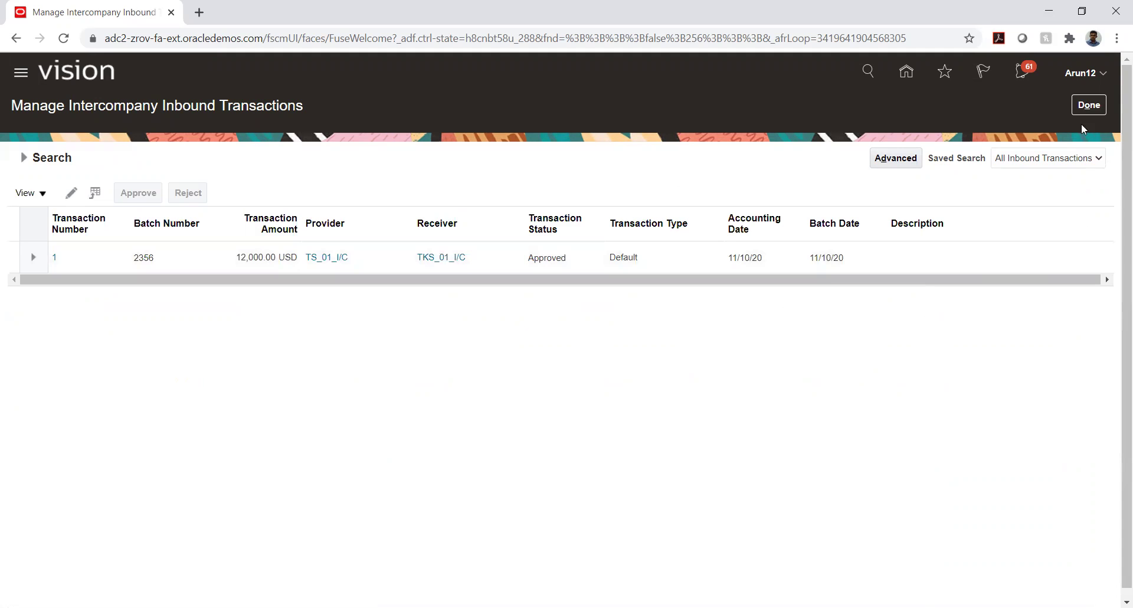
{"action": "left_click", "coordinate": [1088, 106]}
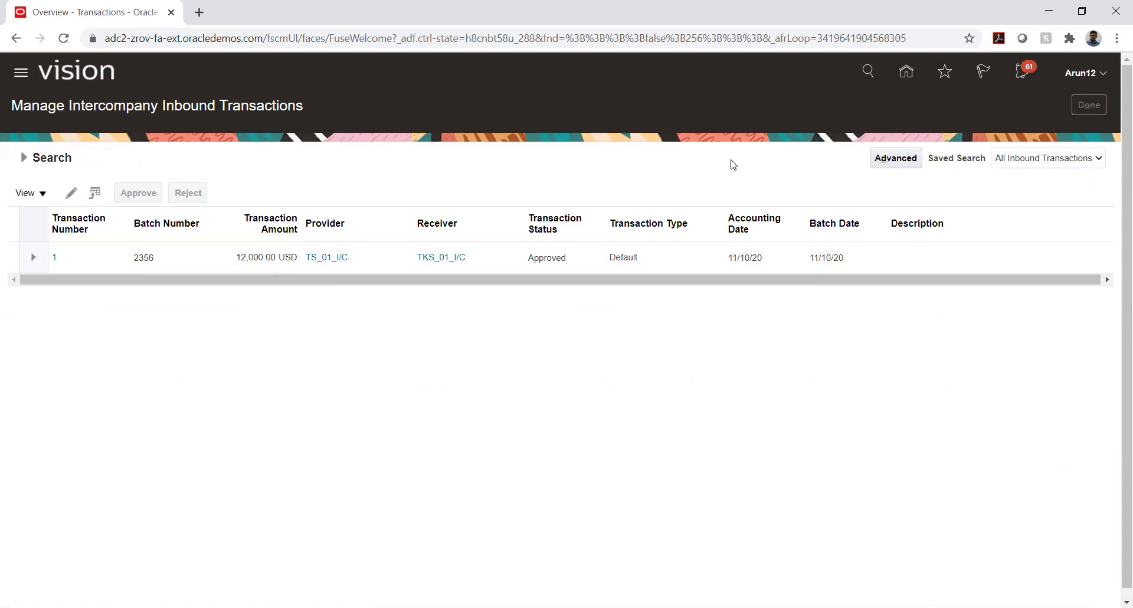
Submit the Transfer to General Ledger process for accounting dates from 11/1/20 to 11/10/20
{"action": "left_click", "coordinate": [1103, 184]}
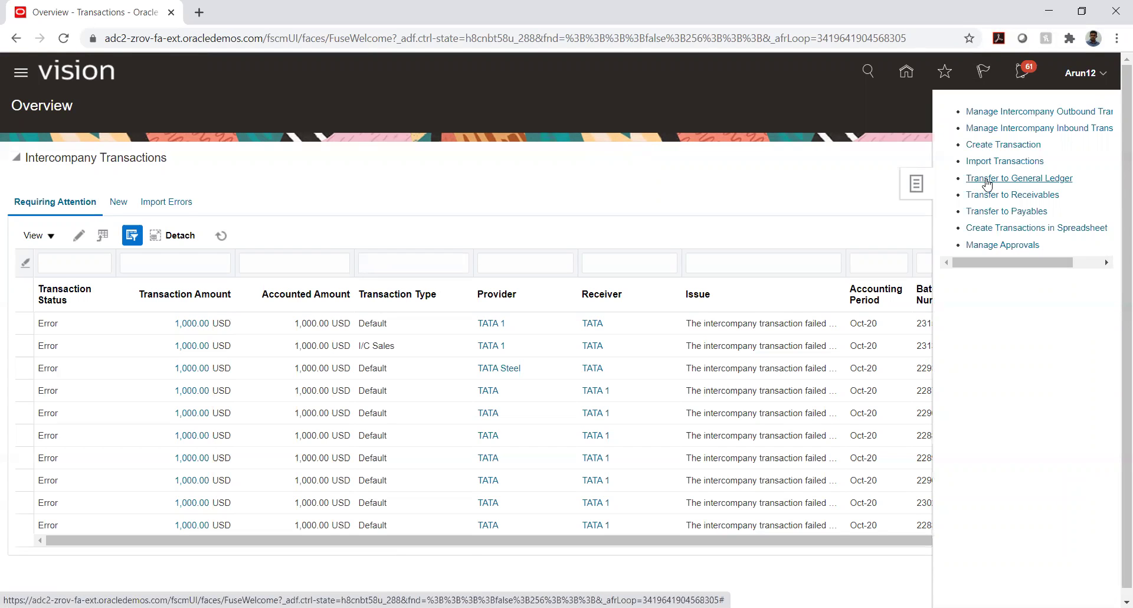
{"action": "left_click", "coordinate": [986, 179]}
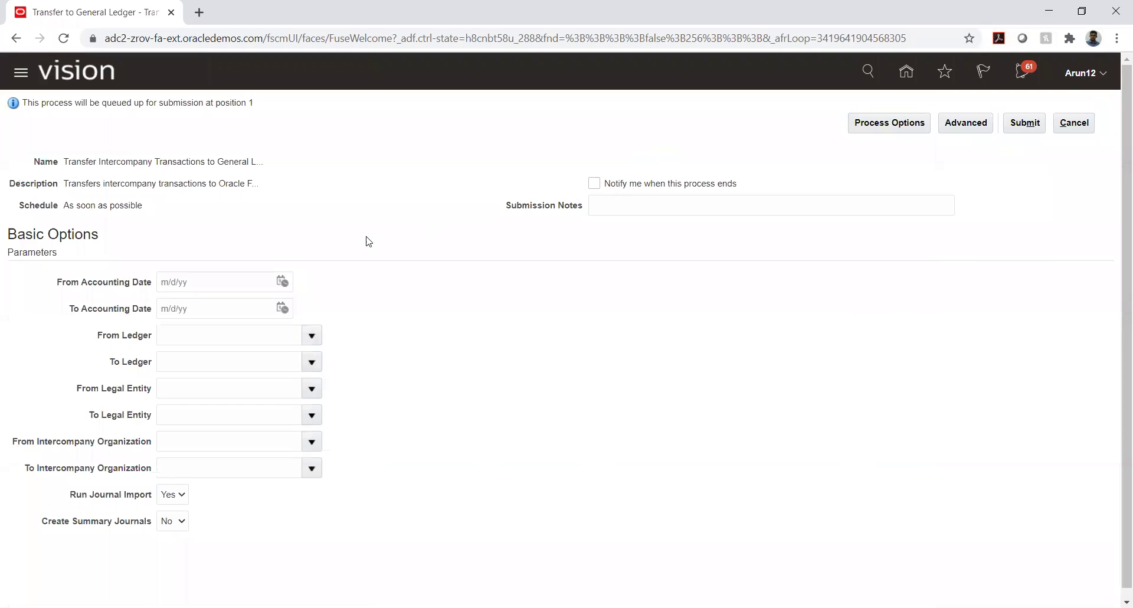
{"action": "left_click", "coordinate": [282, 281]}
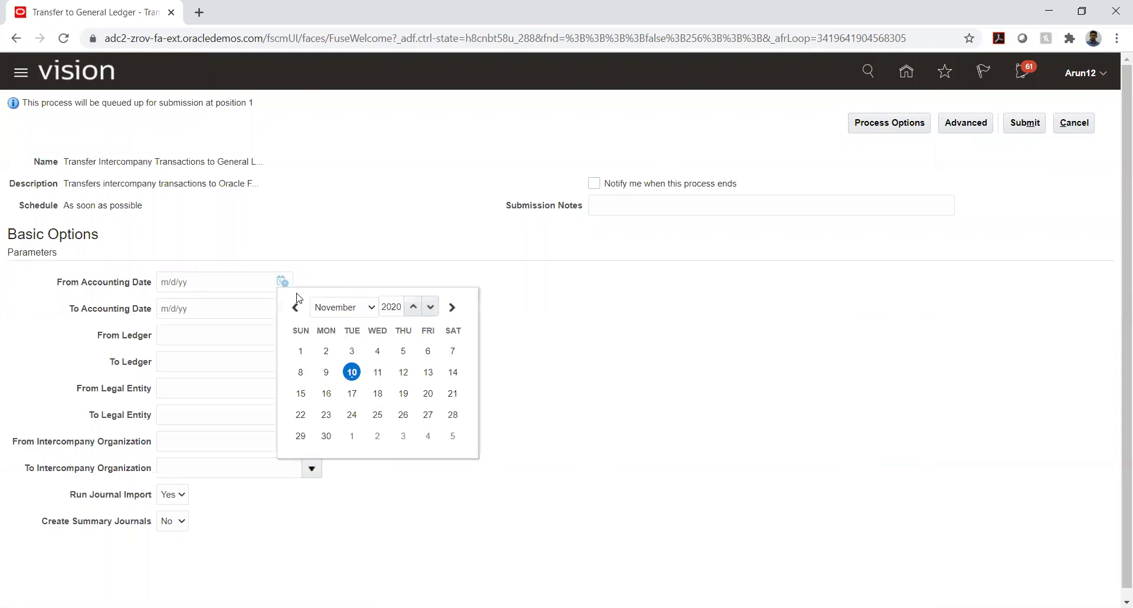
{"action": "left_click", "coordinate": [300, 351]}
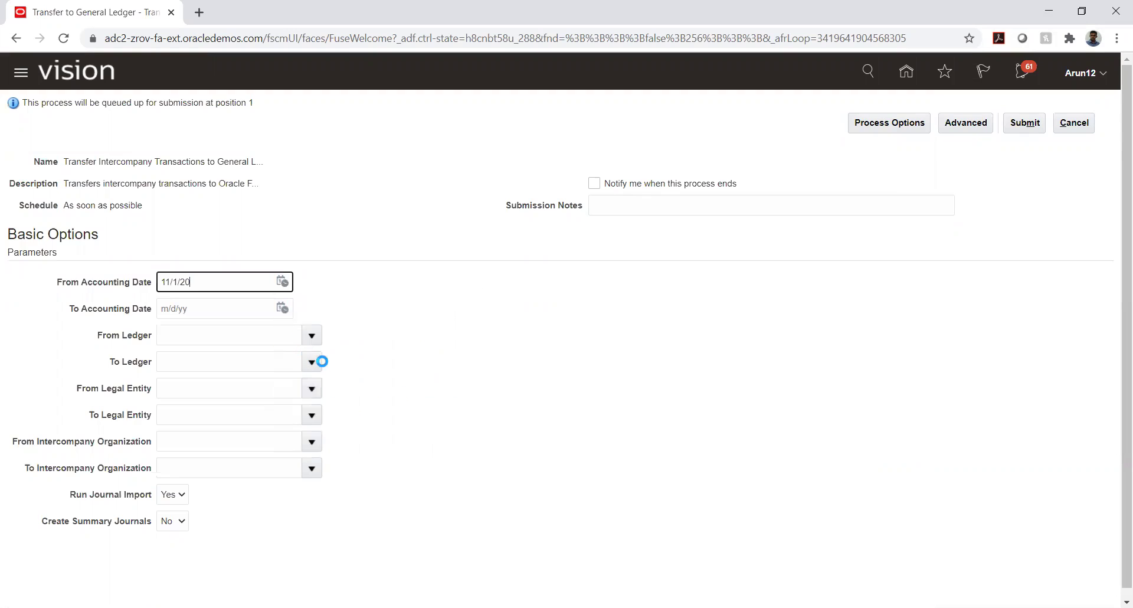
{"action": "left_click", "coordinate": [282, 308]}
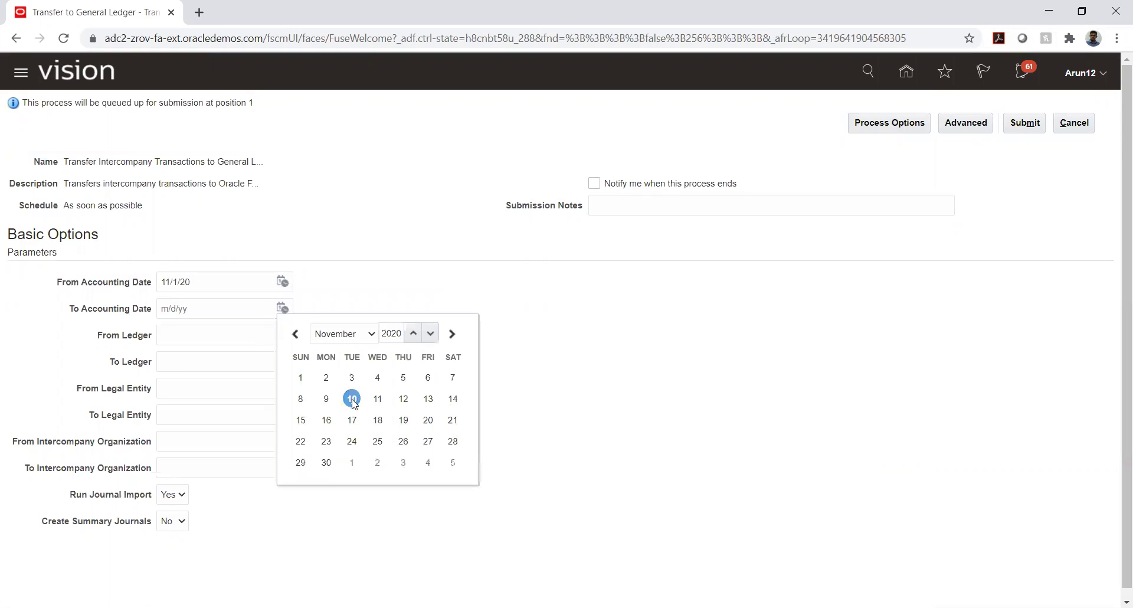
{"action": "left_click", "coordinate": [352, 397]}
{"action": "left_click", "coordinate": [461, 319]}
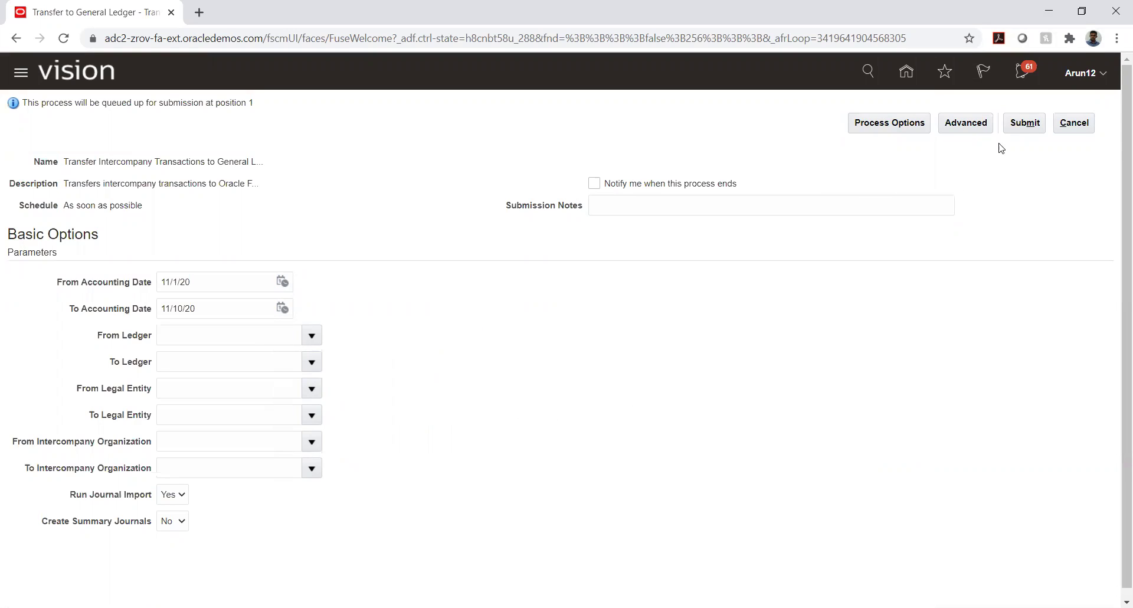
{"action": "left_click", "coordinate": [1018, 126]}
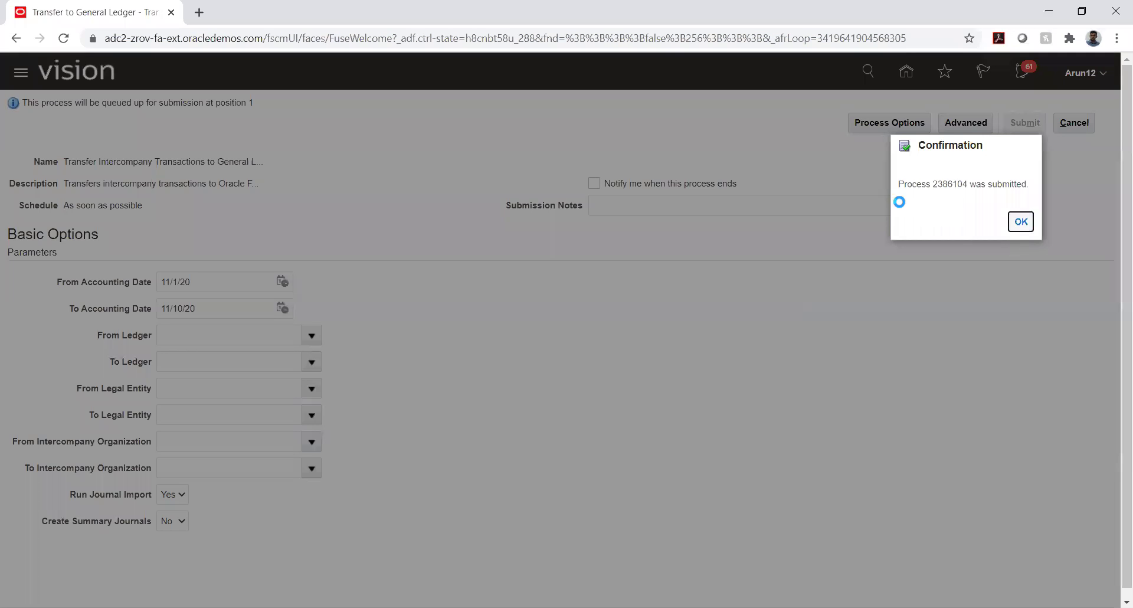
{"action": "key", "text": "Return"}
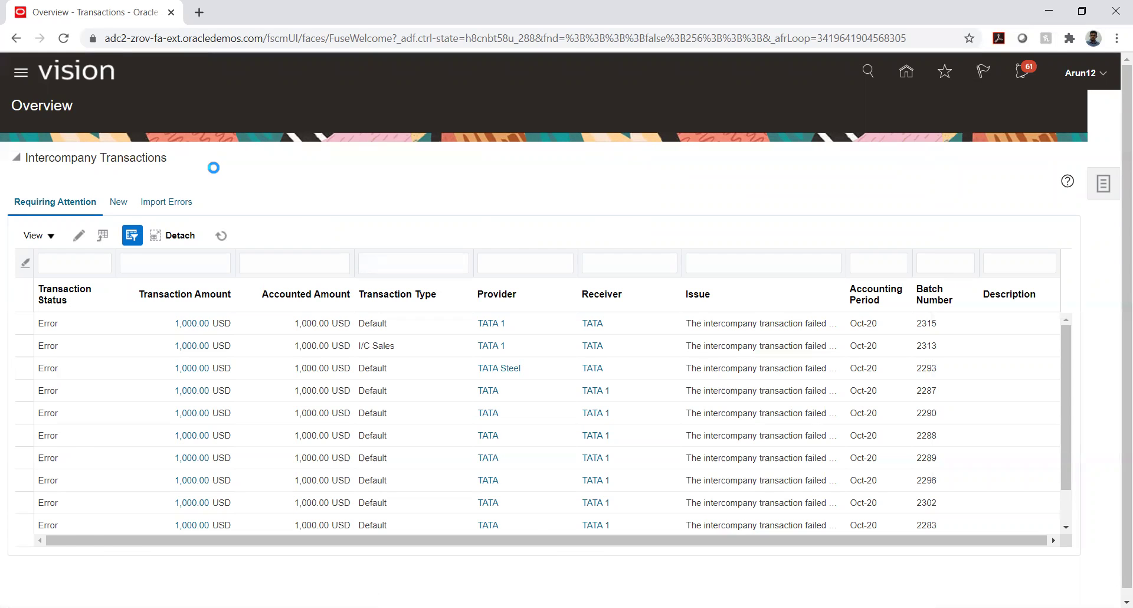
Open the scheduled processes list and refresh it repeatedly to monitor the general ledger transfer and its Import Journals child processes
{"action": "scroll", "coordinate": [185, 380], "scroll_direction": "down", "scroll_amount": 5}
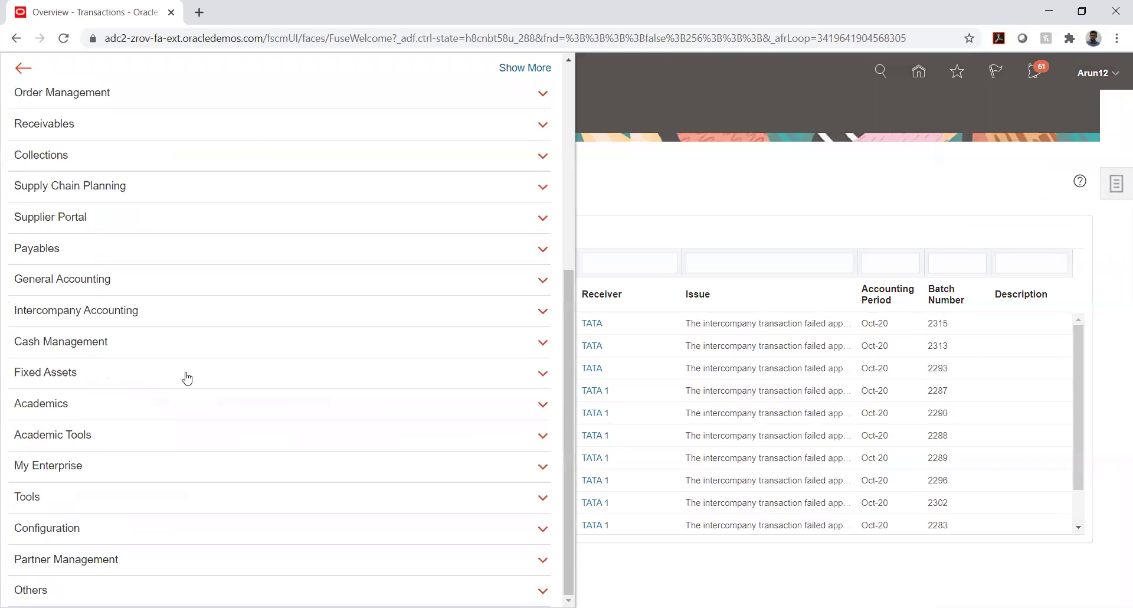
{"action": "left_click", "coordinate": [133, 499]}
{"action": "left_click", "coordinate": [435, 493]}
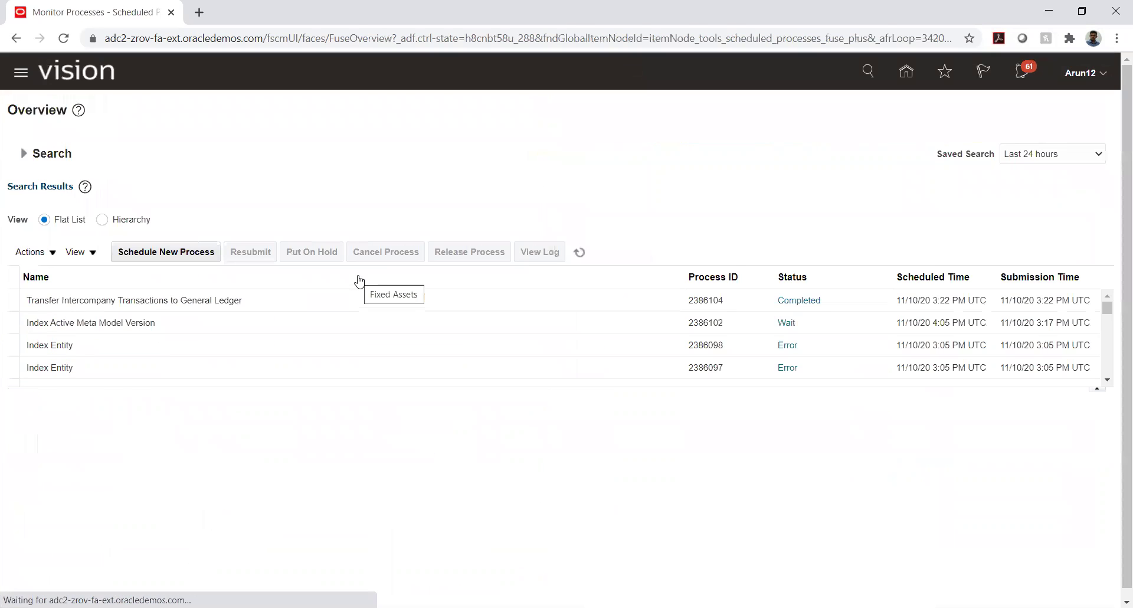
{"action": "left_click", "coordinate": [580, 252]}
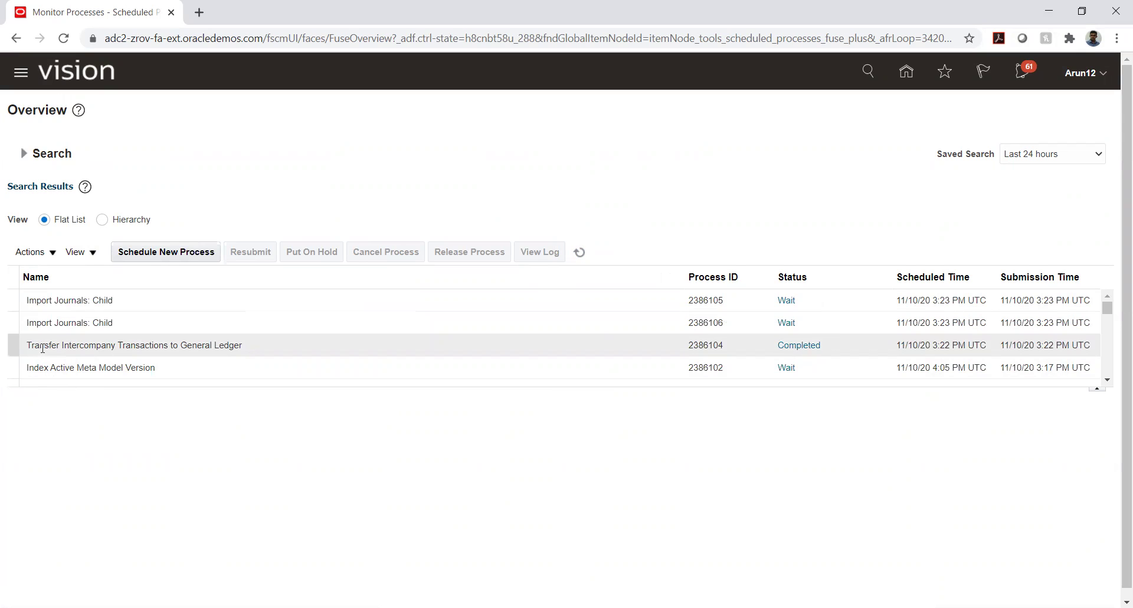
{"action": "left_click", "coordinate": [577, 259]}
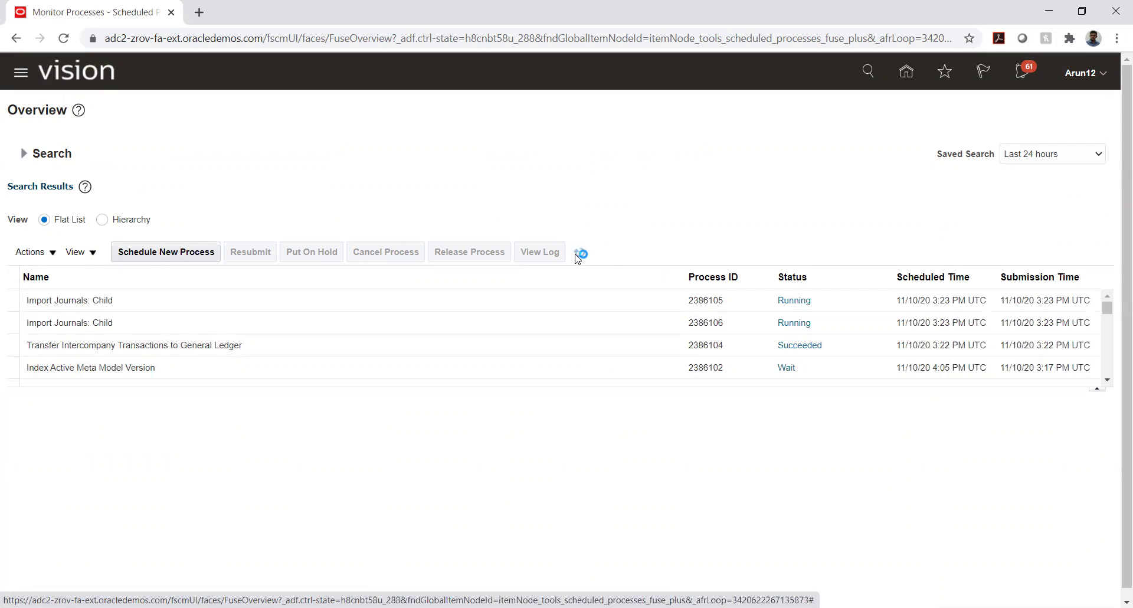
{"action": "left_click", "coordinate": [579, 257]}
{"action": "left_click", "coordinate": [578, 255]}
{"action": "left_click", "coordinate": [578, 254]}
{"action": "left_click", "coordinate": [578, 254]}
{"action": "left_click", "coordinate": [577, 255]}
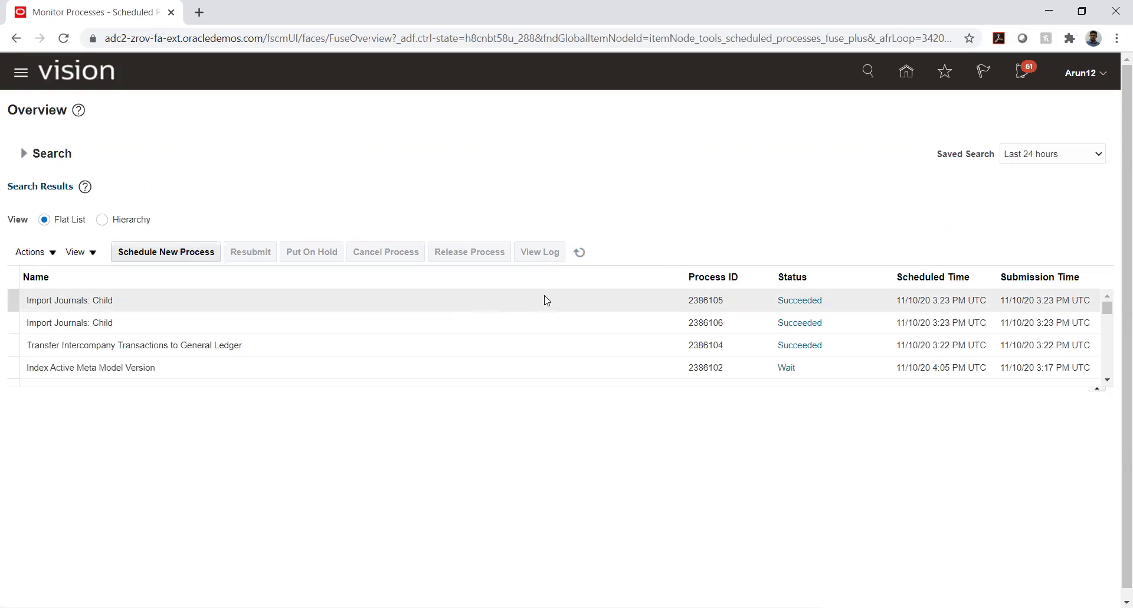
{"action": "left_click", "coordinate": [580, 252]}
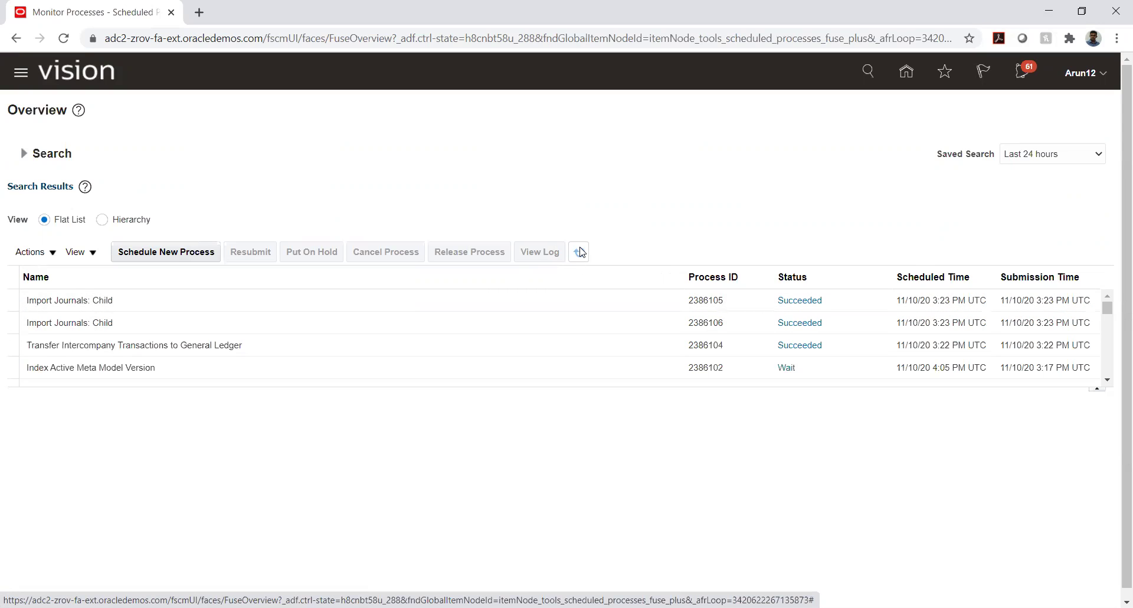
{"action": "left_click", "coordinate": [580, 252]}
View the 2386105.txt output attached to the first Import Journals: Child process, and close the attachments
{"action": "left_click", "coordinate": [156, 306]}
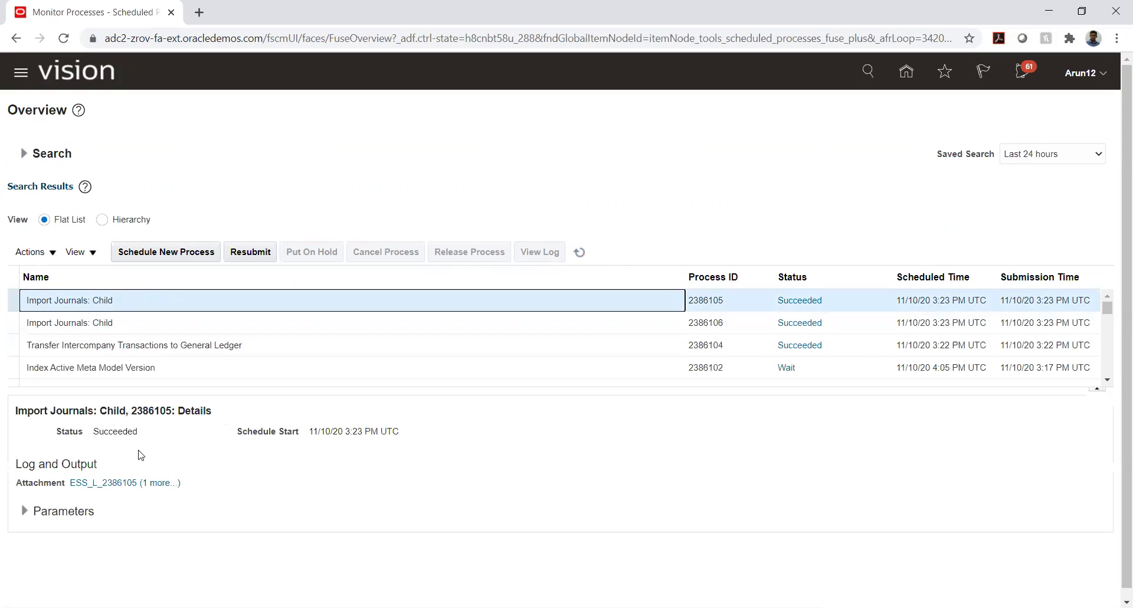
{"action": "left_click", "coordinate": [161, 483]}
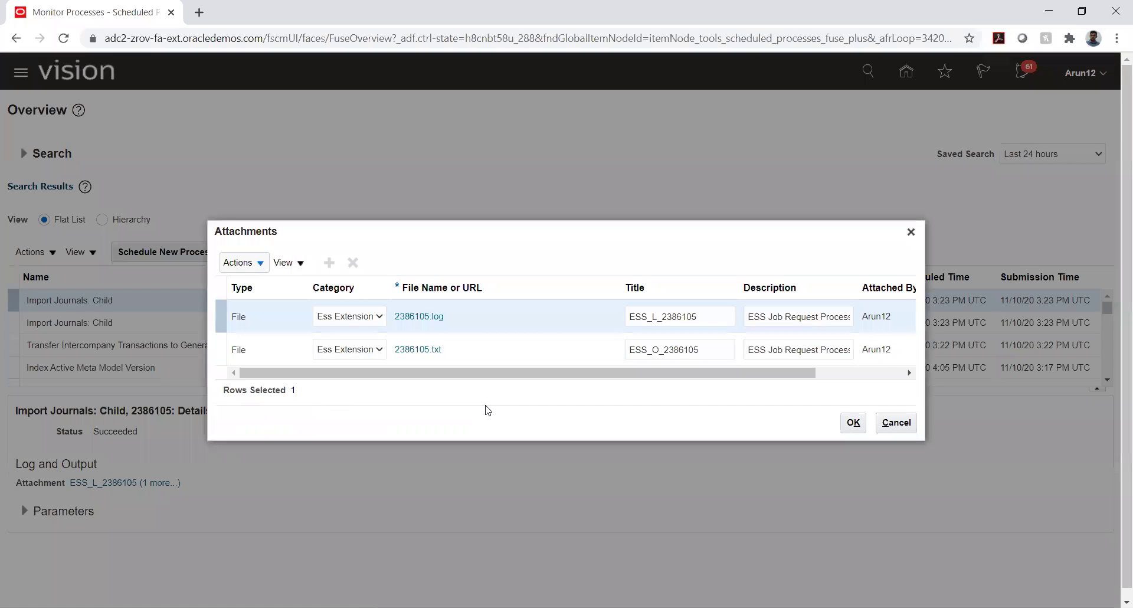
{"action": "left_click", "coordinate": [420, 349]}
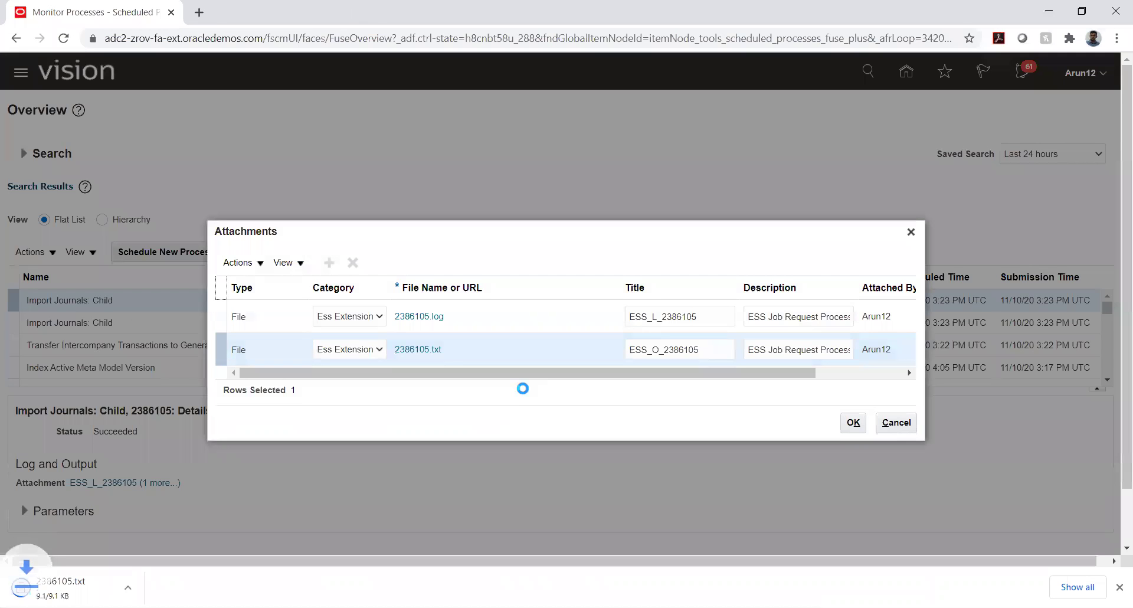
{"action": "left_click", "coordinate": [79, 587]}
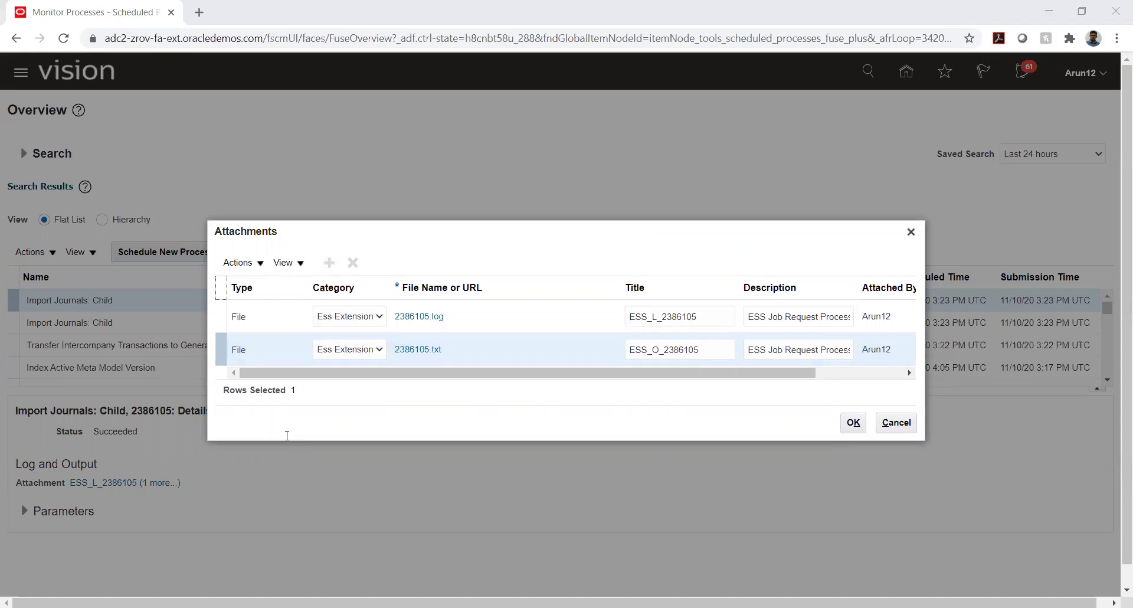
{"action": "left_click", "coordinate": [853, 422]}
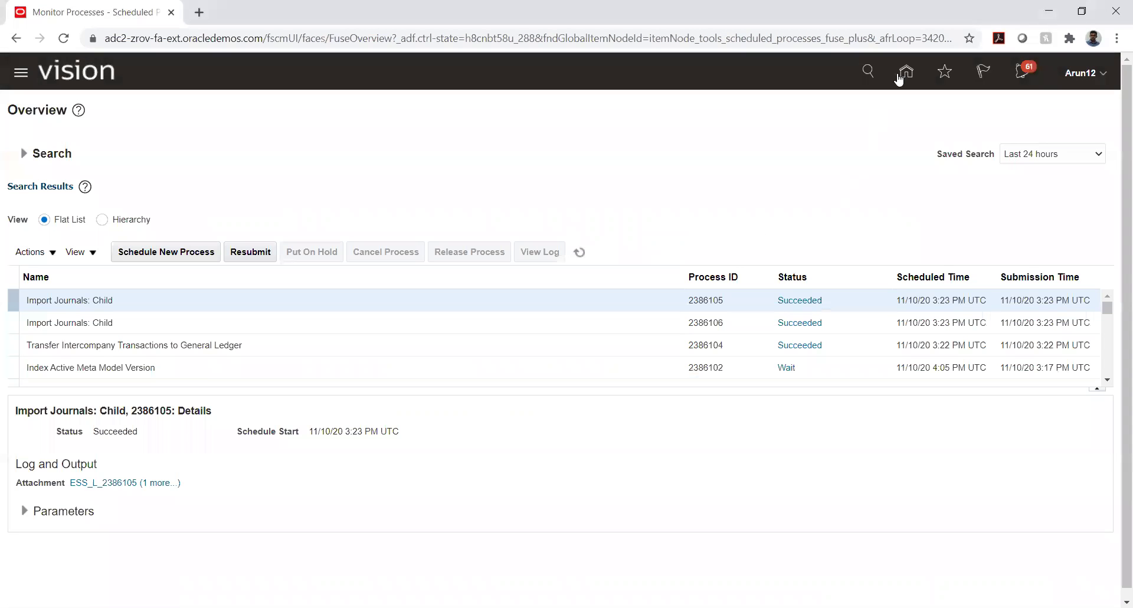
Return to the home page and open Manage Journals from the General Accounting journals area
{"action": "left_click", "coordinate": [907, 73]}
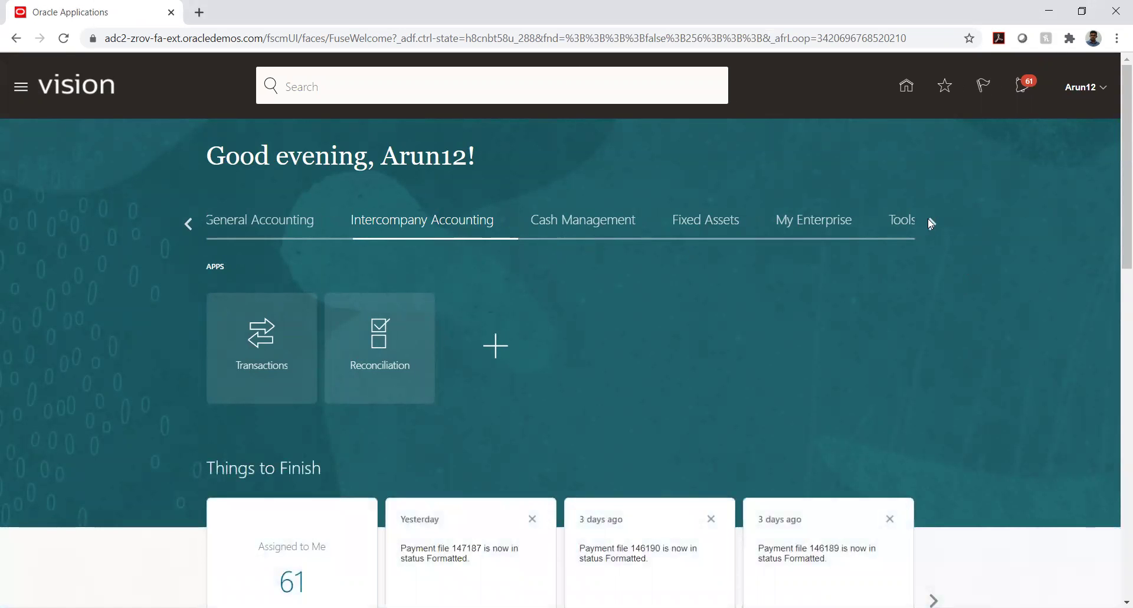
{"action": "left_click", "coordinate": [286, 222]}
{"action": "left_click", "coordinate": [403, 326]}
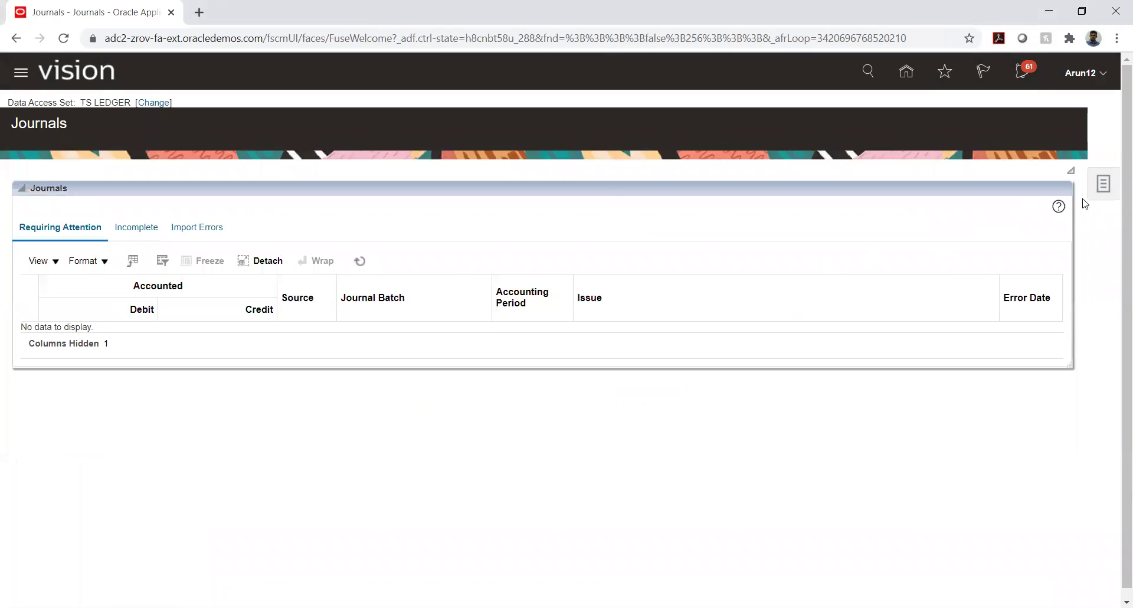
{"action": "left_click", "coordinate": [1103, 184]}
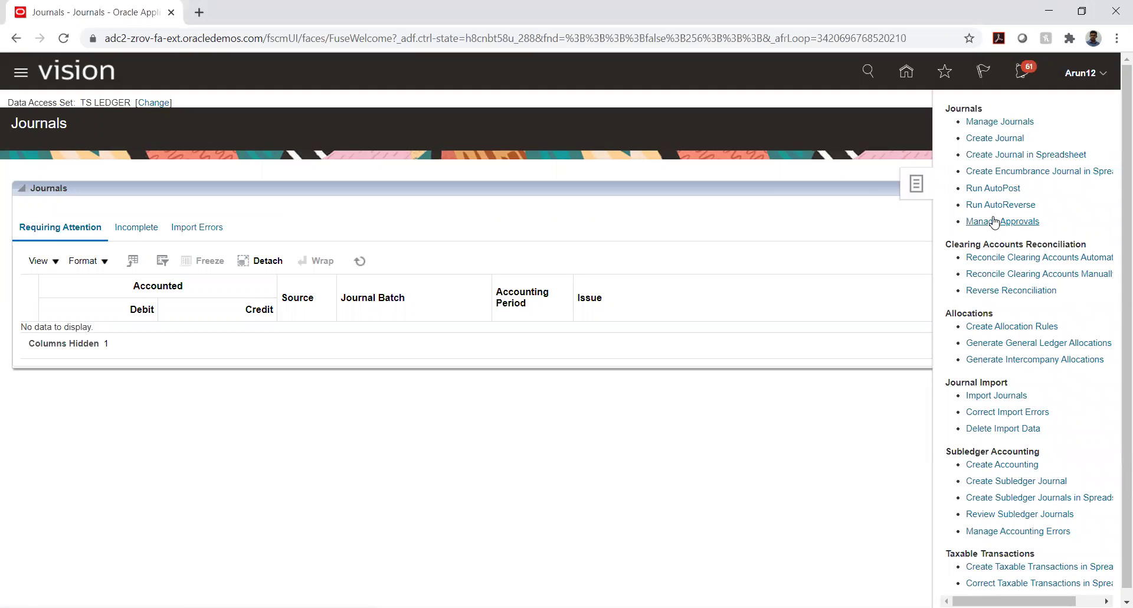
{"action": "left_click", "coordinate": [996, 121]}
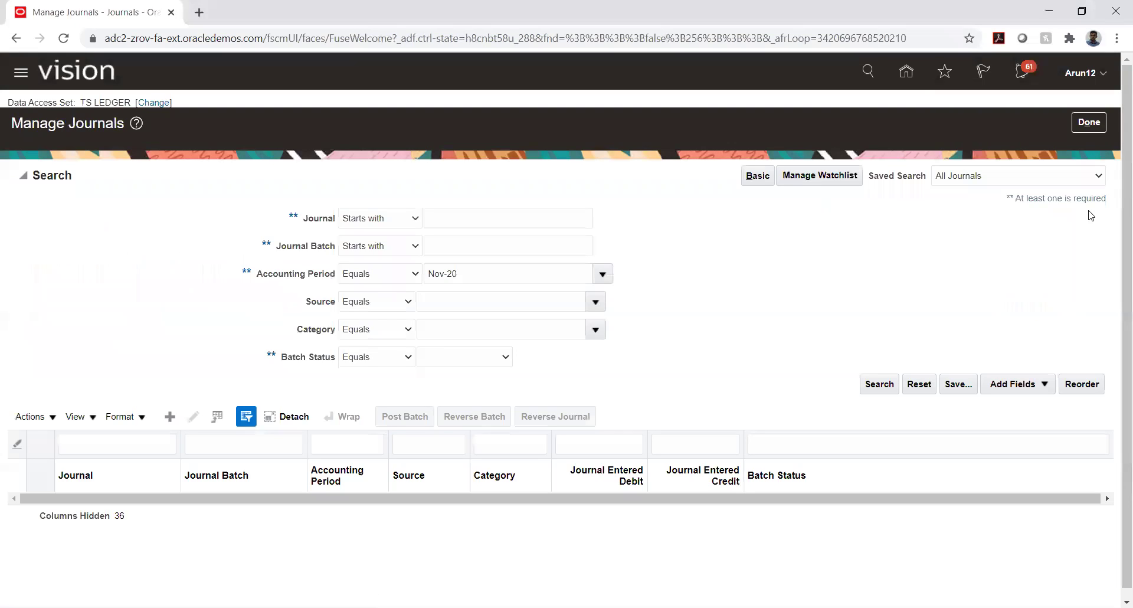
Look up the source with %Global%, select Global Intercompany, and search the Nov-20 journals with it
{"action": "left_click", "coordinate": [596, 301]}
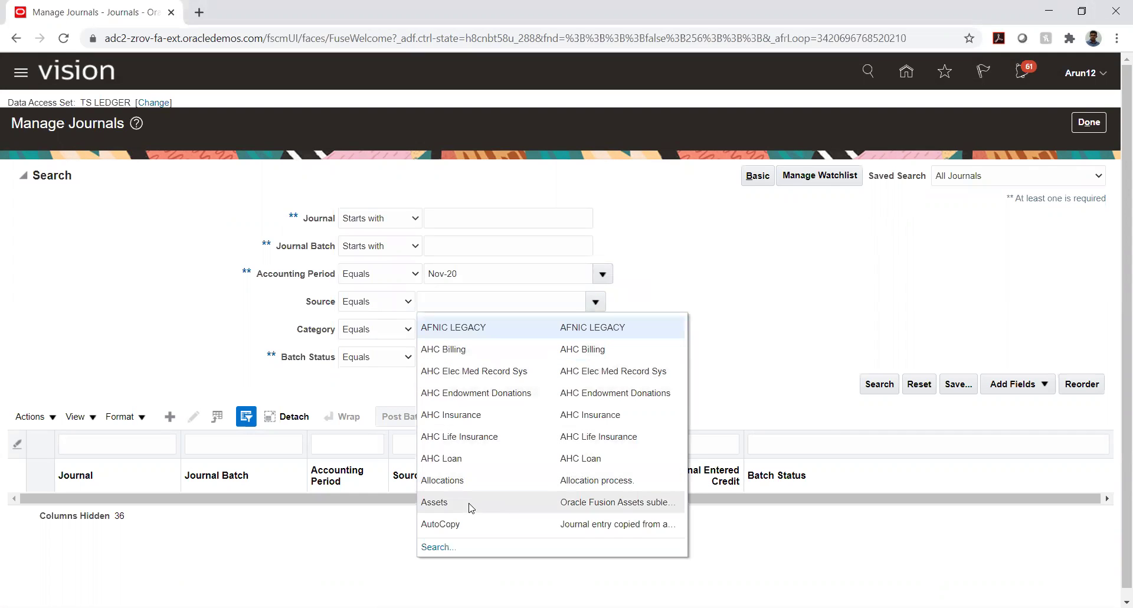
{"action": "left_click", "coordinate": [436, 546]}
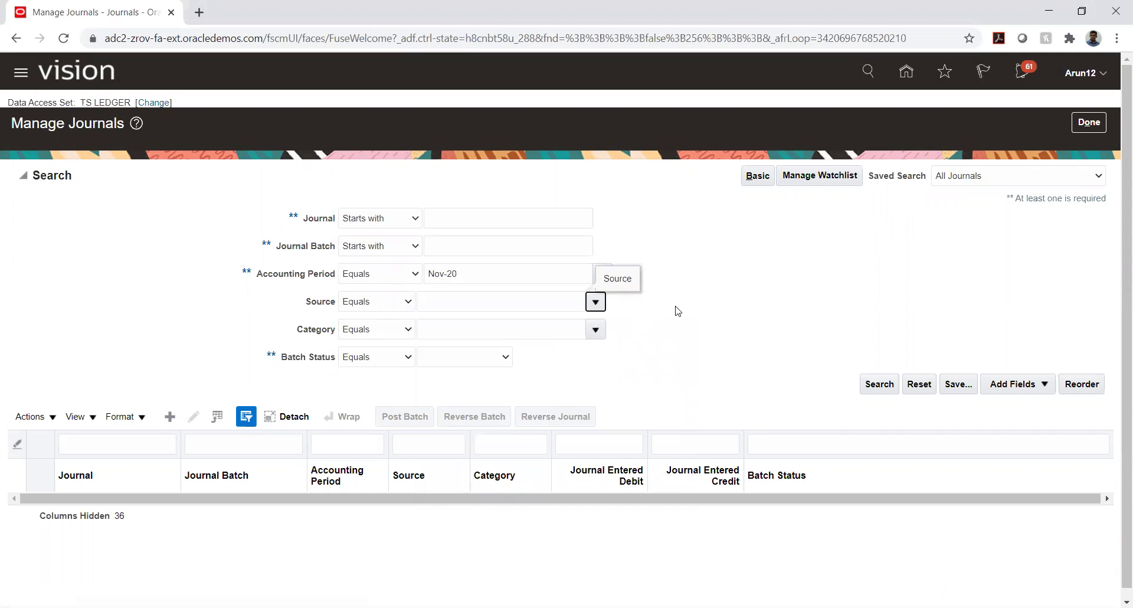
{"action": "left_click", "coordinate": [543, 288]}
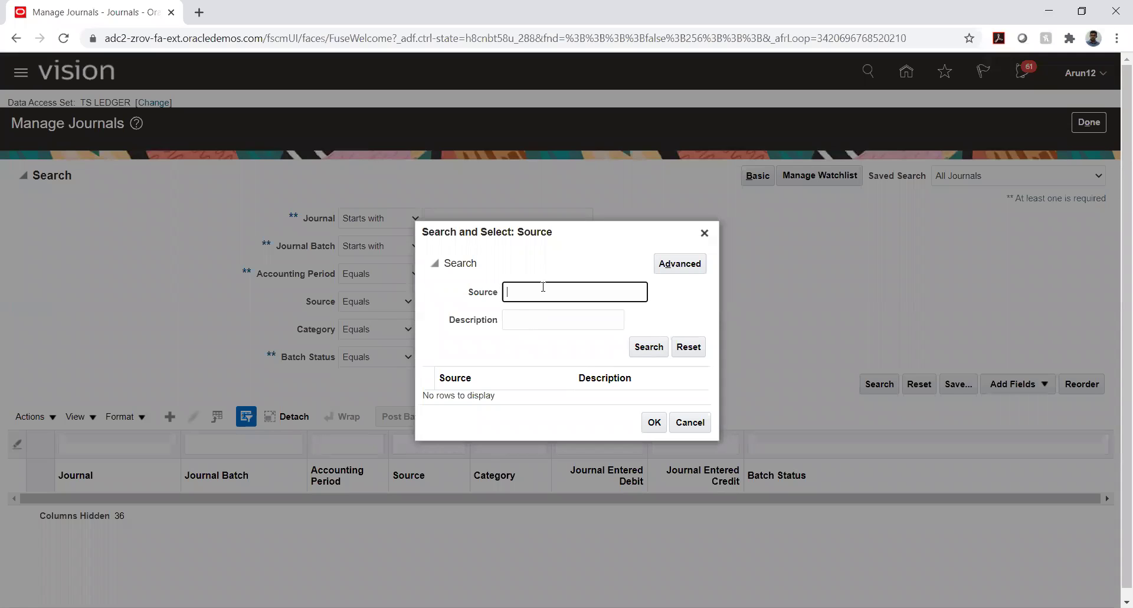
{"action": "type", "text": "%Global%"}
{"action": "key", "text": "Return"}
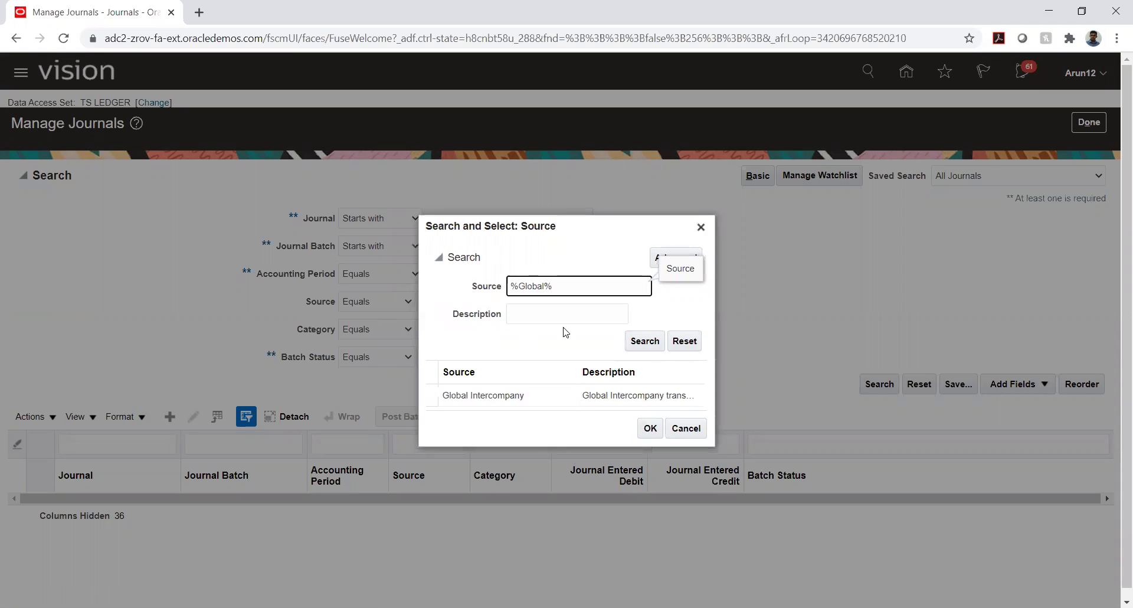
{"action": "left_click", "coordinate": [535, 396]}
{"action": "left_click", "coordinate": [646, 431]}
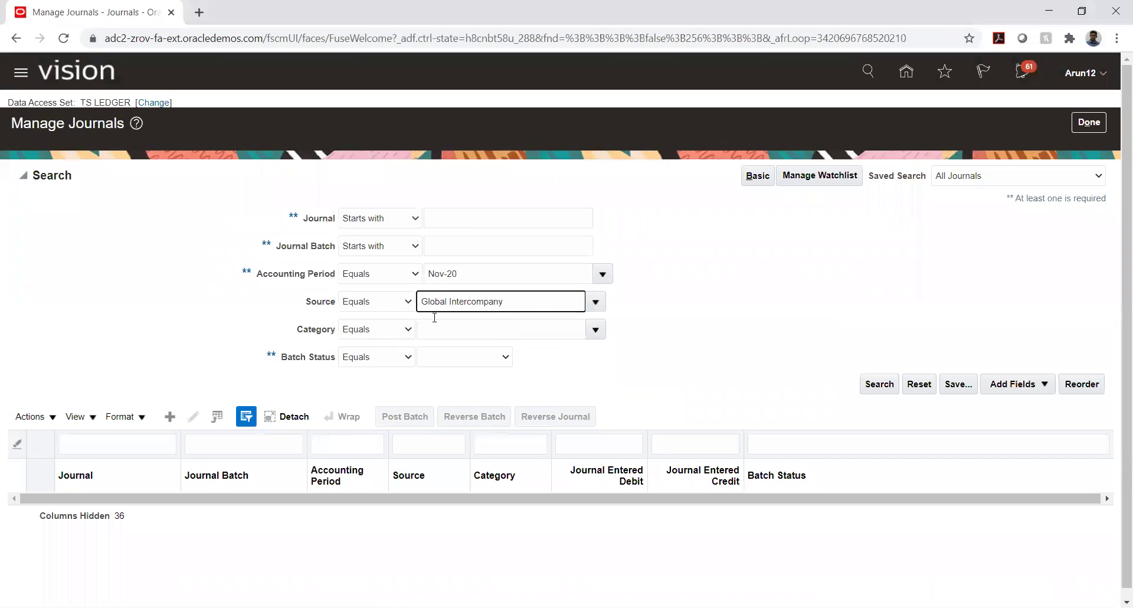
{"action": "left_click", "coordinate": [684, 291]}
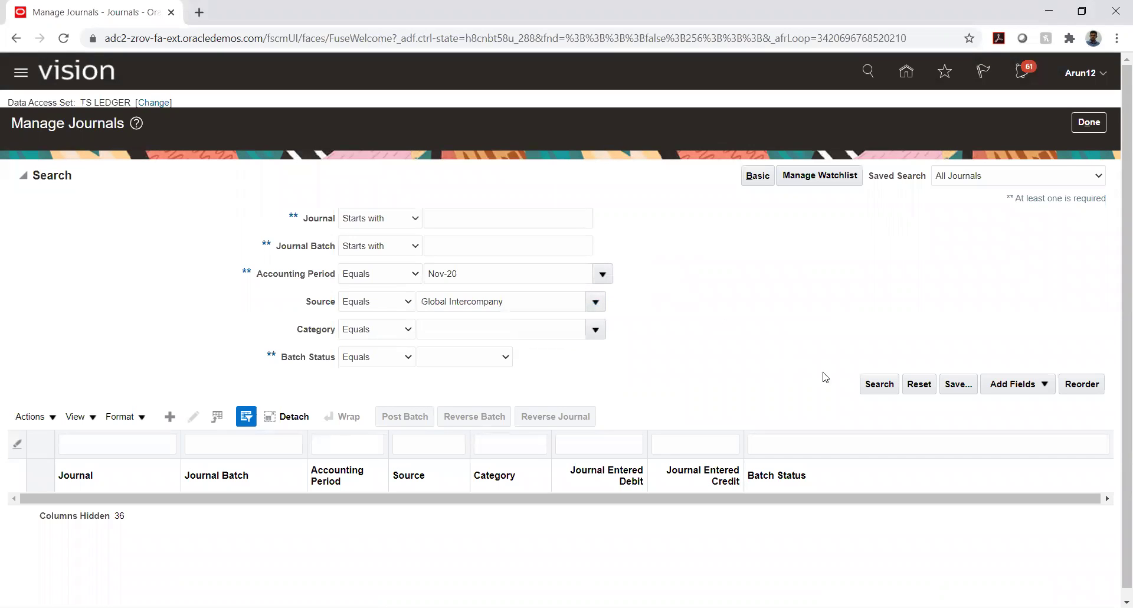
{"action": "left_click", "coordinate": [878, 384]}
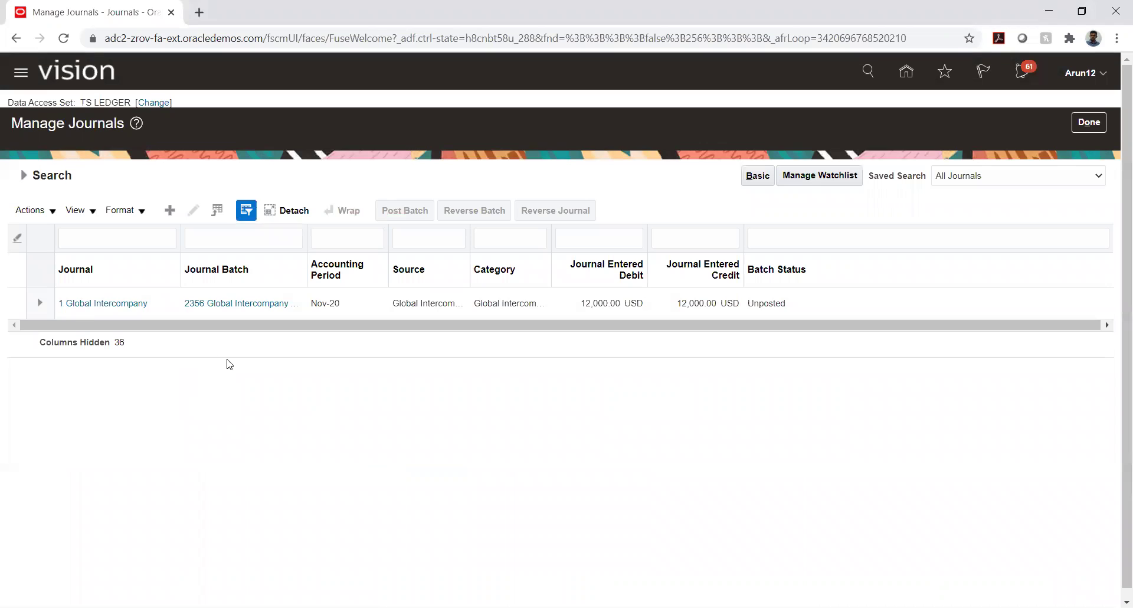
Open the 1 Global Intercompany journal and examine its batch details and debit and credit lines
{"action": "left_click", "coordinate": [120, 303]}
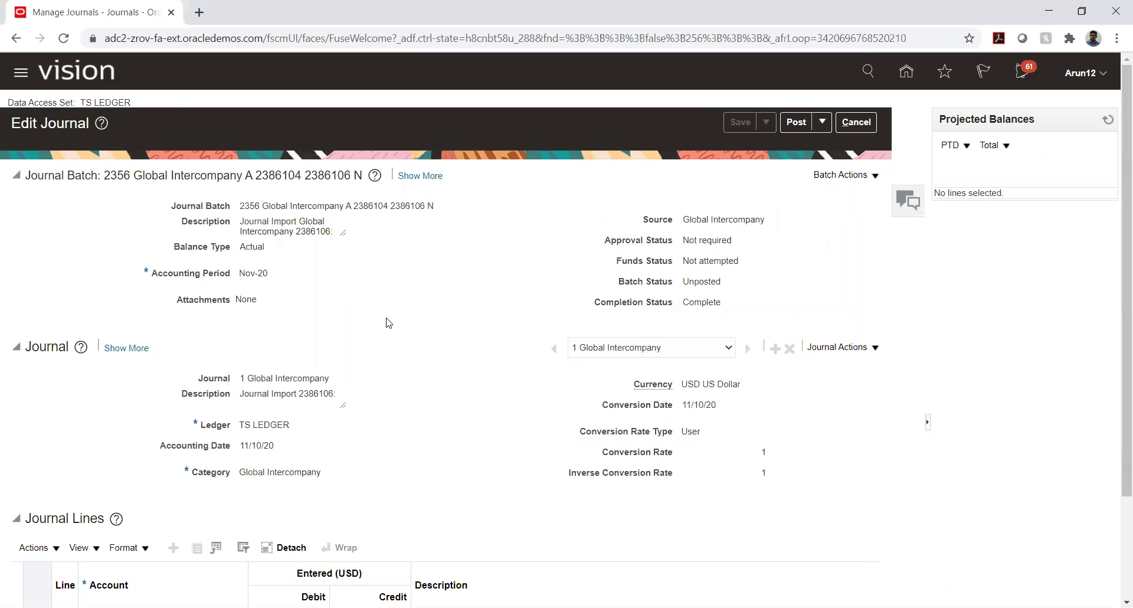
{"action": "scroll", "coordinate": [389, 322], "scroll_direction": "down", "scroll_amount": 2}
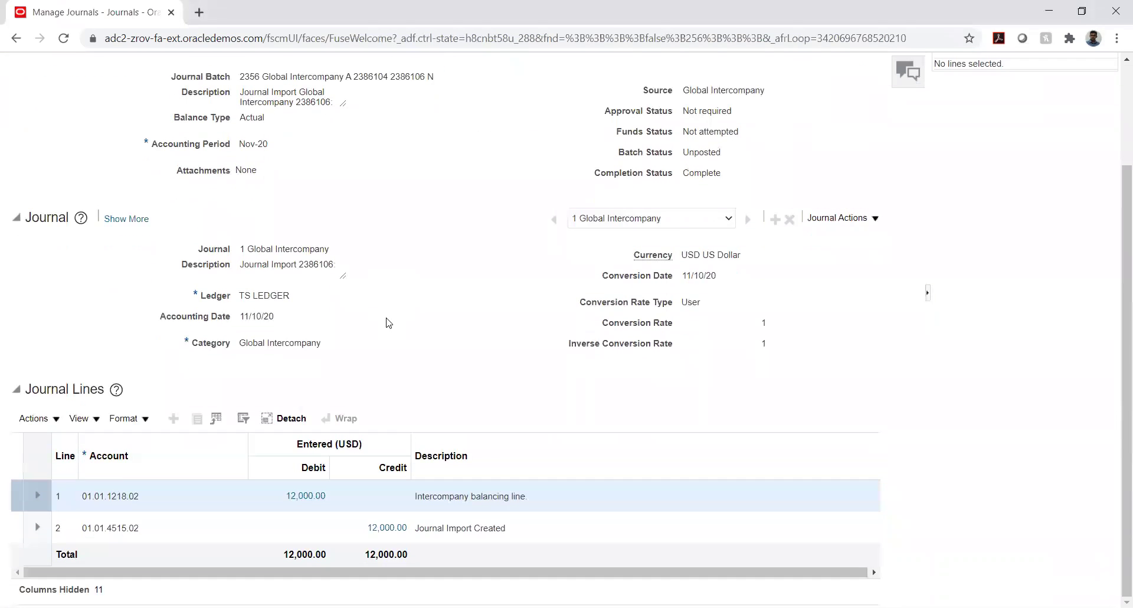
{"action": "scroll", "coordinate": [389, 323], "scroll_direction": "up", "scroll_amount": 3}
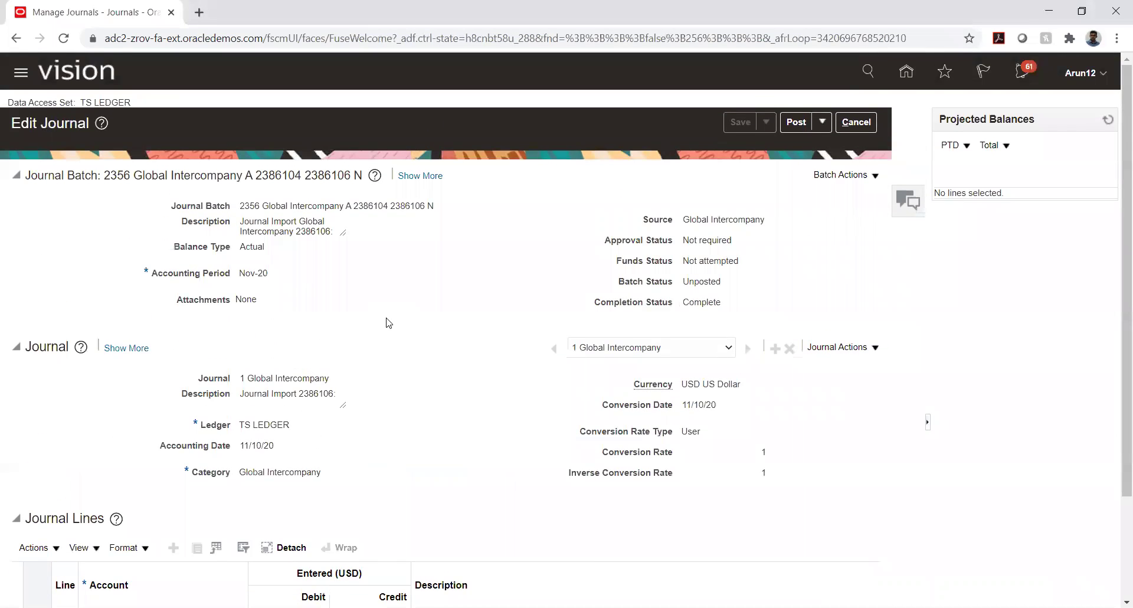
Review the TS LEDGER journal's batch details and lines, and highlight the journal description
{"action": "scroll", "coordinate": [389, 322], "scroll_direction": "down", "scroll_amount": 3}
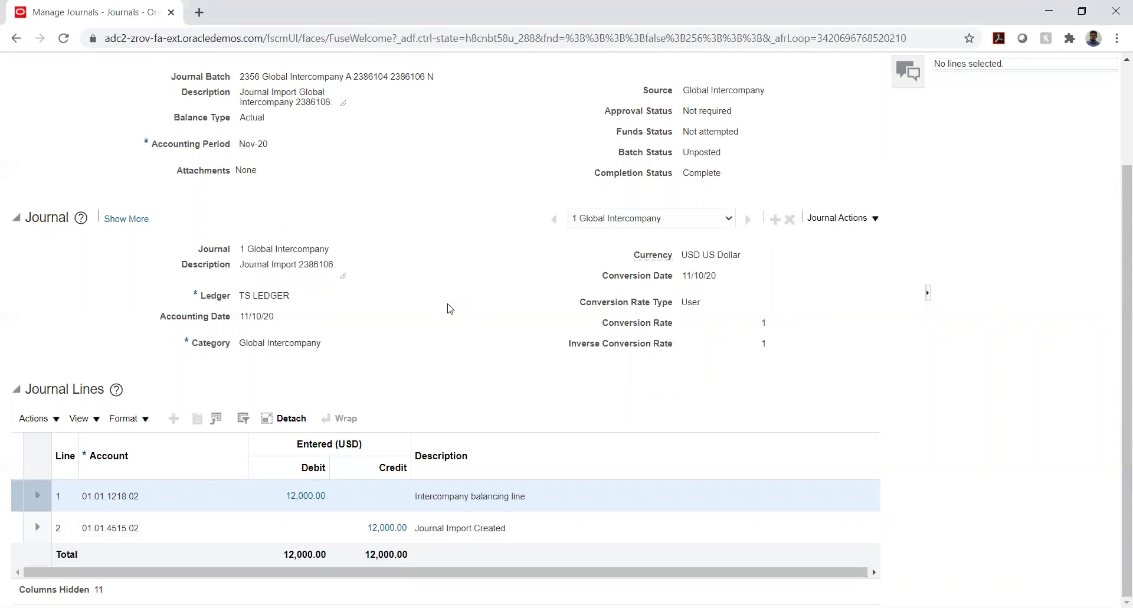
{"action": "scroll", "coordinate": [450, 308], "scroll_direction": "up", "scroll_amount": 2}
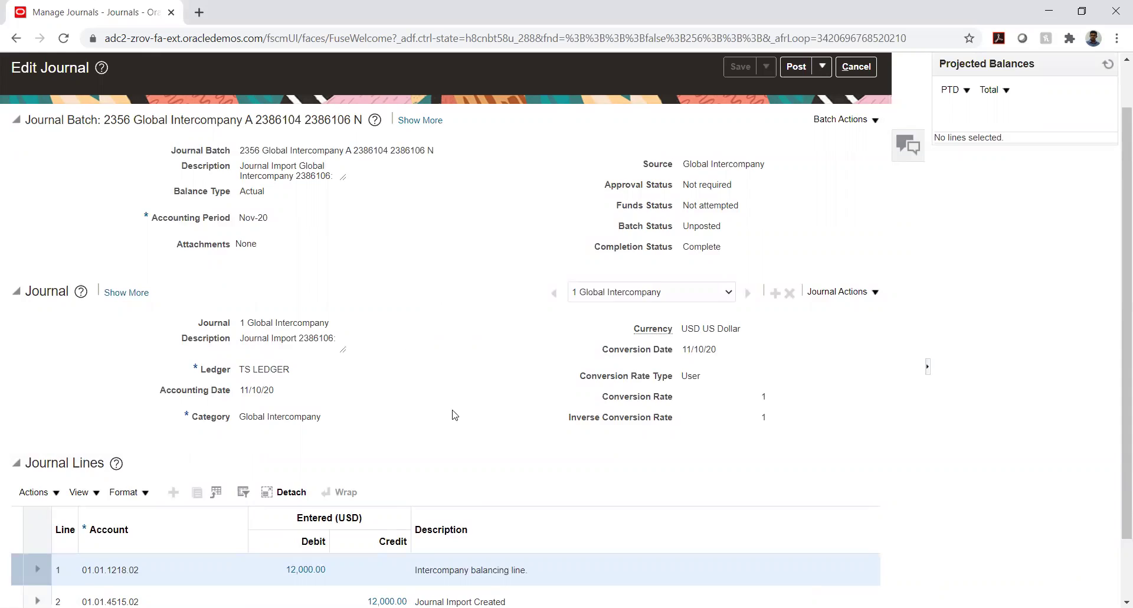
{"action": "scroll", "coordinate": [441, 362], "scroll_direction": "down", "scroll_amount": 1}
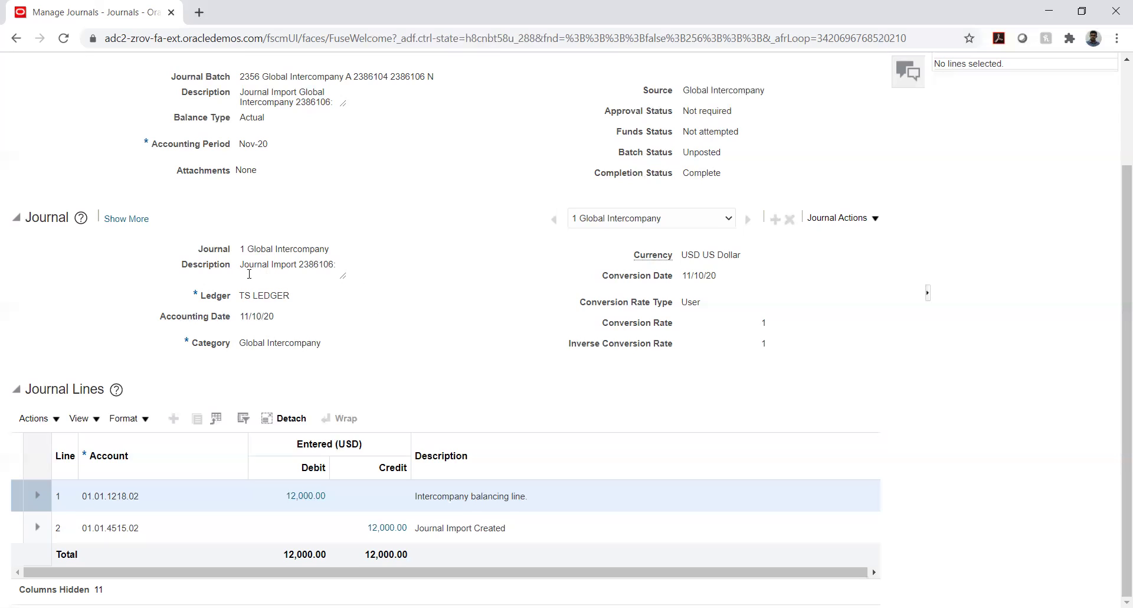
{"action": "left_click_drag", "start_coordinate": [240, 264], "coordinate": [323, 275]}
{"action": "left_click", "coordinate": [341, 275]}
{"action": "triple_click", "coordinate": [334, 268]}
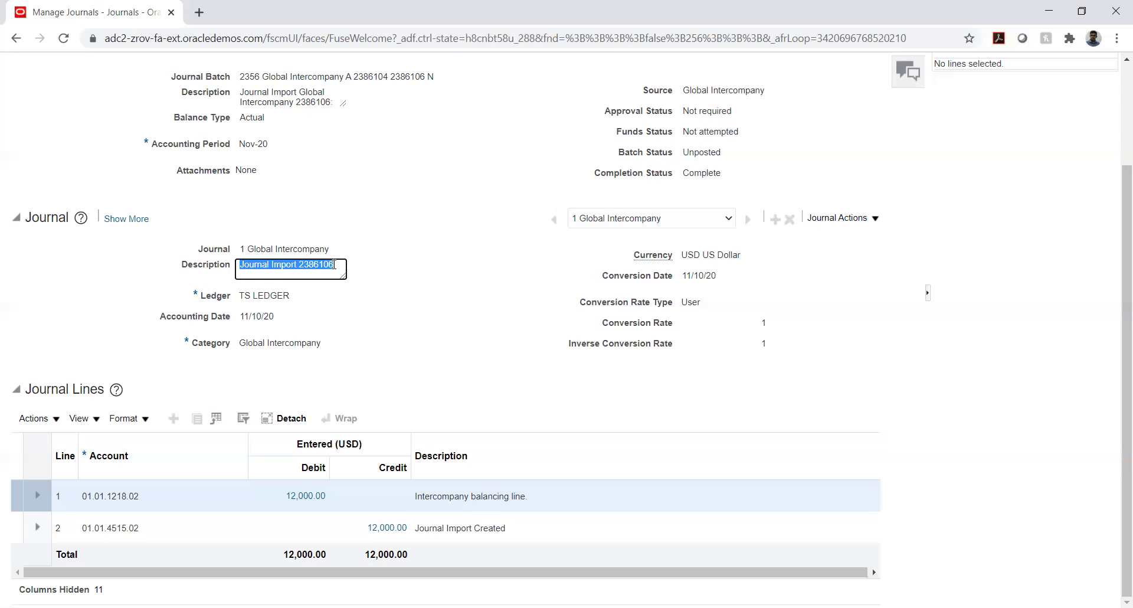
{"action": "left_click", "coordinate": [464, 244]}
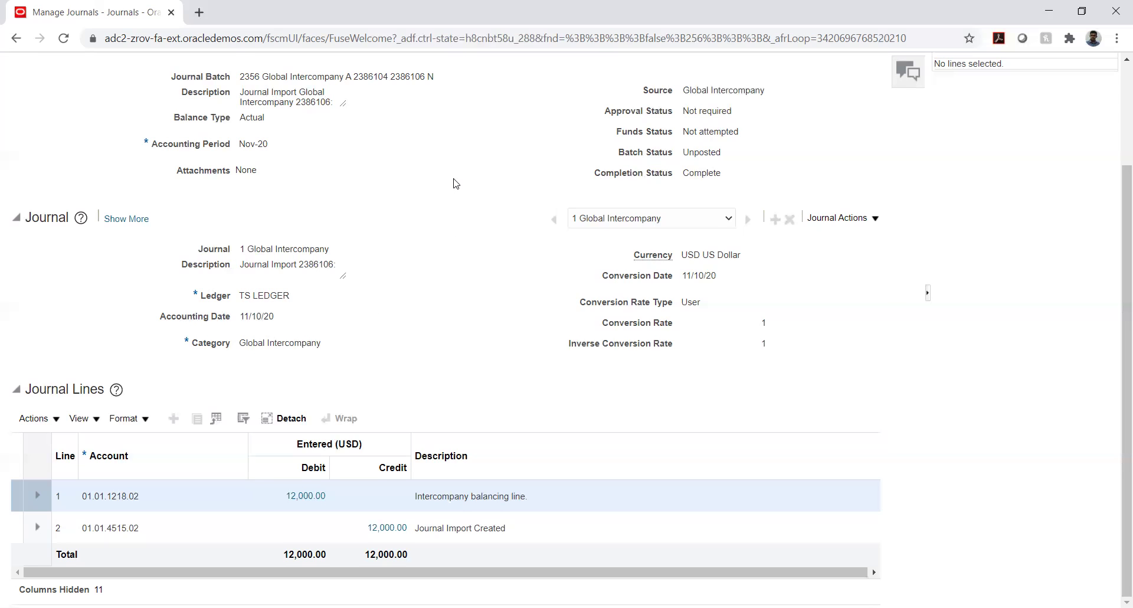
{"action": "scroll", "coordinate": [451, 184], "scroll_direction": "up", "scroll_amount": 3}
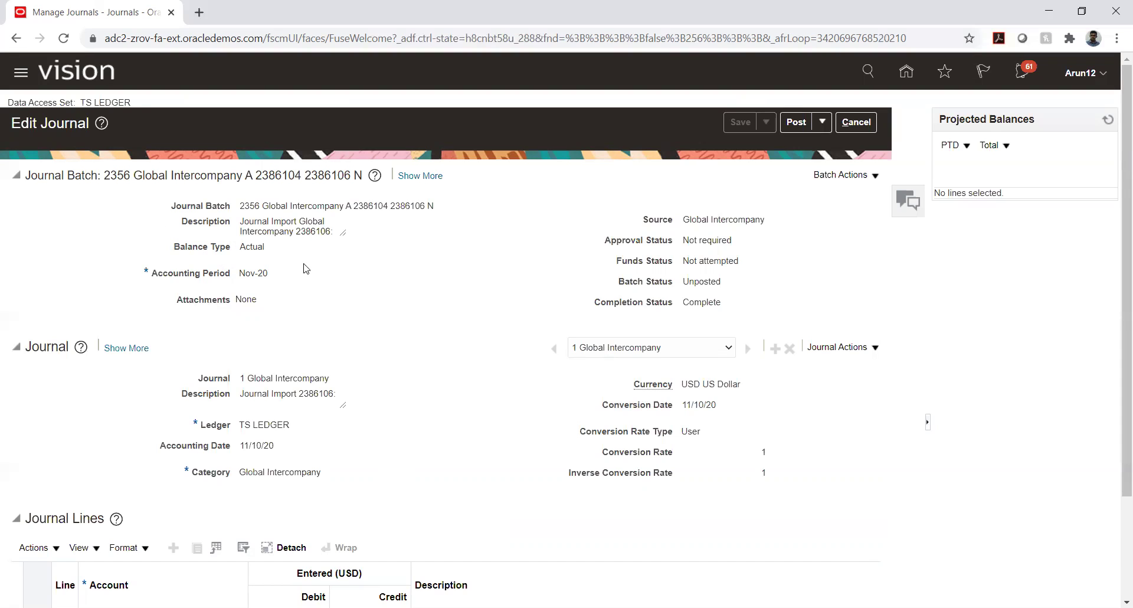
Inspect the account segment descriptions of the 01.01.4515.02 and 01.01.1218.02 journal lines
{"action": "scroll", "coordinate": [447, 273], "scroll_direction": "down", "scroll_amount": 1}
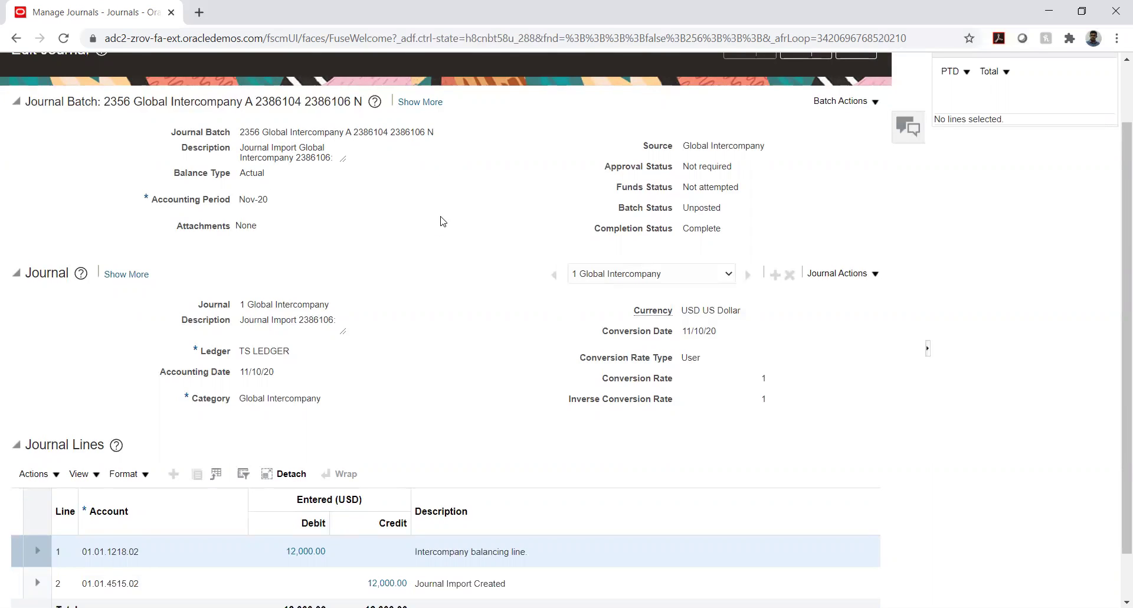
{"action": "scroll", "coordinate": [419, 245], "scroll_direction": "down", "scroll_amount": 1}
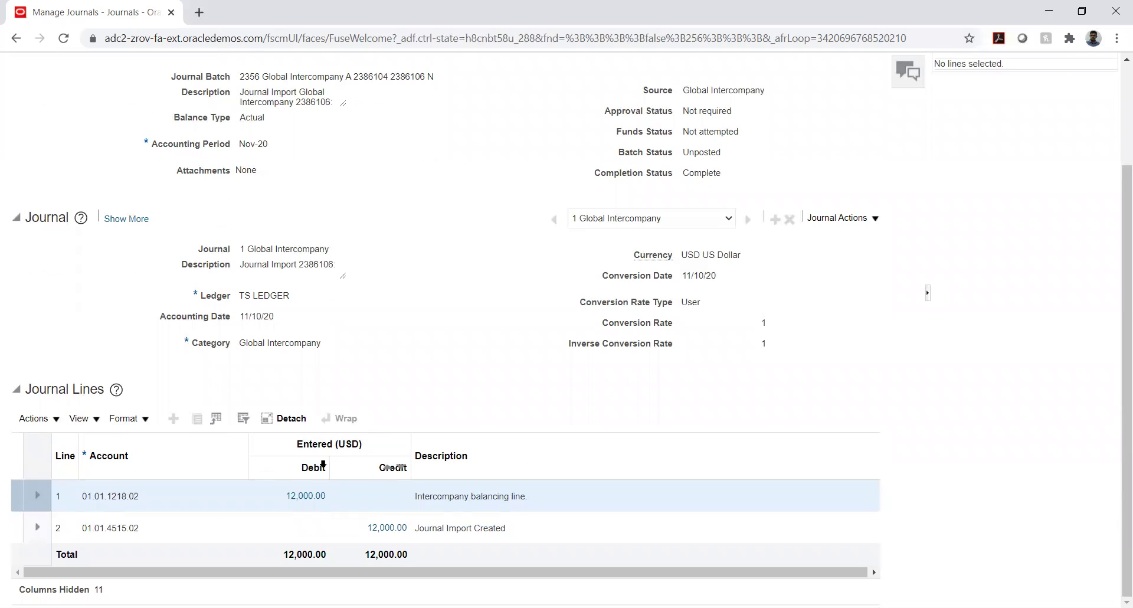
{"action": "left_click", "coordinate": [109, 528]}
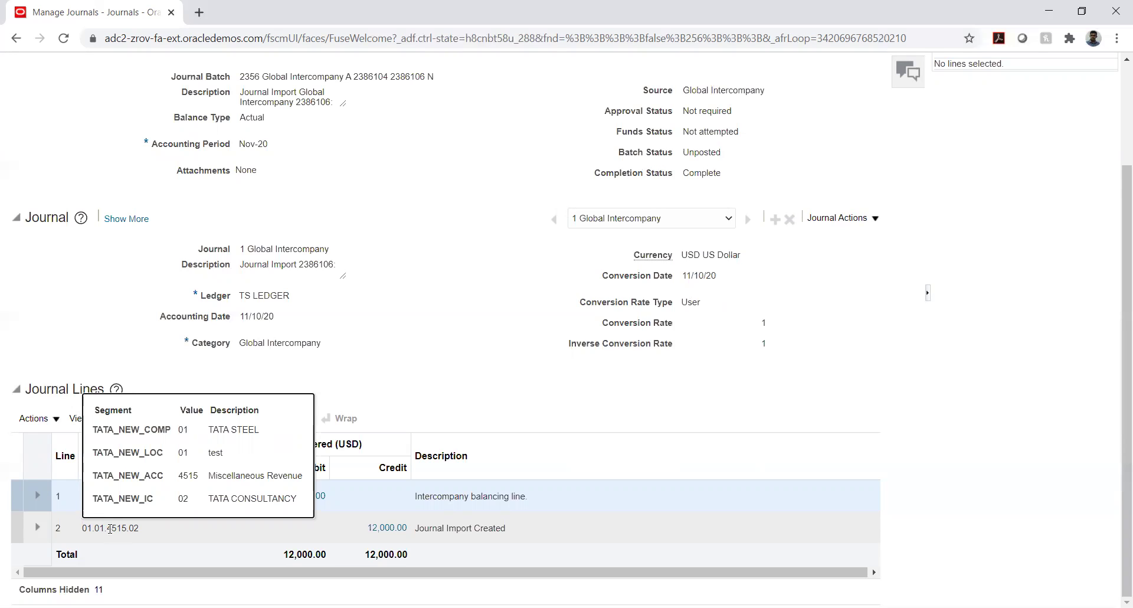
{"action": "left_click", "coordinate": [120, 582]}
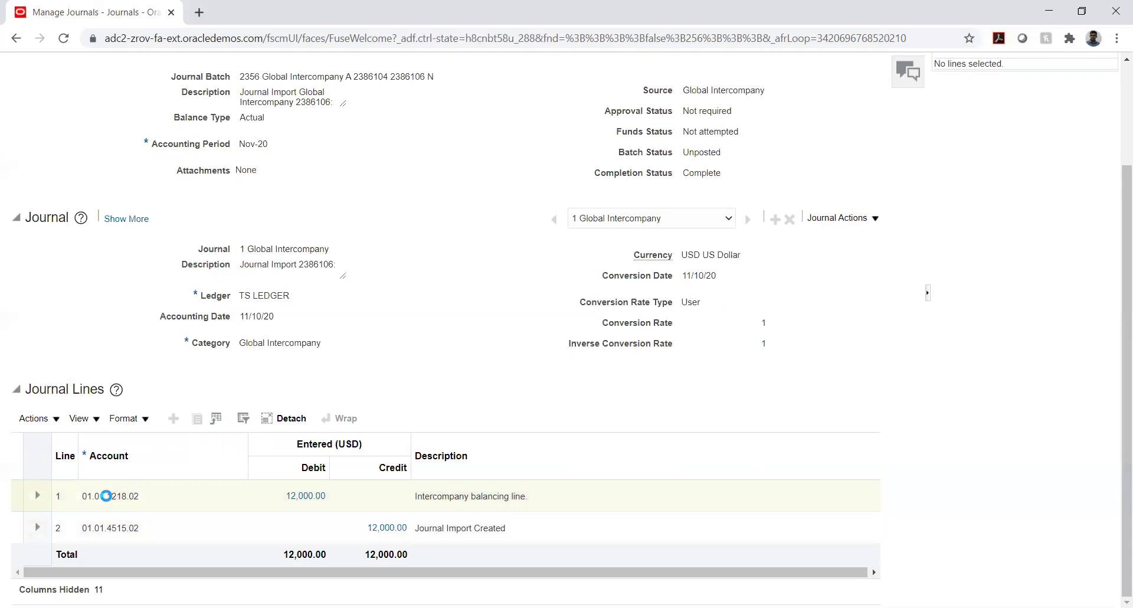
{"action": "mouse_move", "coordinate": [112, 497]}
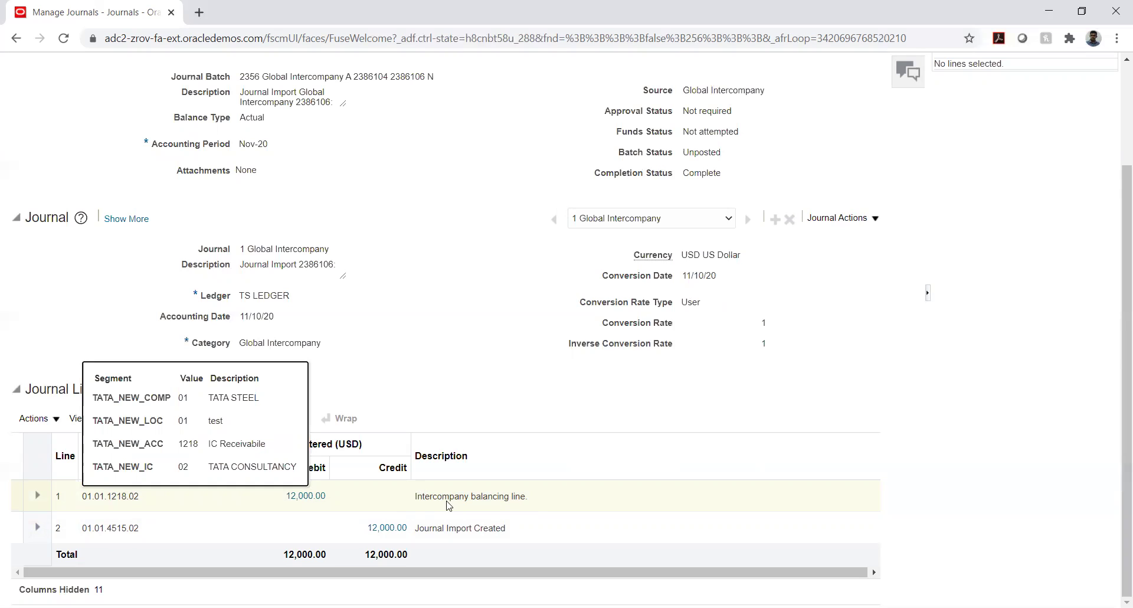
{"action": "left_click", "coordinate": [479, 389]}
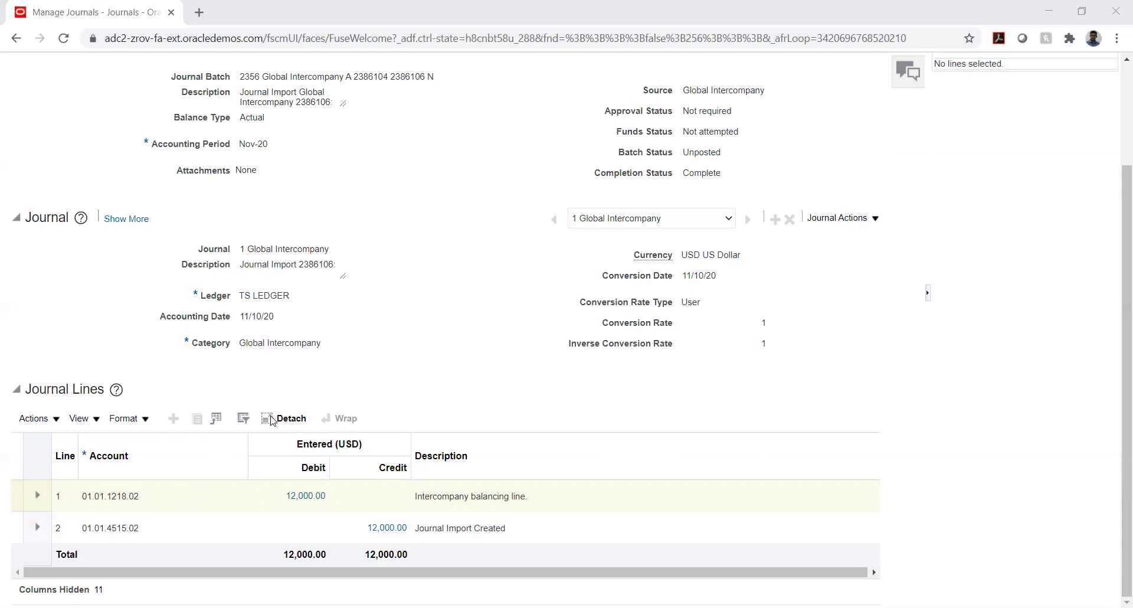
{"action": "left_click", "coordinate": [110, 526]}
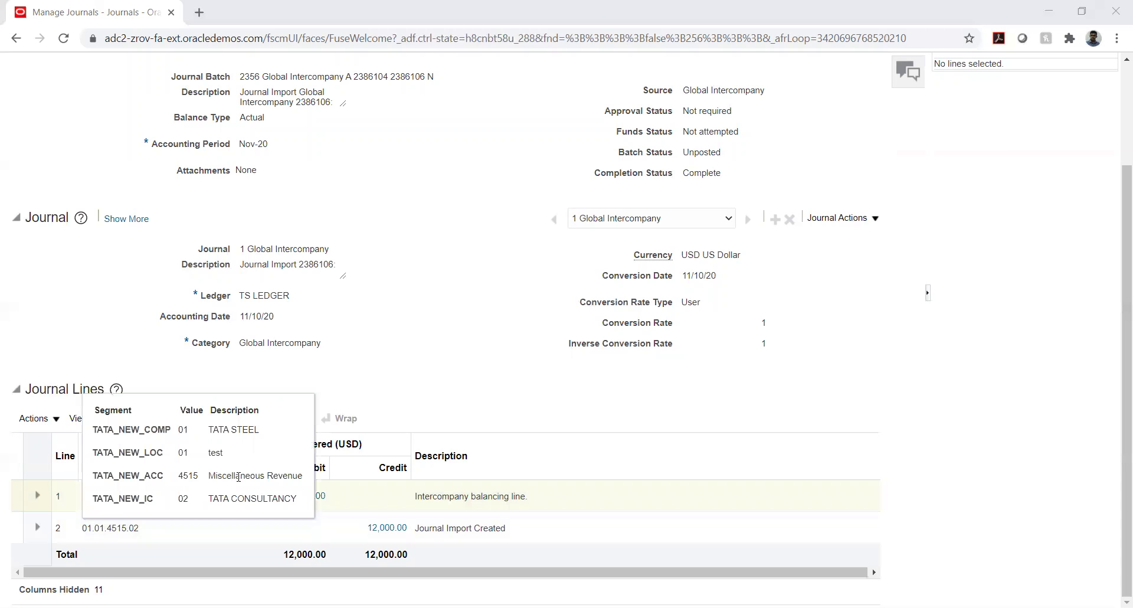
{"action": "left_click", "coordinate": [412, 387]}
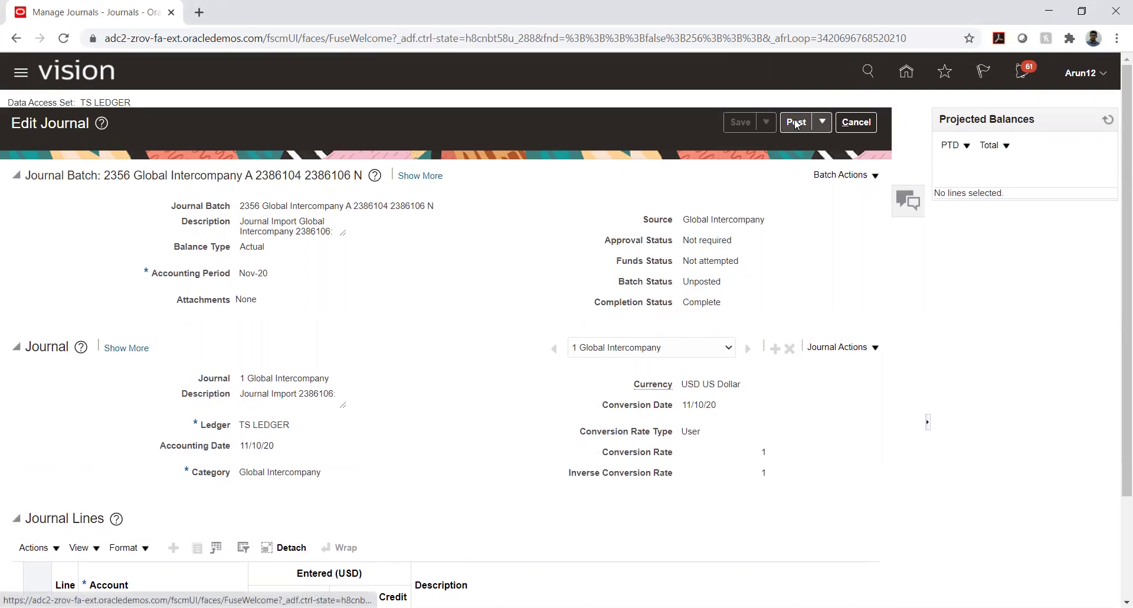
Close the TS LEDGER journal without posting it and return to the Manage Journals results
{"action": "left_click", "coordinate": [859, 124]}
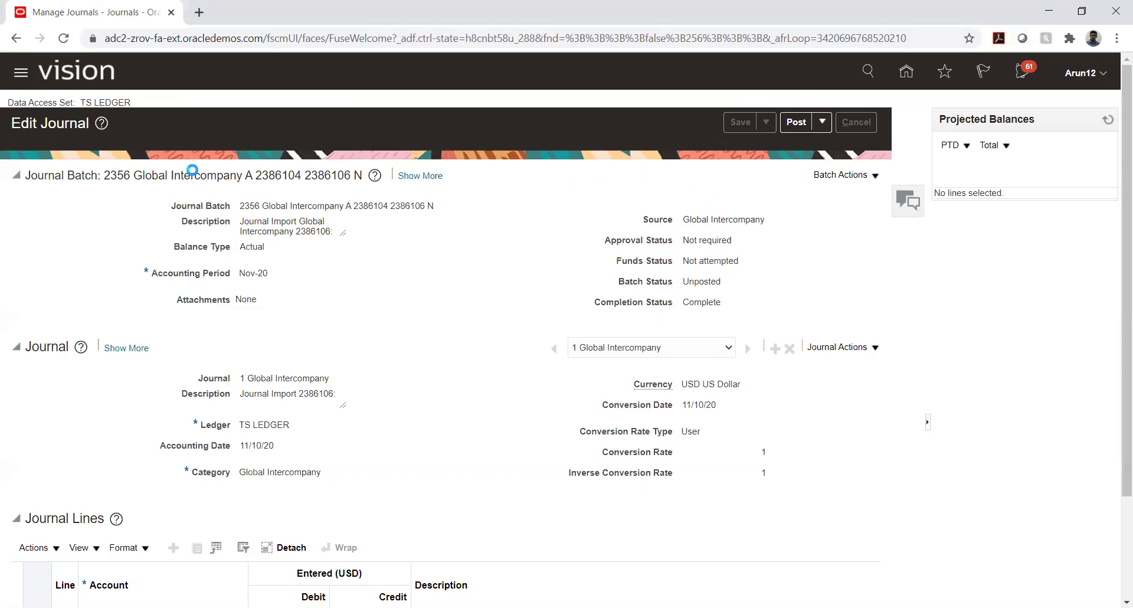
{"action": "left_click", "coordinate": [64, 38]}
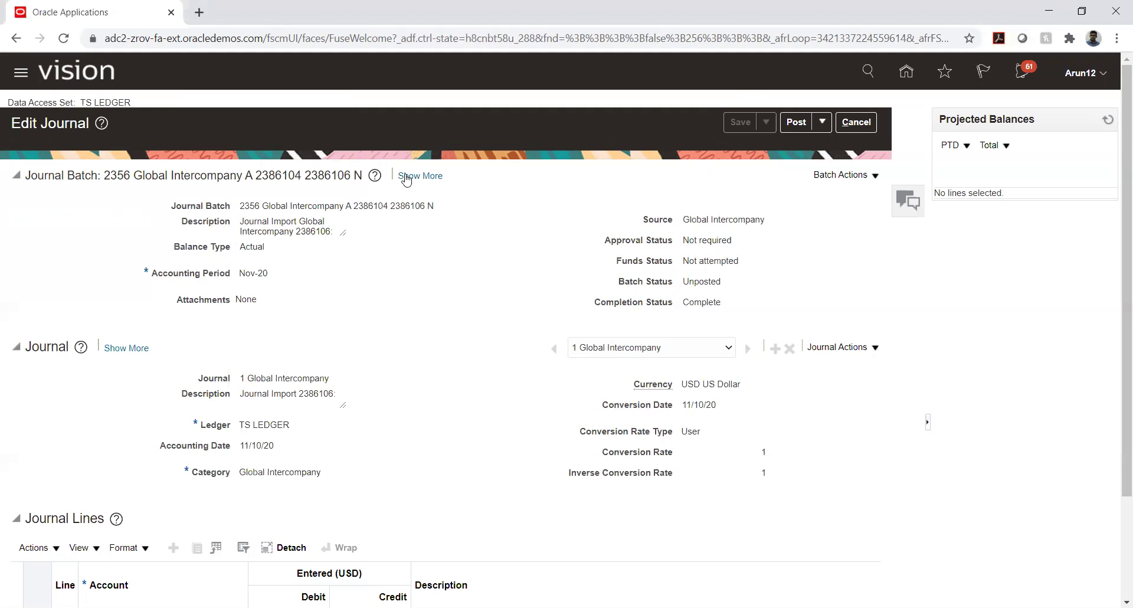
{"action": "left_click", "coordinate": [856, 122]}
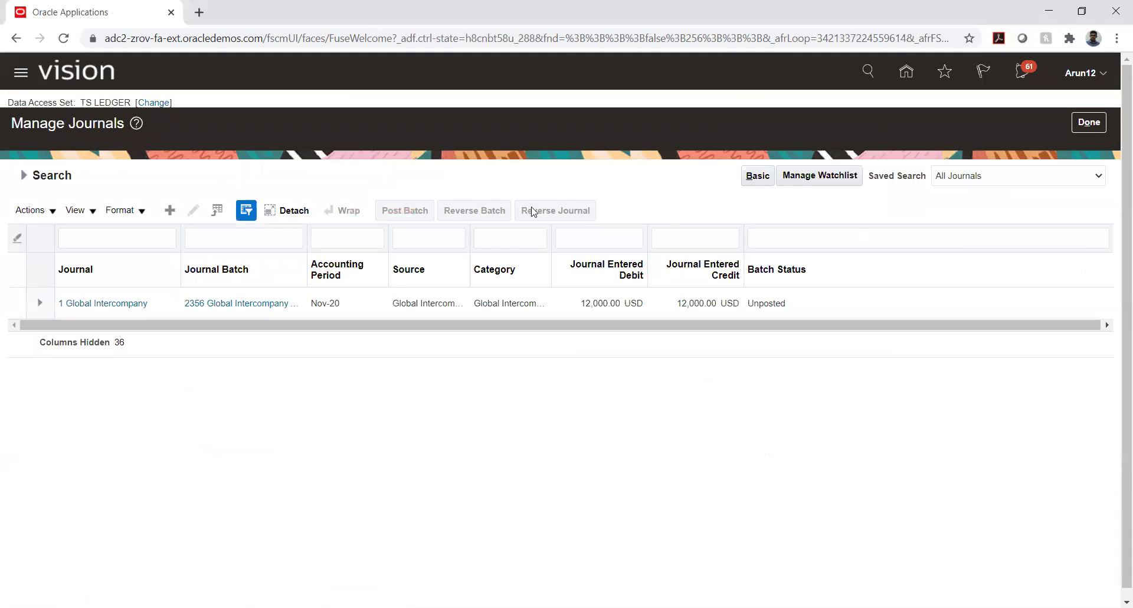
Change the data access set to TKS LEDGER
{"action": "left_click", "coordinate": [164, 105]}
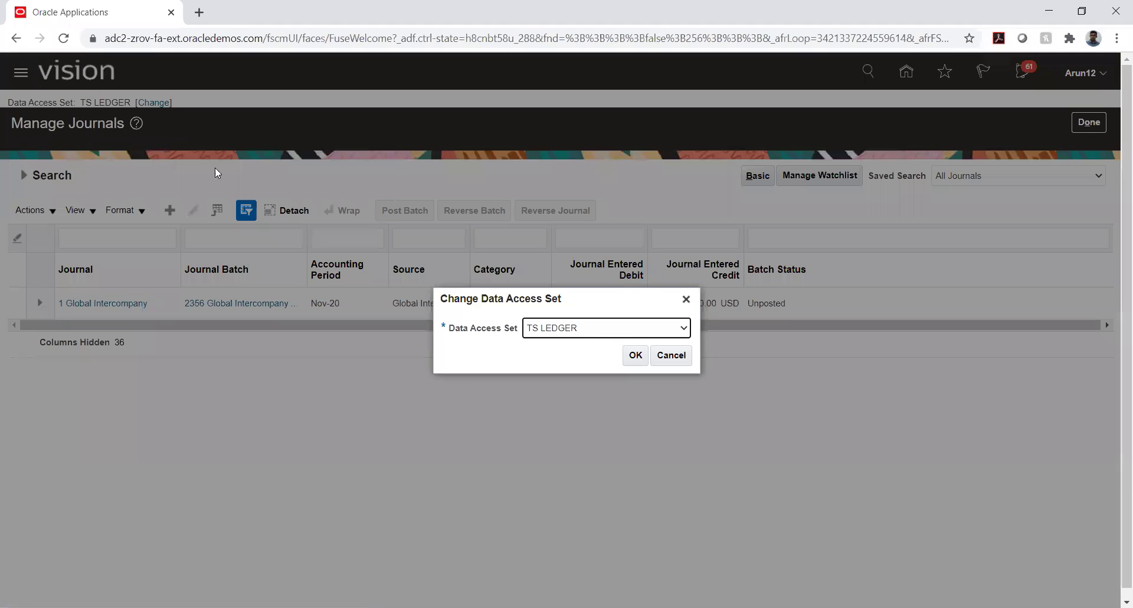
{"action": "left_click", "coordinate": [561, 330]}
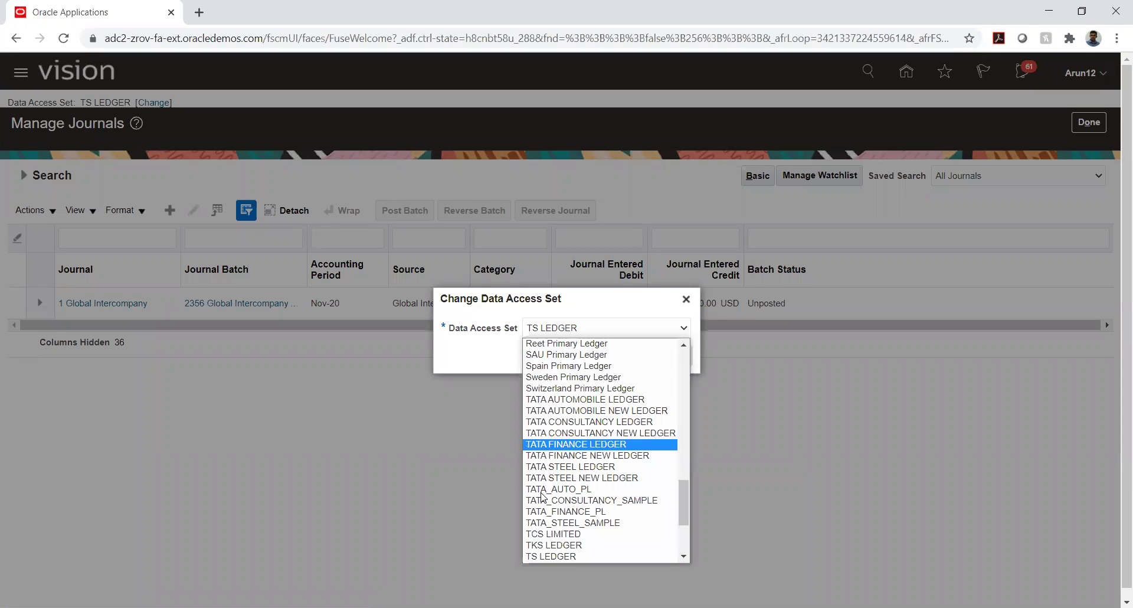
{"action": "left_click", "coordinate": [555, 545]}
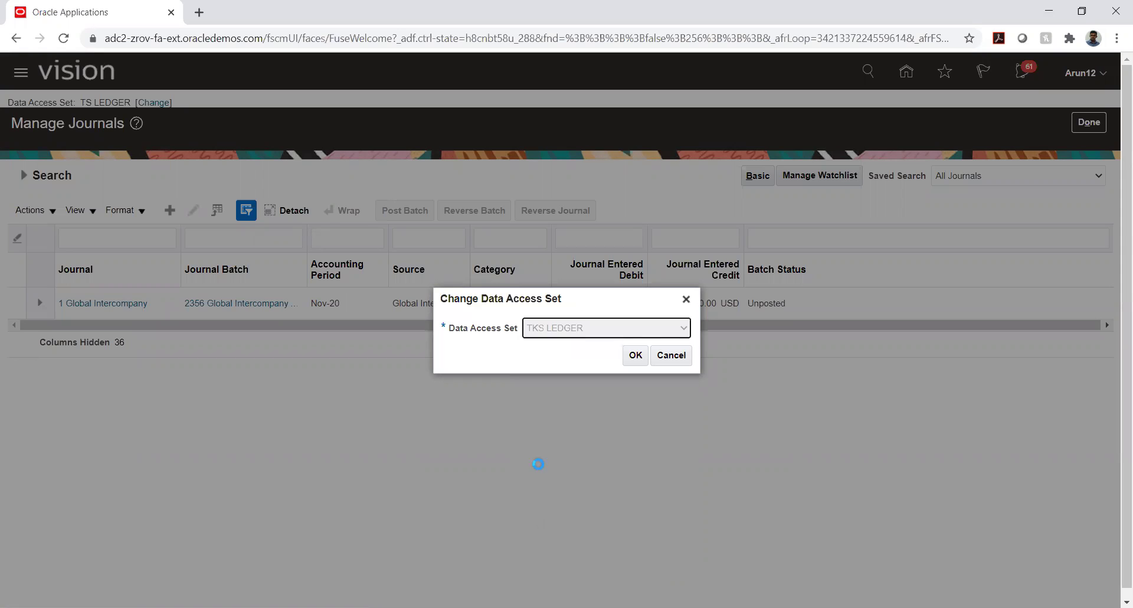
{"action": "left_click", "coordinate": [635, 355]}
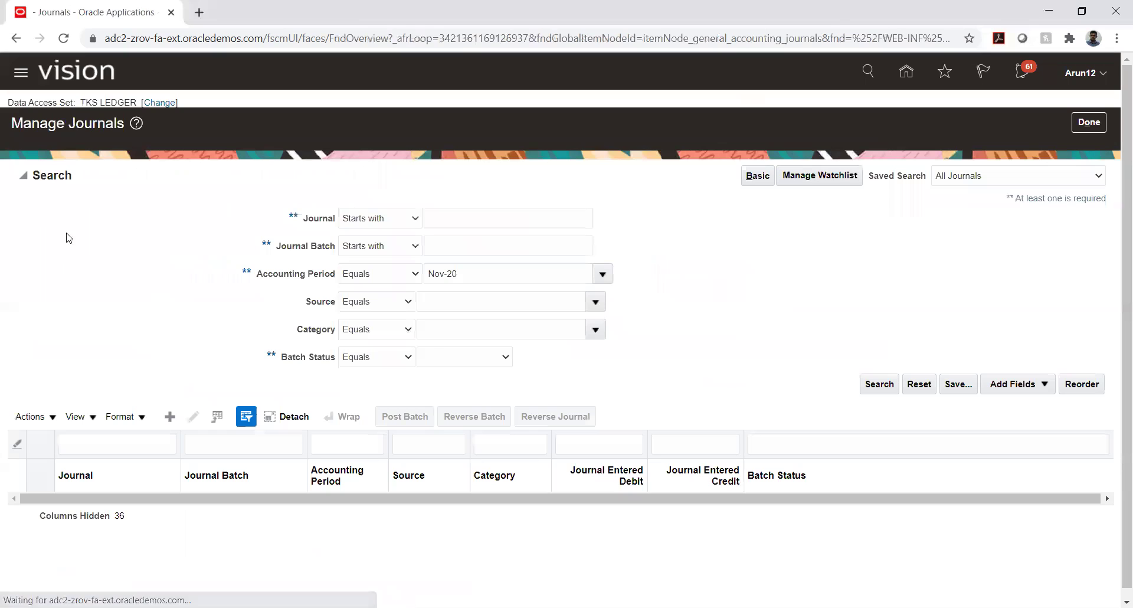
Look up the source by description %global%, select Global Intercompany, and search the Nov-20 journals in TKS LEDGER
{"action": "left_click", "coordinate": [596, 303]}
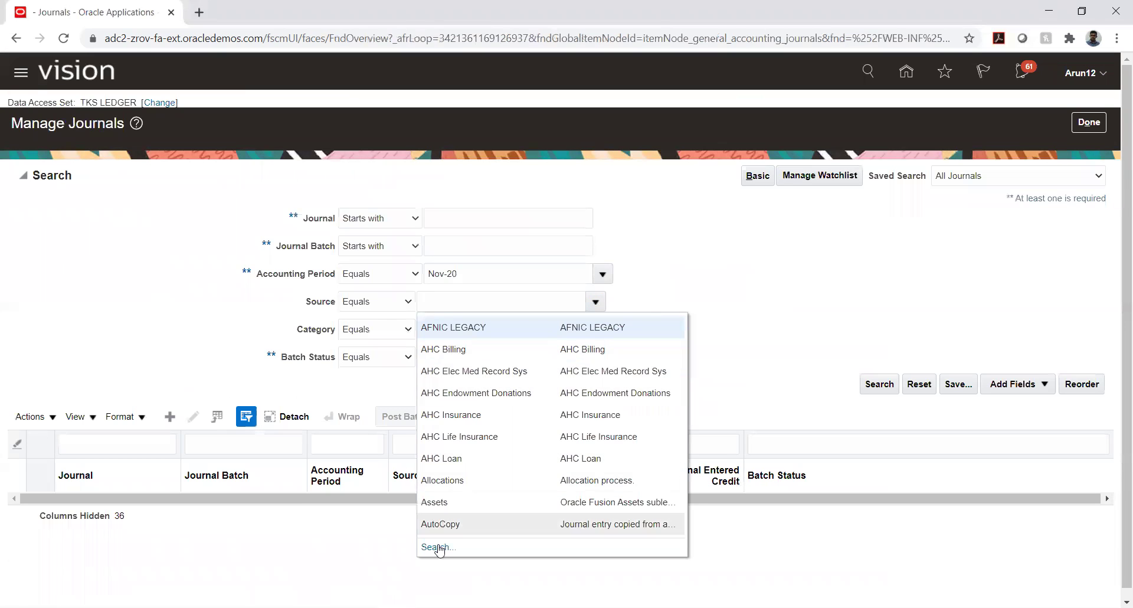
{"action": "left_click", "coordinate": [437, 547]}
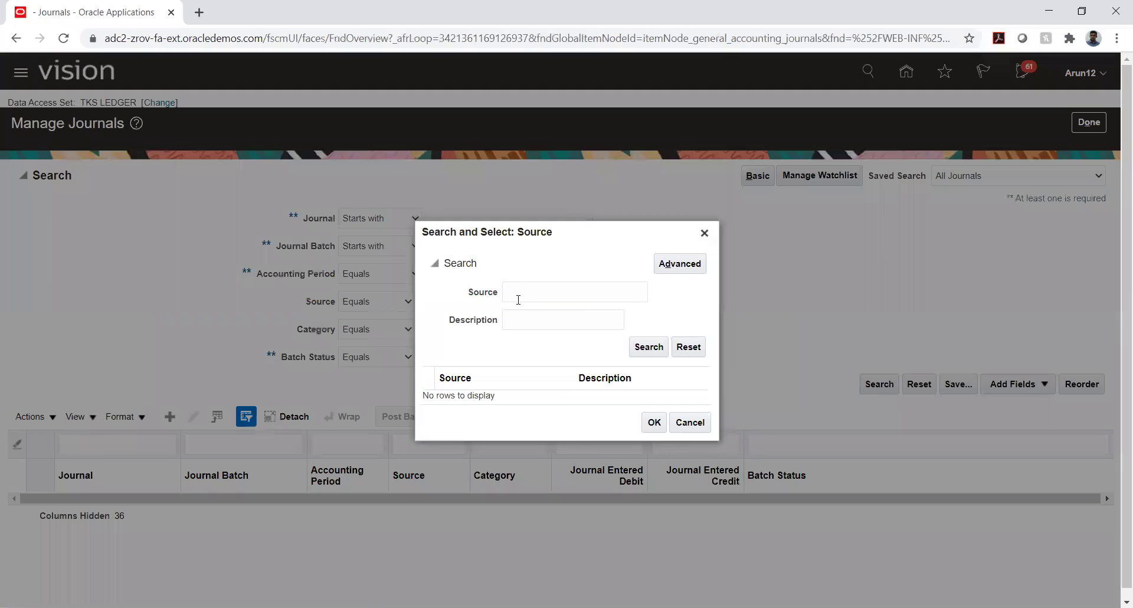
{"action": "left_click", "coordinate": [526, 297]}
{"action": "left_click", "coordinate": [530, 315]}
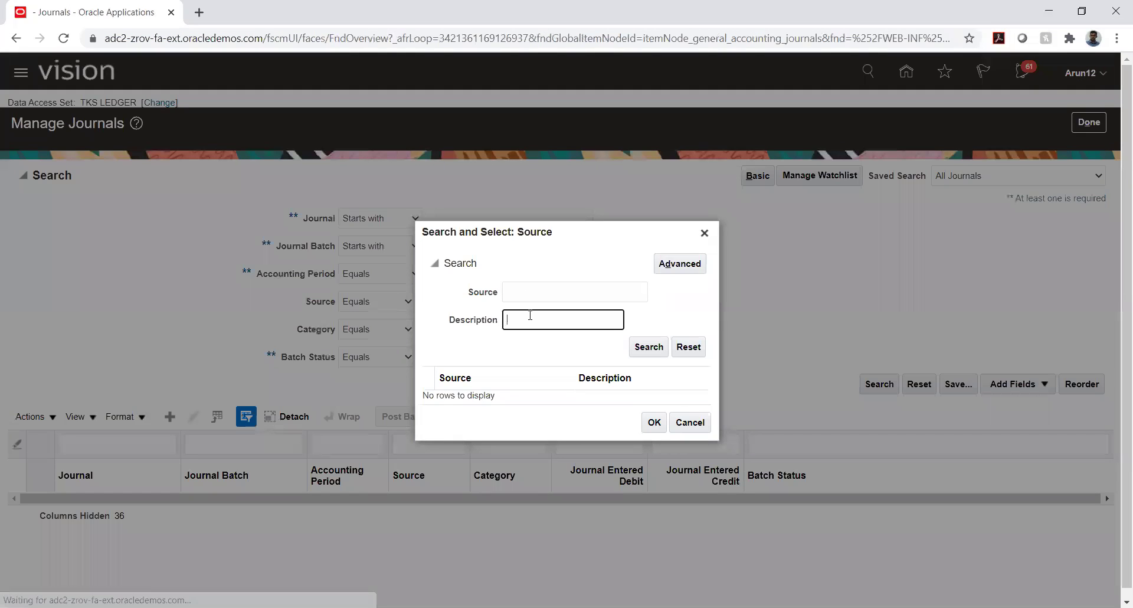
{"action": "type", "text": "%g"}
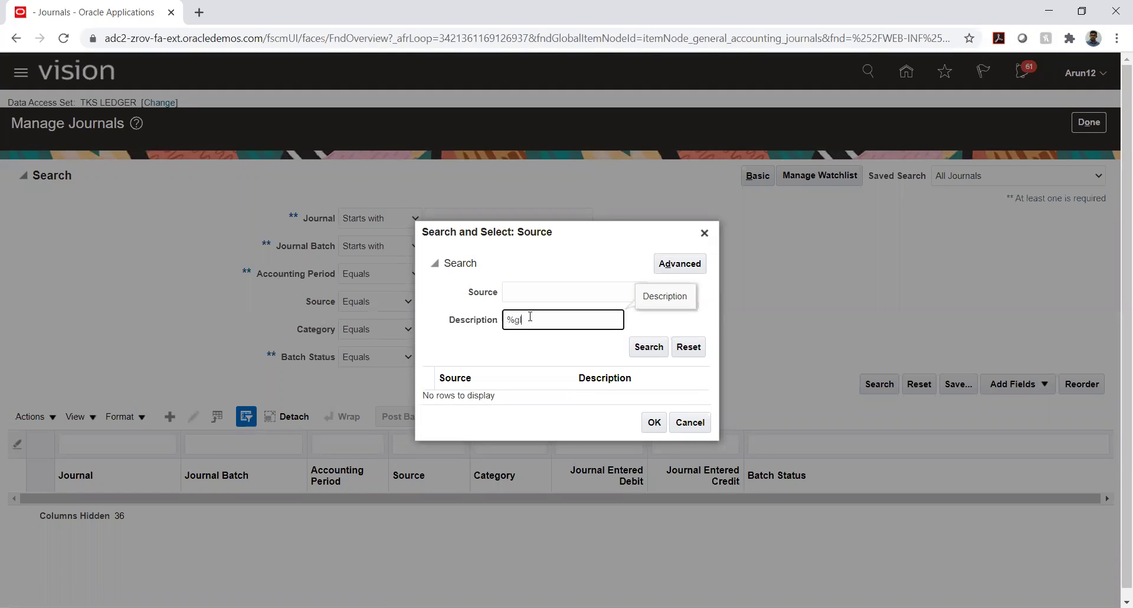
{"action": "type", "text": "lobal%"}
{"action": "key", "text": "Return"}
{"action": "left_click", "coordinate": [555, 397]}
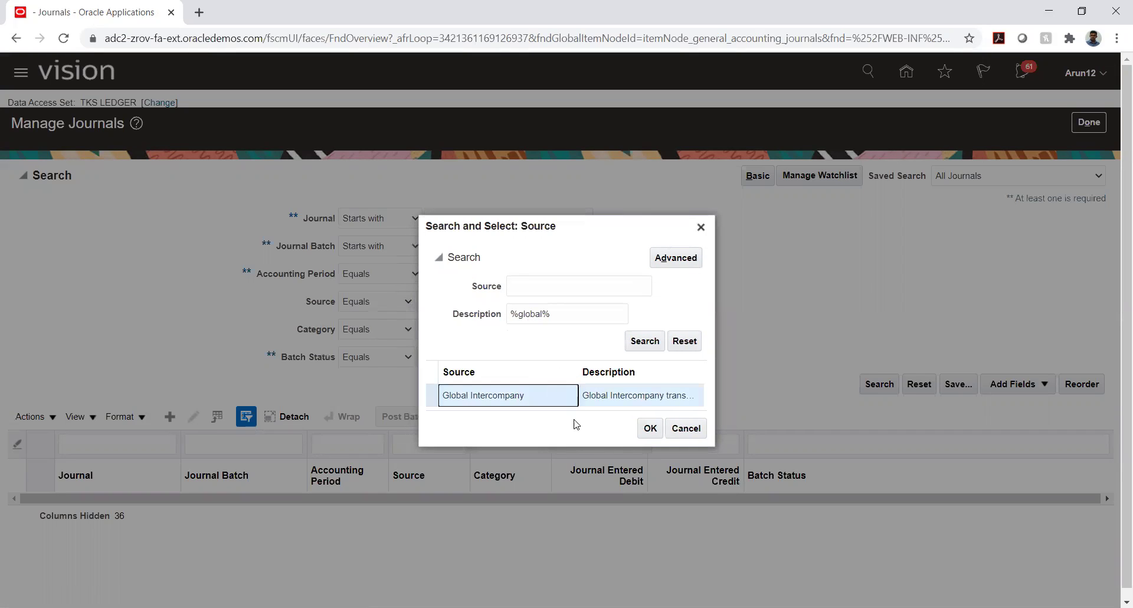
{"action": "left_click", "coordinate": [648, 437]}
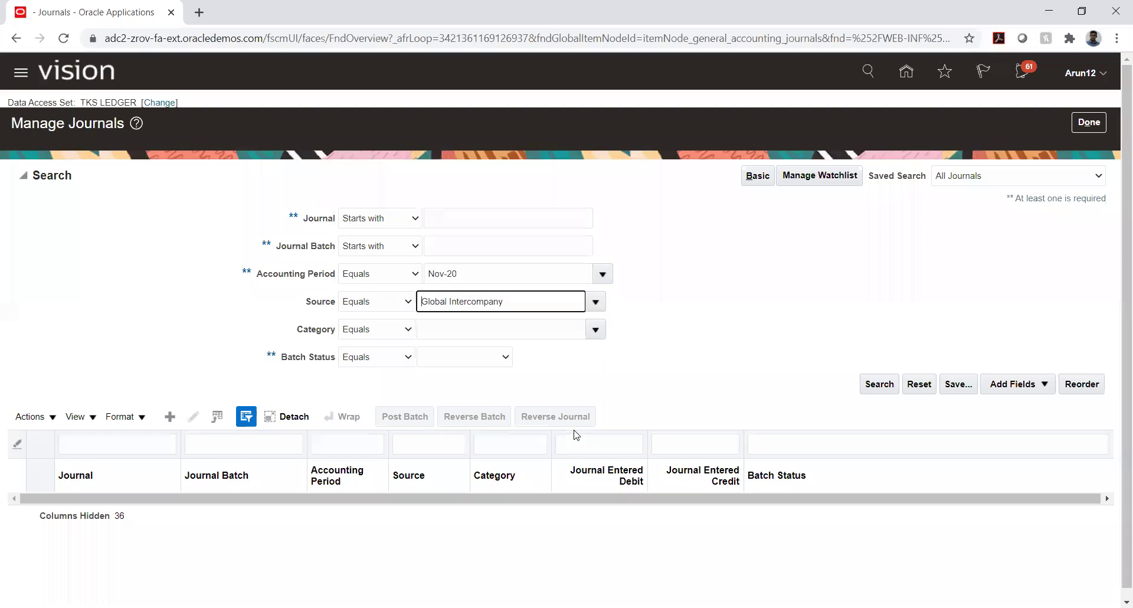
{"action": "left_click", "coordinate": [879, 384]}
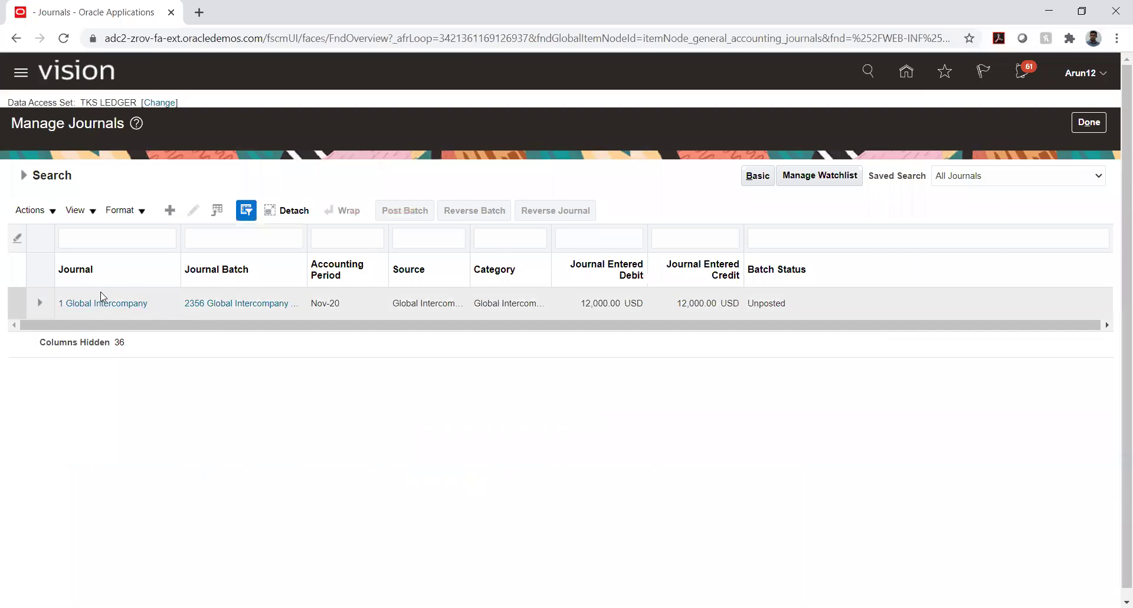
Open the TKS LEDGER 1 Global Intercompany journal and examine its header details and the account segments of its lines
{"action": "left_click", "coordinate": [93, 305]}
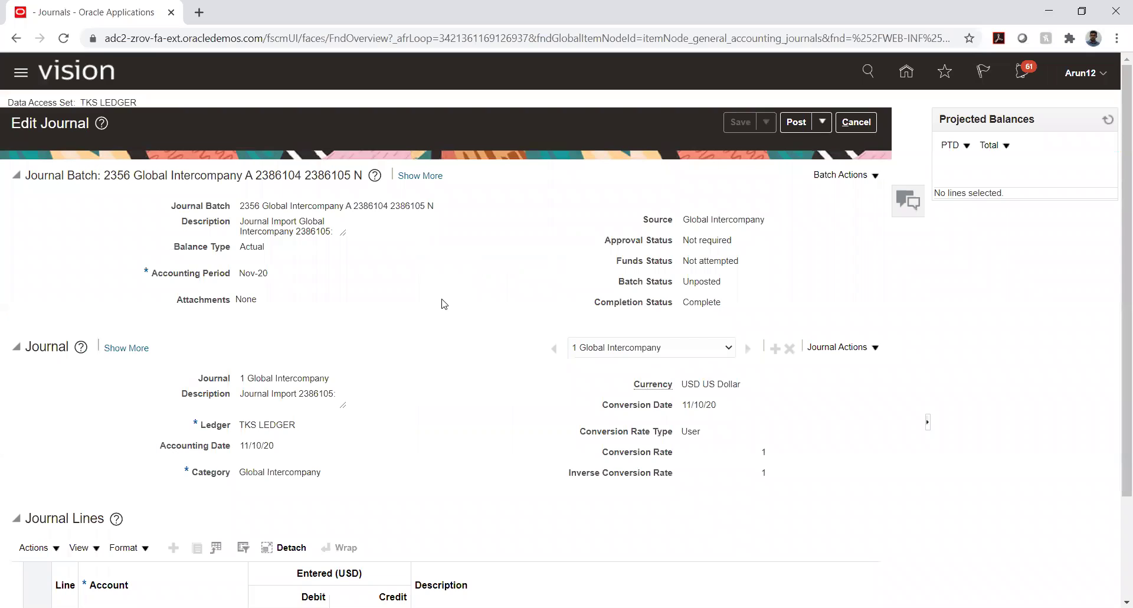
{"action": "scroll", "coordinate": [443, 304], "scroll_direction": "down", "scroll_amount": 2}
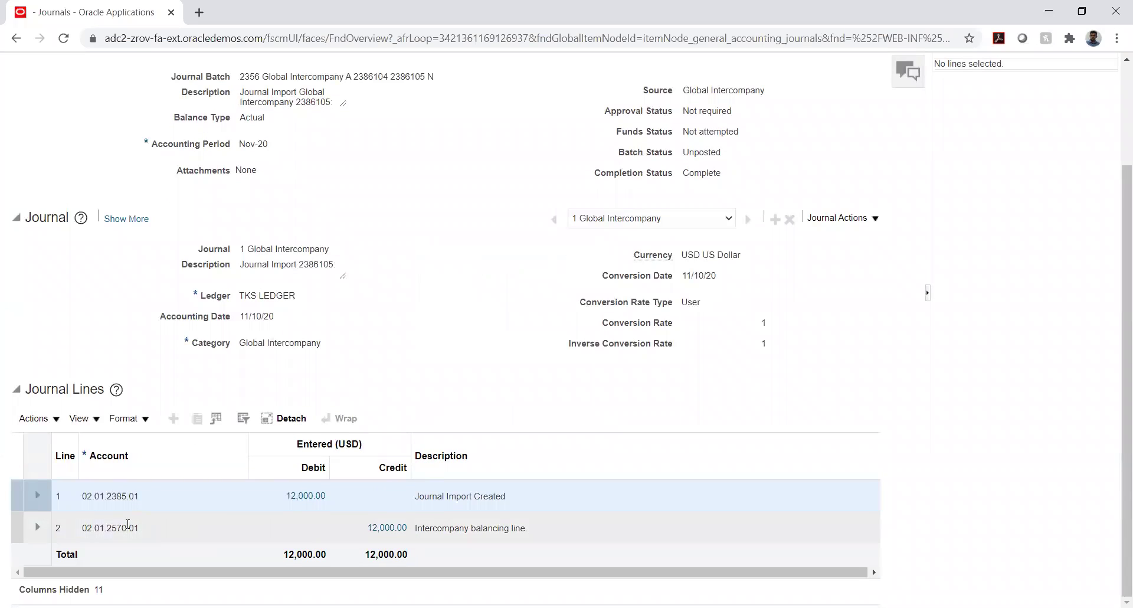
{"action": "left_click", "coordinate": [113, 494]}
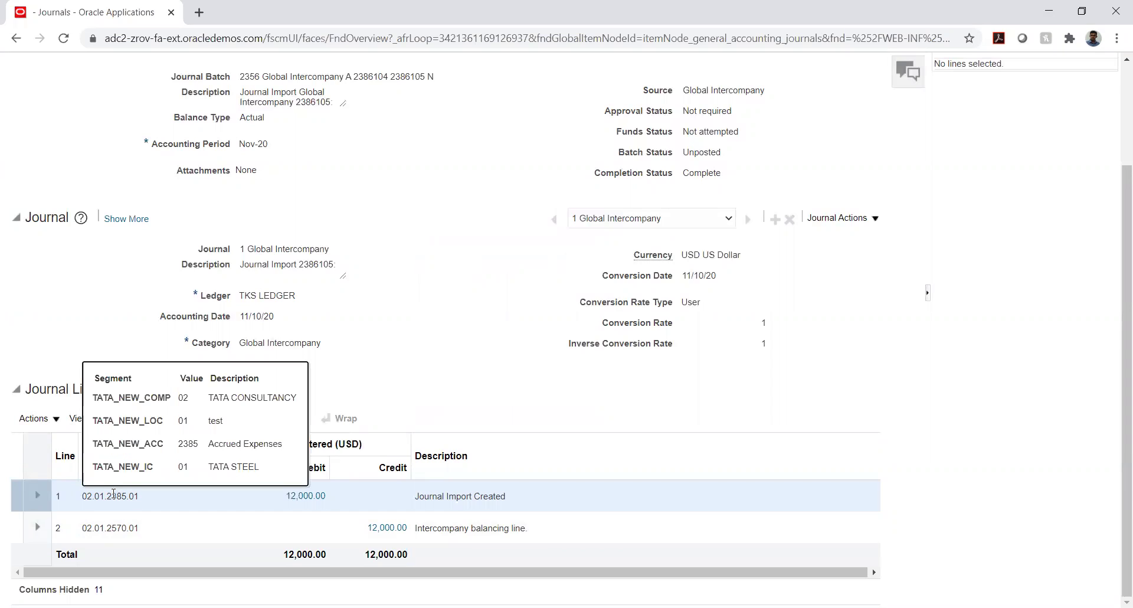
{"action": "left_click", "coordinate": [101, 528]}
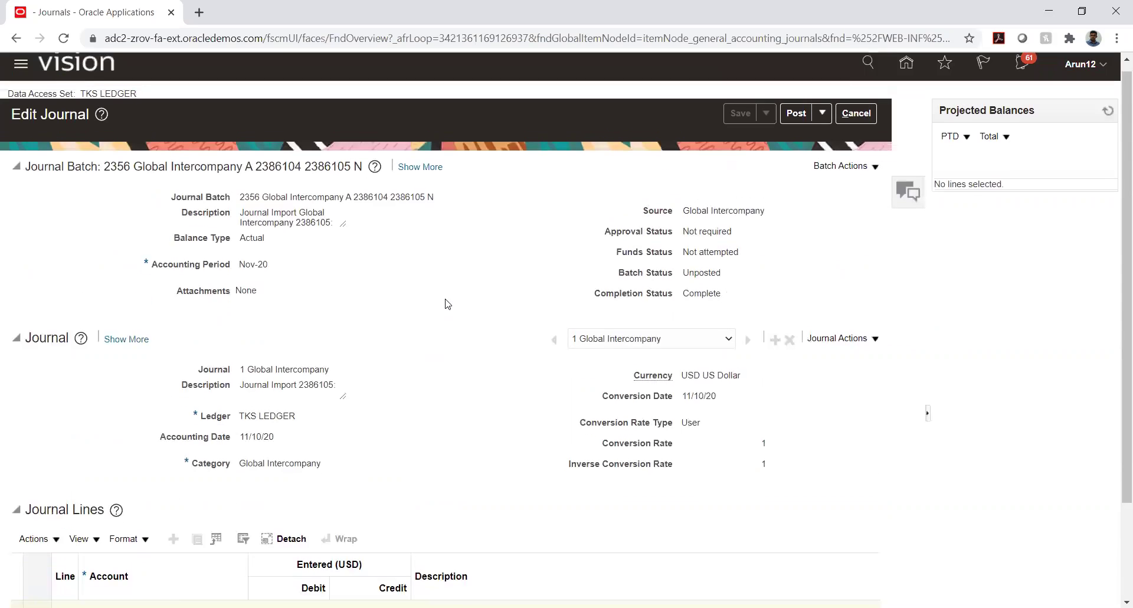
{"action": "scroll", "coordinate": [445, 304], "scroll_direction": "up", "scroll_amount": 2}
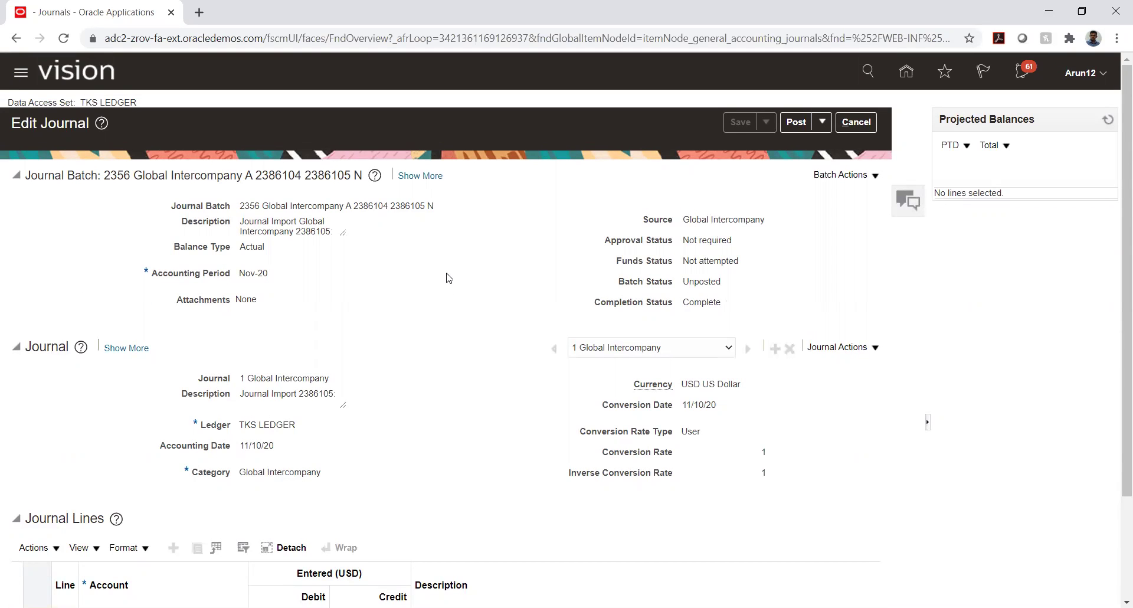
{"action": "scroll", "coordinate": [419, 311], "scroll_direction": "down", "scroll_amount": 2}
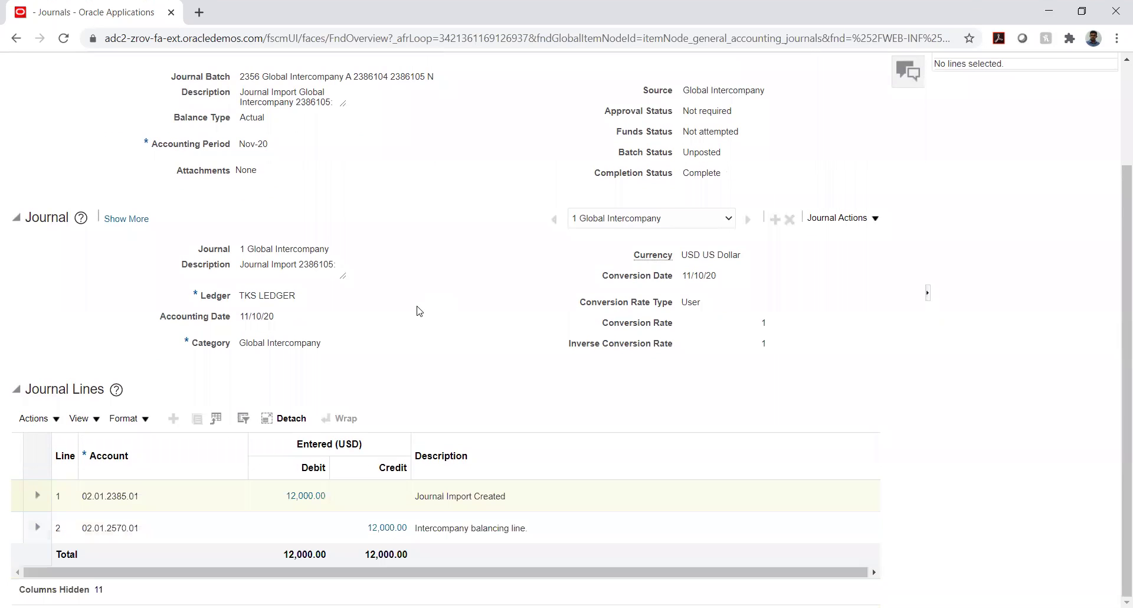
{"action": "scroll", "coordinate": [419, 311], "scroll_direction": "up", "scroll_amount": 2}
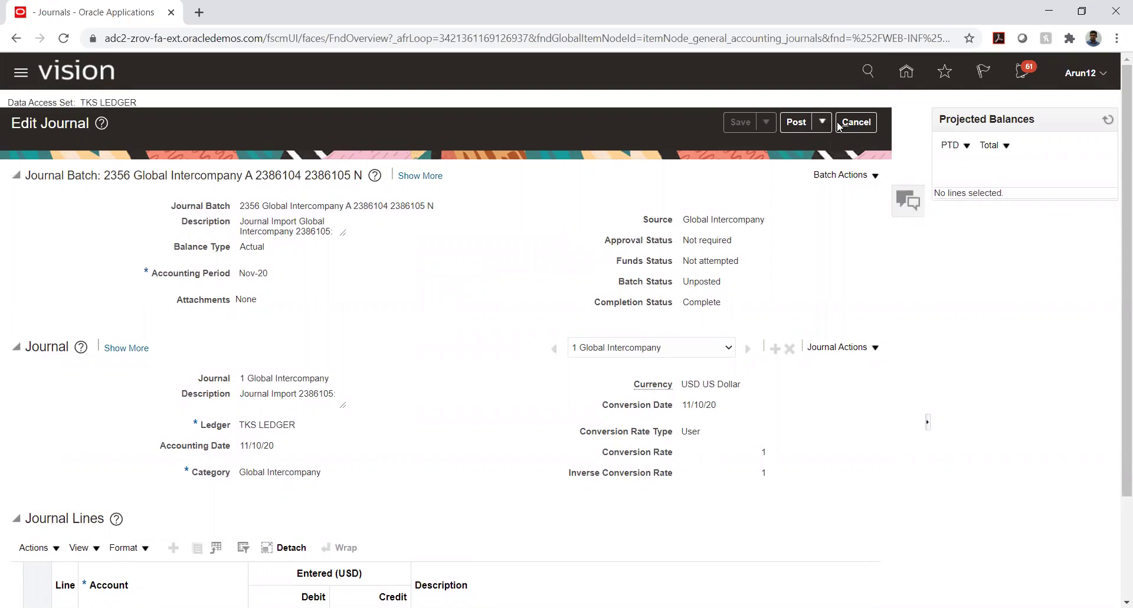
Close the TKS LEDGER journal without posting it and open the Intercompany Transactions overview
{"action": "left_click", "coordinate": [857, 124]}
{"action": "left_click", "coordinate": [905, 72]}
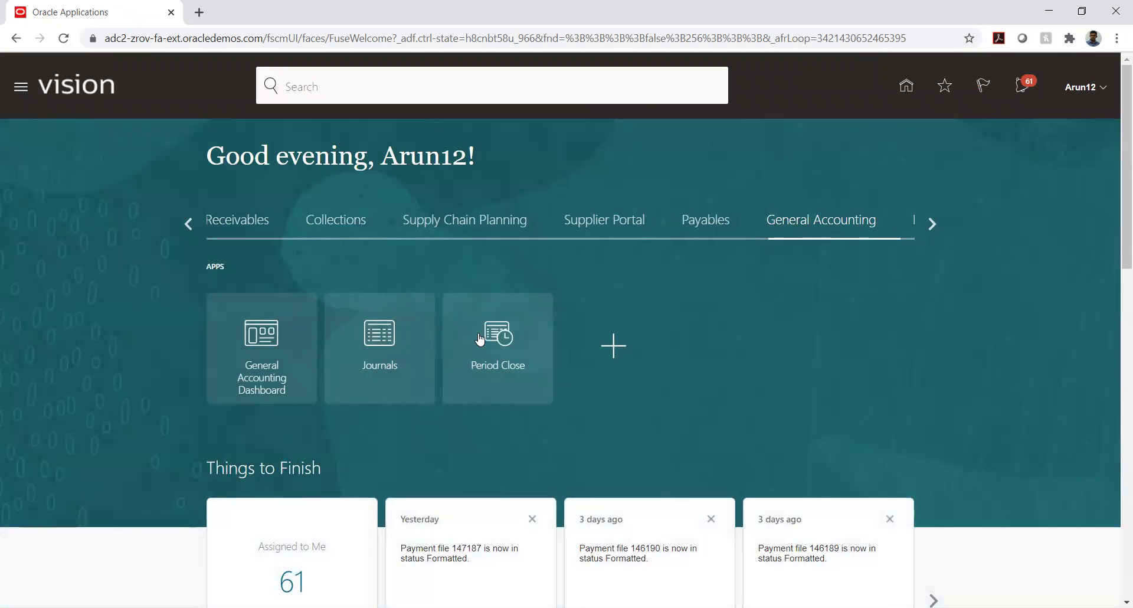
{"action": "left_click", "coordinate": [933, 224]}
{"action": "left_click", "coordinate": [430, 227]}
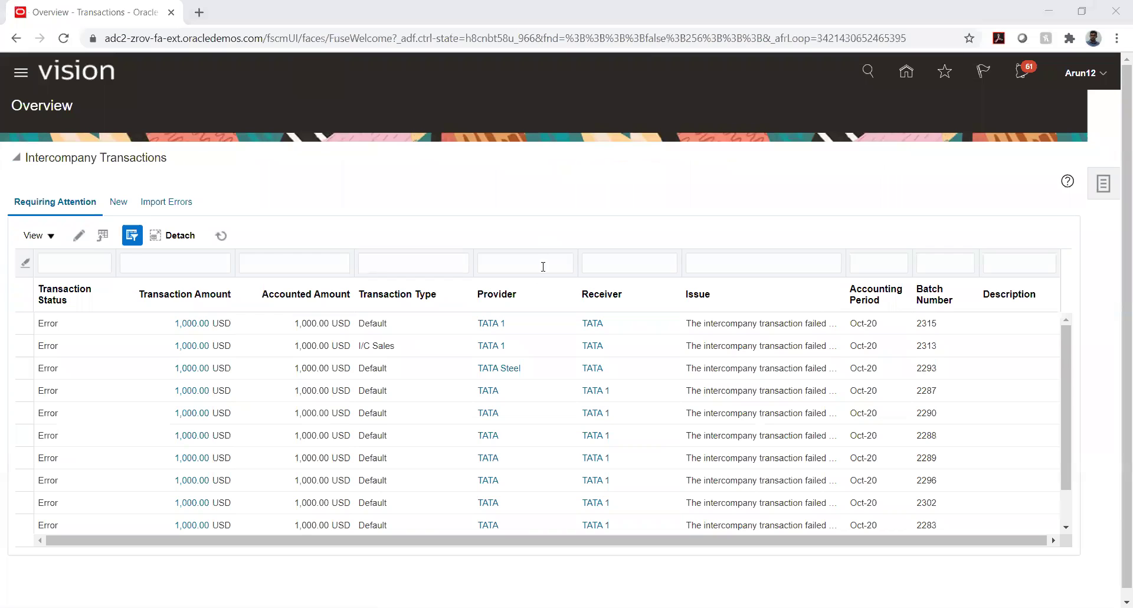
Create a new intercompany batch with provider TS_01_I/C and transaction type I/C Shared Services
{"action": "left_click", "coordinate": [1103, 184]}
{"action": "left_click", "coordinate": [1000, 144]}
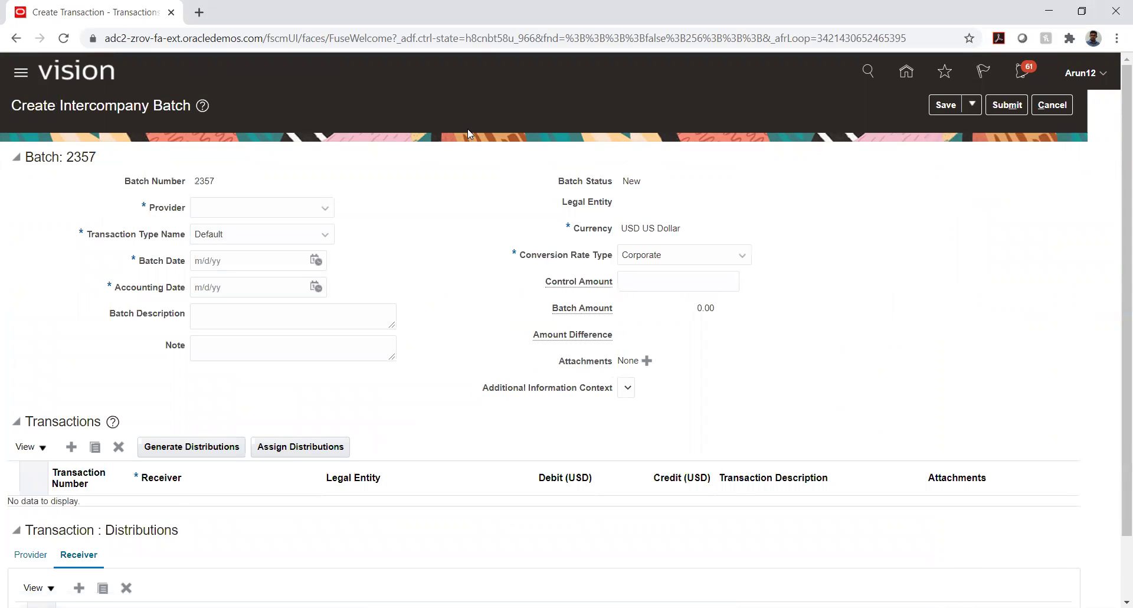
{"action": "left_click", "coordinate": [273, 201]}
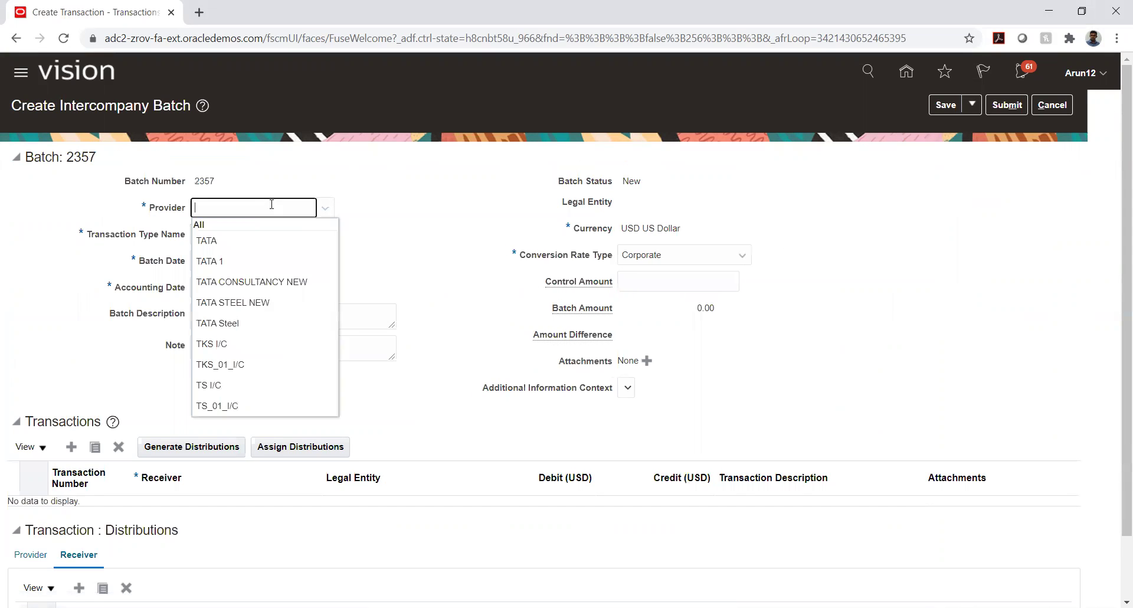
{"action": "left_click", "coordinate": [233, 406]}
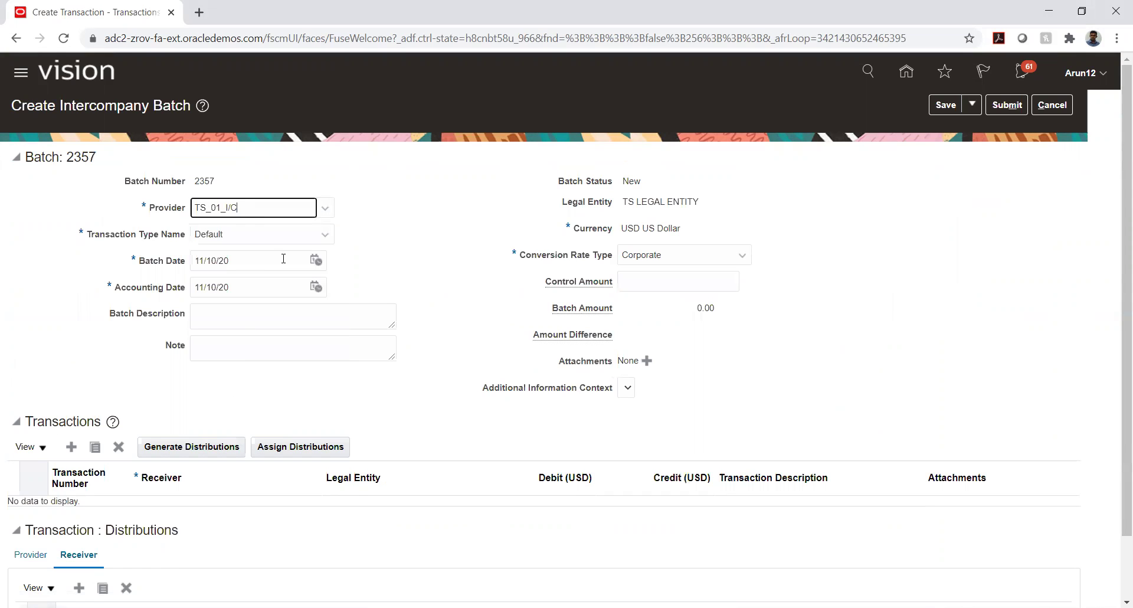
{"action": "left_click", "coordinate": [251, 243]}
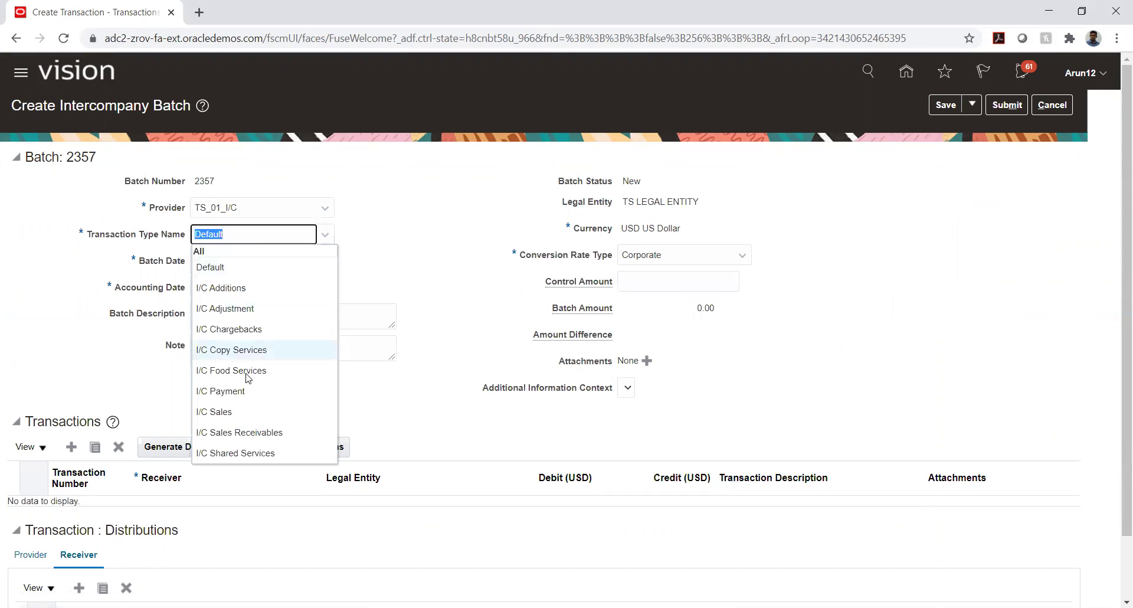
{"action": "left_click", "coordinate": [263, 454]}
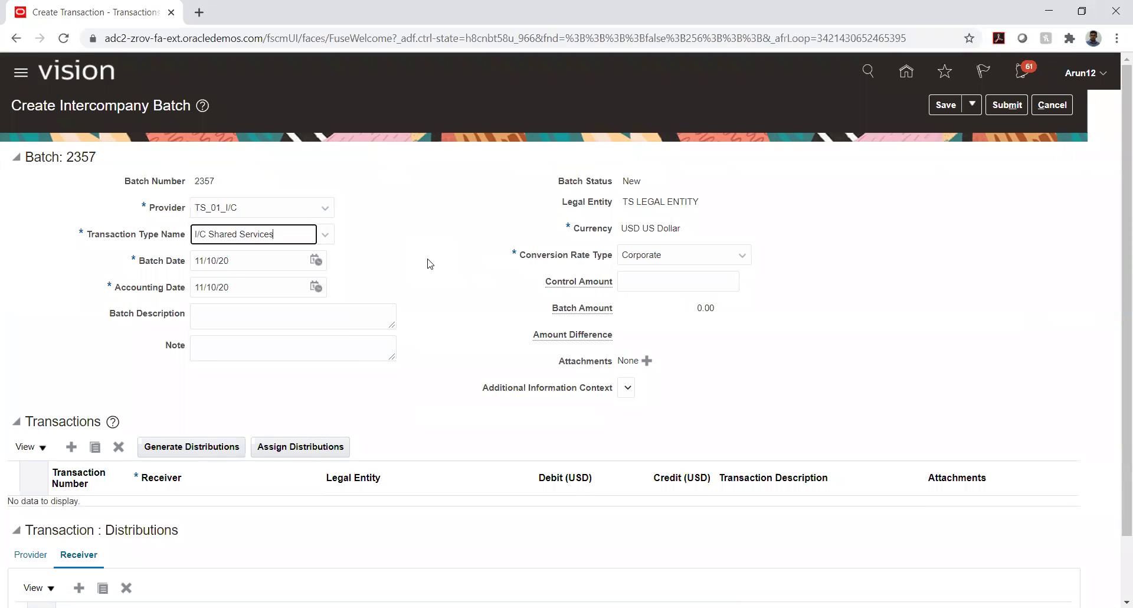
Add a transaction to the batch with receiver TKS_01_I/C and a debit of 8,000 USD
{"action": "scroll", "coordinate": [422, 358], "scroll_direction": "down", "scroll_amount": 1}
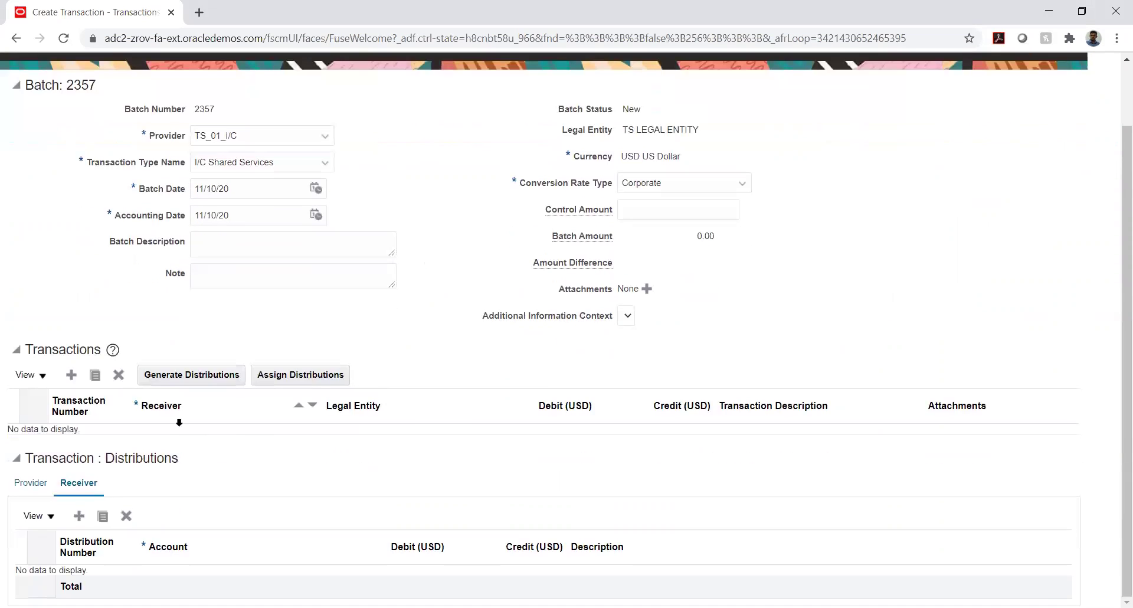
{"action": "left_click", "coordinate": [72, 375]}
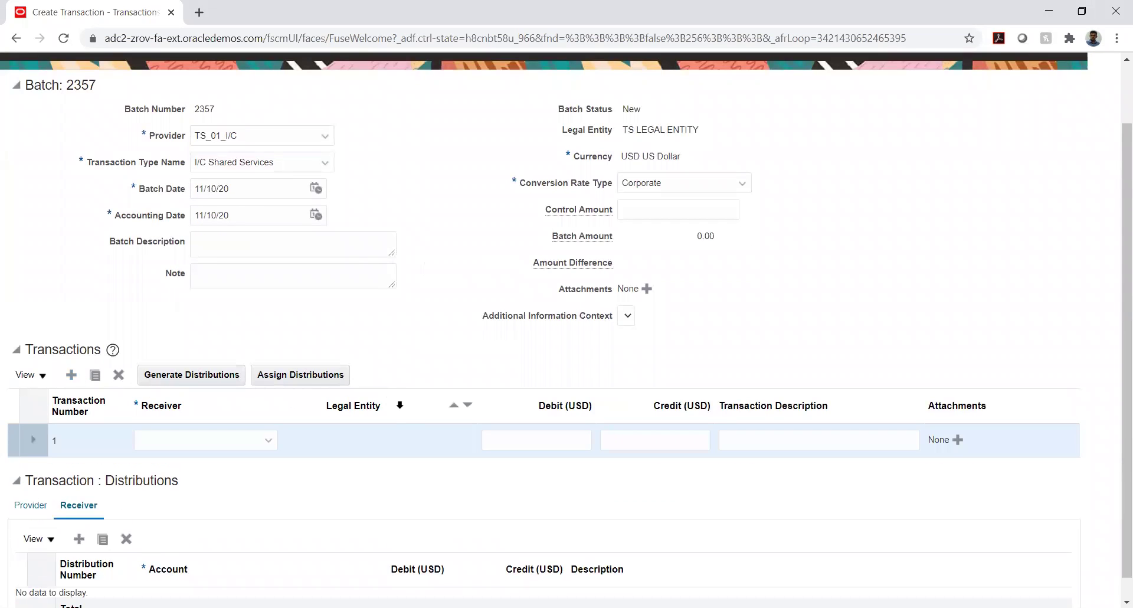
{"action": "left_click", "coordinate": [246, 435]}
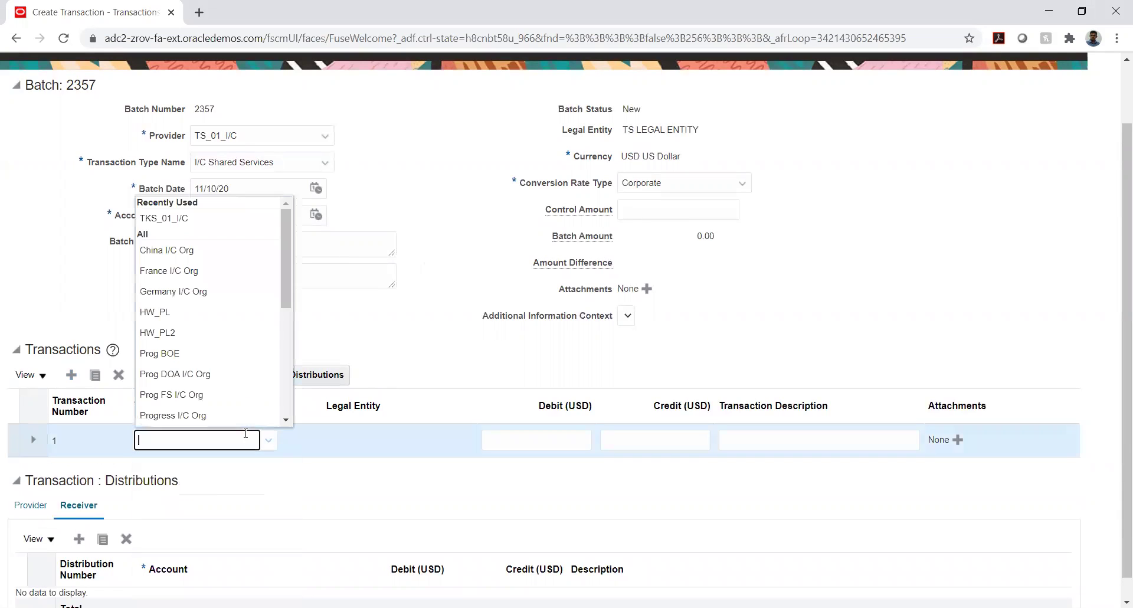
{"action": "left_click", "coordinate": [190, 219]}
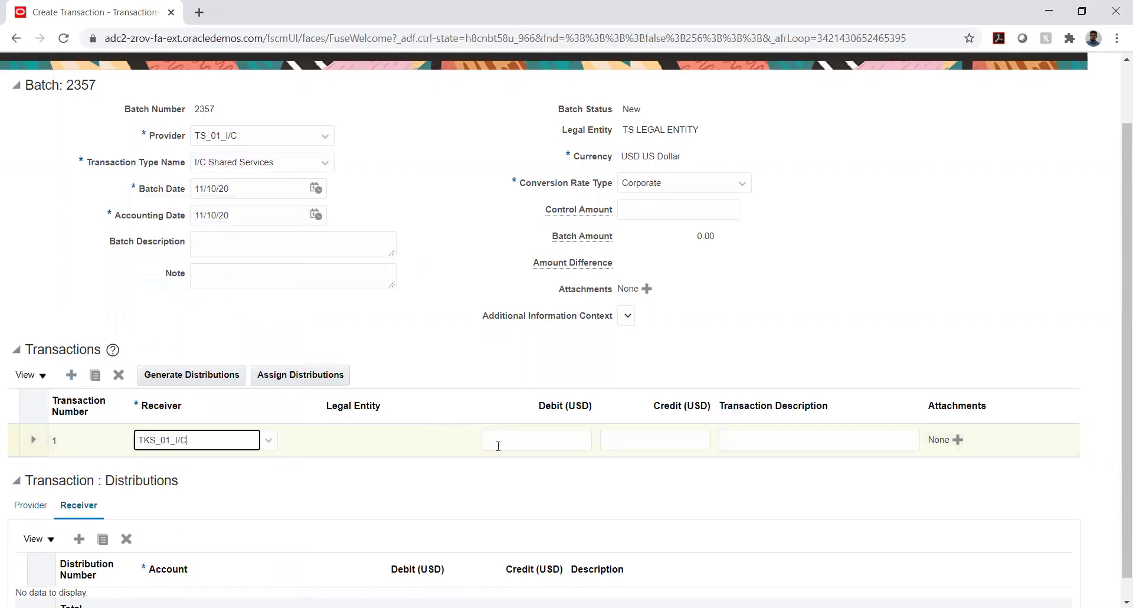
{"action": "left_click", "coordinate": [543, 437]}
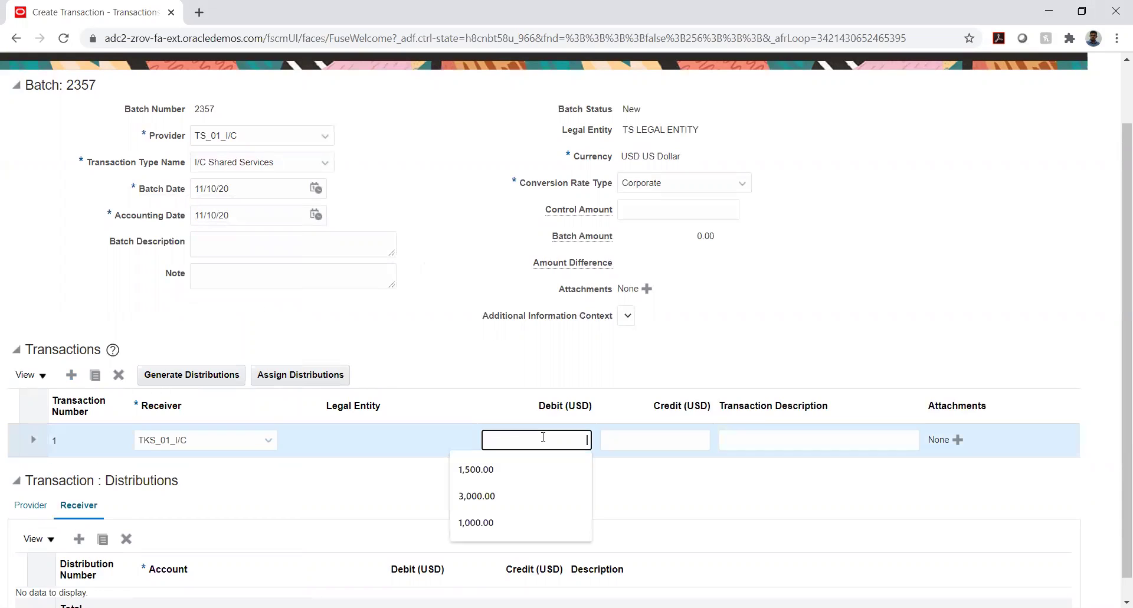
{"action": "type", "text": "8000"}
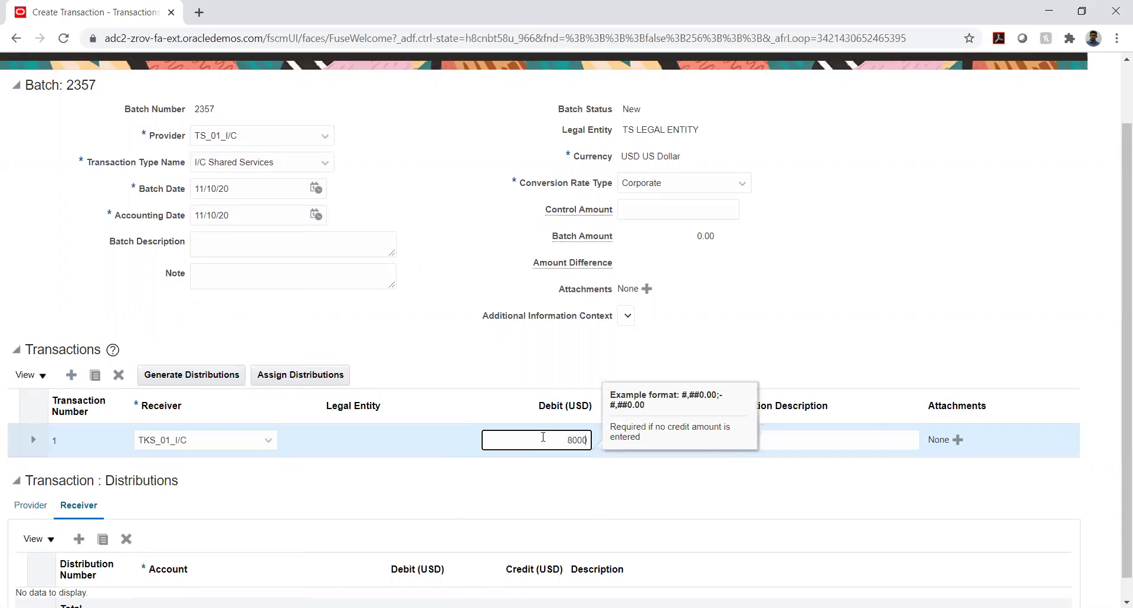
{"action": "key", "text": "Tab"}
Add a provider distribution line and set its account's company segment to 01 TATA STEEL and location segment to 01
{"action": "scroll", "coordinate": [407, 327], "scroll_direction": "down", "scroll_amount": 1}
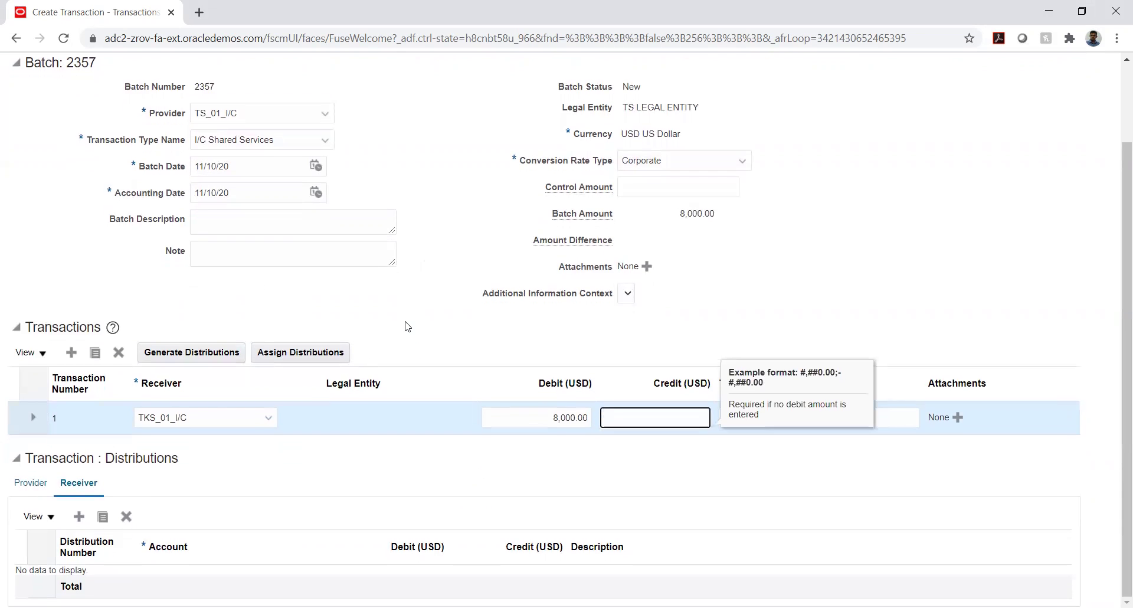
{"action": "left_click", "coordinate": [31, 482]}
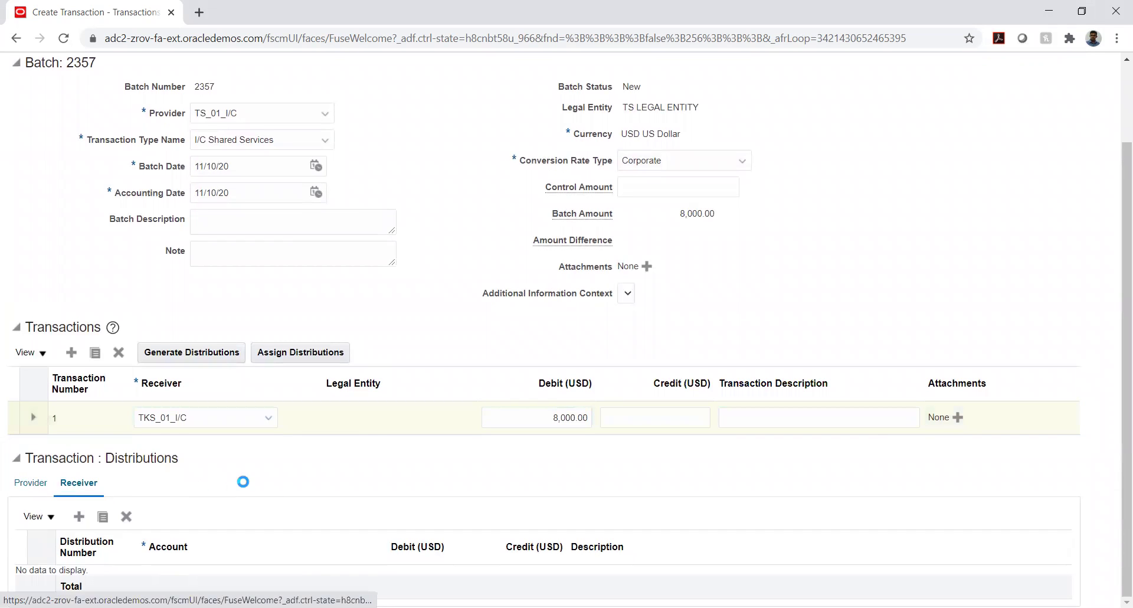
{"action": "left_click", "coordinate": [79, 516]}
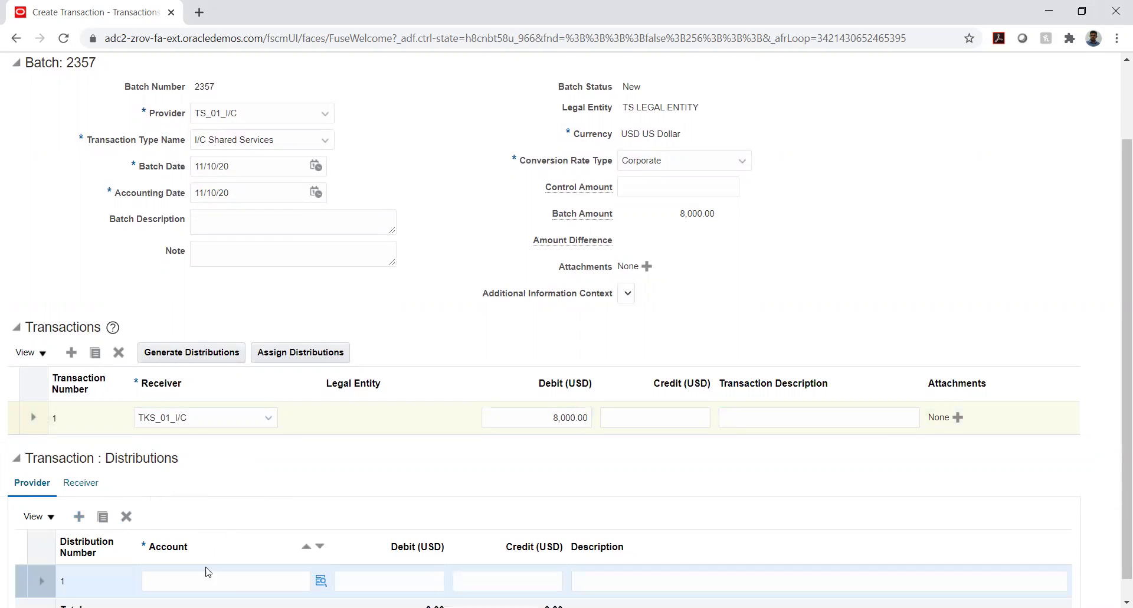
{"action": "left_click", "coordinate": [228, 581]}
{"action": "left_click", "coordinate": [321, 580]}
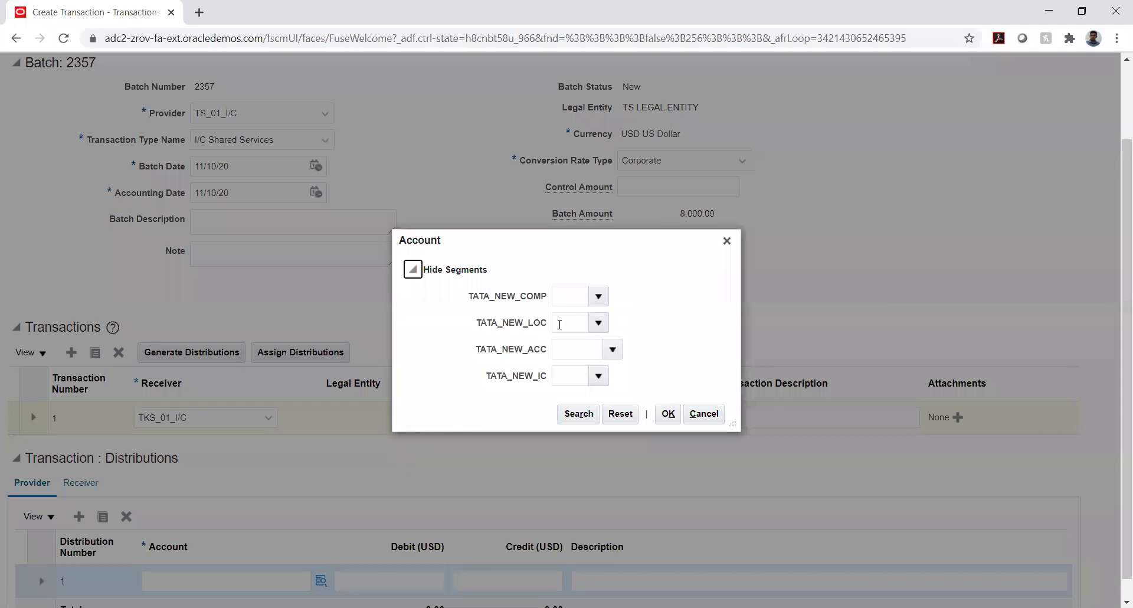
{"action": "left_click", "coordinate": [599, 295]}
{"action": "left_click", "coordinate": [598, 322]}
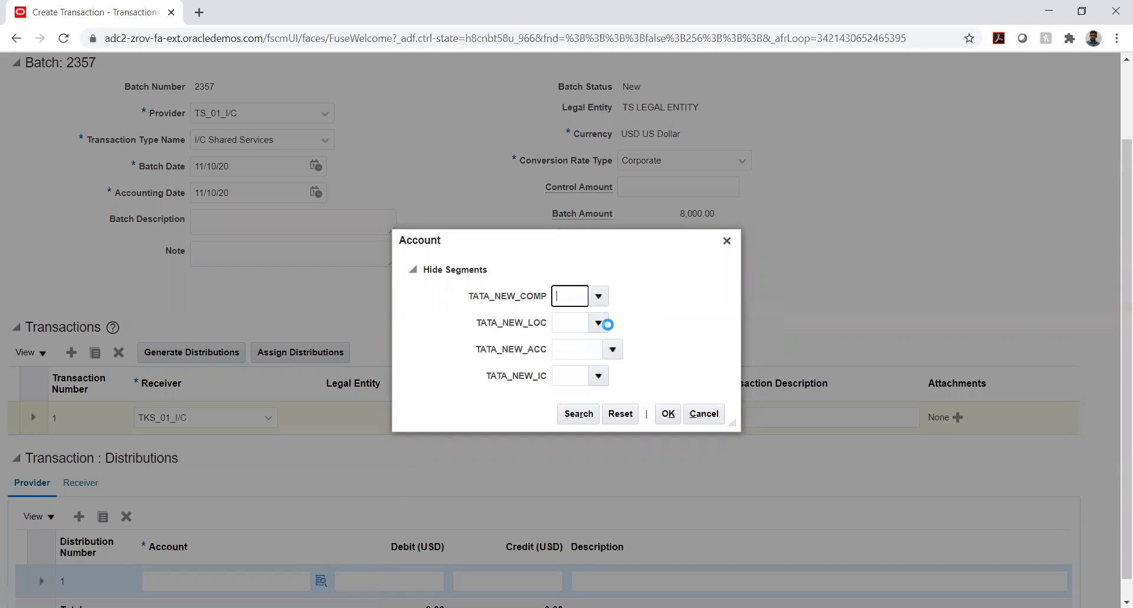
{"action": "left_click", "coordinate": [633, 347]}
Find the account segment by description %reve%, select 4515 Miscellaneous Revenue, and complete the provider account with intercompany segment 02
{"action": "left_click", "coordinate": [617, 350]}
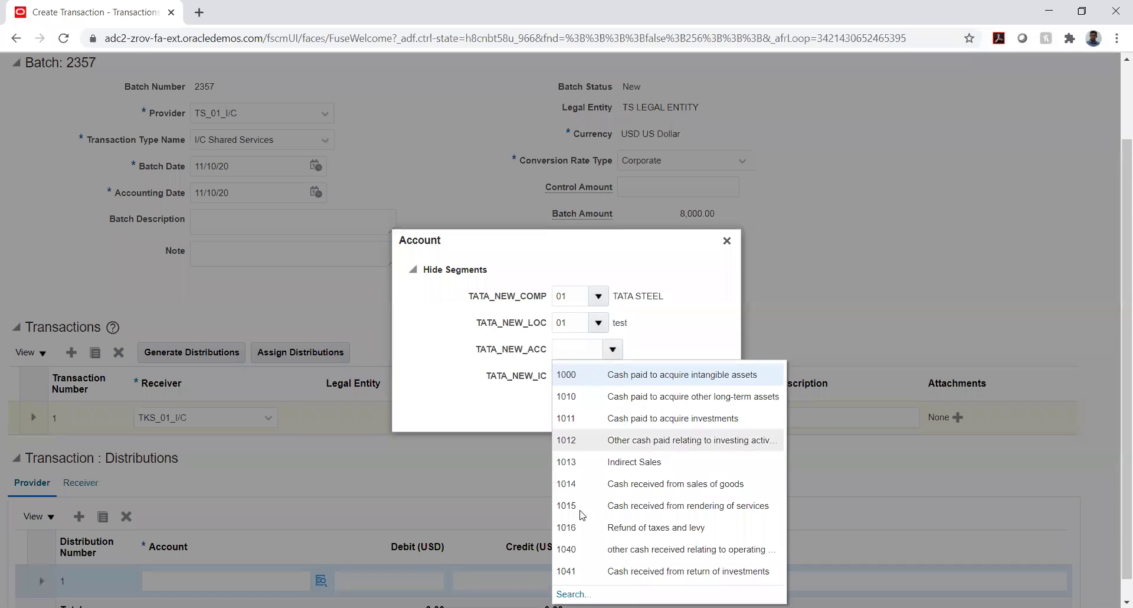
{"action": "left_click", "coordinate": [566, 518]}
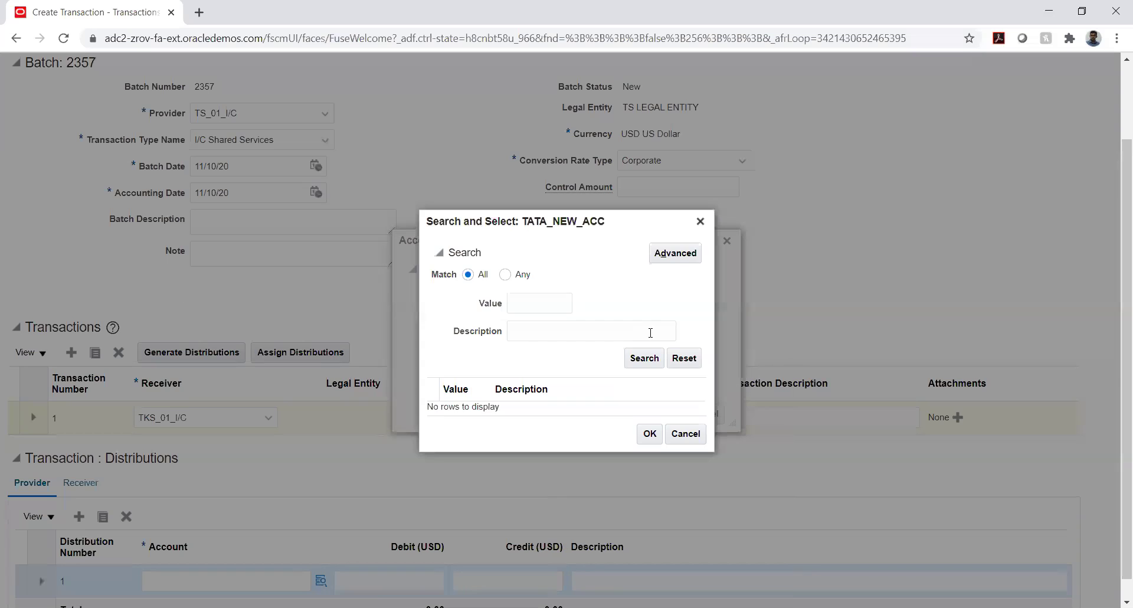
{"action": "left_click", "coordinate": [627, 332]}
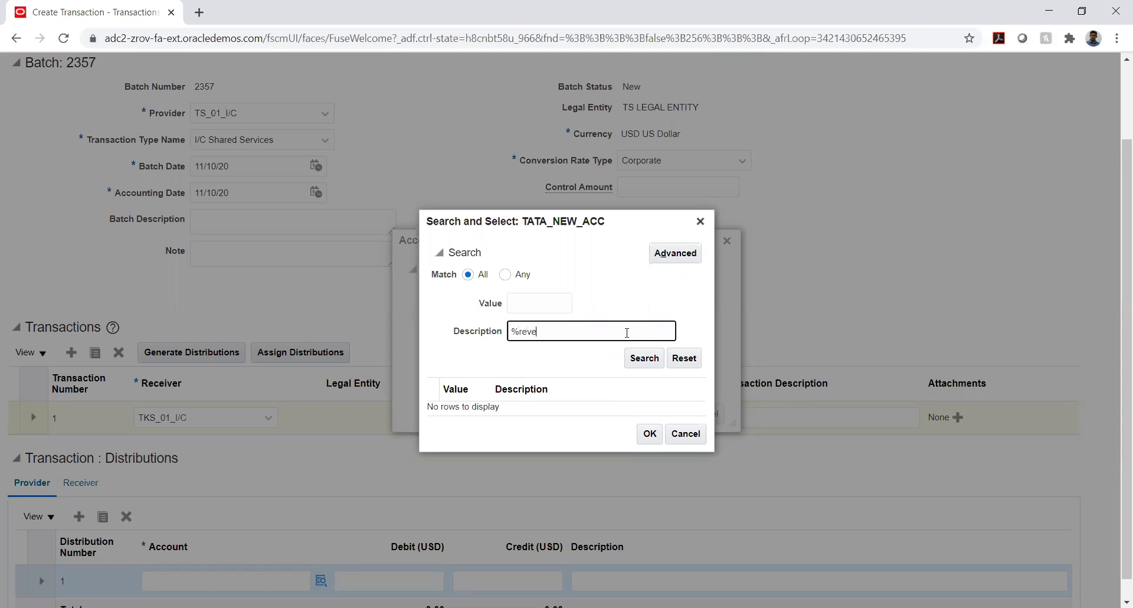
{"action": "key", "text": "Return"}
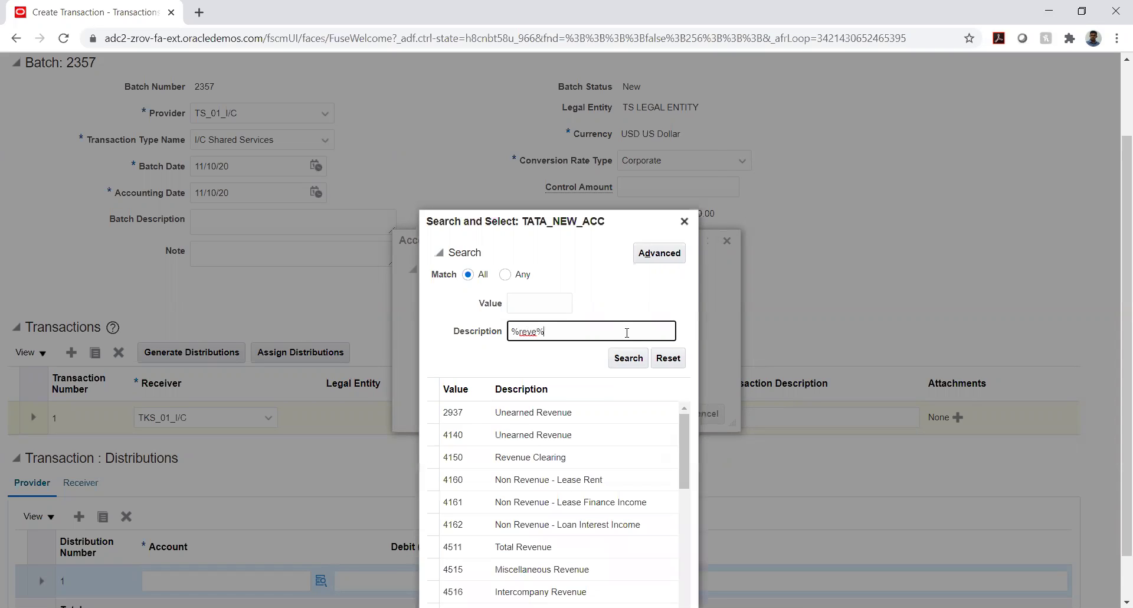
{"action": "left_click", "coordinate": [595, 464]}
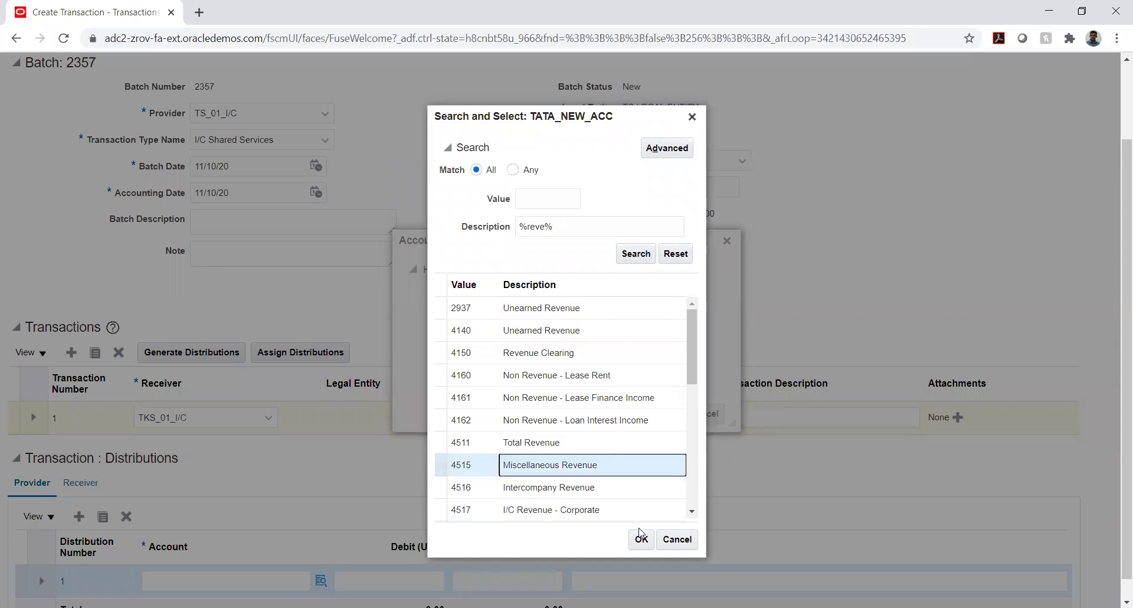
{"action": "left_click", "coordinate": [641, 539]}
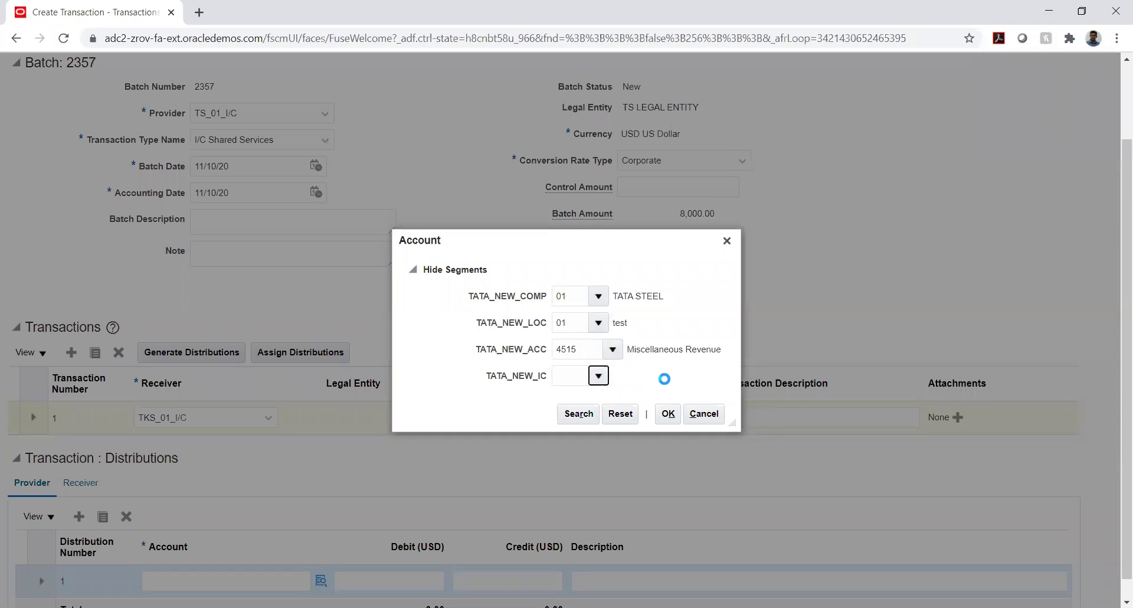
{"action": "left_click", "coordinate": [606, 443]}
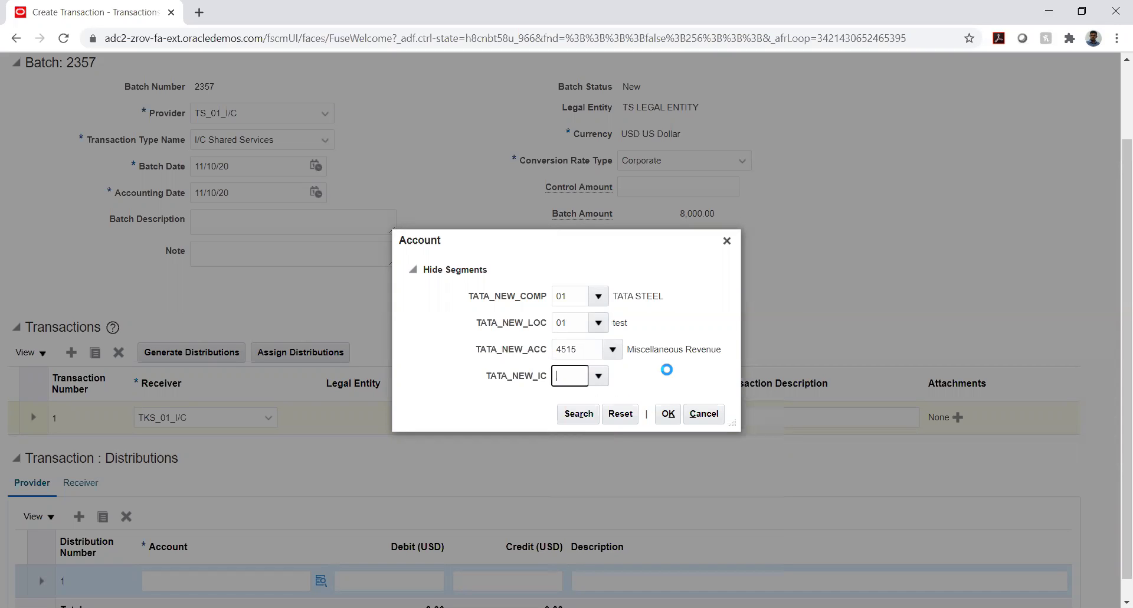
{"action": "left_click", "coordinate": [668, 413]}
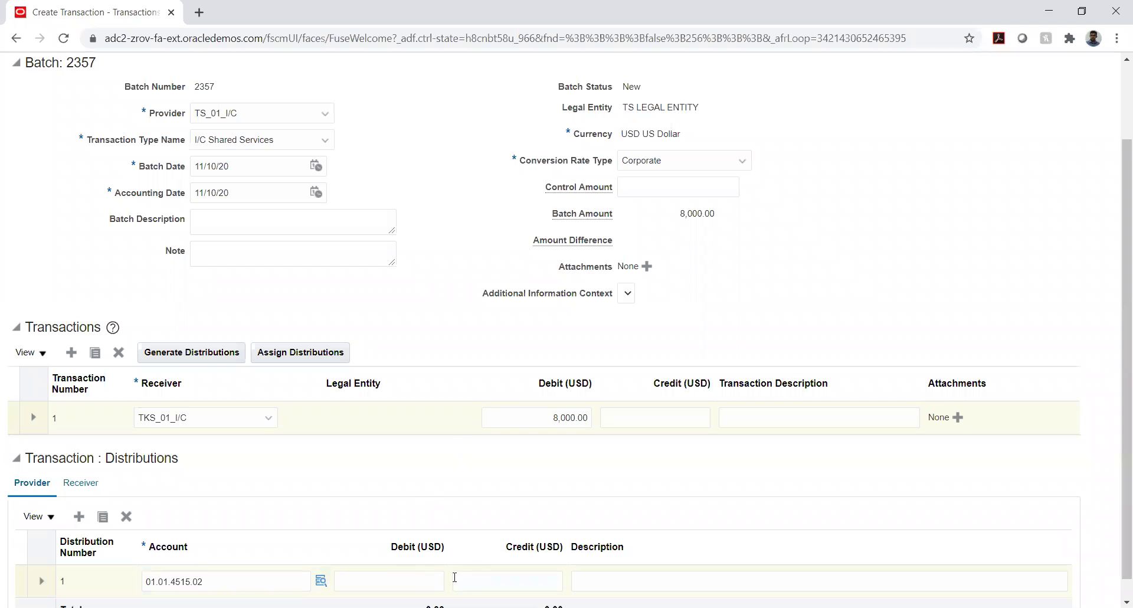
Set the provider distribution line's credit to 8,000 USD
{"action": "scroll", "coordinate": [437, 525], "scroll_direction": "down", "scroll_amount": 1}
{"action": "left_click", "coordinate": [482, 559]}
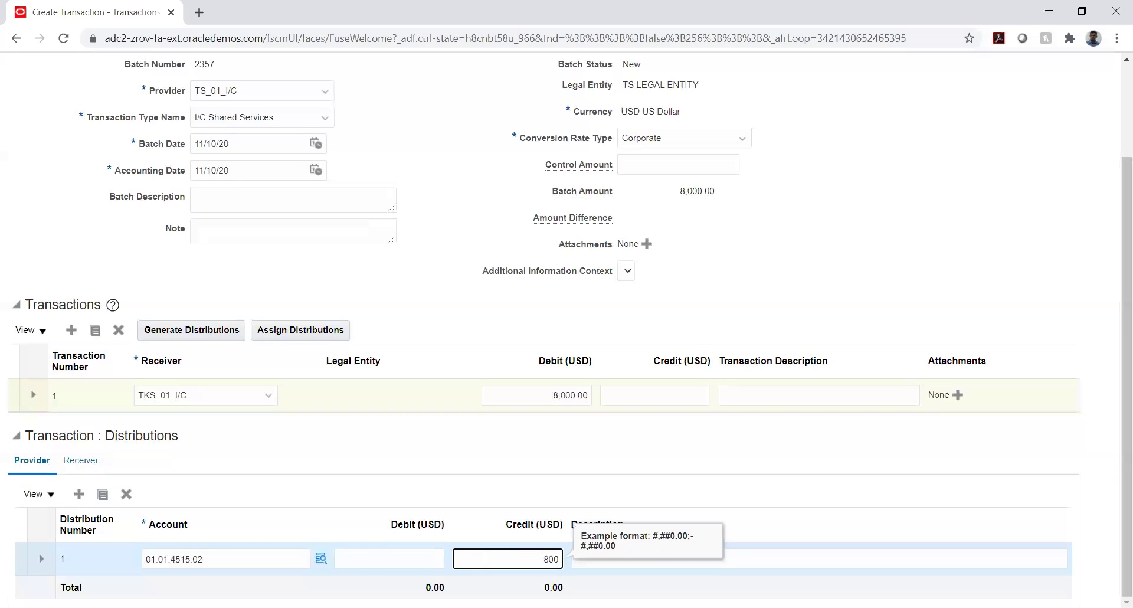
{"action": "key", "text": "Tab"}
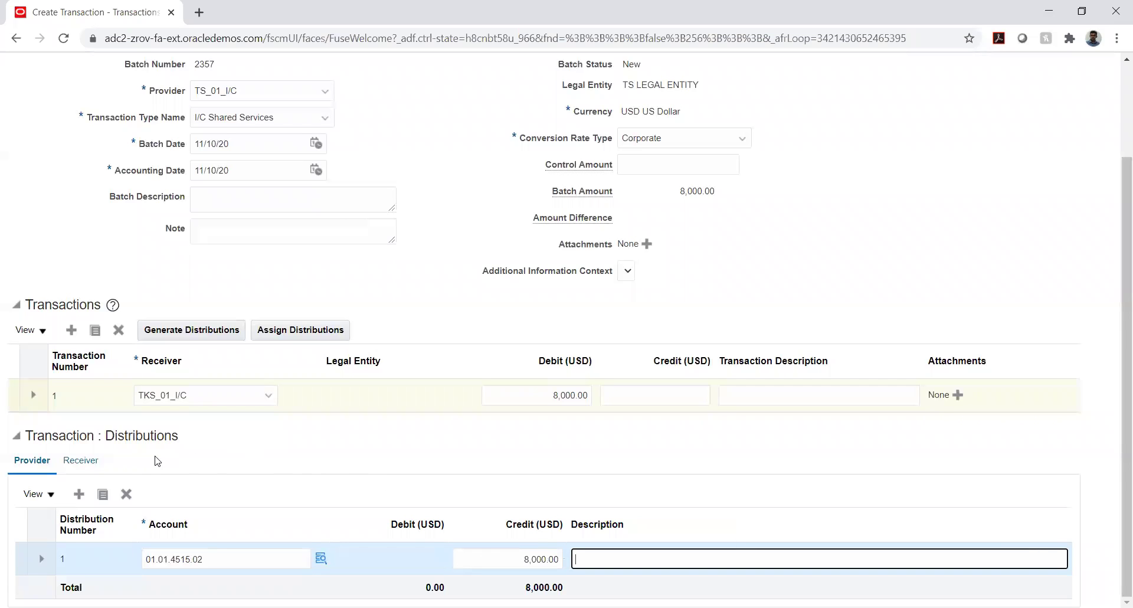
Add a receiver distribution line and set its account's company segment to 02 TATA CONSULTANCY and location segment to 01
{"action": "left_click", "coordinate": [83, 462]}
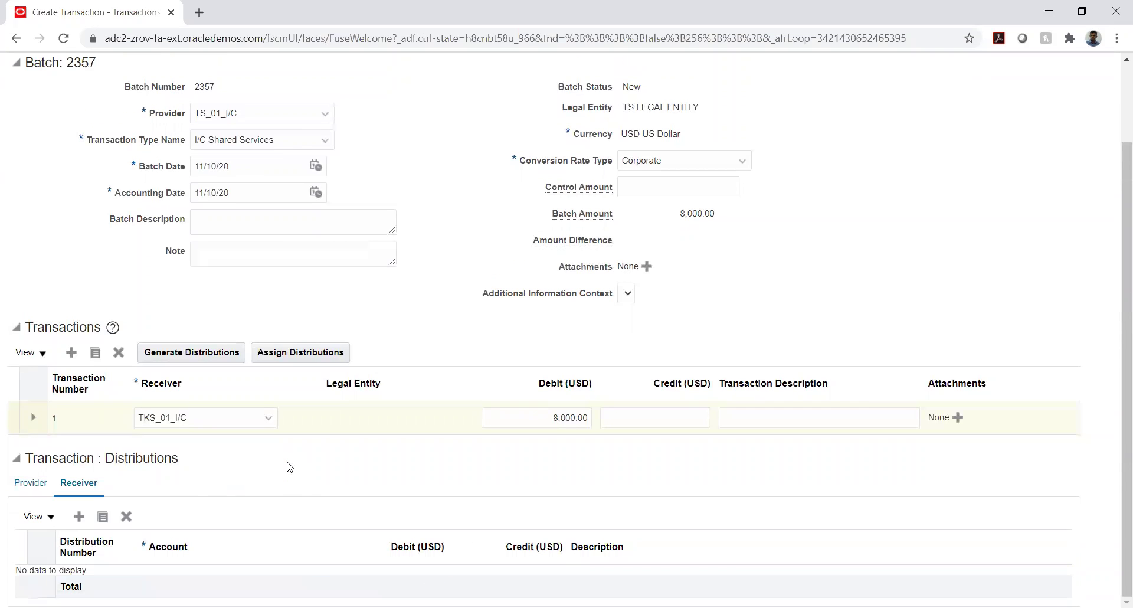
{"action": "left_click", "coordinate": [79, 516]}
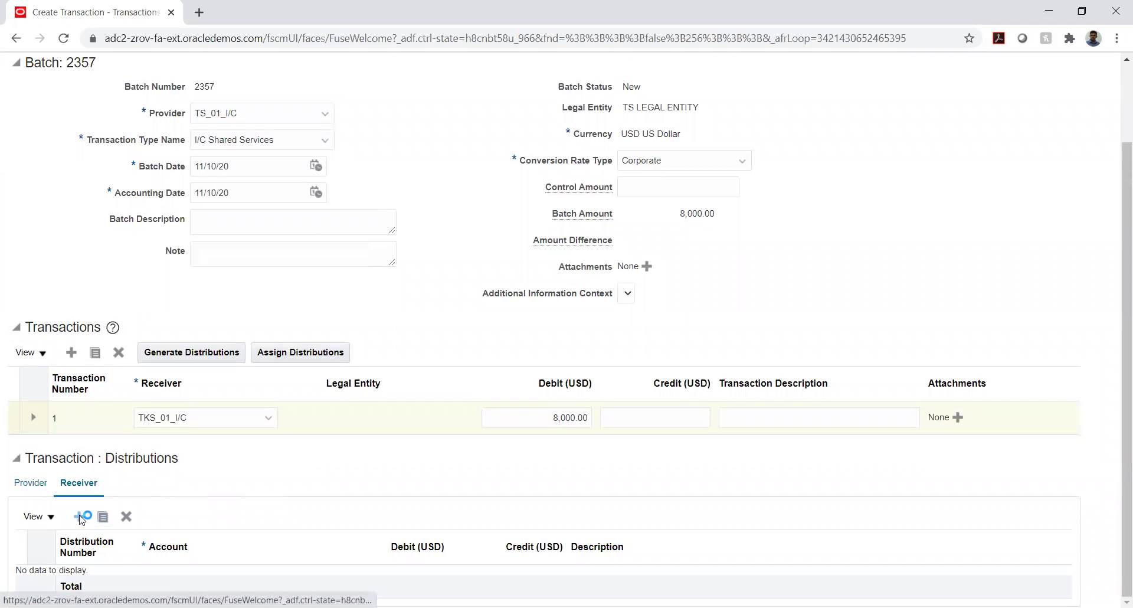
{"action": "left_click", "coordinate": [240, 580]}
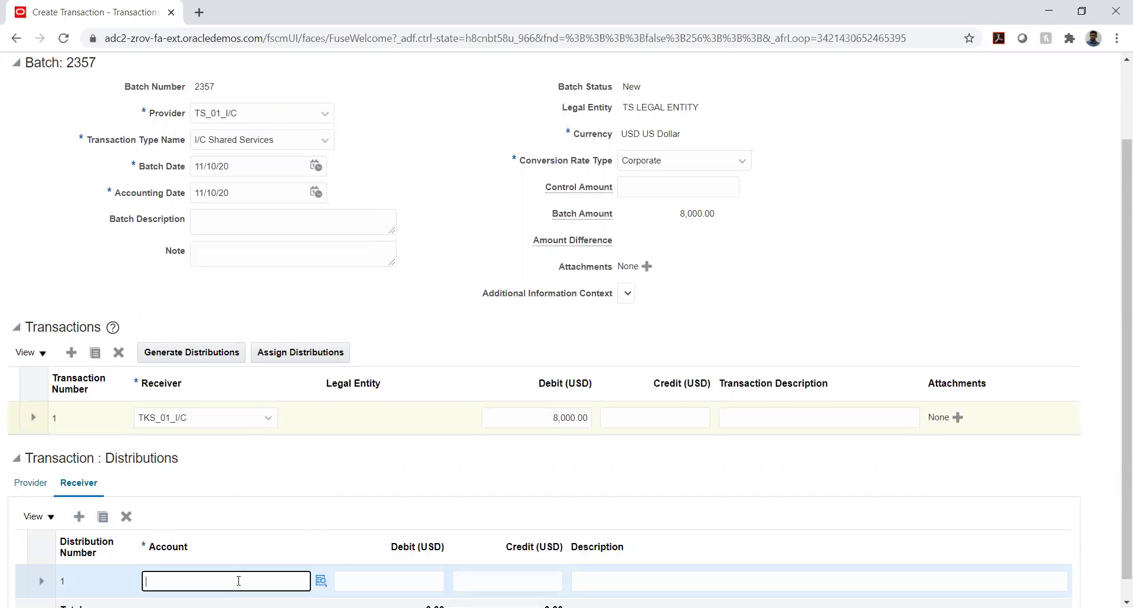
{"action": "left_click", "coordinate": [321, 581]}
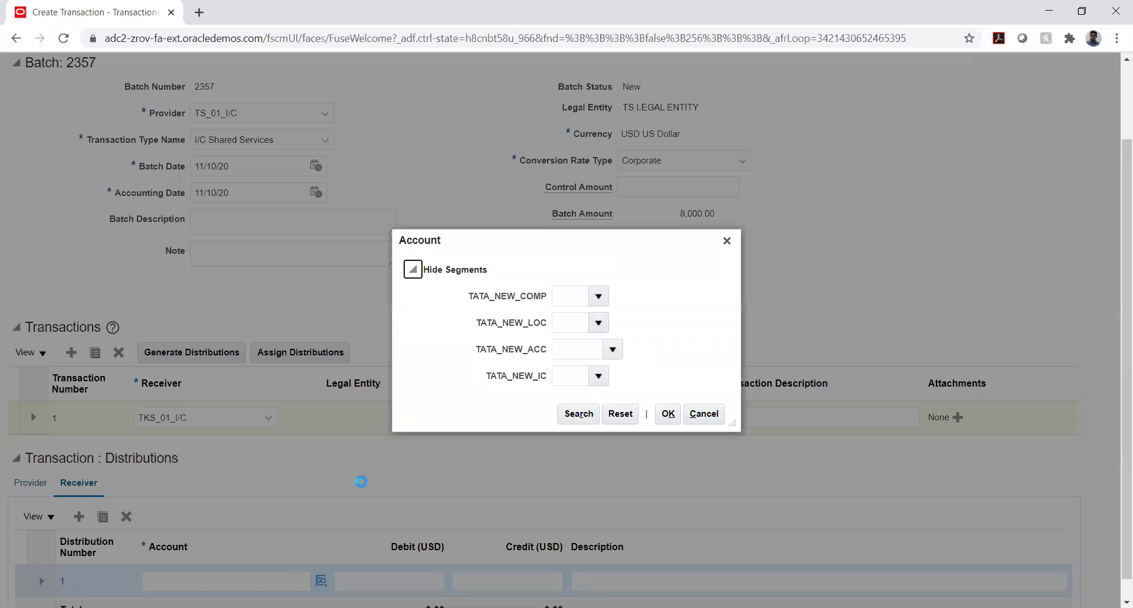
{"action": "left_click", "coordinate": [600, 297]}
{"action": "left_click", "coordinate": [599, 323]}
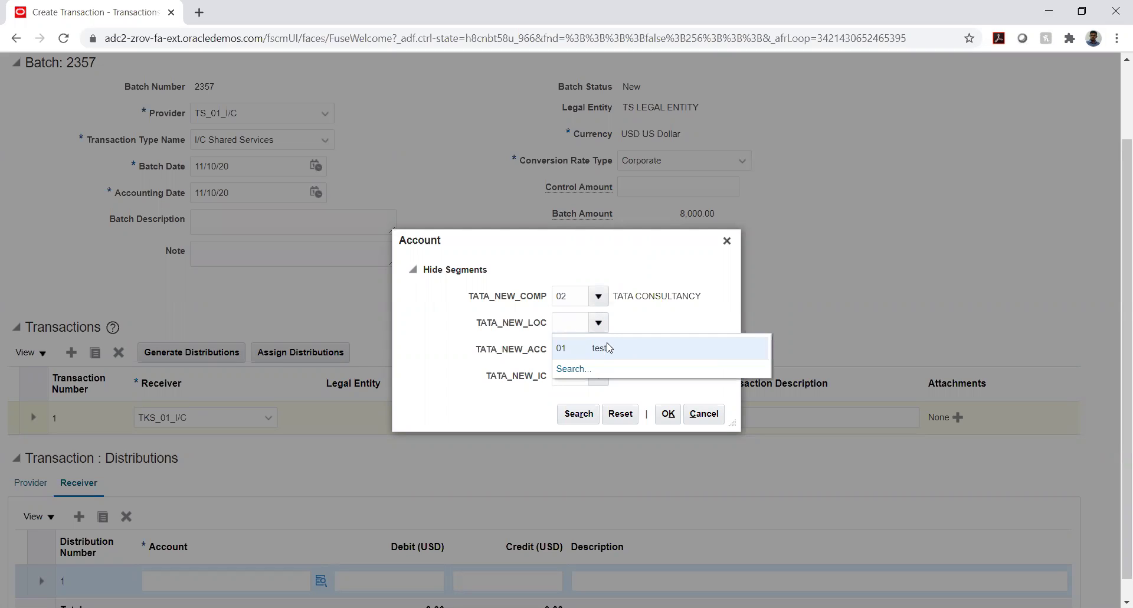
{"action": "left_click", "coordinate": [608, 348]}
Find the account segment by description %exp%, select 2385 Accrued Expenses, and complete the receiver account with location and intercompany segments 01
{"action": "left_click", "coordinate": [613, 351]}
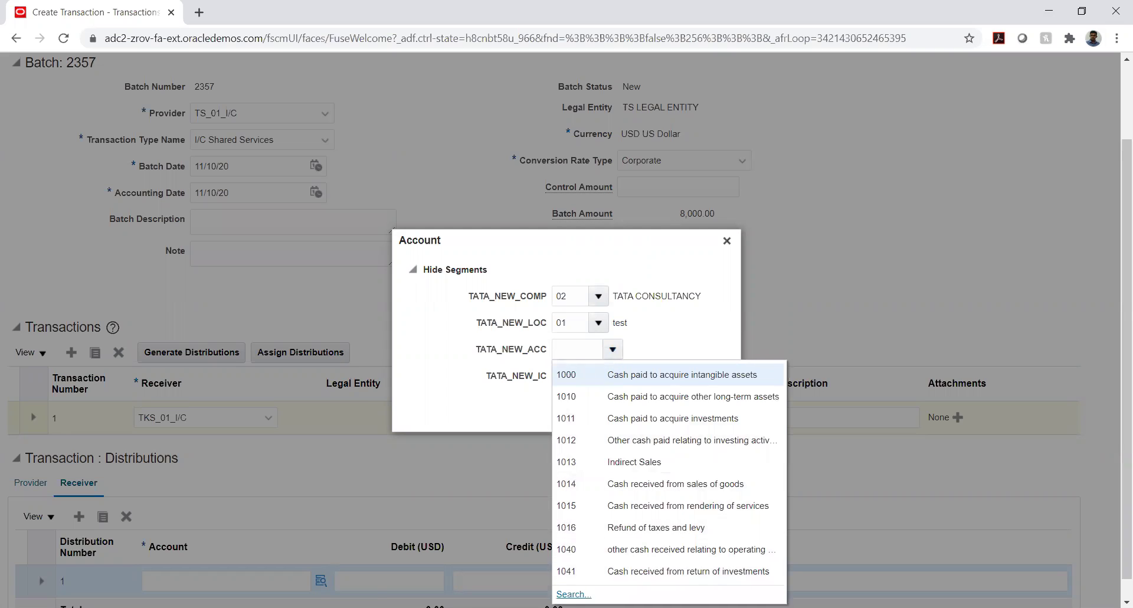
{"action": "left_click", "coordinate": [572, 592]}
{"action": "left_click", "coordinate": [572, 331]}
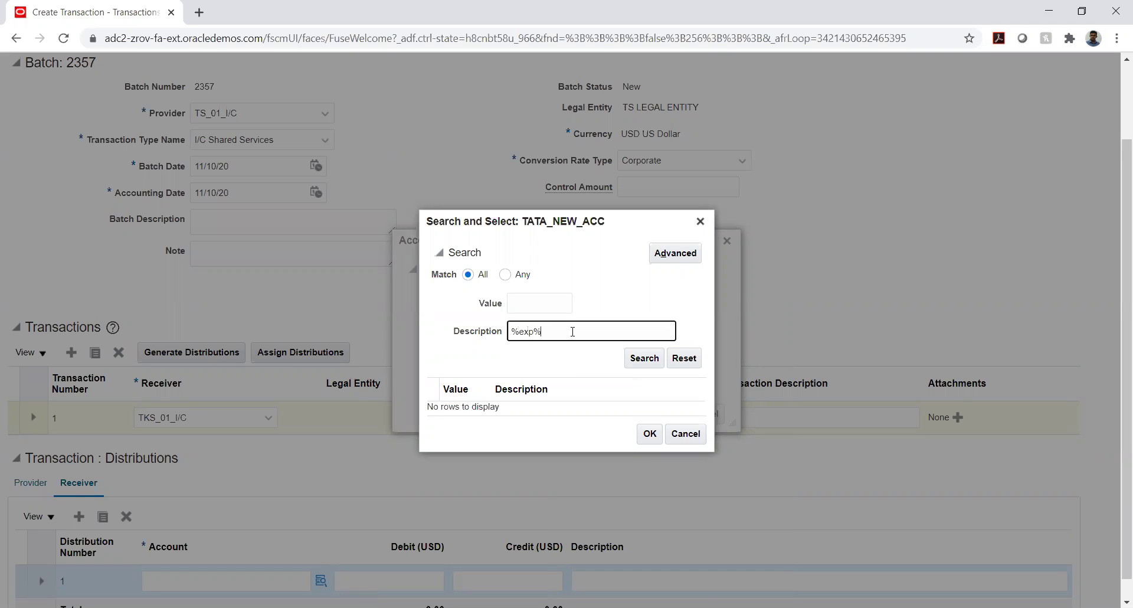
{"action": "type", "text": "%exp%"}
{"action": "key", "text": "Return"}
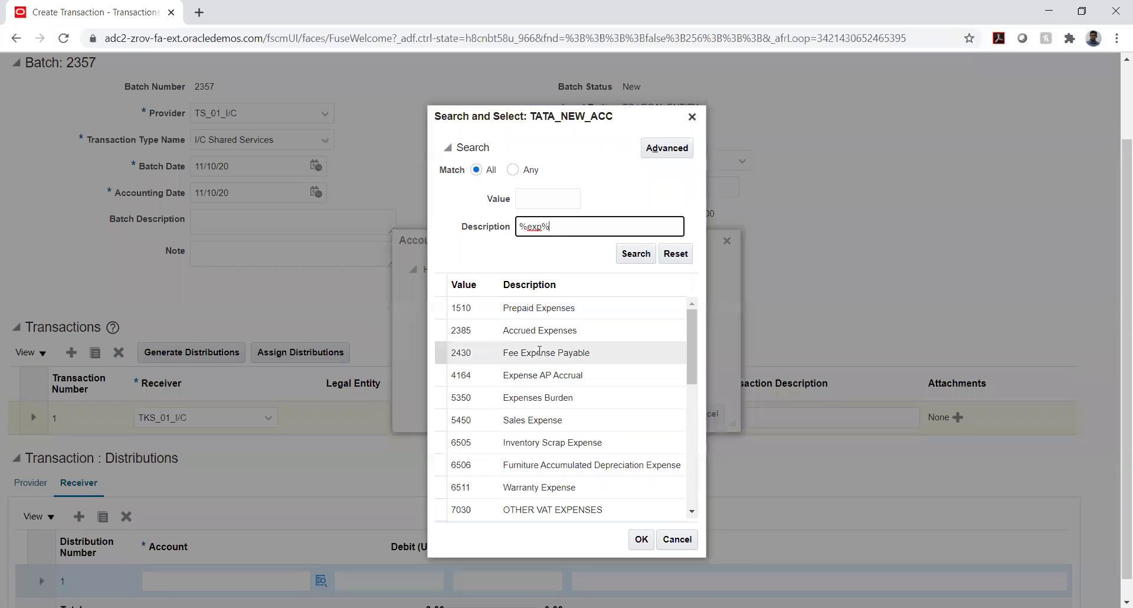
{"action": "left_click", "coordinate": [543, 332]}
{"action": "left_click", "coordinate": [642, 539]}
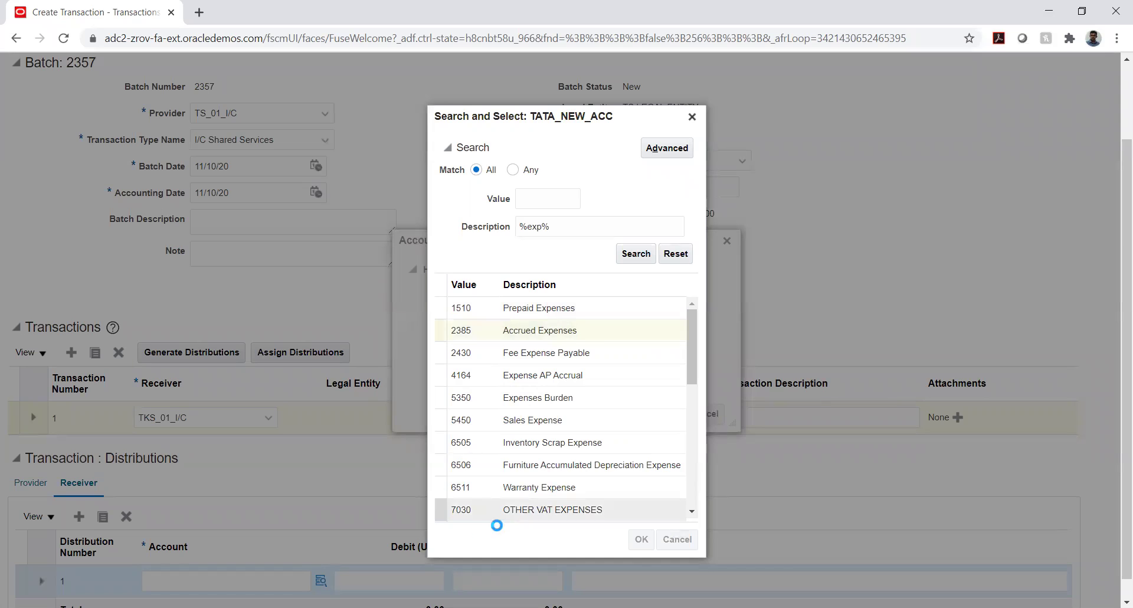
{"action": "left_click", "coordinate": [598, 375]}
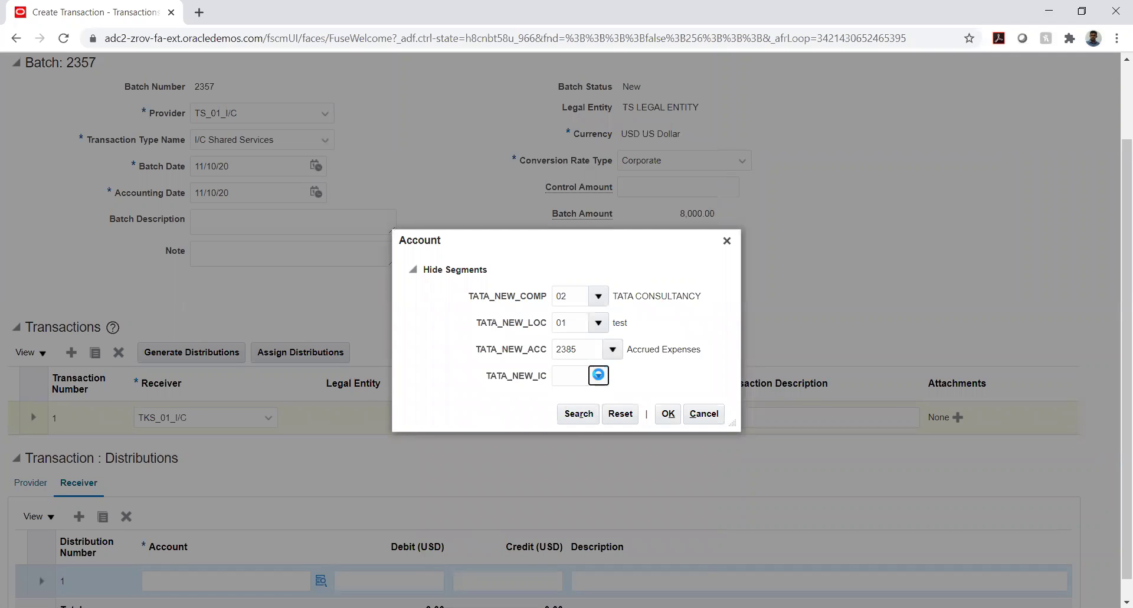
{"action": "left_click", "coordinate": [611, 420]}
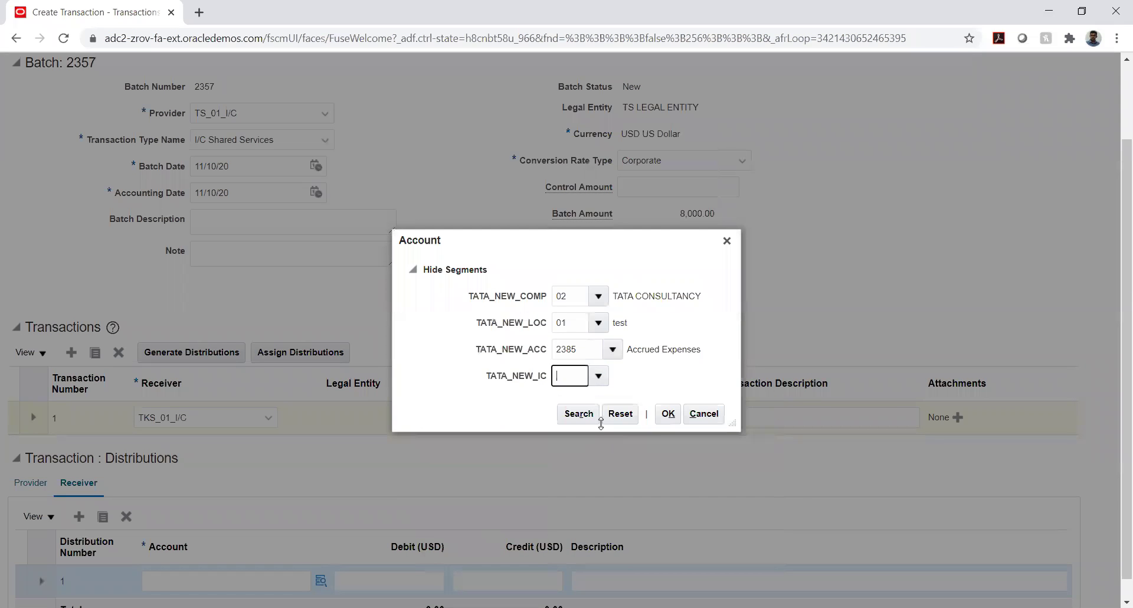
{"action": "left_click", "coordinate": [668, 413]}
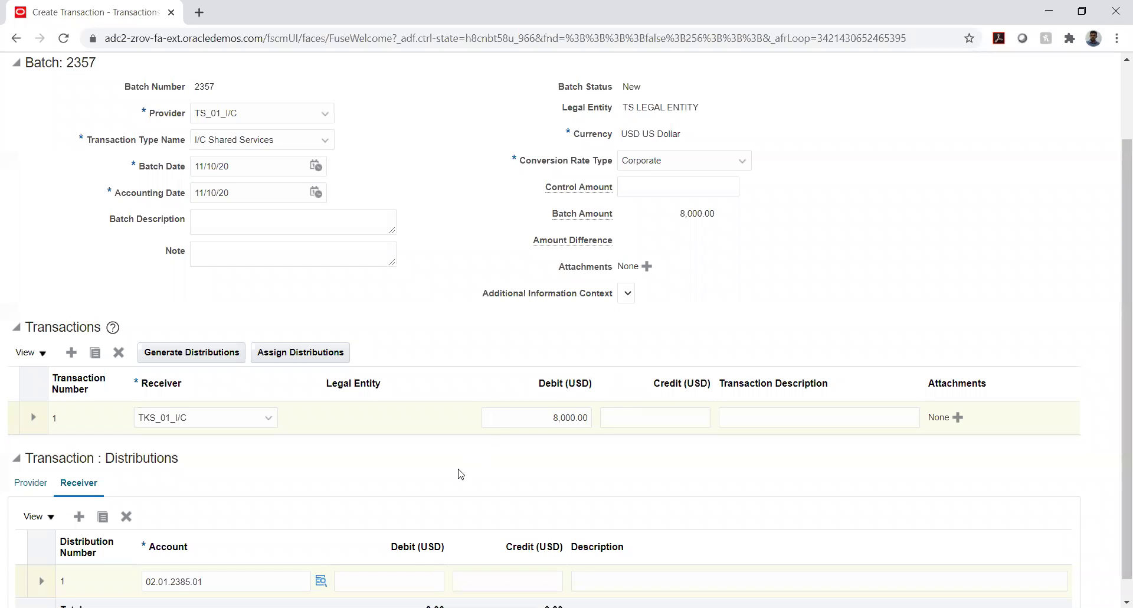
Set the receiver distribution line's debit to 8,000 USD
{"action": "scroll", "coordinate": [455, 473], "scroll_direction": "down", "scroll_amount": 1}
{"action": "left_click", "coordinate": [391, 561]}
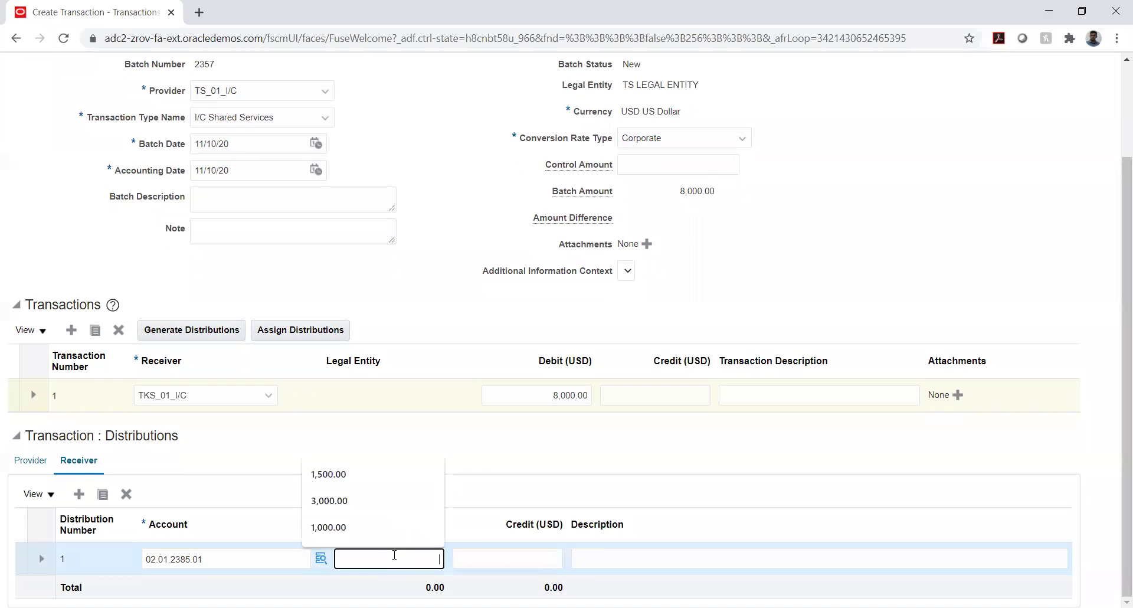
{"action": "type", "text": "8,000"}
{"action": "key", "text": "Tab"}
{"action": "key", "text": "Tab"}
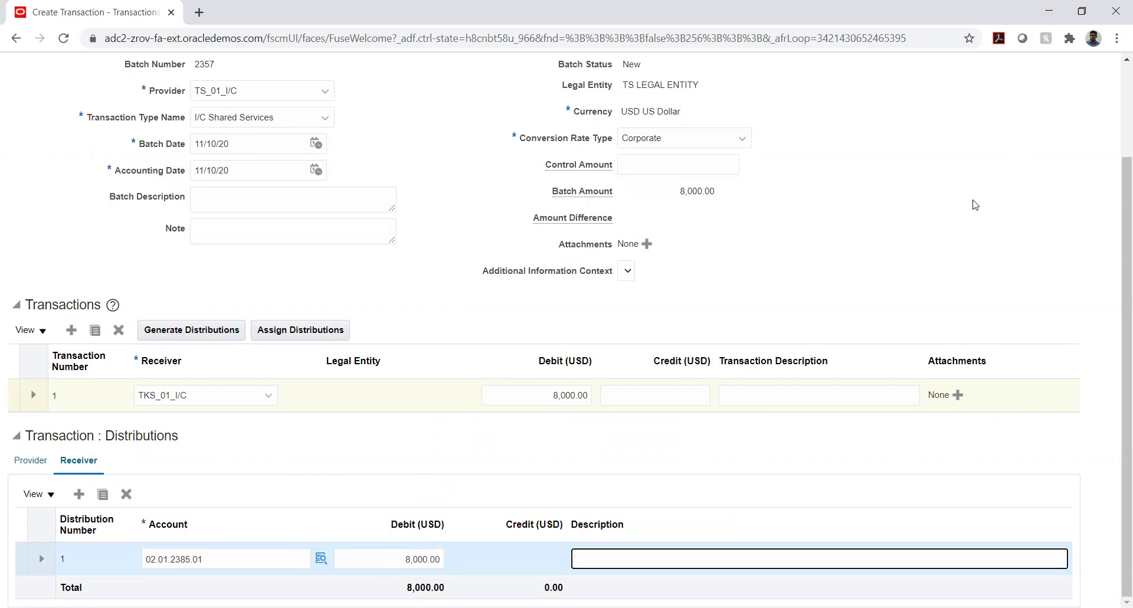
{"action": "left_click", "coordinate": [975, 205]}
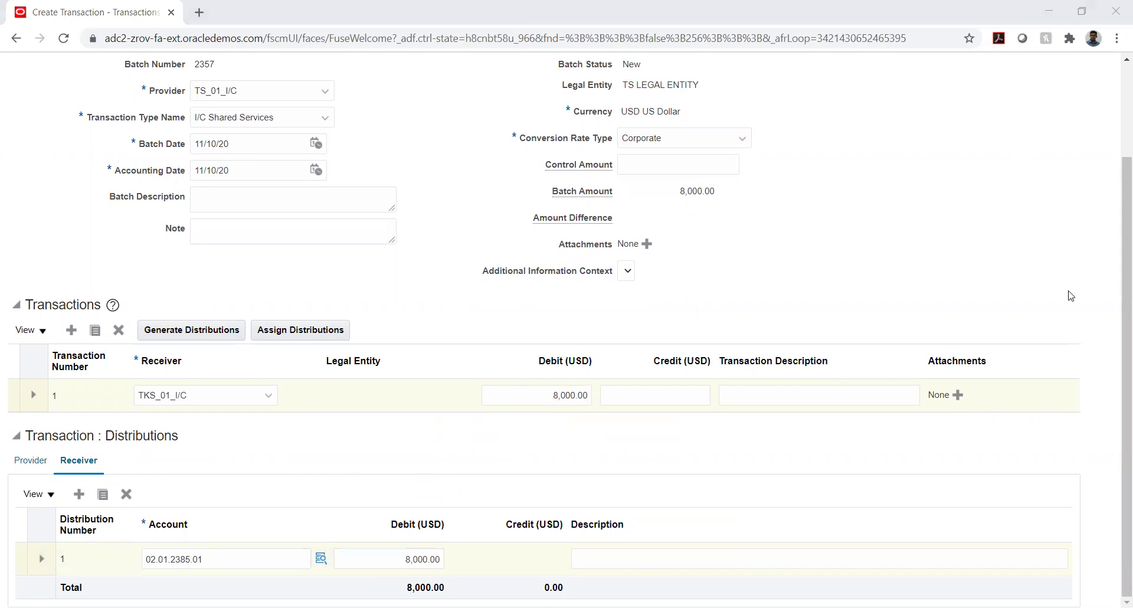
Save intercompany batch 2357 and submit it
{"action": "scroll", "coordinate": [944, 107], "scroll_direction": "up", "scroll_amount": 2}
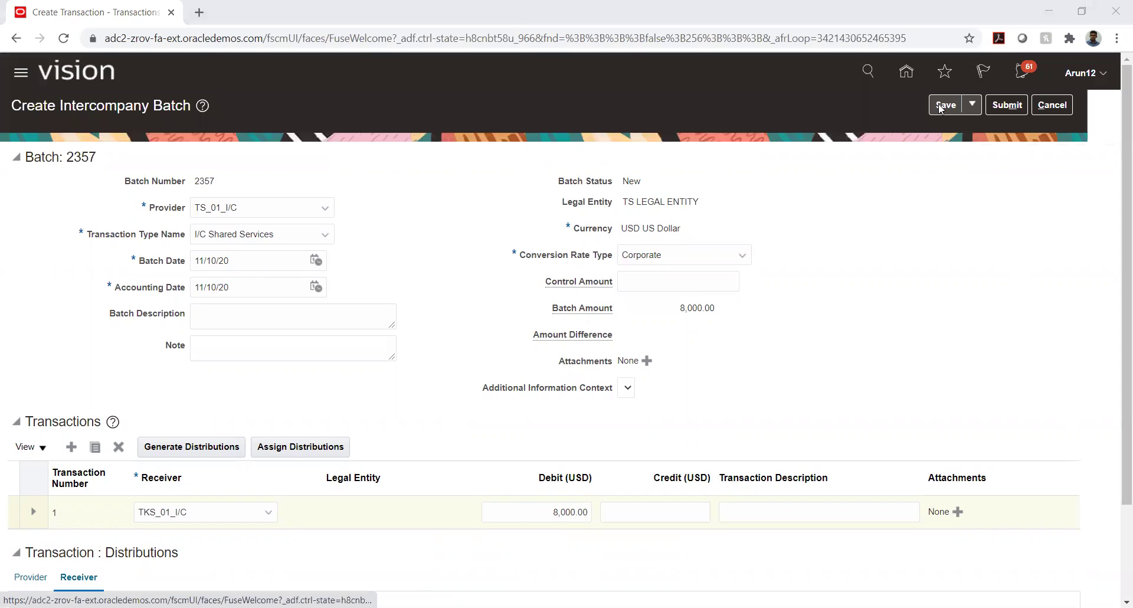
{"action": "left_click", "coordinate": [941, 105]}
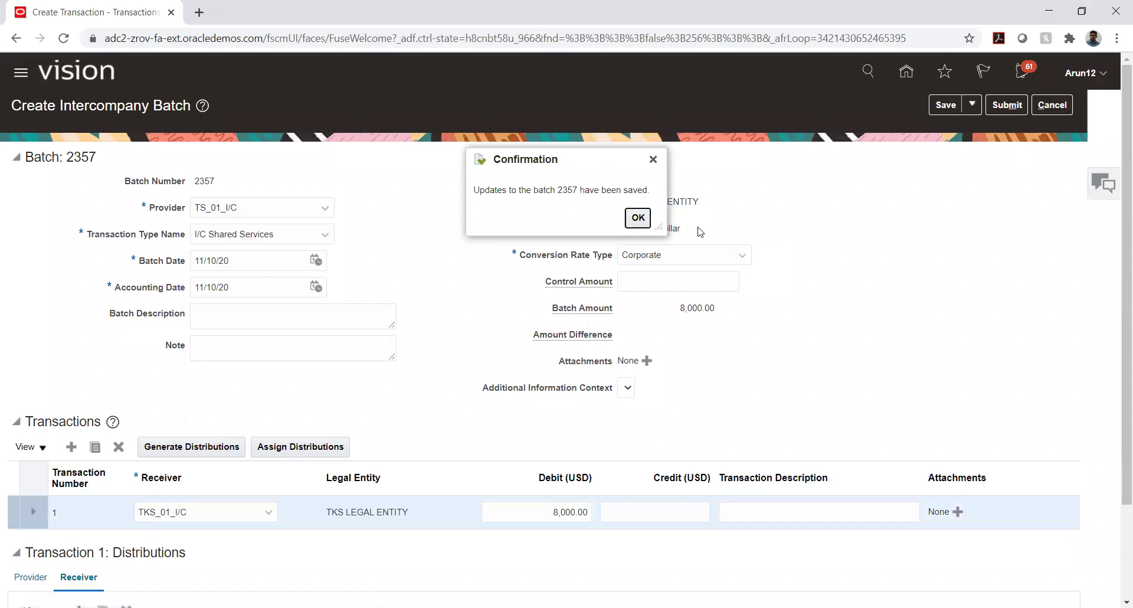
{"action": "left_click", "coordinate": [638, 218]}
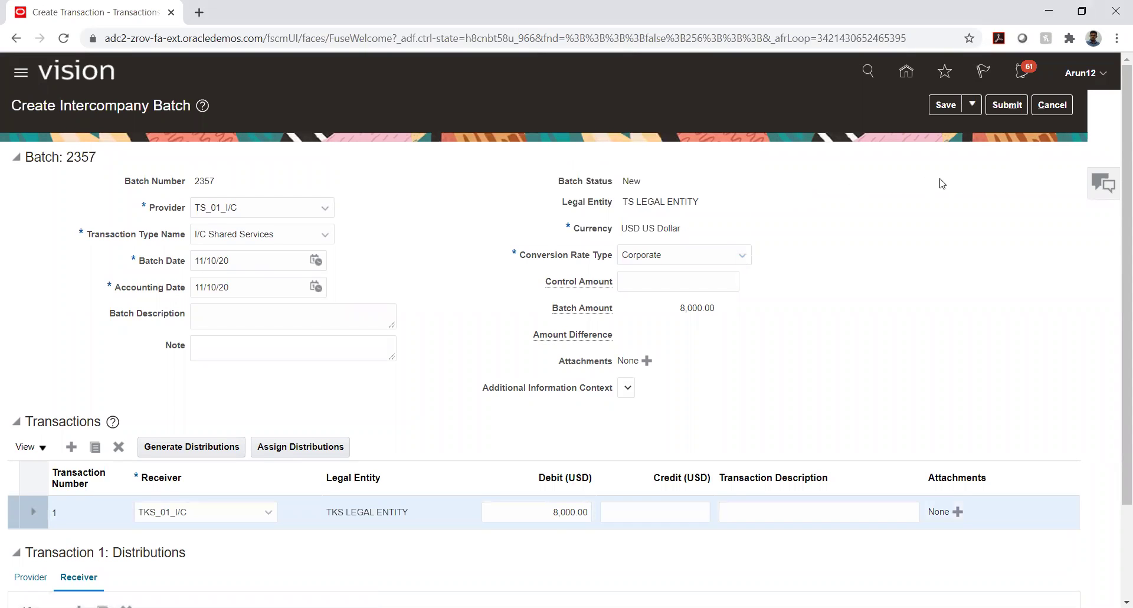
{"action": "left_click", "coordinate": [1004, 106]}
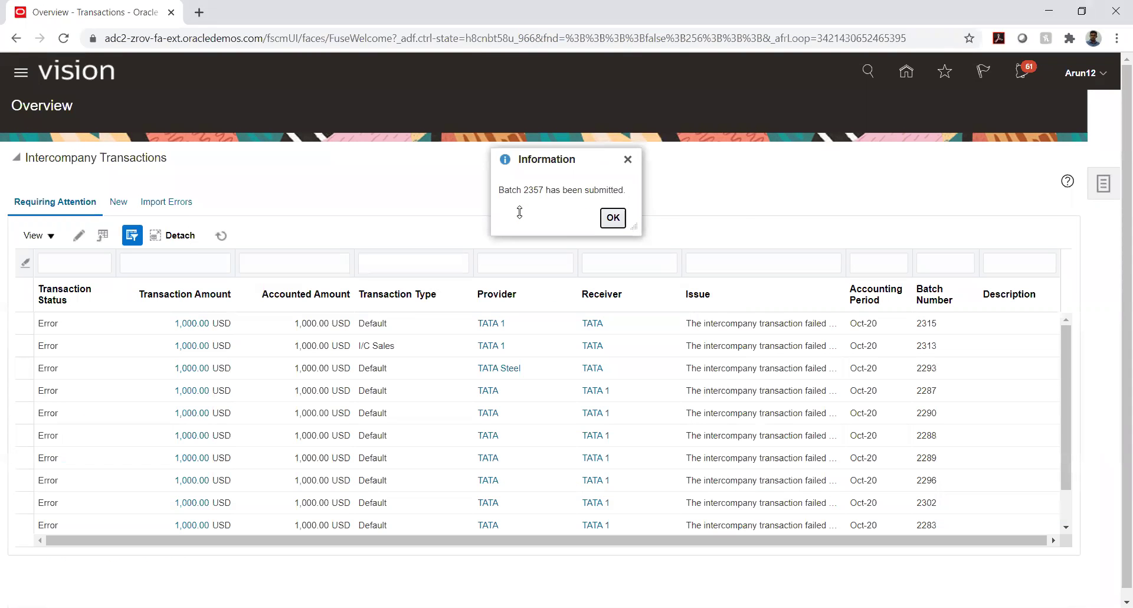
{"action": "double_click", "coordinate": [529, 187]}
{"action": "left_click", "coordinate": [613, 217]}
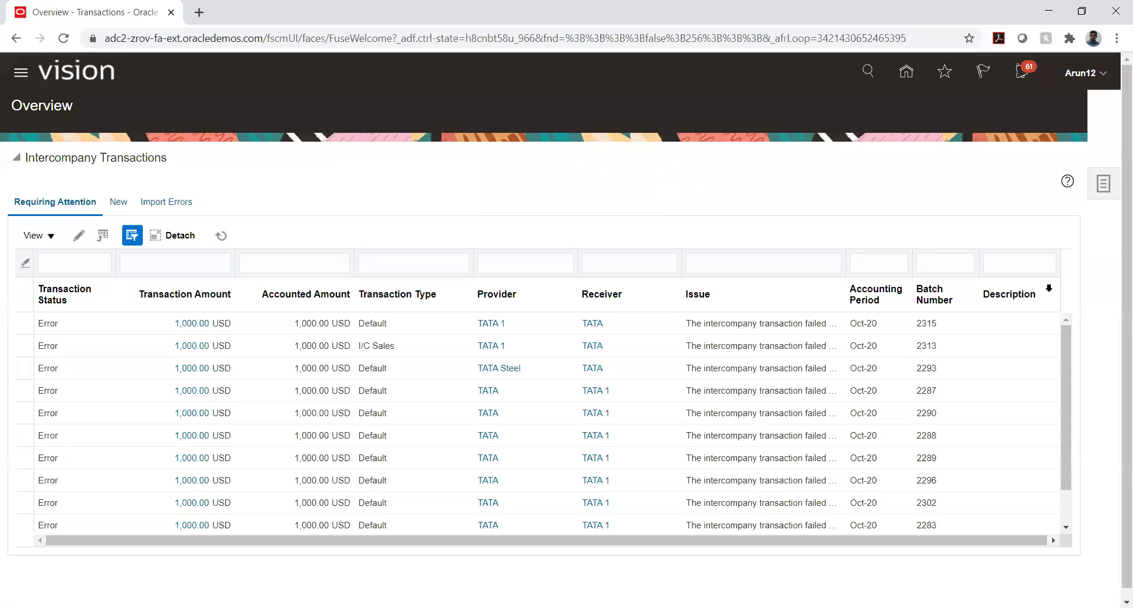
Search the intercompany inbound transactions for batch 2357 to check its status, and return to the transactions overview
{"action": "left_click", "coordinate": [1097, 192]}
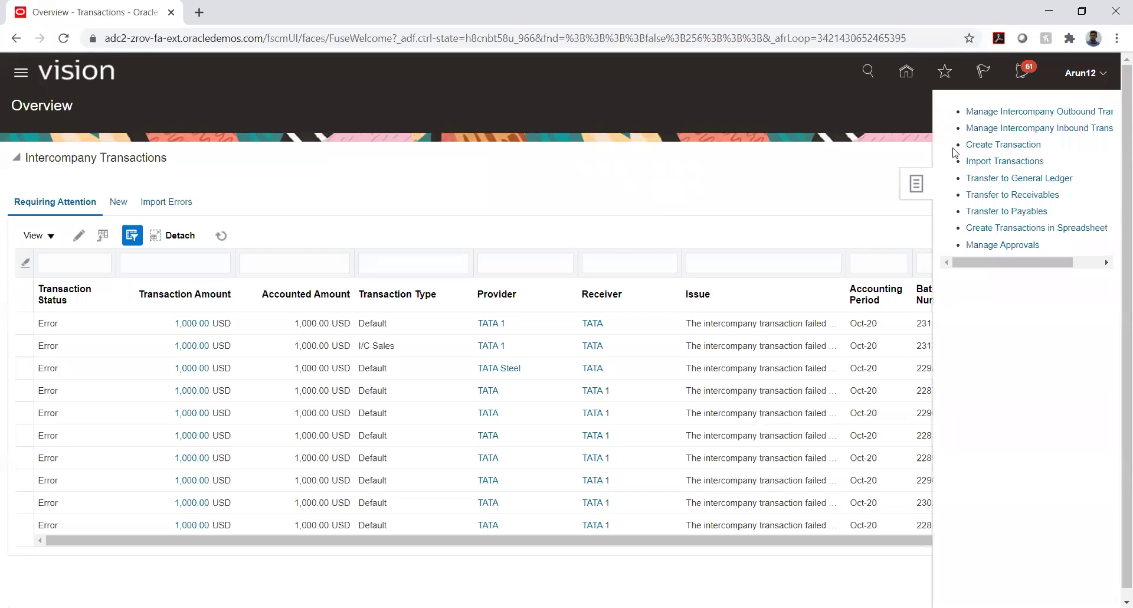
{"action": "left_click", "coordinate": [1008, 129]}
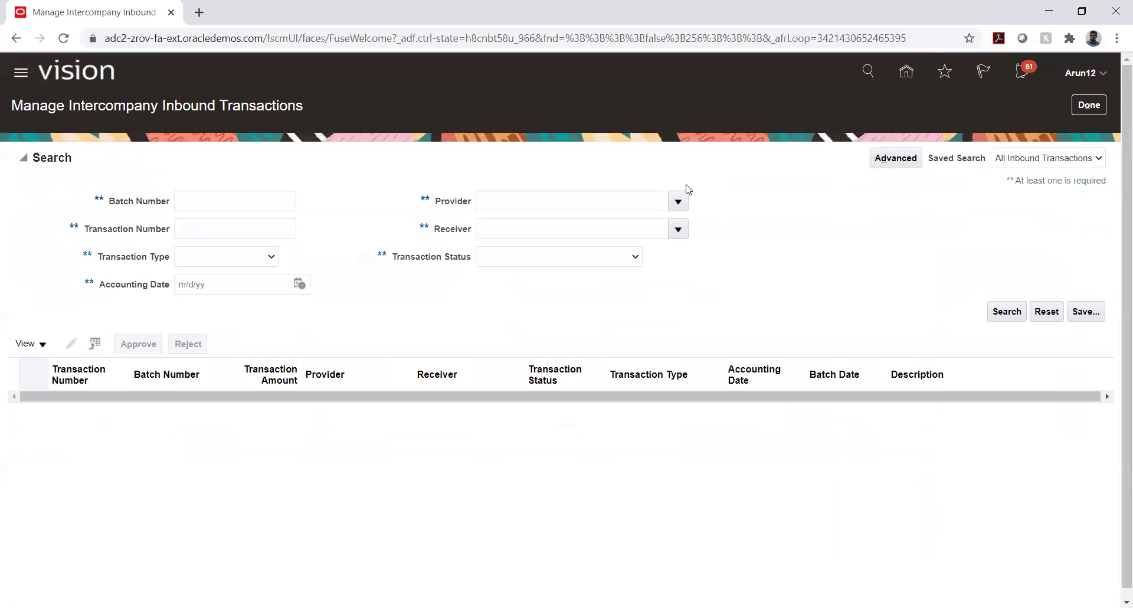
{"action": "left_click", "coordinate": [189, 202]}
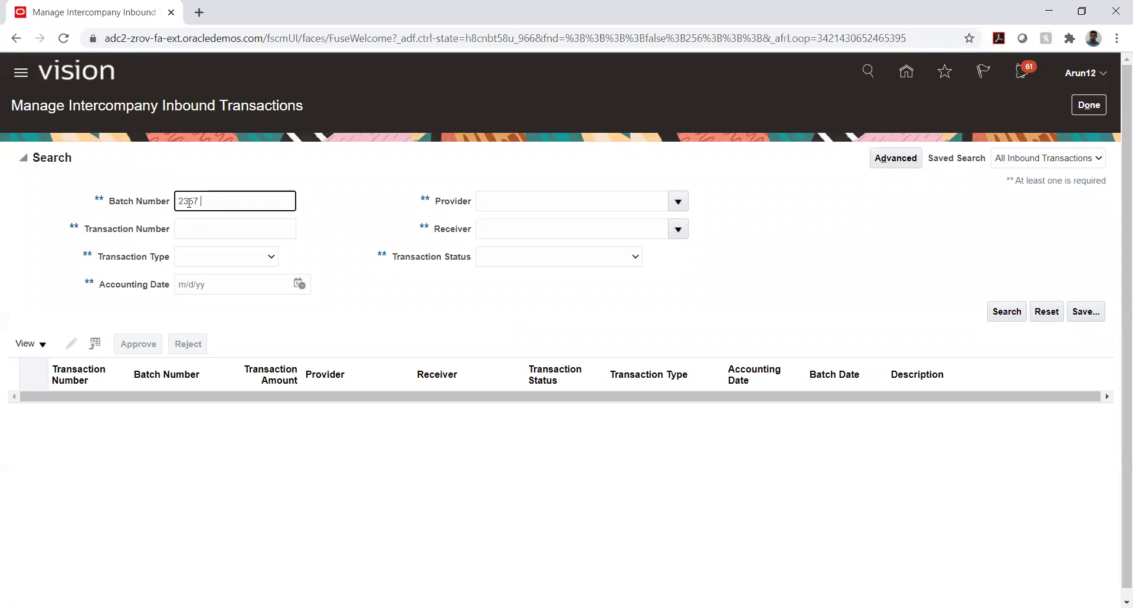
{"action": "key", "text": "Return"}
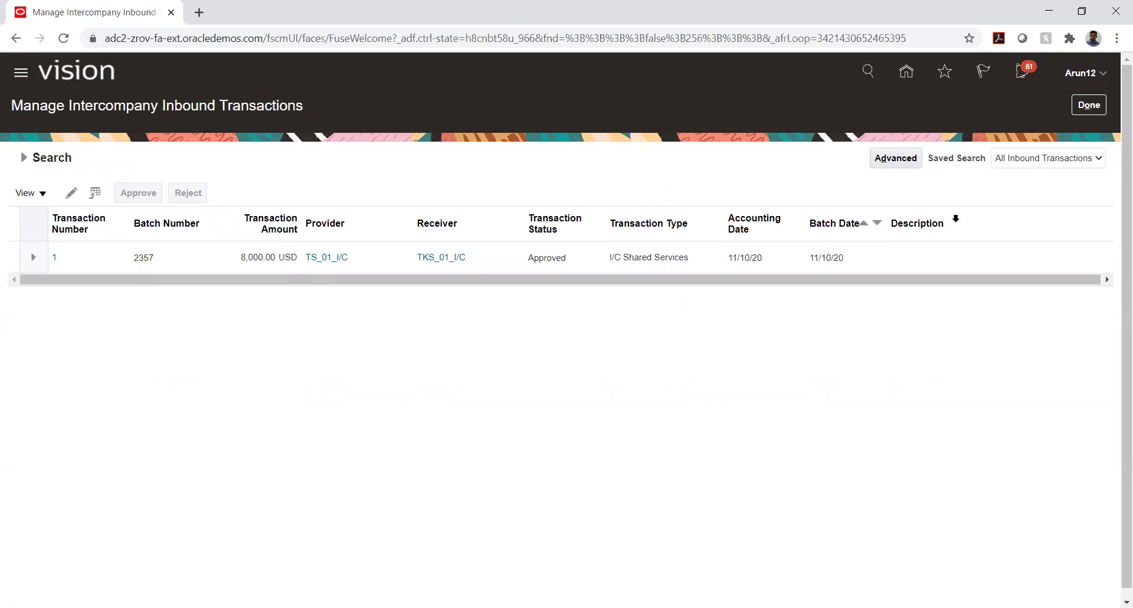
{"action": "left_click", "coordinate": [1097, 112]}
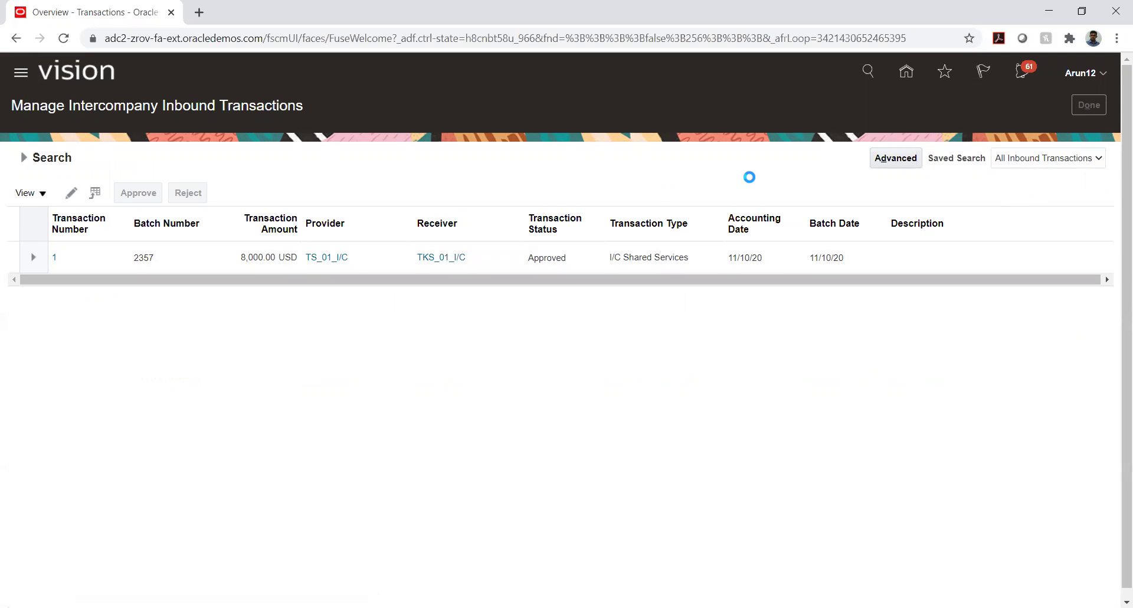
Submit the Transfer to Receivables process for business unit TS_01_BU and legal entity TS LEGAL ENTITY, with Receivables invoice import set to Yes
{"action": "left_click", "coordinate": [1104, 184]}
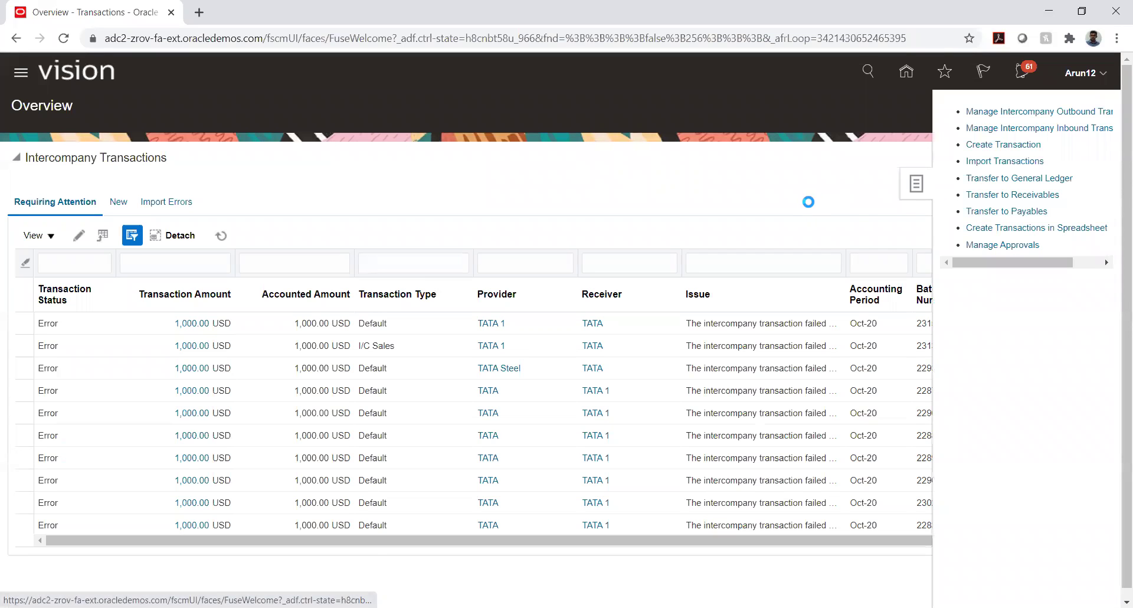
{"action": "left_click", "coordinate": [282, 282]}
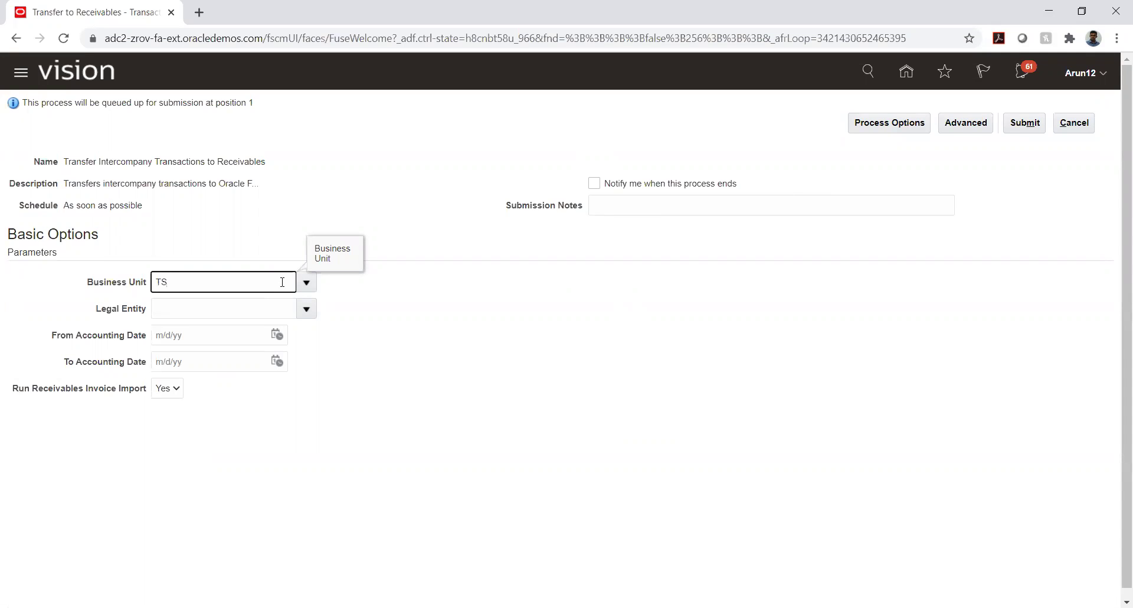
{"action": "type", "text": "TS"}
{"action": "key", "text": "Tab"}
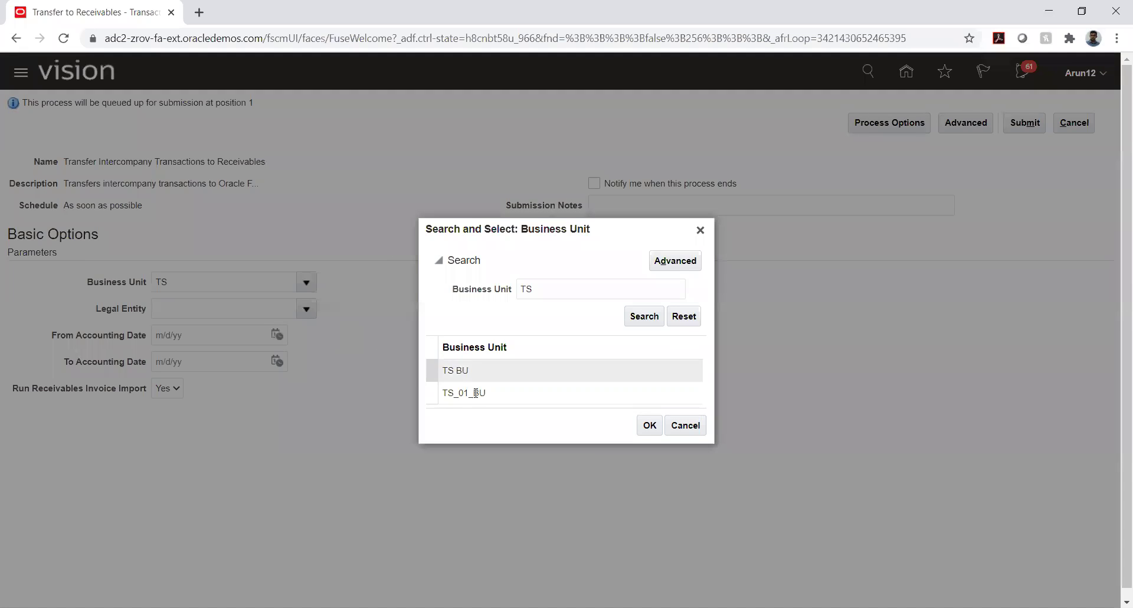
{"action": "left_click", "coordinate": [476, 392]}
{"action": "left_click", "coordinate": [649, 425]}
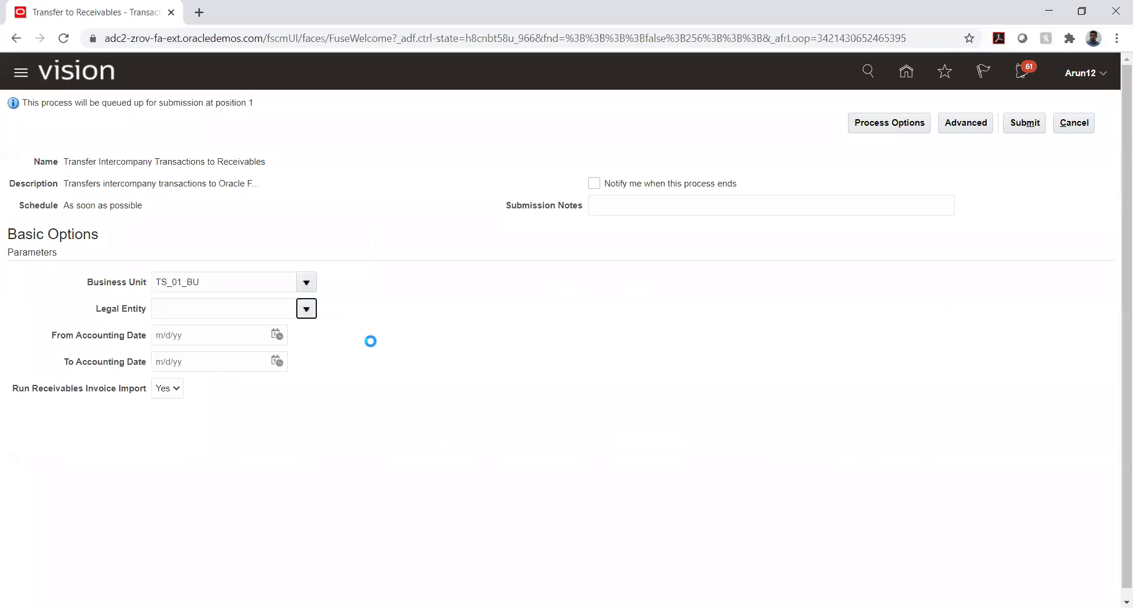
{"action": "left_click", "coordinate": [336, 357]}
{"action": "left_click", "coordinate": [1025, 123]}
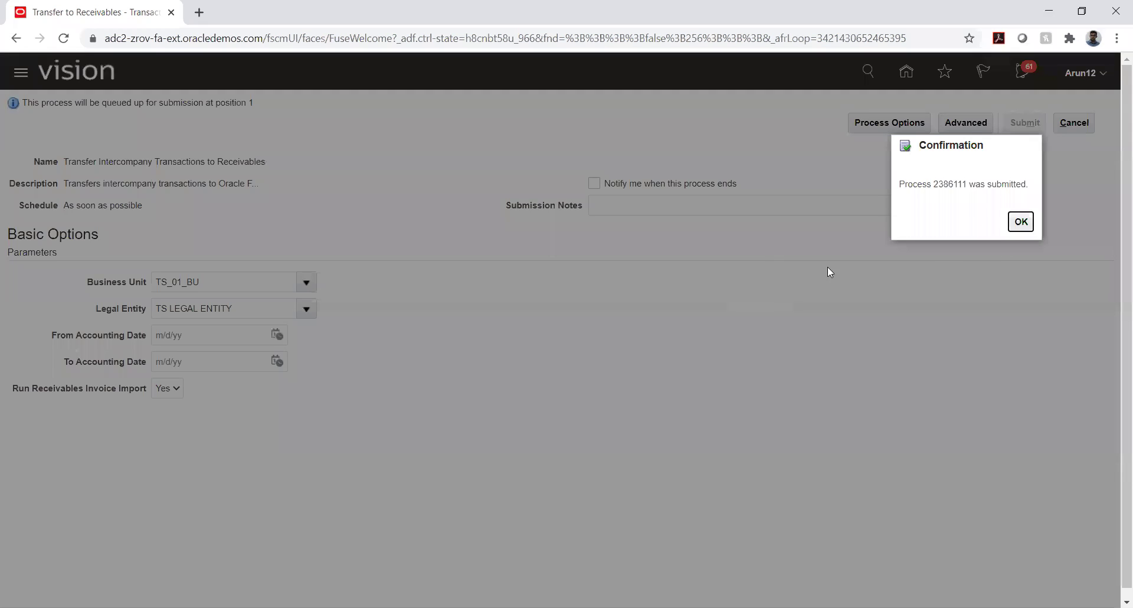
{"action": "left_click", "coordinate": [1021, 221]}
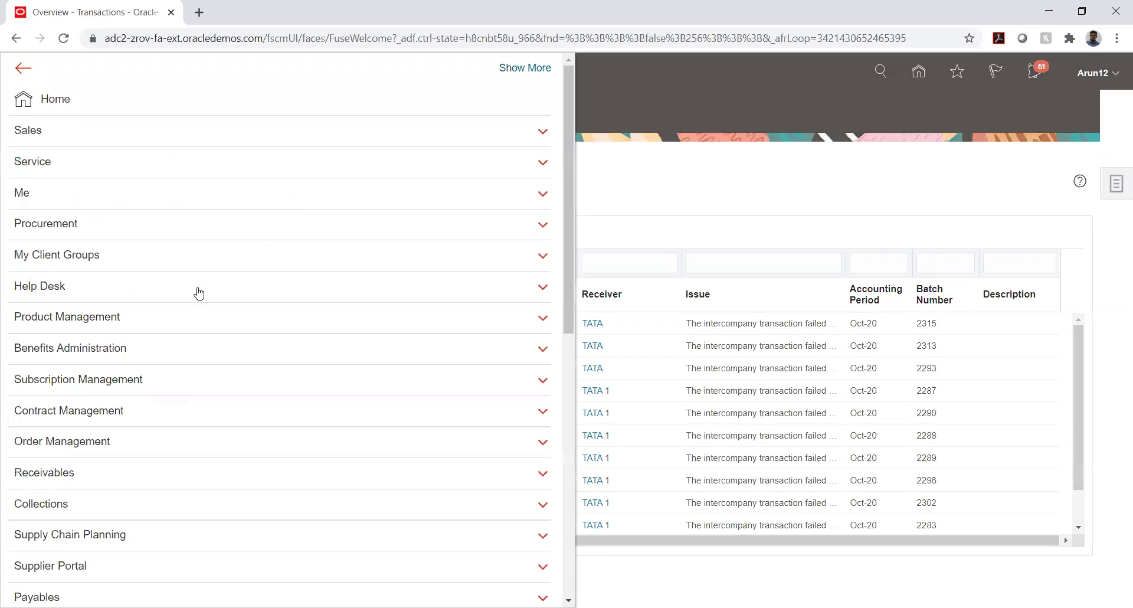
Open the scheduled processes and refresh the list to monitor the Receivables transfer and AutoInvoice import until they finish
{"action": "scroll", "coordinate": [197, 291], "scroll_direction": "down", "scroll_amount": 8}
{"action": "left_click", "coordinate": [416, 493]}
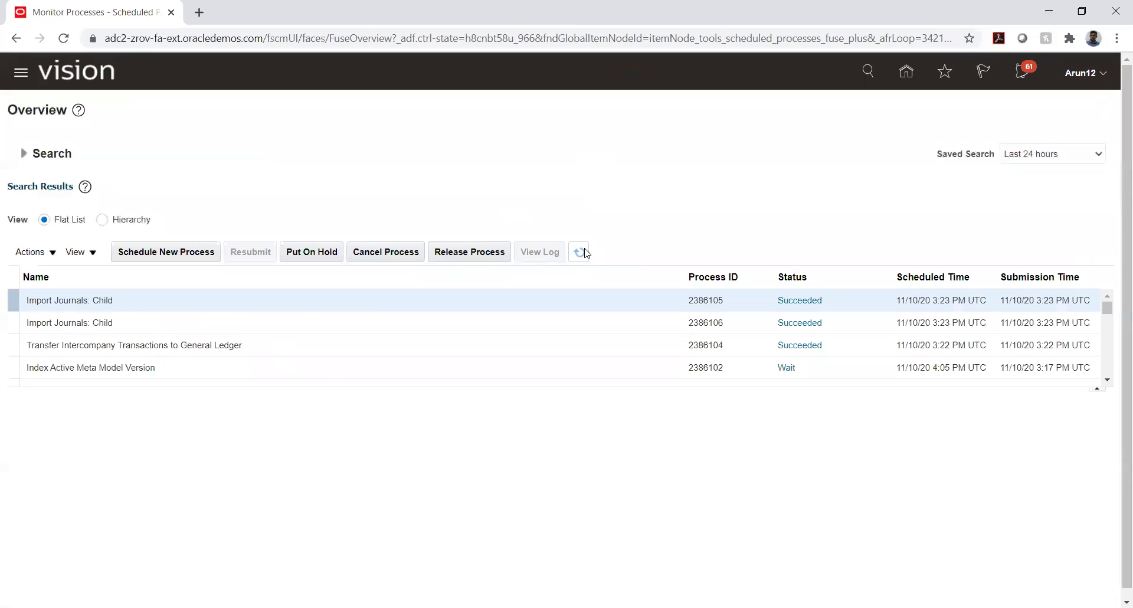
{"action": "left_click", "coordinate": [585, 252]}
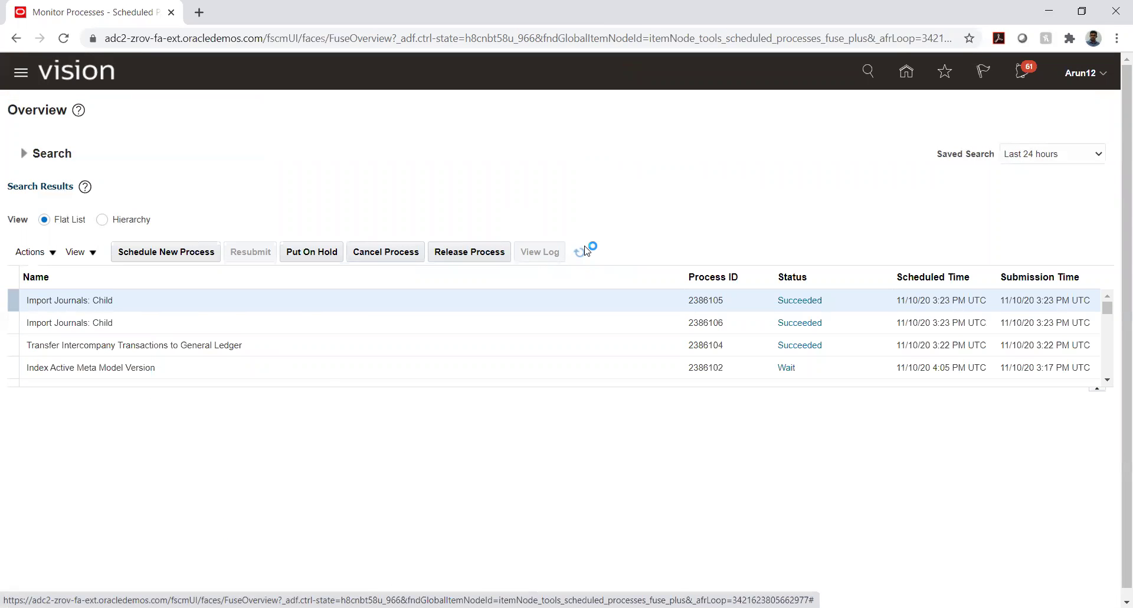
{"action": "left_click", "coordinate": [585, 253]}
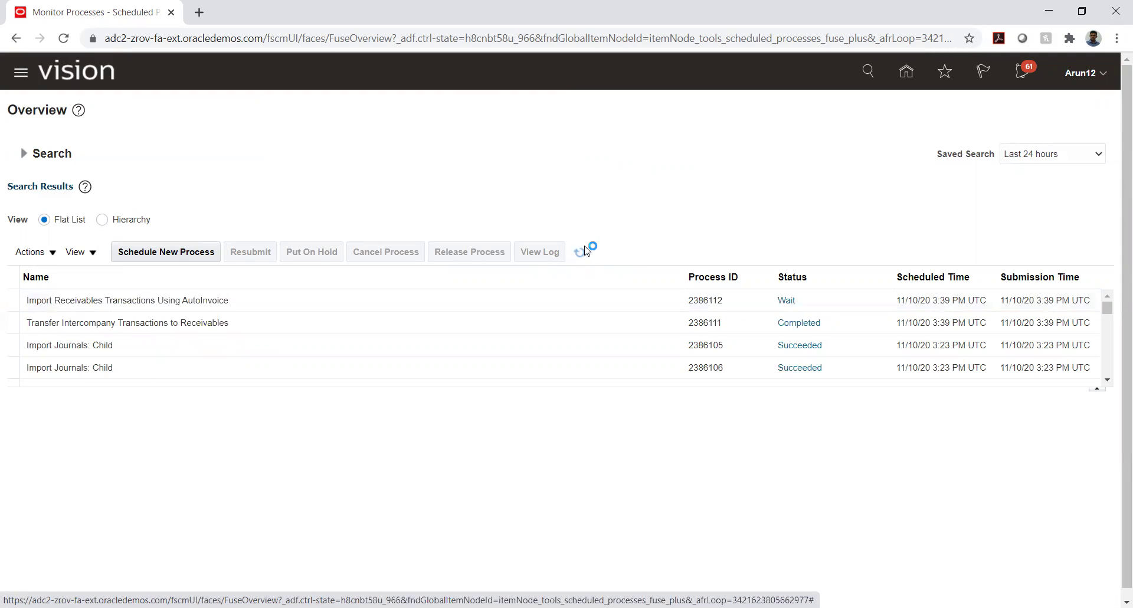
{"action": "left_click", "coordinate": [585, 252]}
{"action": "left_click", "coordinate": [585, 248]}
{"action": "left_click", "coordinate": [580, 252]}
{"action": "left_click", "coordinate": [580, 250]}
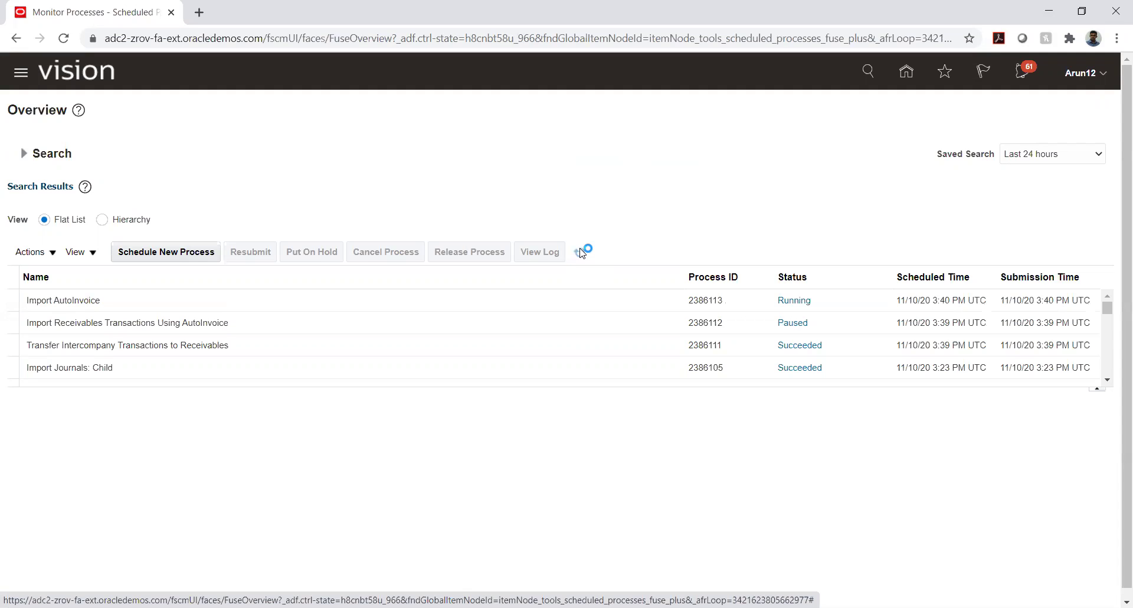
{"action": "left_click", "coordinate": [580, 252]}
{"action": "left_click", "coordinate": [578, 252]}
{"action": "left_click", "coordinate": [578, 252]}
{"action": "left_click", "coordinate": [577, 253]}
{"action": "left_click", "coordinate": [580, 255]}
{"action": "left_click", "coordinate": [580, 255]}
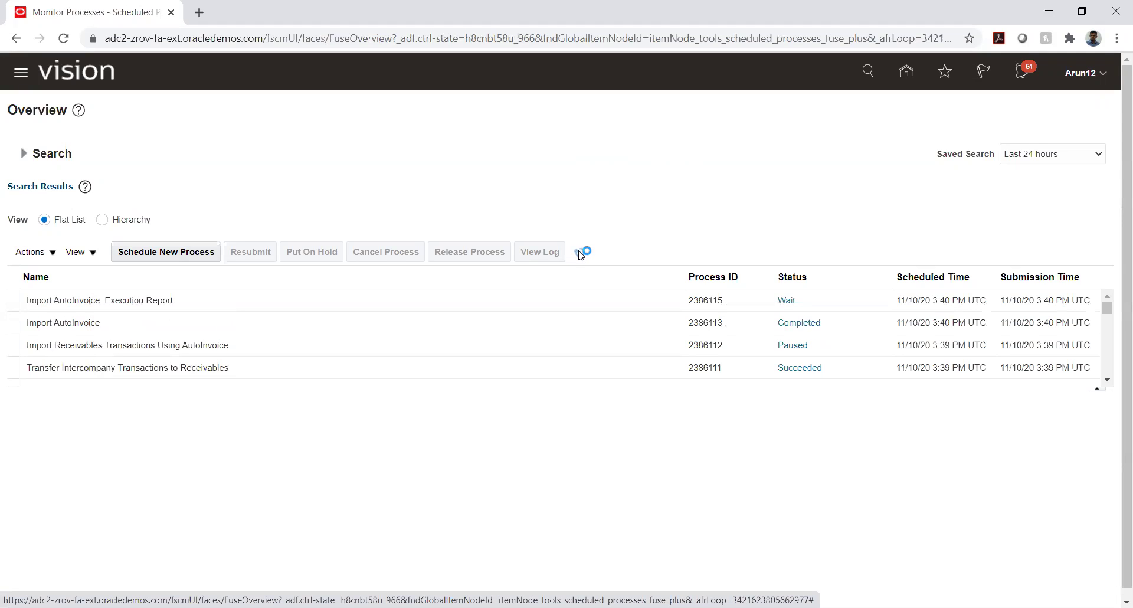
{"action": "left_click", "coordinate": [580, 254]}
{"action": "left_click", "coordinate": [581, 254]}
{"action": "left_click", "coordinate": [580, 254]}
{"action": "left_click", "coordinate": [581, 254]}
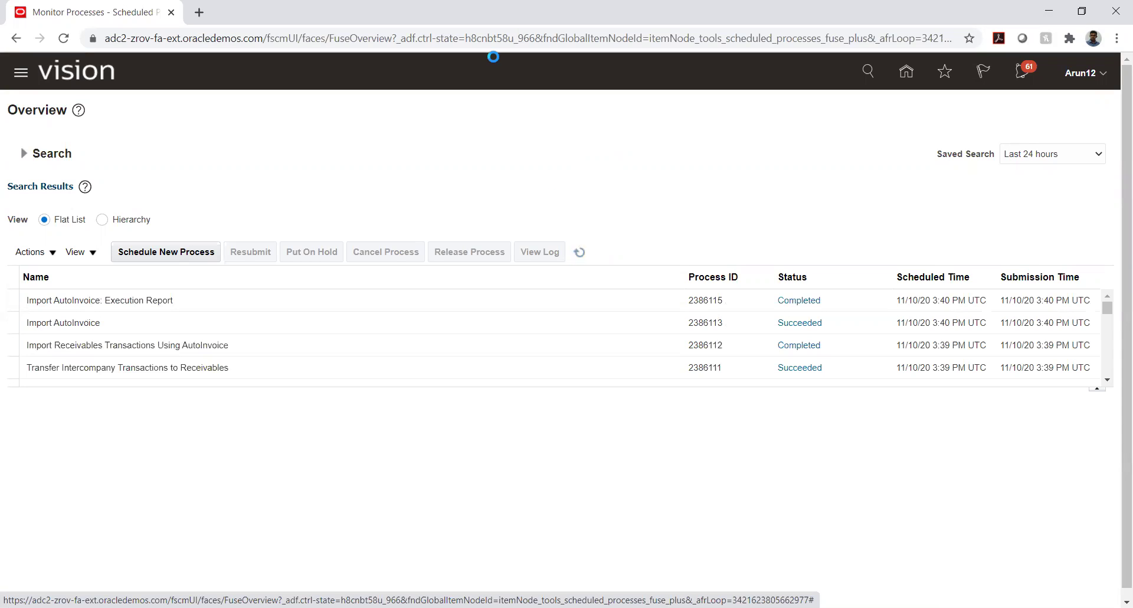
{"action": "left_click", "coordinate": [580, 252]}
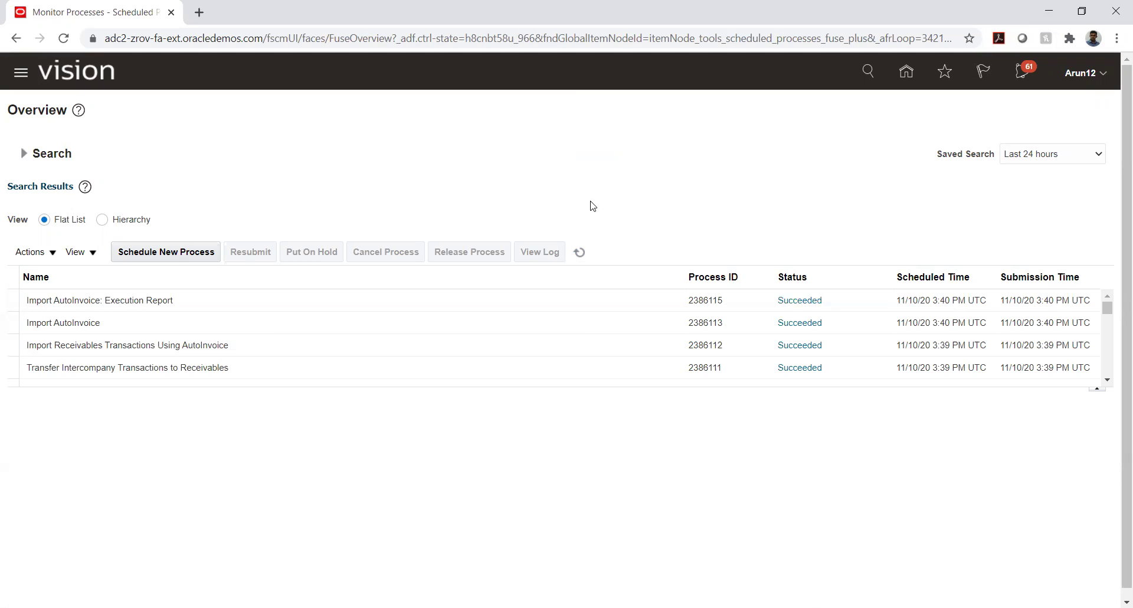
Open the transaction management page of Receivables Billing from the home page
{"action": "left_click", "coordinate": [906, 72]}
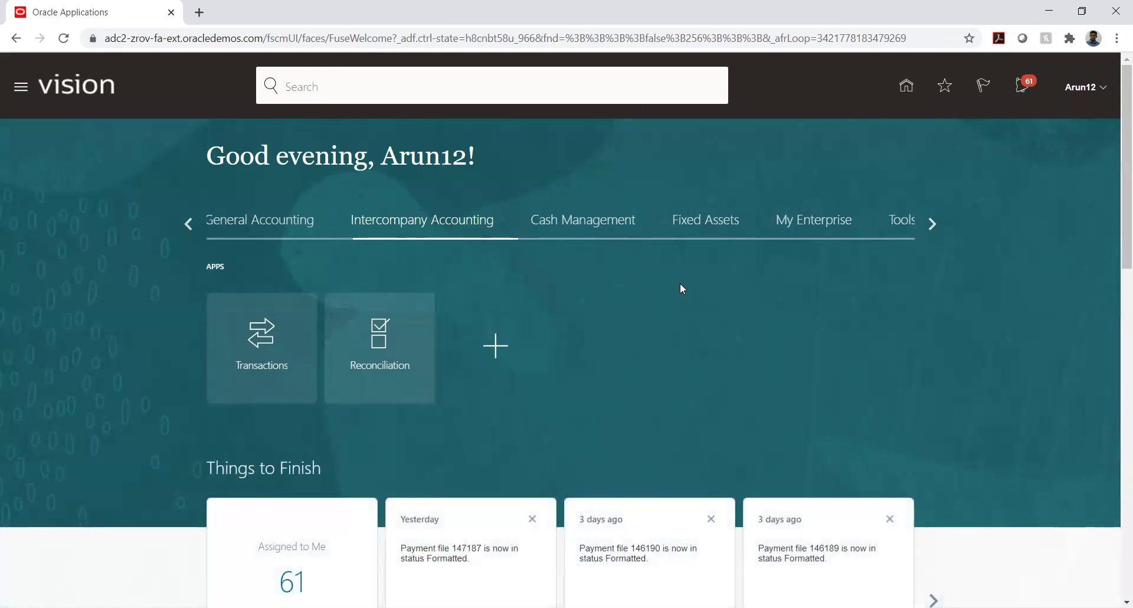
{"action": "left_click", "coordinate": [189, 222]}
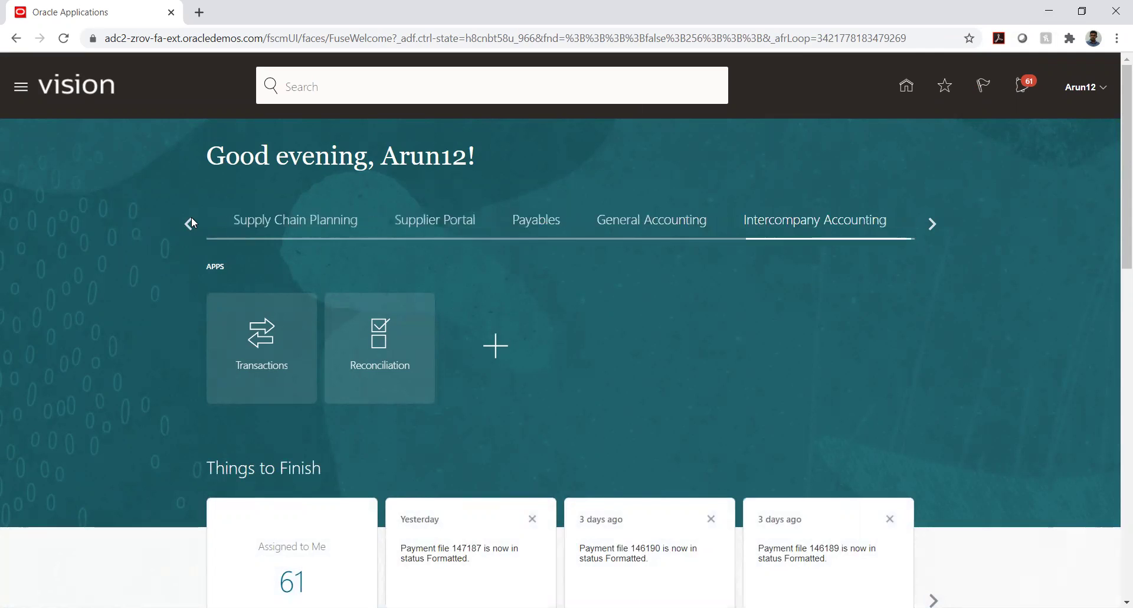
{"action": "left_click", "coordinate": [218, 230]}
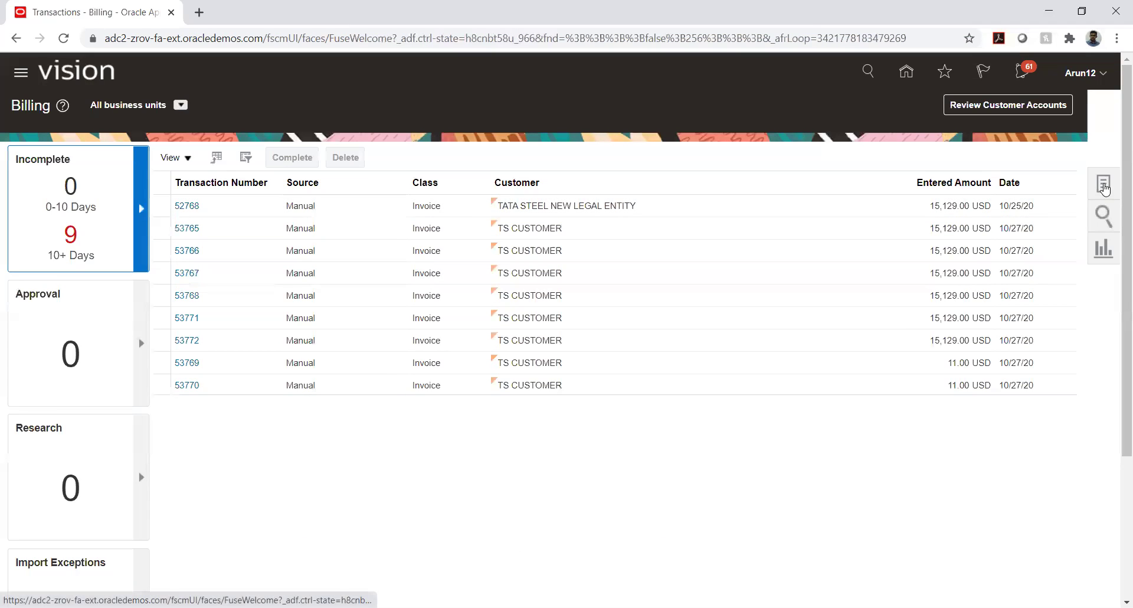
{"action": "left_click", "coordinate": [1103, 184]}
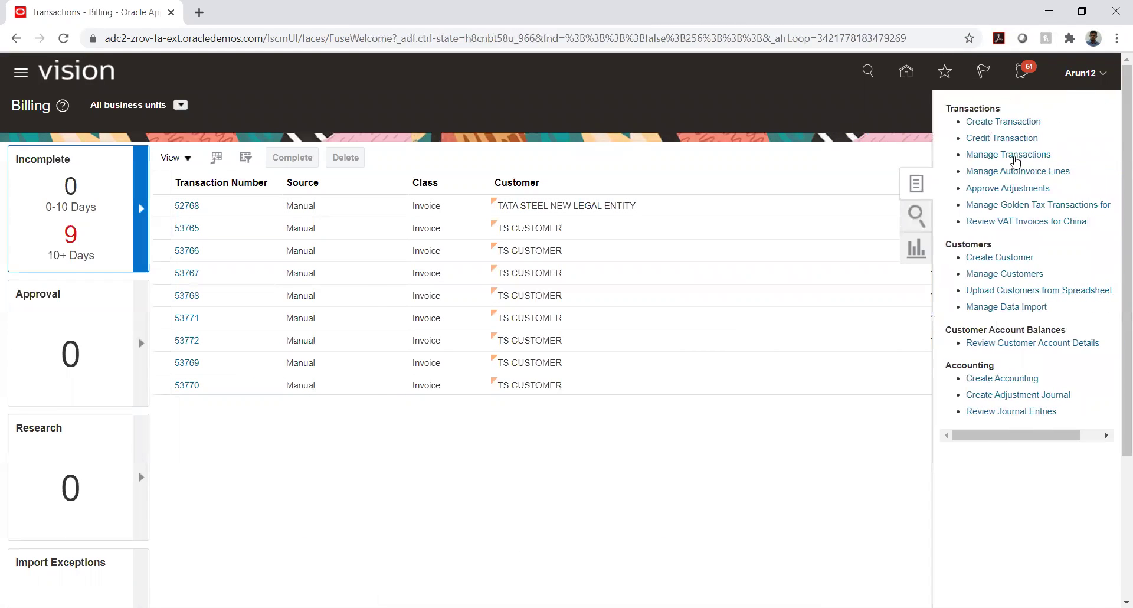
{"action": "left_click", "coordinate": [986, 155]}
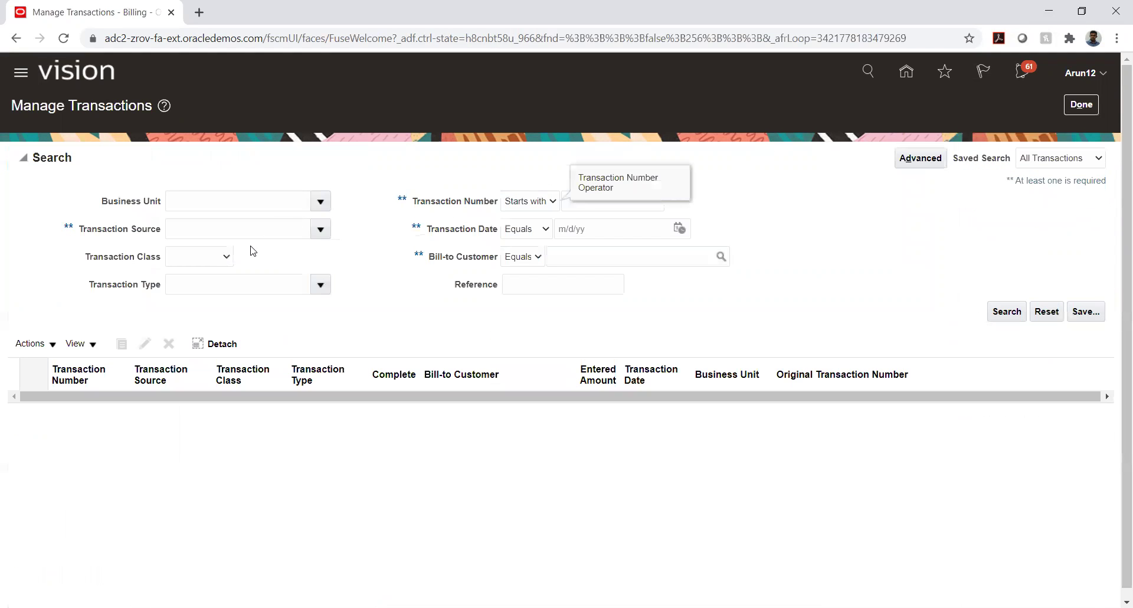
Search the Receivables transactions for source Global Intercompany with transaction date November 10, 2020
{"action": "left_click", "coordinate": [246, 232]}
{"action": "left_click", "coordinate": [321, 230]}
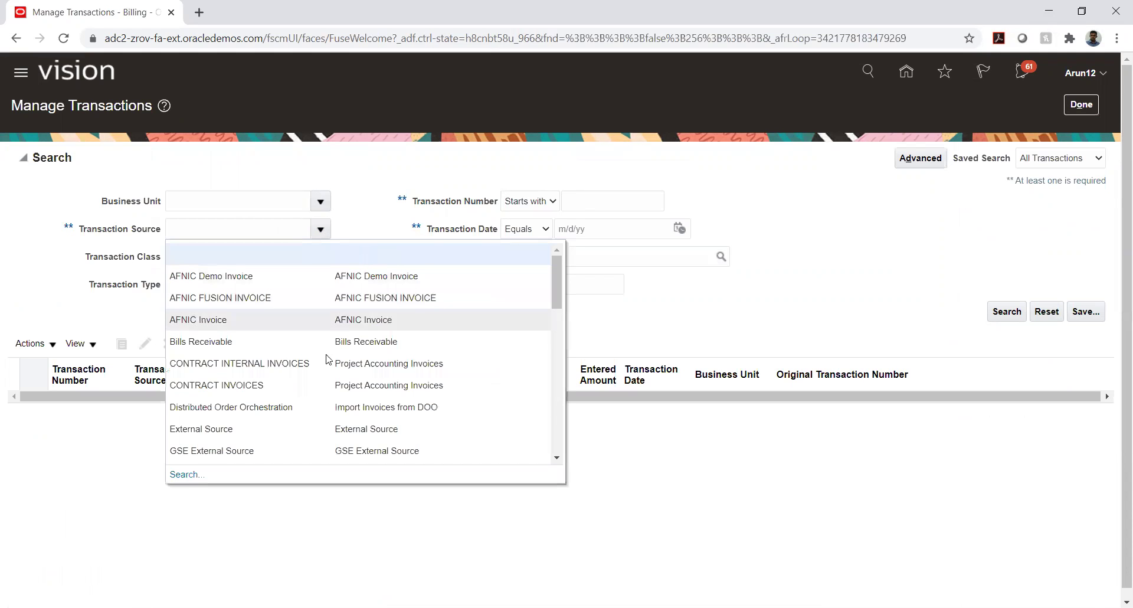
{"action": "scroll", "coordinate": [282, 362], "scroll_direction": "down", "scroll_amount": 2}
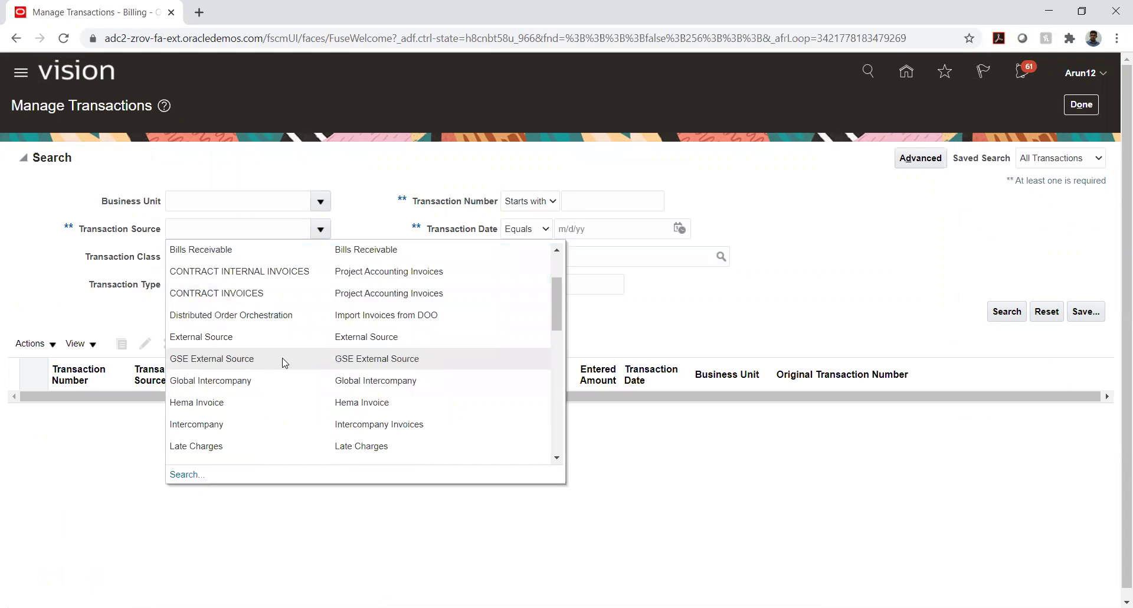
{"action": "left_click", "coordinate": [242, 380]}
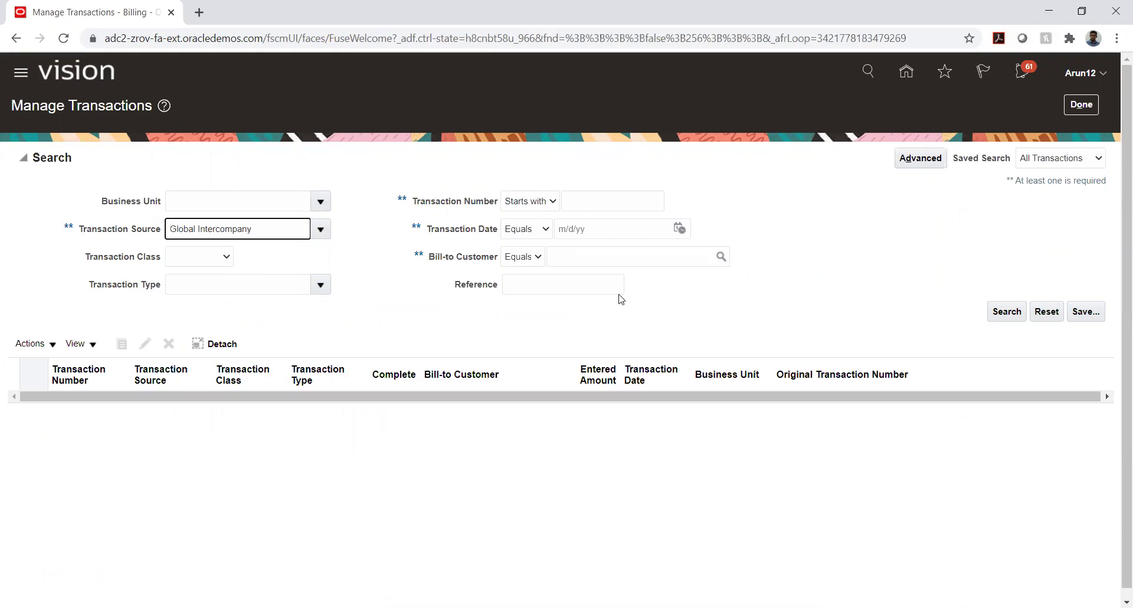
{"action": "left_click", "coordinate": [679, 228]}
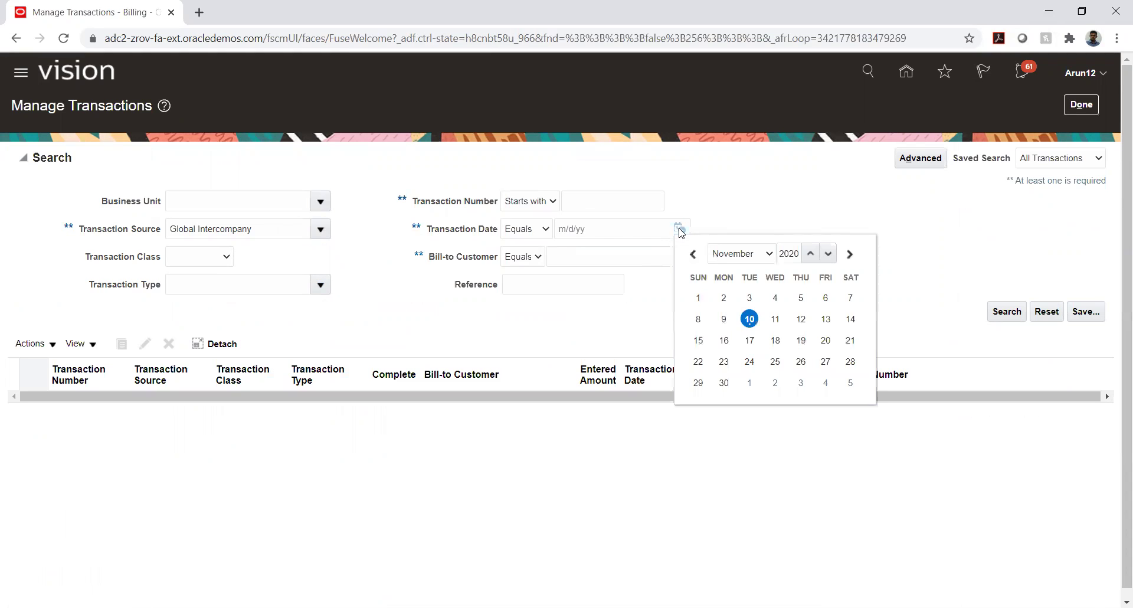
{"action": "left_click", "coordinate": [748, 322]}
{"action": "left_click", "coordinate": [1013, 312]}
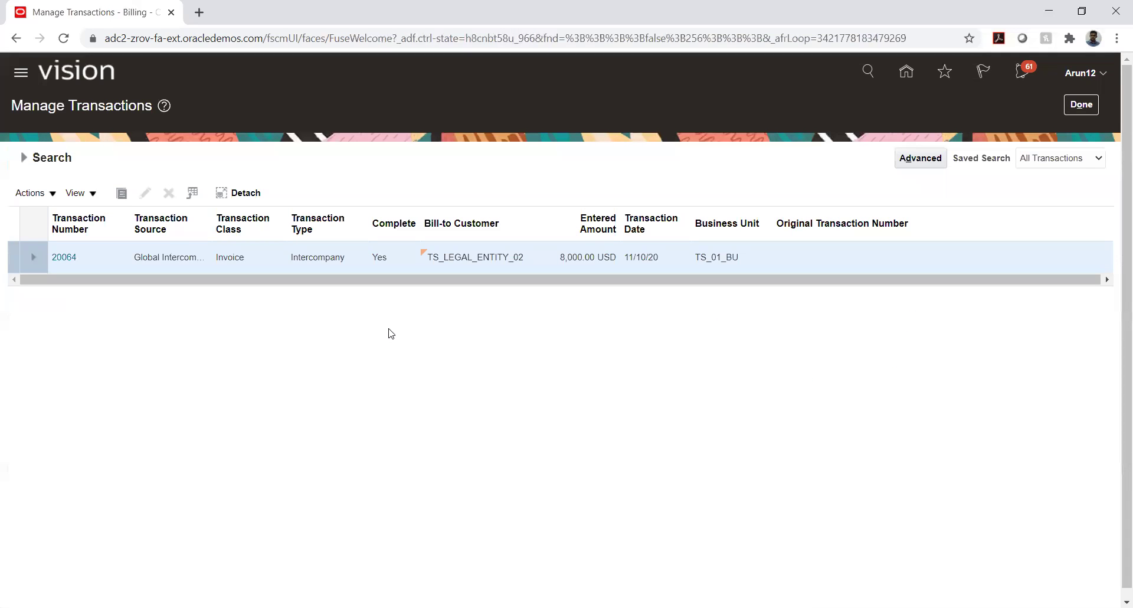
Open the 8,000 USD Global Intercompany invoice billed to TS_LEGAL_ENTITY_02, look over its details and post it to the ledger
{"action": "left_click", "coordinate": [63, 260]}
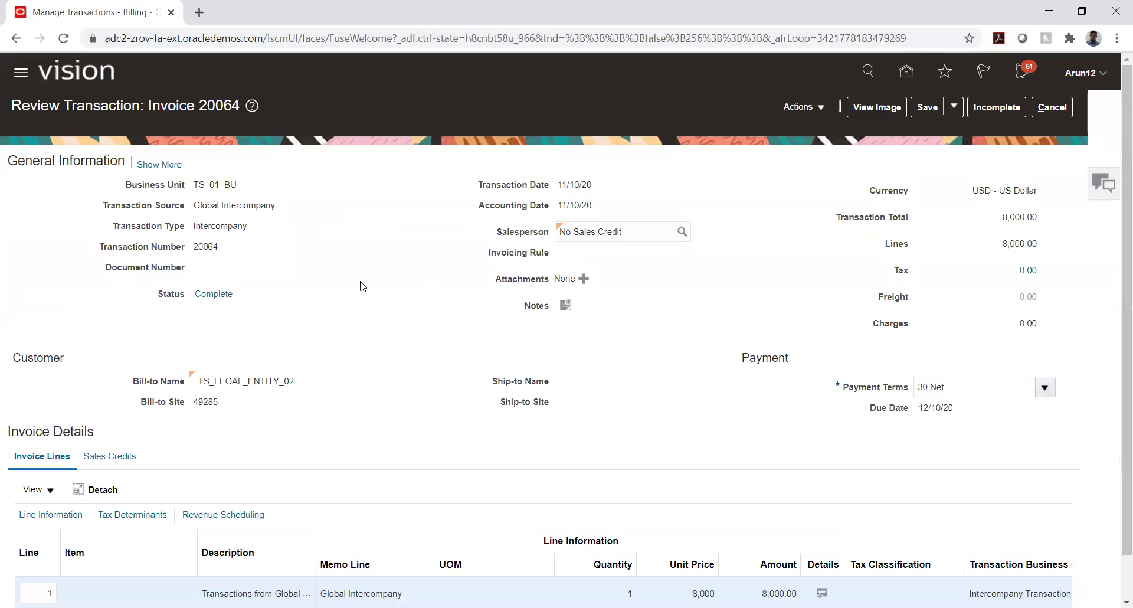
{"action": "scroll", "coordinate": [735, 433], "scroll_direction": "down", "scroll_amount": 1}
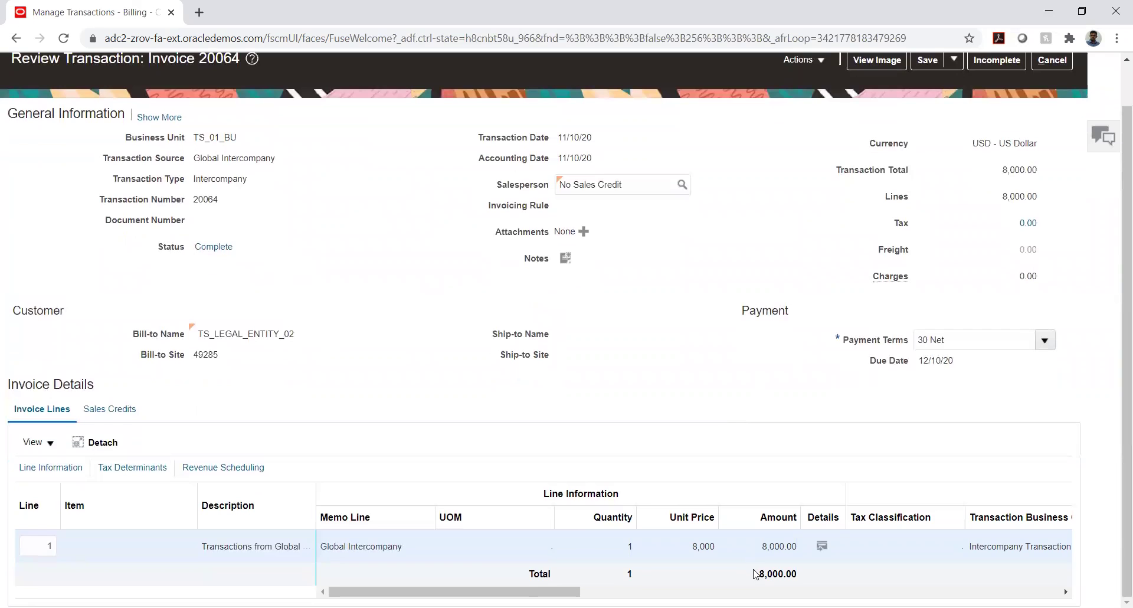
{"action": "scroll", "coordinate": [728, 244], "scroll_direction": "up", "scroll_amount": 1}
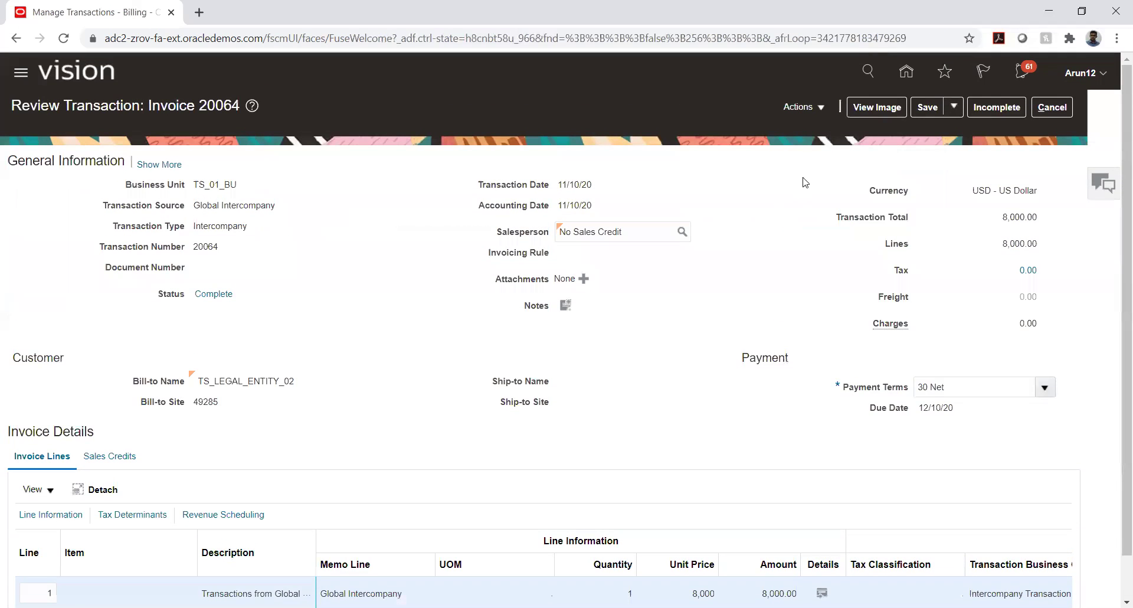
{"action": "left_click", "coordinate": [810, 109]}
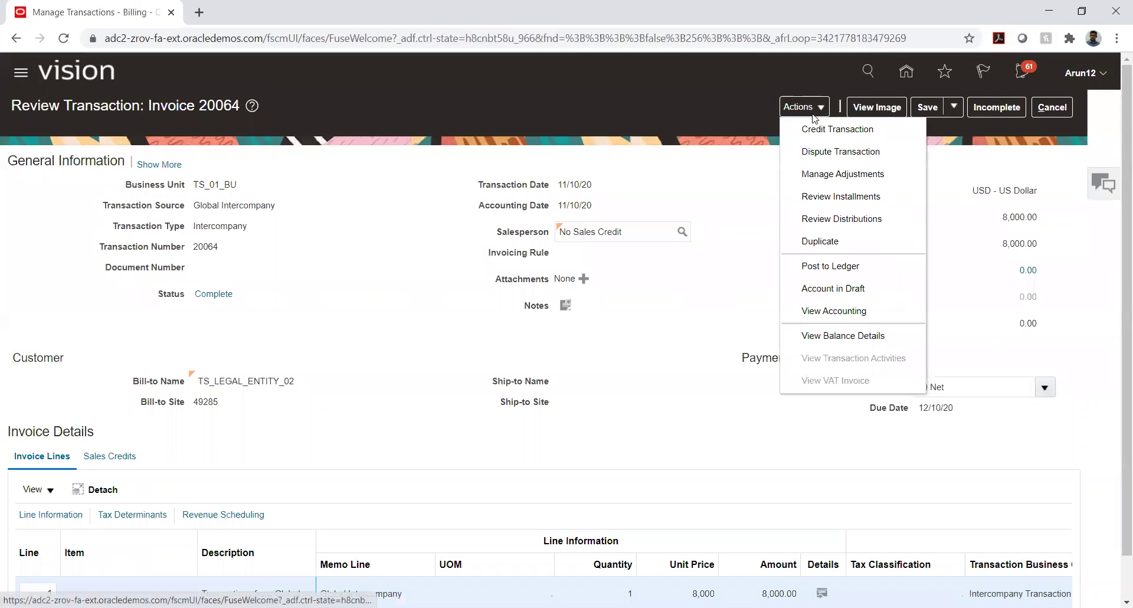
{"action": "left_click", "coordinate": [828, 268]}
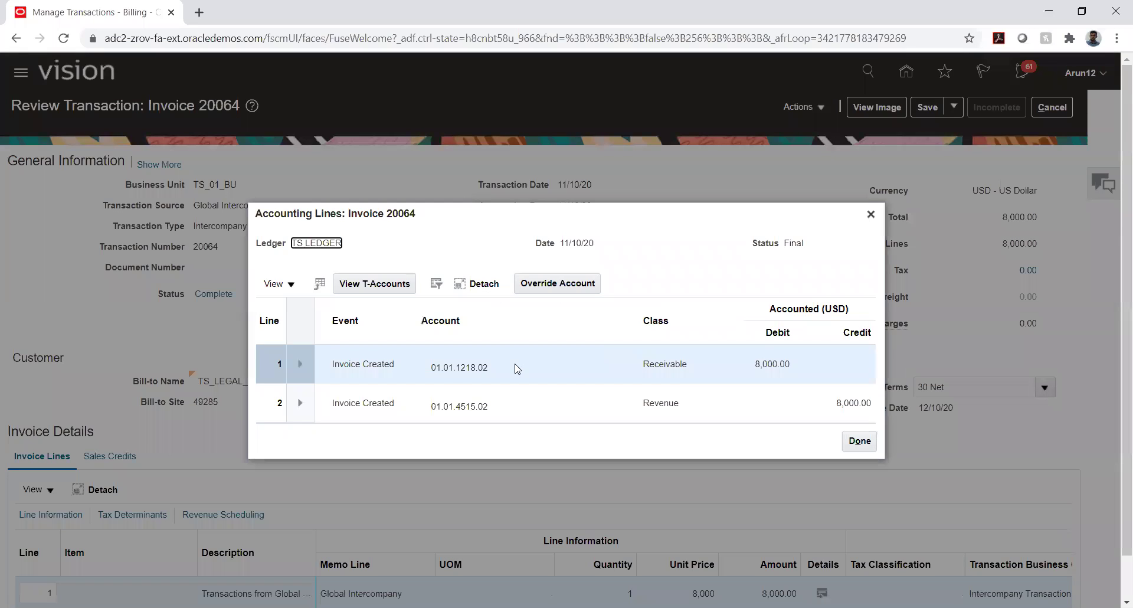
Examine the account segment descriptions of the invoice's Receivable and Revenue accounting lines, and close the accounting lines
{"action": "left_click", "coordinate": [459, 367]}
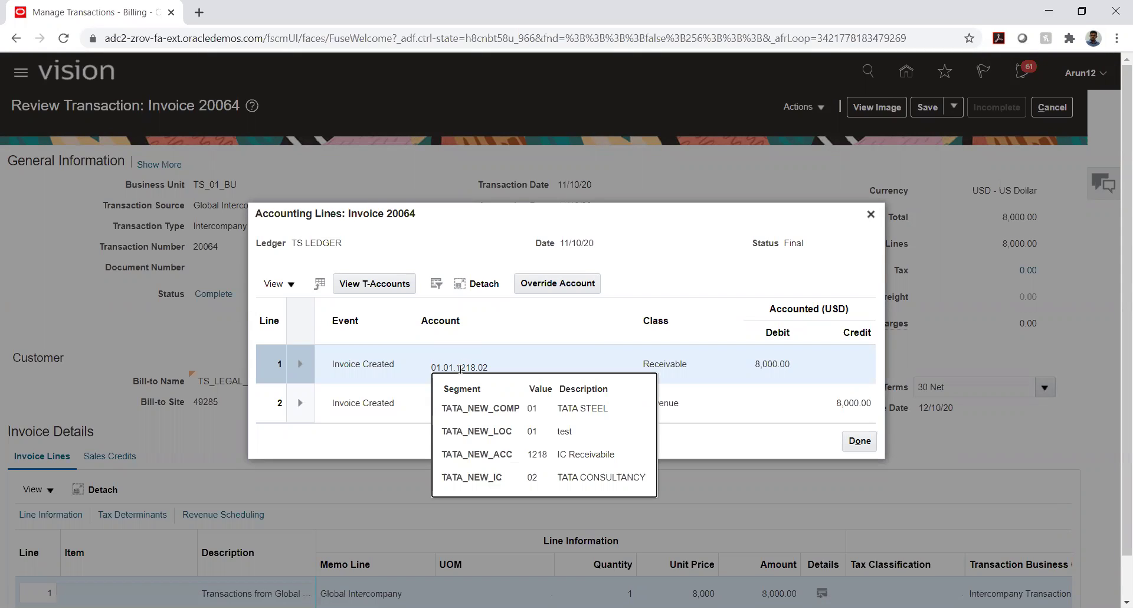
{"action": "left_click", "coordinate": [395, 437]}
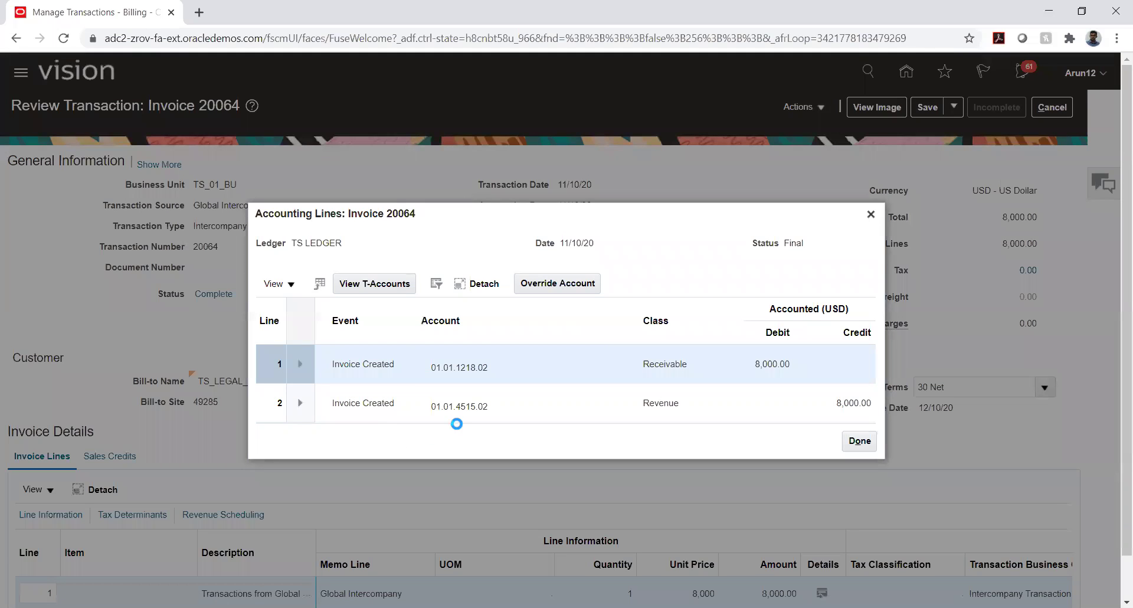
{"action": "left_click", "coordinate": [468, 402]}
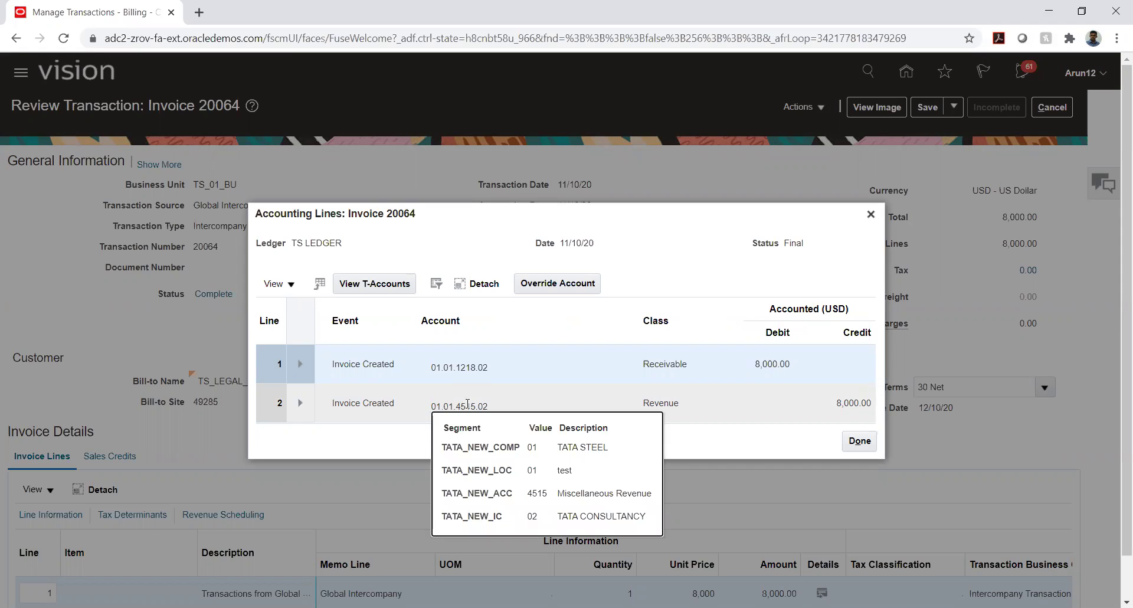
{"action": "left_click", "coordinate": [403, 440]}
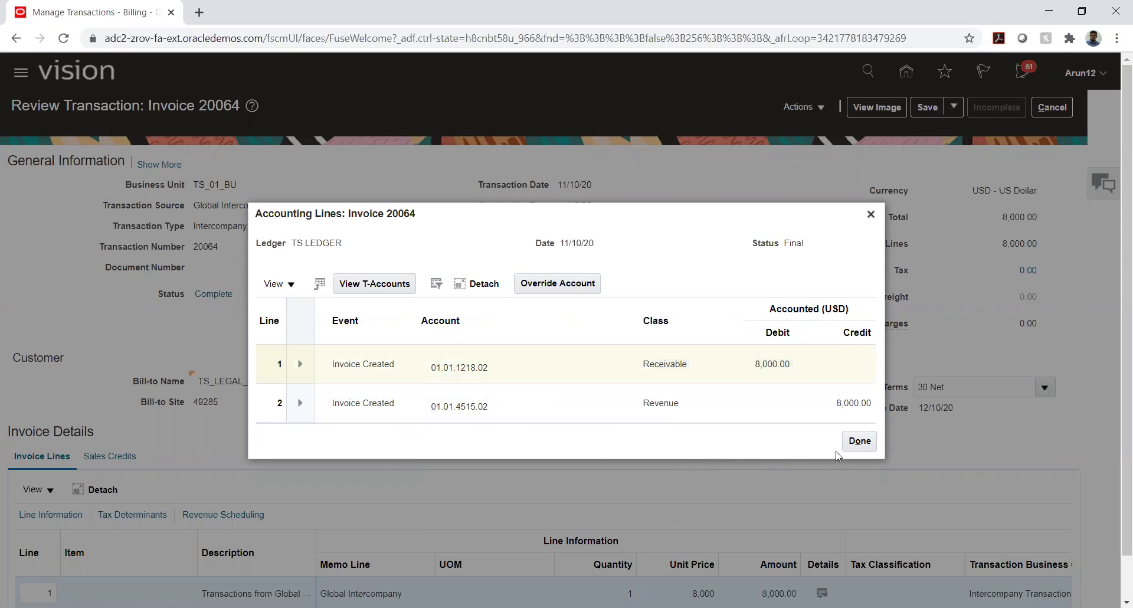
{"action": "left_click", "coordinate": [854, 447]}
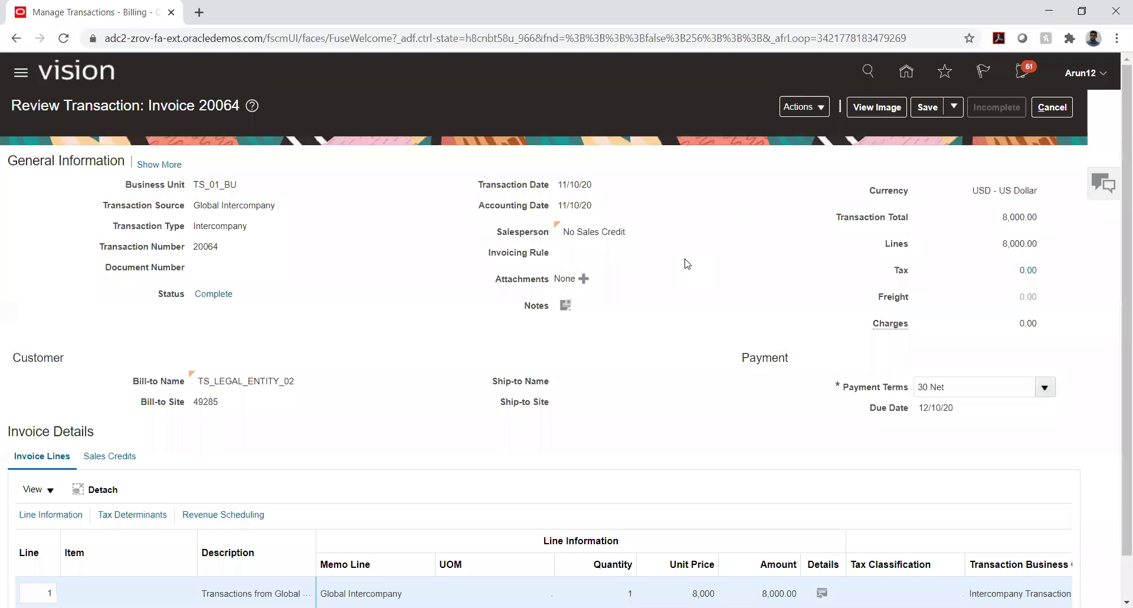
Save and close the intercompany invoice, and return to the Billing overview
{"action": "left_click", "coordinate": [953, 109]}
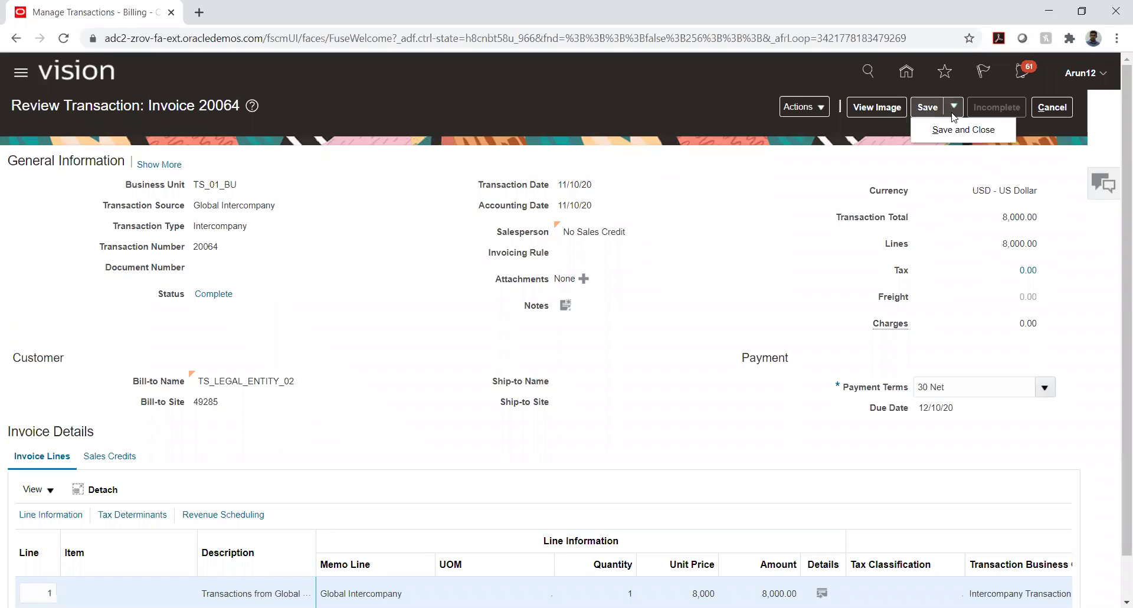
{"action": "left_click", "coordinate": [963, 129]}
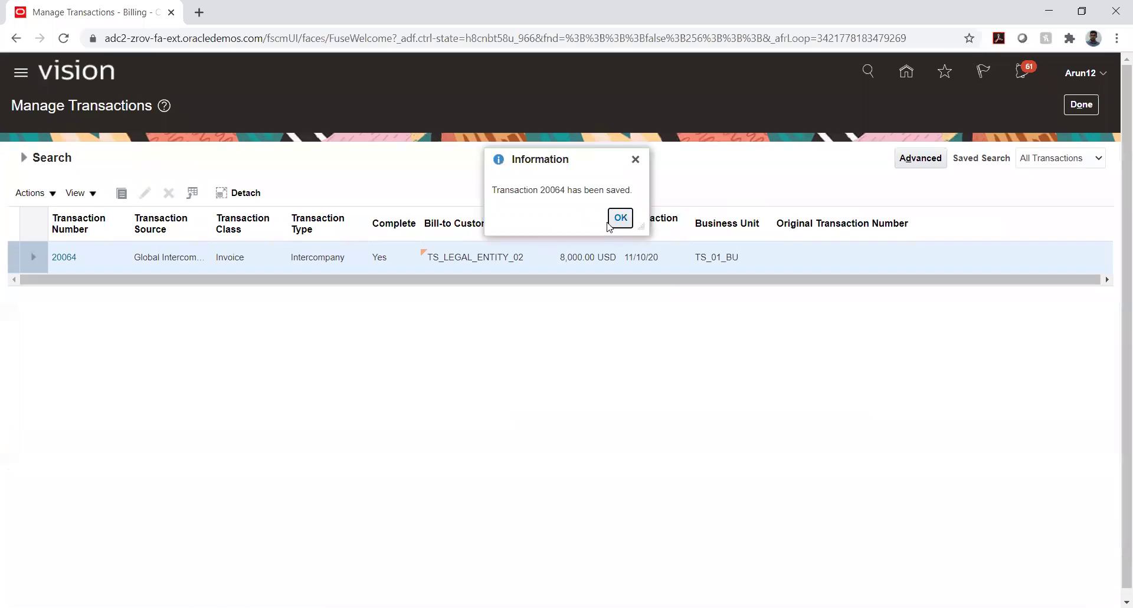
{"action": "left_click", "coordinate": [620, 218]}
{"action": "left_click", "coordinate": [1085, 105]}
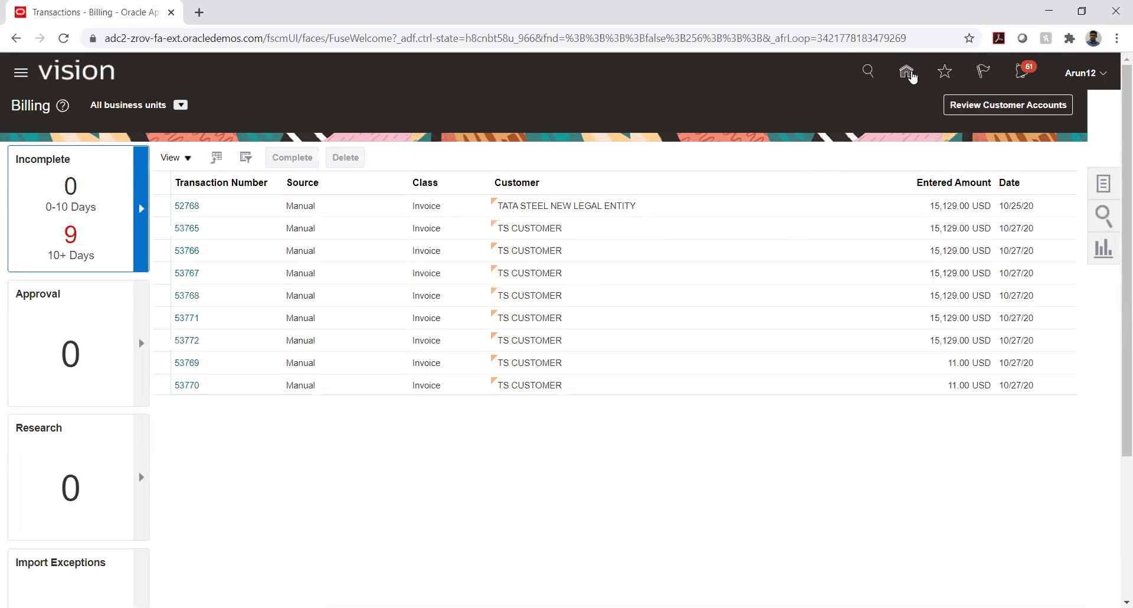
Open the Transfer to Payables process from the Intercompany Accounting transactions overview
{"action": "left_click", "coordinate": [906, 71]}
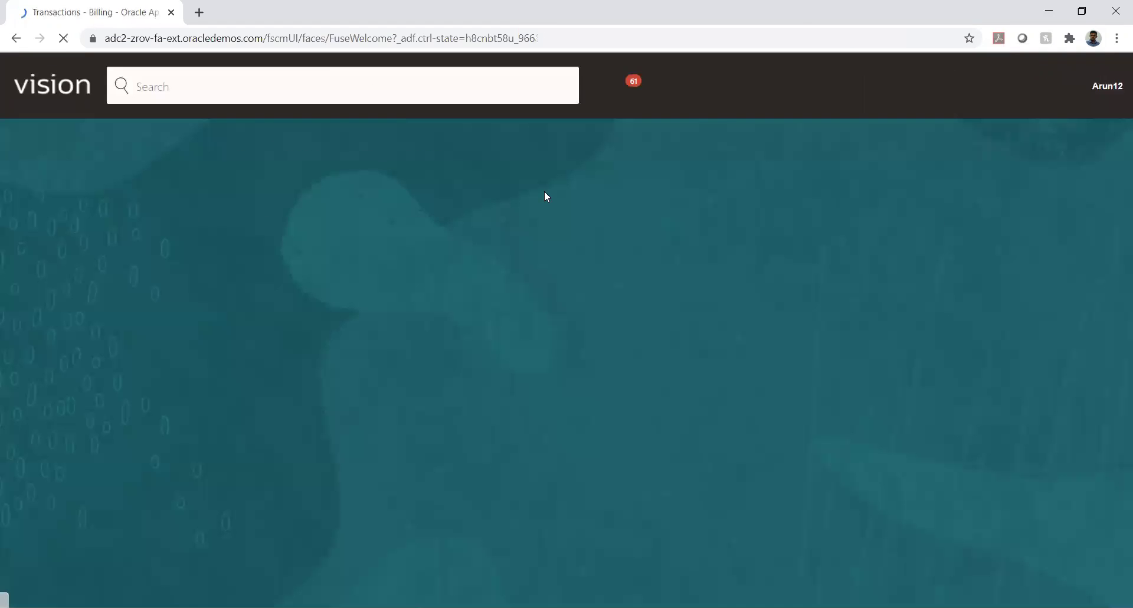
{"action": "left_click", "coordinate": [929, 222]}
{"action": "left_click", "coordinate": [929, 222]}
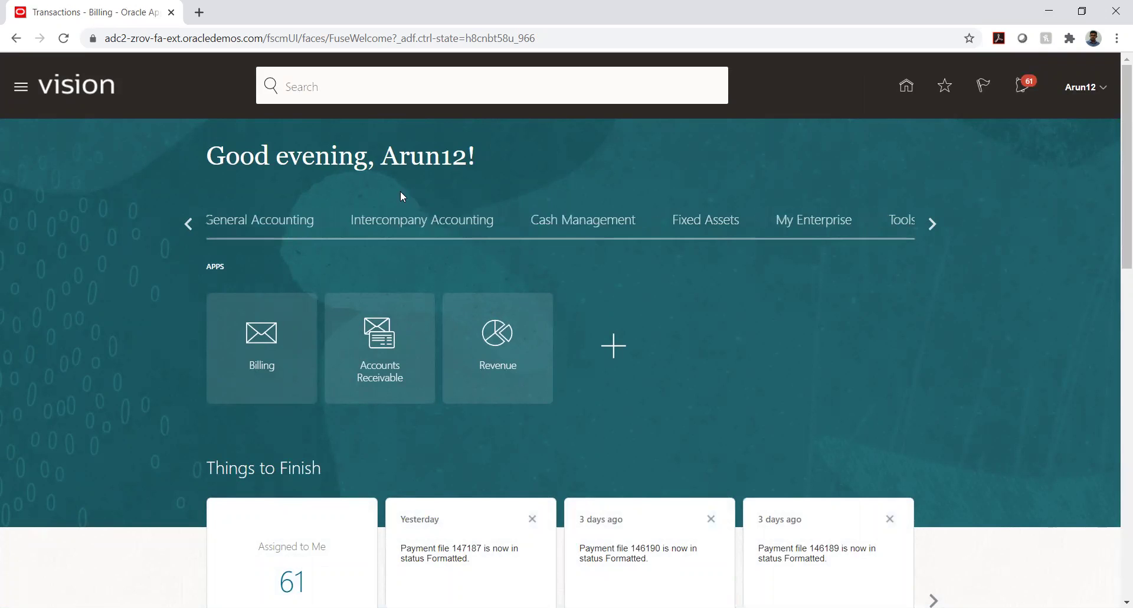
{"action": "left_click", "coordinate": [411, 230]}
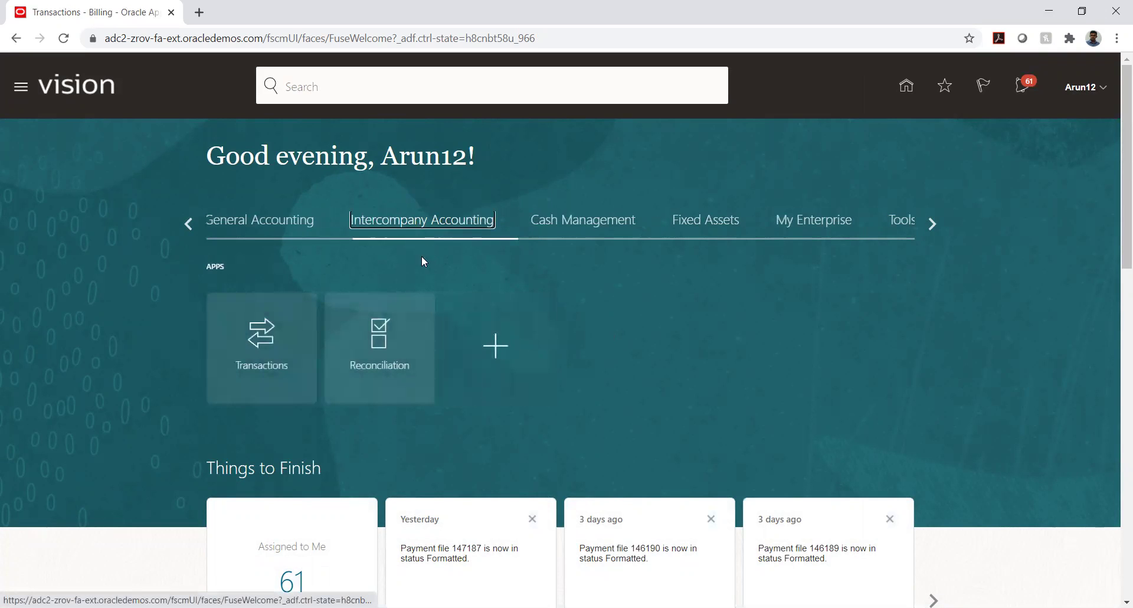
{"action": "left_click", "coordinate": [319, 294]}
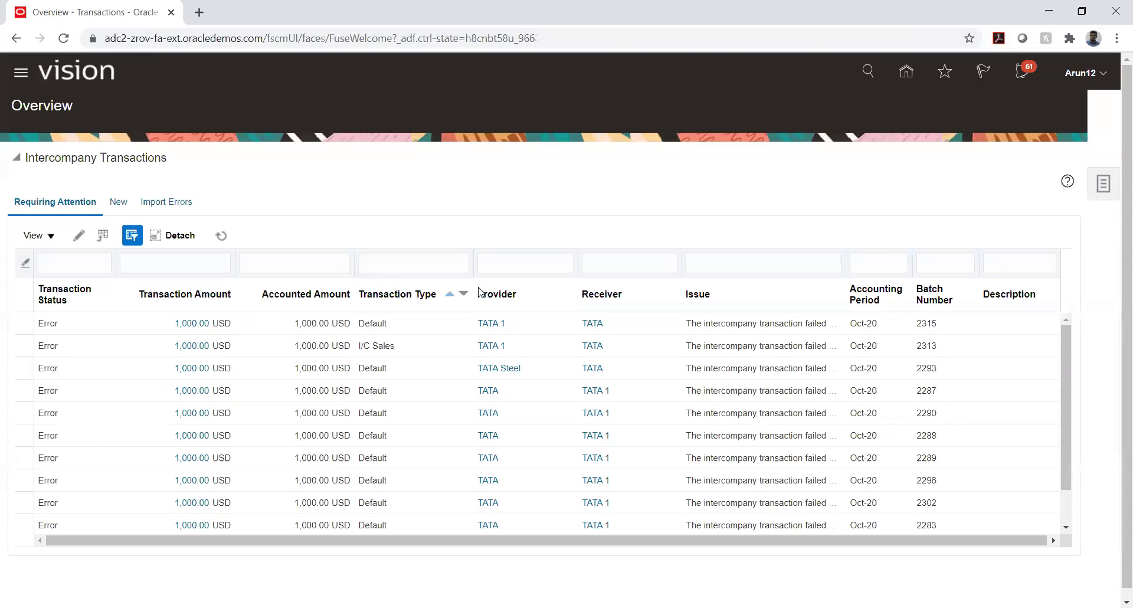
{"action": "left_click", "coordinate": [1104, 186]}
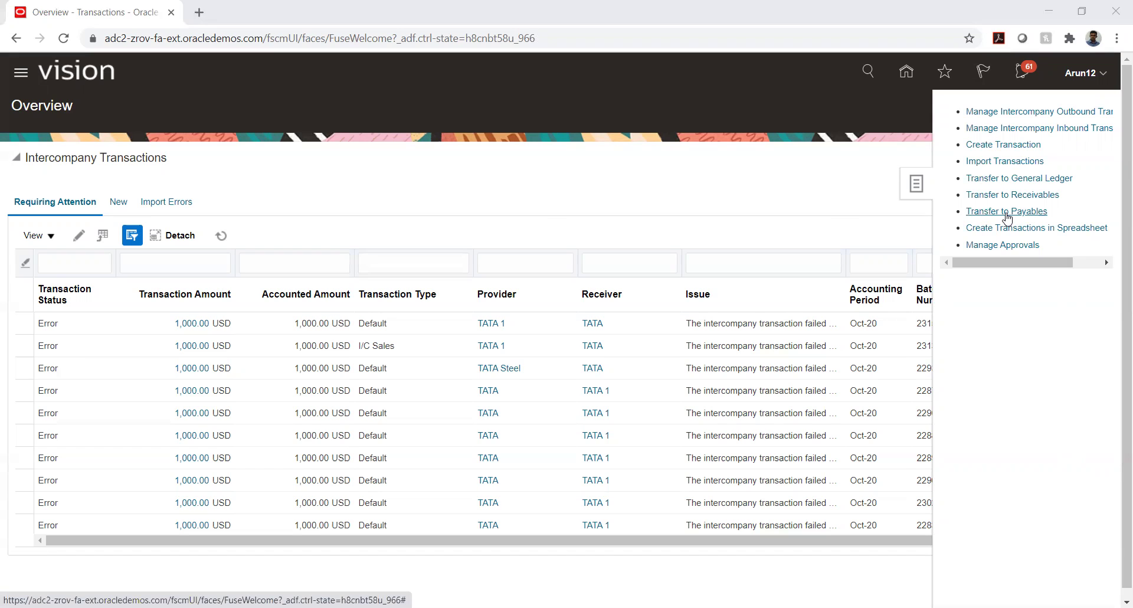
{"action": "left_click", "coordinate": [1006, 213]}
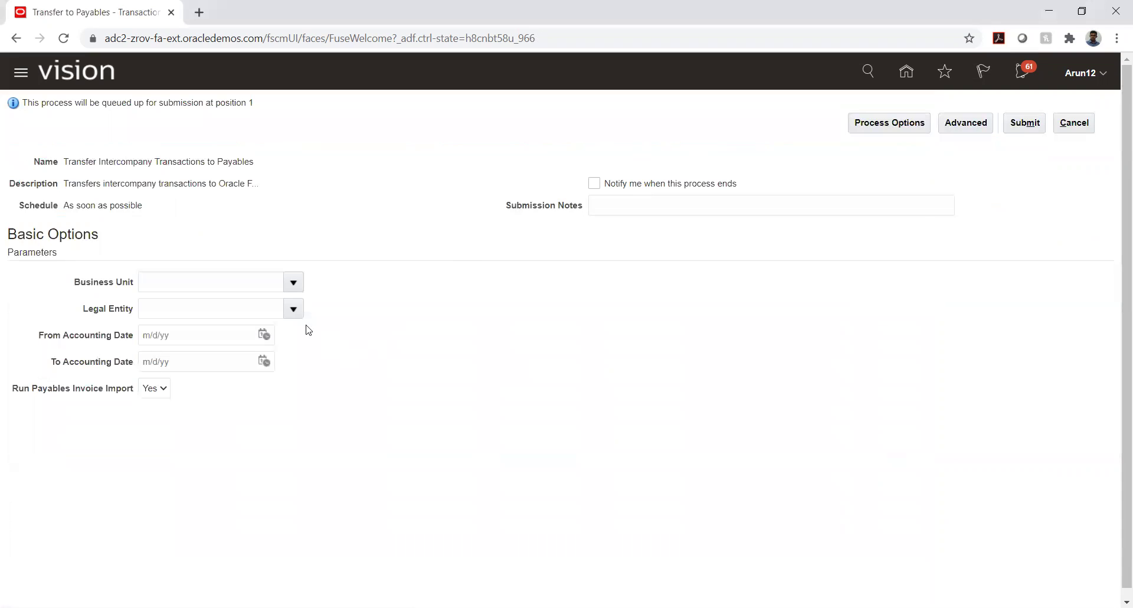
Search the business units for TKS and set the transfer process's business unit to TKS_01_BU
{"action": "left_click", "coordinate": [293, 282]}
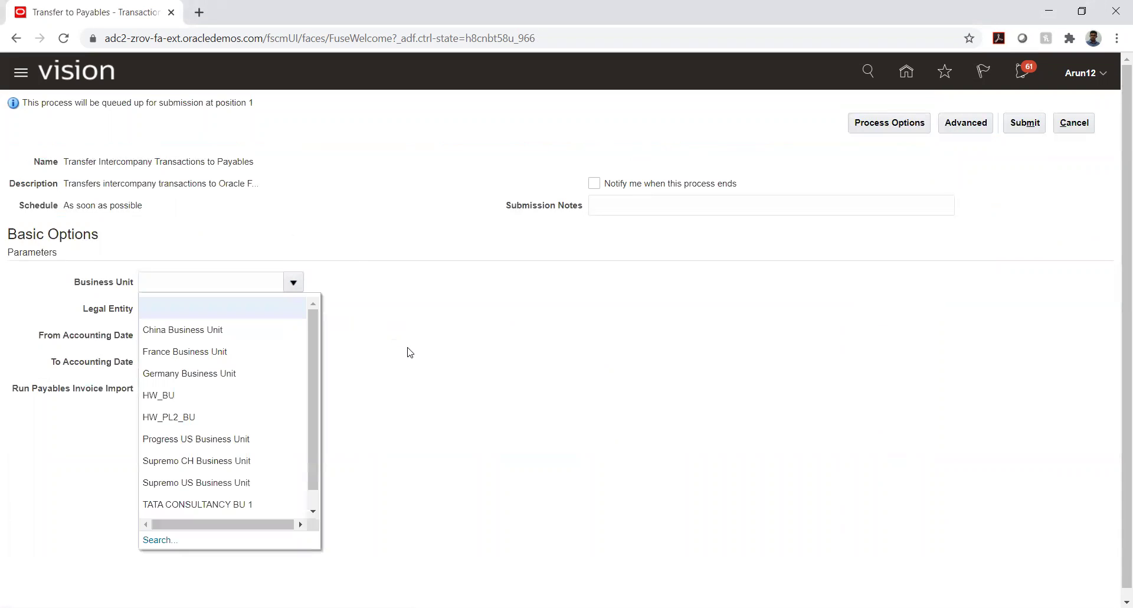
{"action": "left_click", "coordinate": [157, 541]}
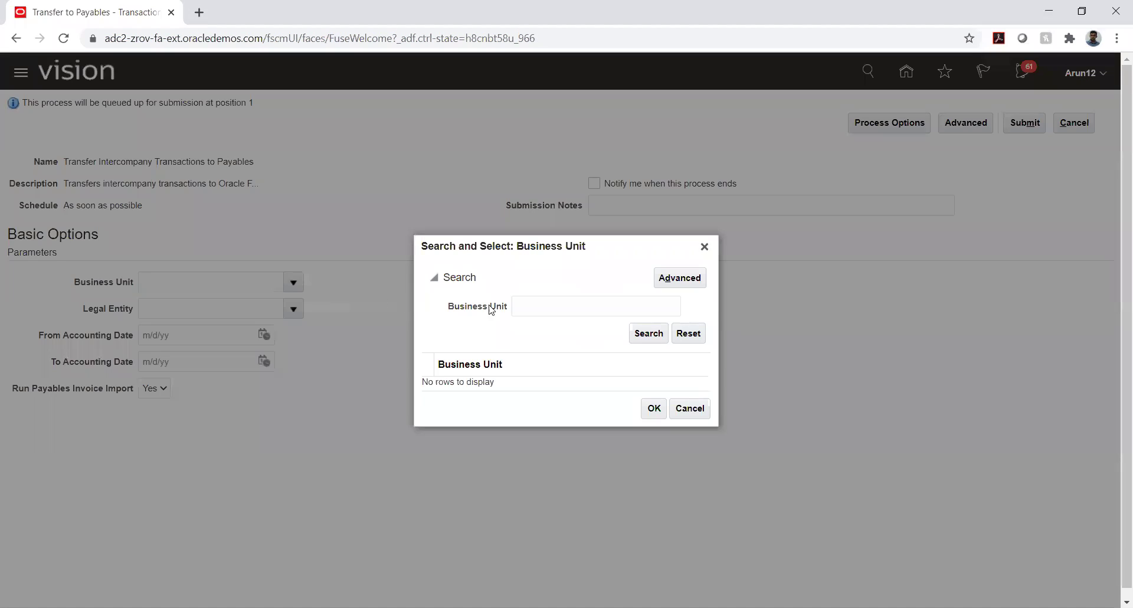
{"action": "left_click", "coordinate": [531, 311]}
{"action": "type", "text": "TKS"}
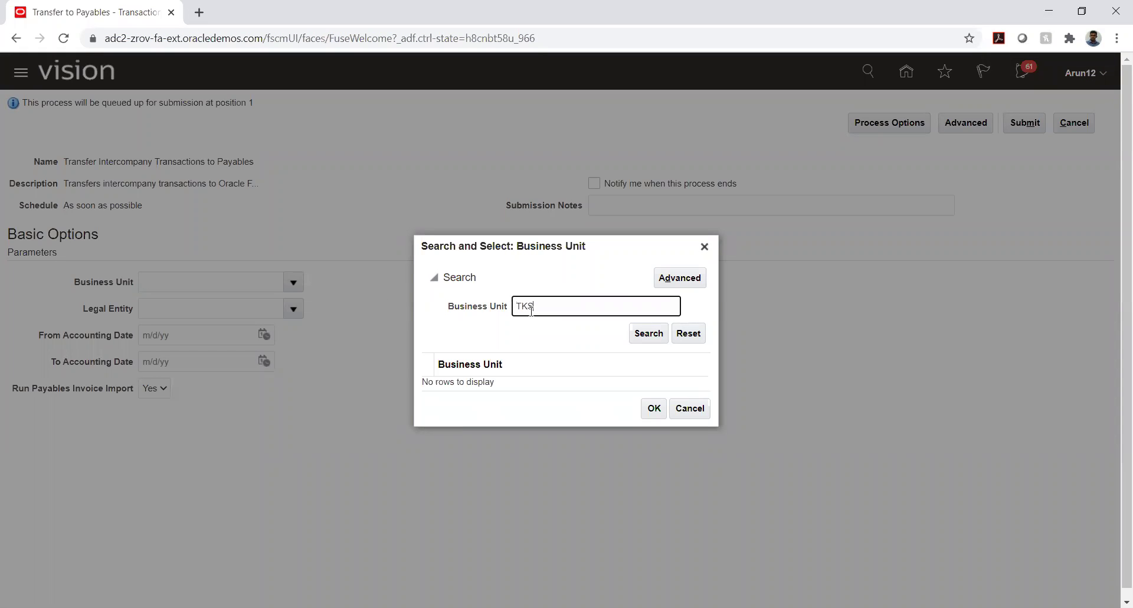
{"action": "key", "text": "Return"}
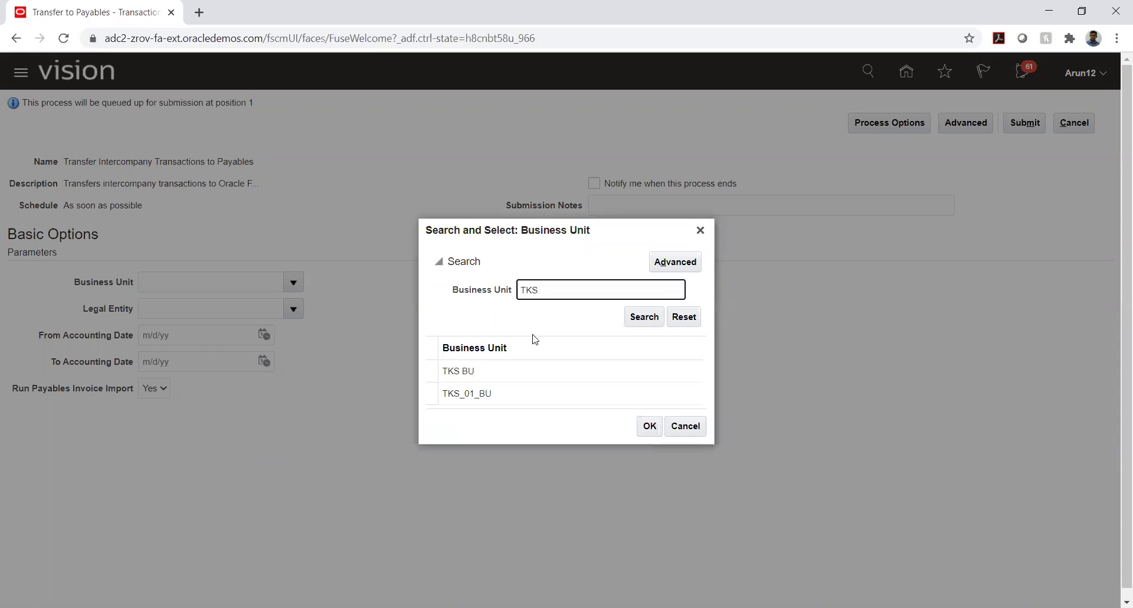
{"action": "left_click", "coordinate": [519, 394]}
{"action": "left_click", "coordinate": [649, 427]}
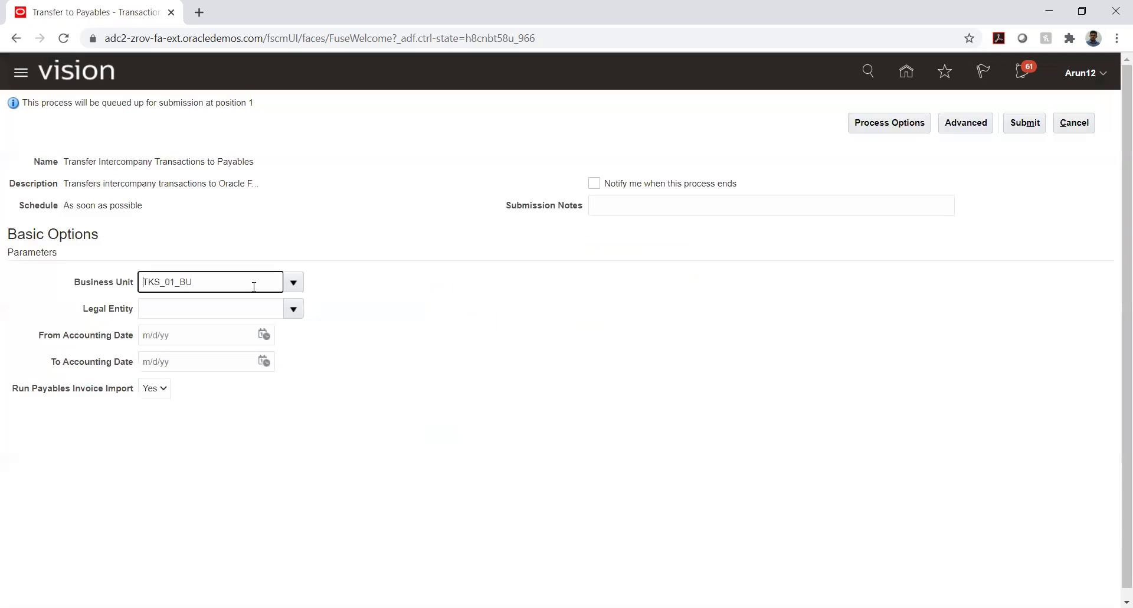
Set the legal entity to TKS LEGAL ENTITY and submit the Transfer Intercompany Transactions to Payables process
{"action": "left_click", "coordinate": [293, 309]}
{"action": "left_click", "coordinate": [316, 356]}
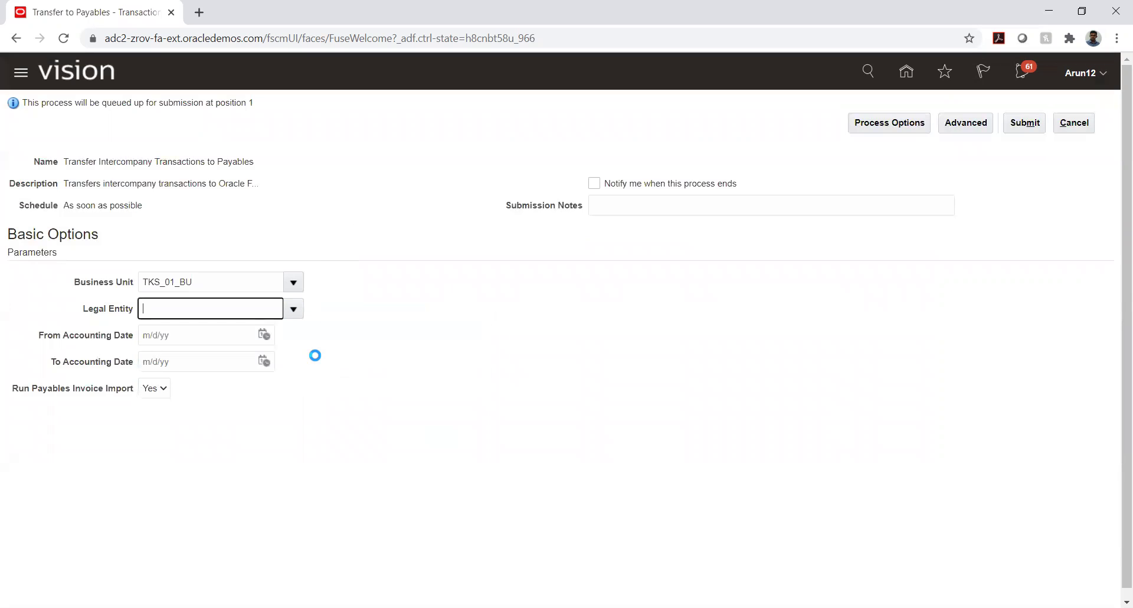
{"action": "left_click", "coordinate": [1037, 125]}
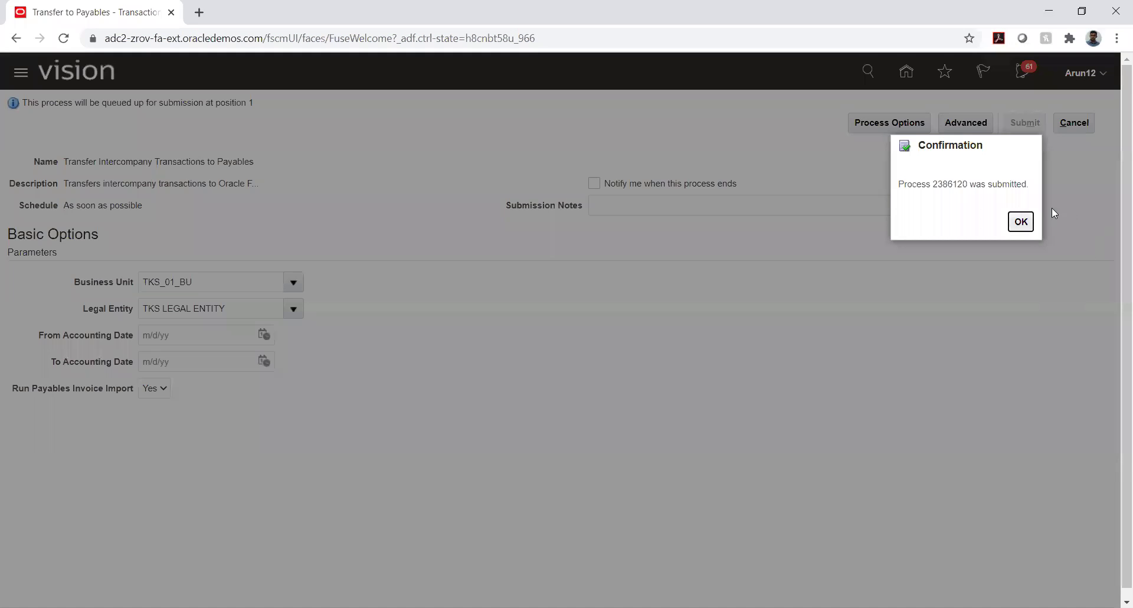
{"action": "left_click", "coordinate": [1024, 222]}
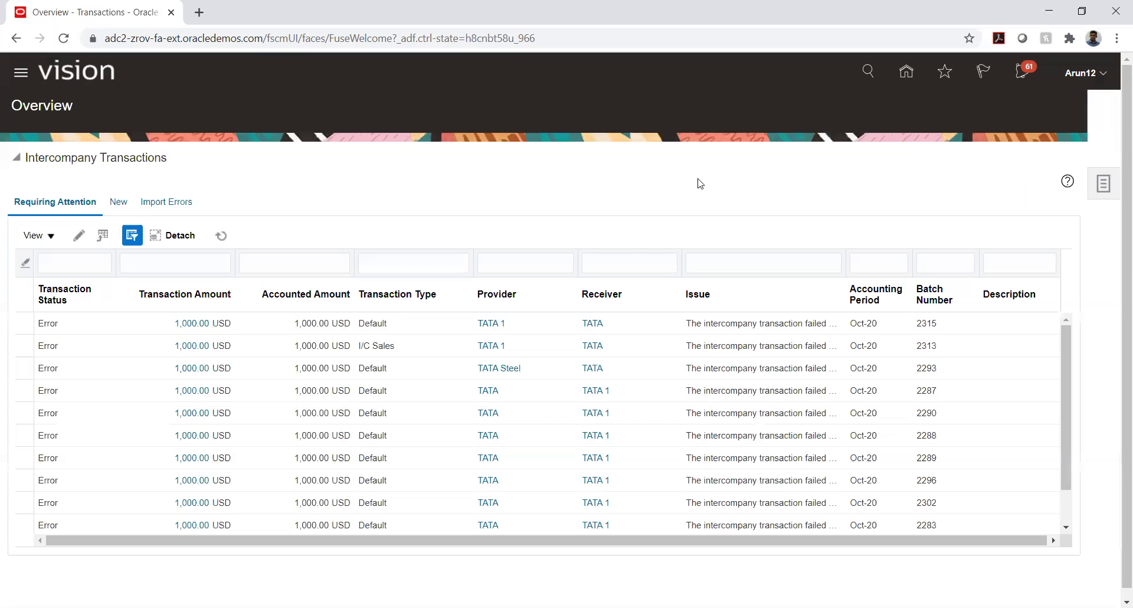
Open the Scheduled Processes overview and refresh the list until the Payables transfer and invoice import processes finish
{"action": "left_click", "coordinate": [167, 198]}
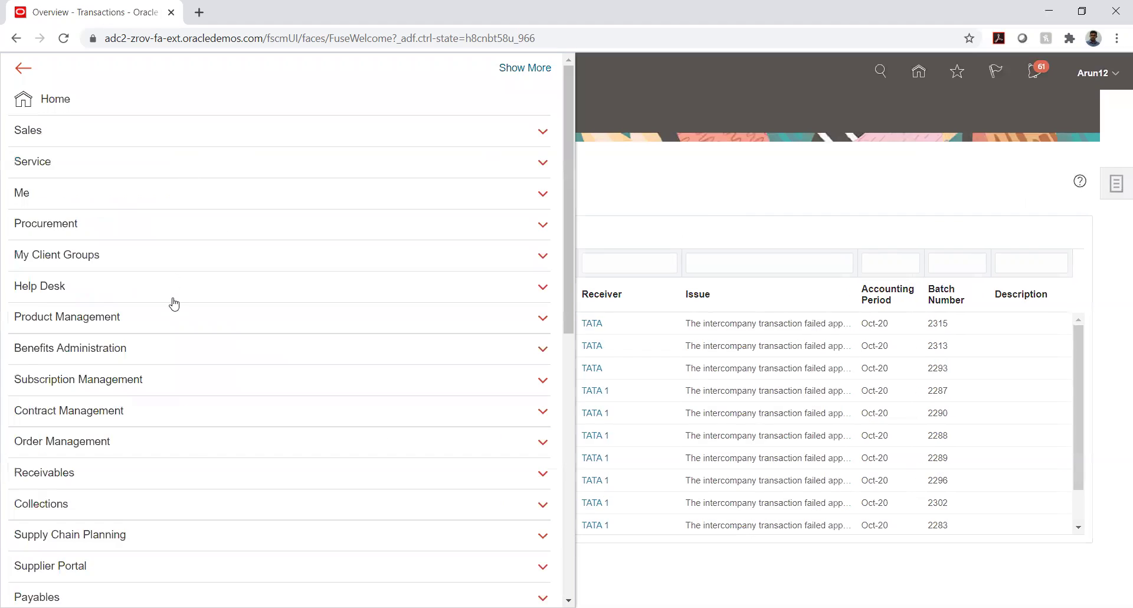
{"action": "scroll", "coordinate": [172, 304], "scroll_direction": "down", "scroll_amount": 7}
{"action": "left_click", "coordinate": [384, 491]}
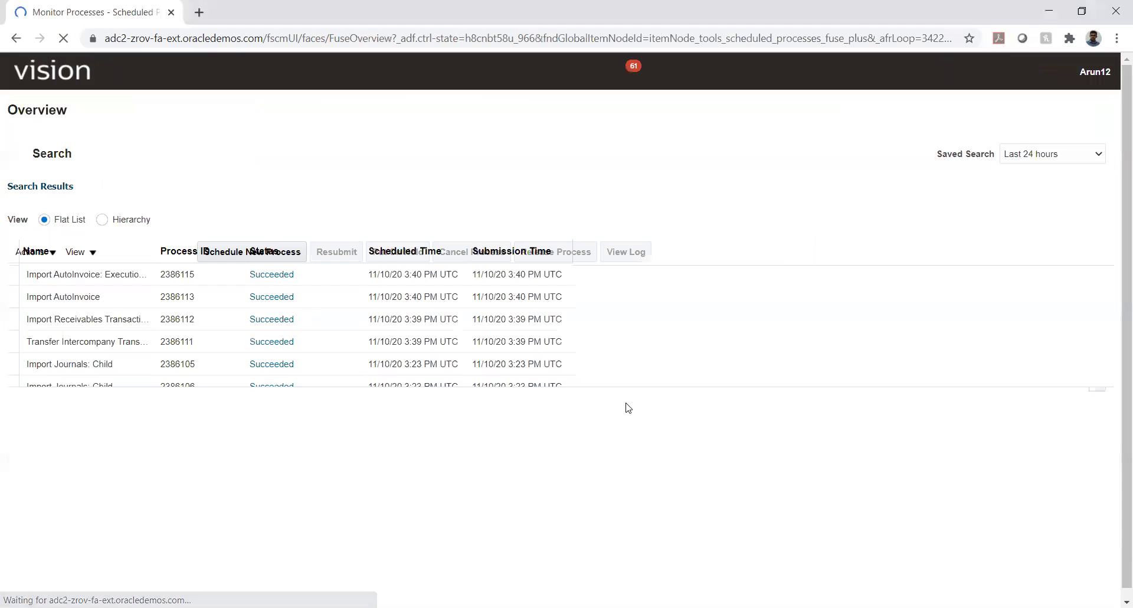
{"action": "left_click", "coordinate": [583, 258]}
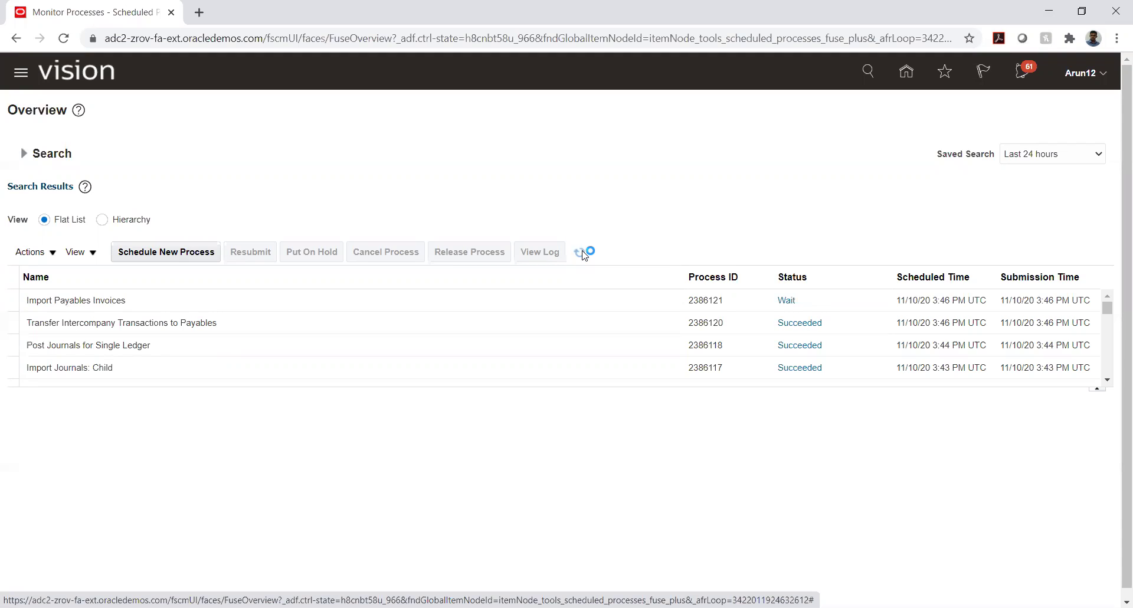
{"action": "left_click", "coordinate": [582, 251]}
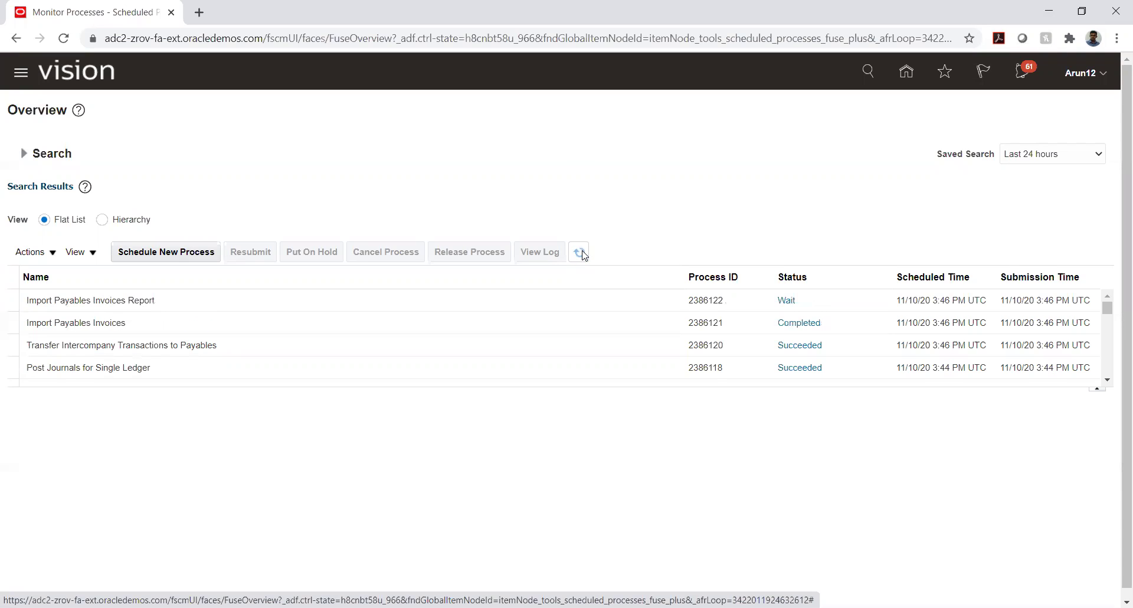
{"action": "left_click", "coordinate": [582, 253]}
{"action": "left_click", "coordinate": [580, 253]}
{"action": "left_click", "coordinate": [584, 254]}
{"action": "left_click", "coordinate": [584, 253]}
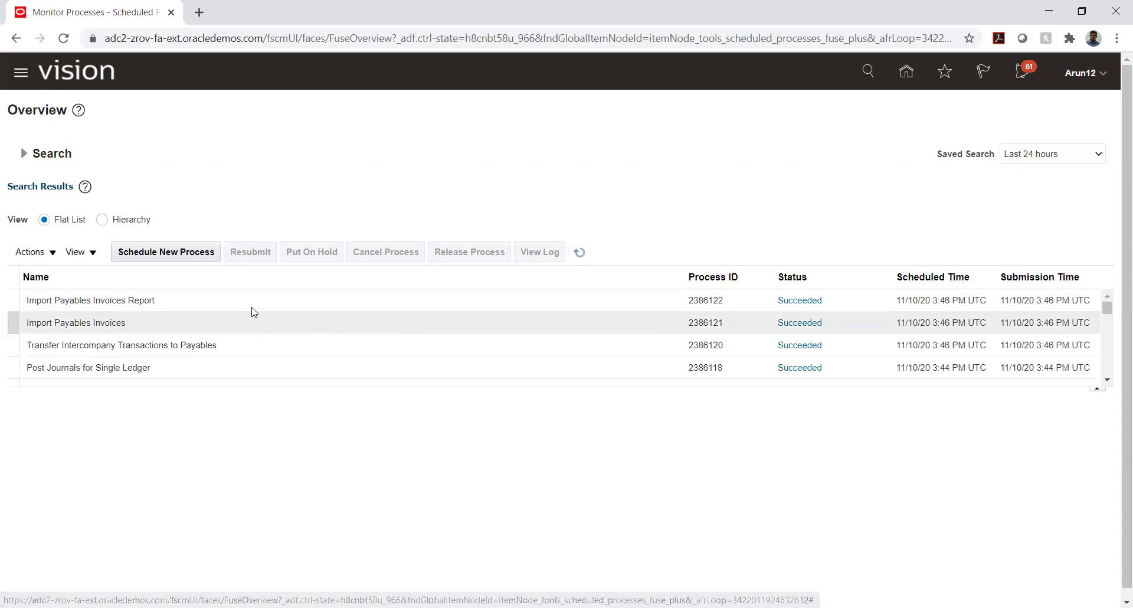
Open the PDF output of the Import Payables Invoices Report and select the imported invoice's number
{"action": "left_click", "coordinate": [170, 296]}
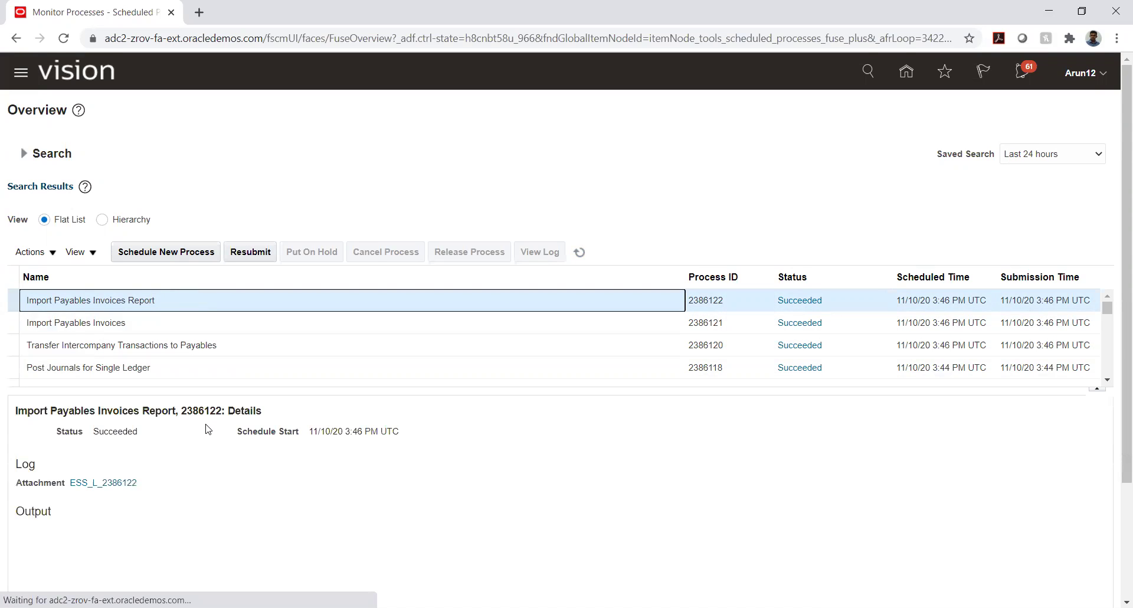
{"action": "scroll", "coordinate": [195, 424], "scroll_direction": "down", "scroll_amount": 3}
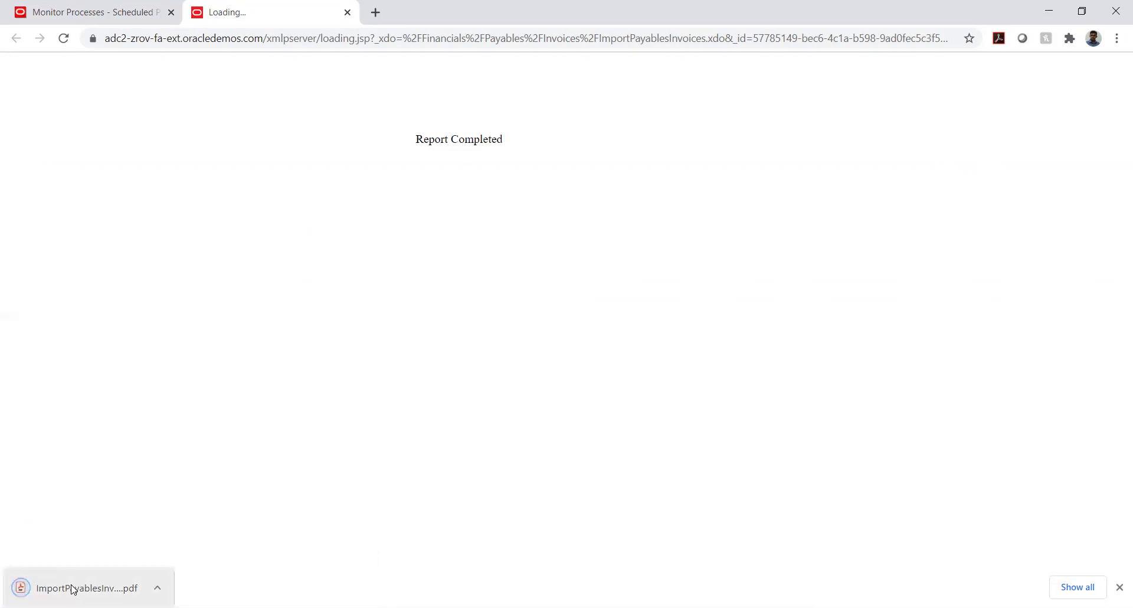
{"action": "left_click", "coordinate": [74, 589]}
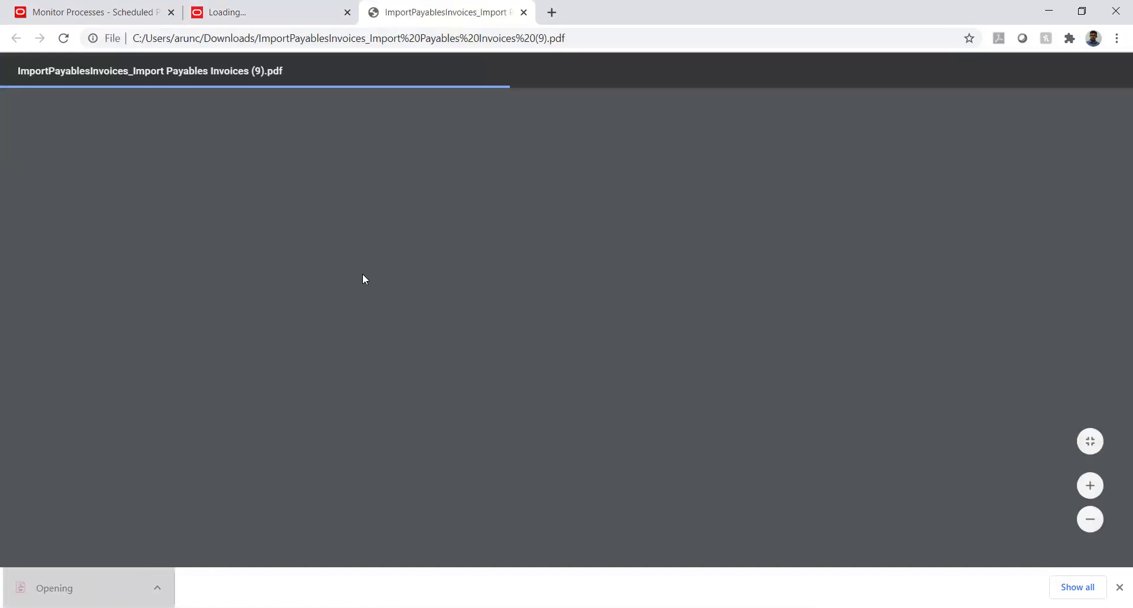
{"action": "scroll", "coordinate": [340, 268], "scroll_direction": "down", "scroll_amount": 9}
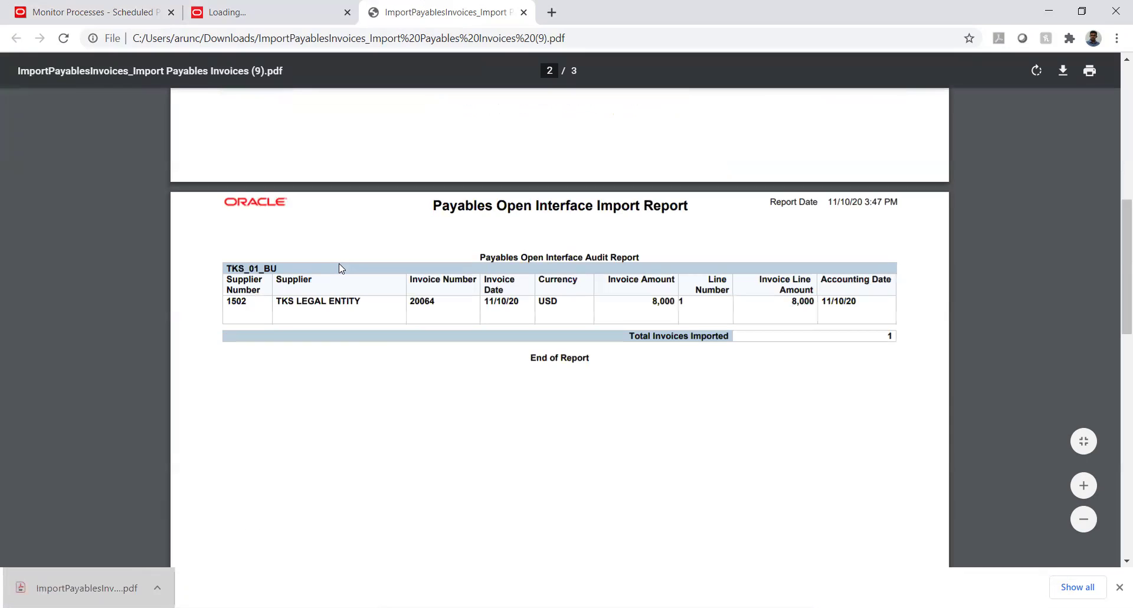
{"action": "double_click", "coordinate": [426, 306]}
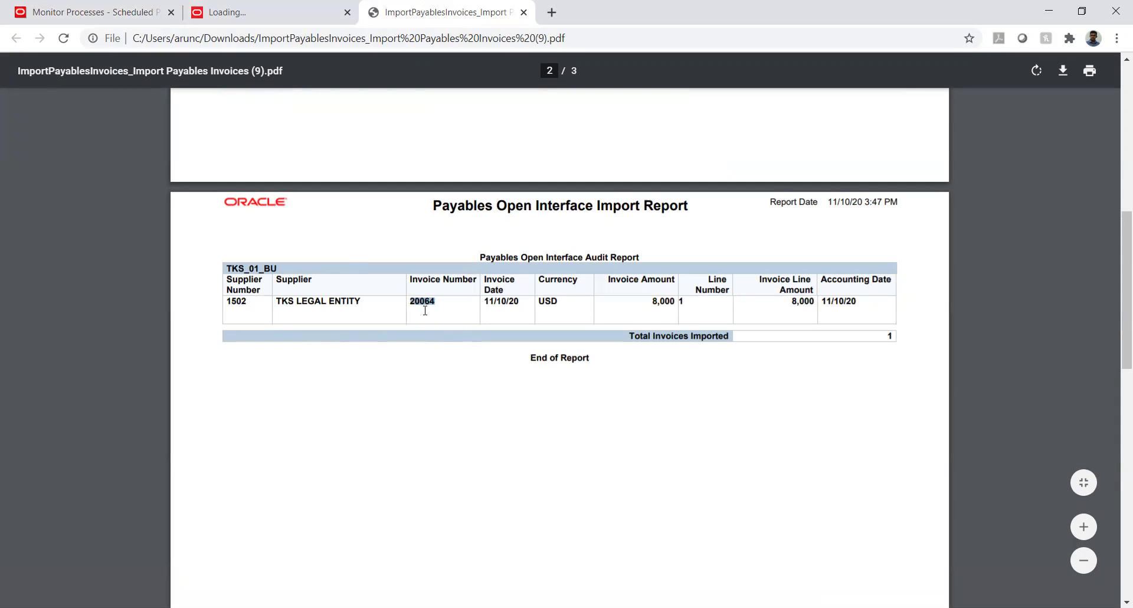
Return to the Oracle home page, open the Payables Invoices work area and open Manage Invoices
{"action": "left_click", "coordinate": [93, 11]}
{"action": "scroll", "coordinate": [823, 268], "scroll_direction": "up", "scroll_amount": 3}
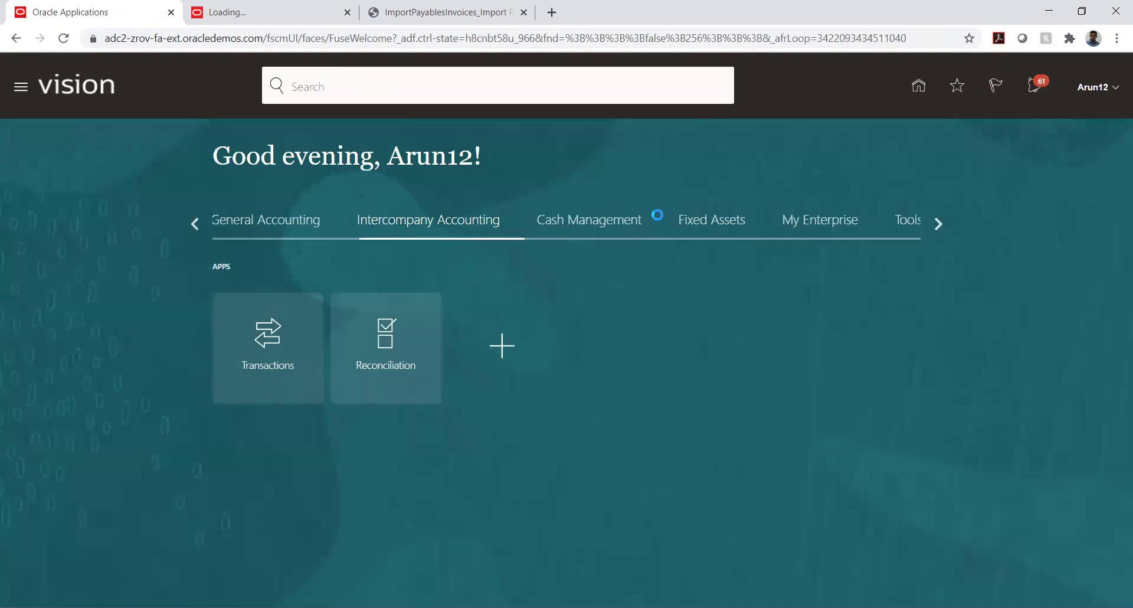
{"action": "left_click", "coordinate": [932, 224]}
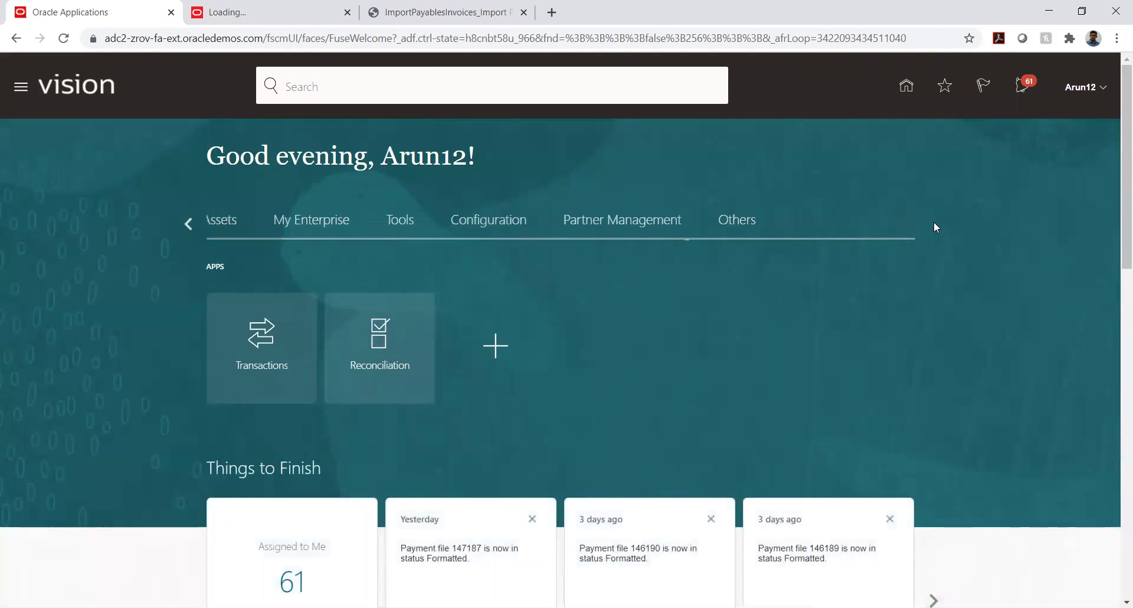
{"action": "left_click", "coordinate": [196, 220]}
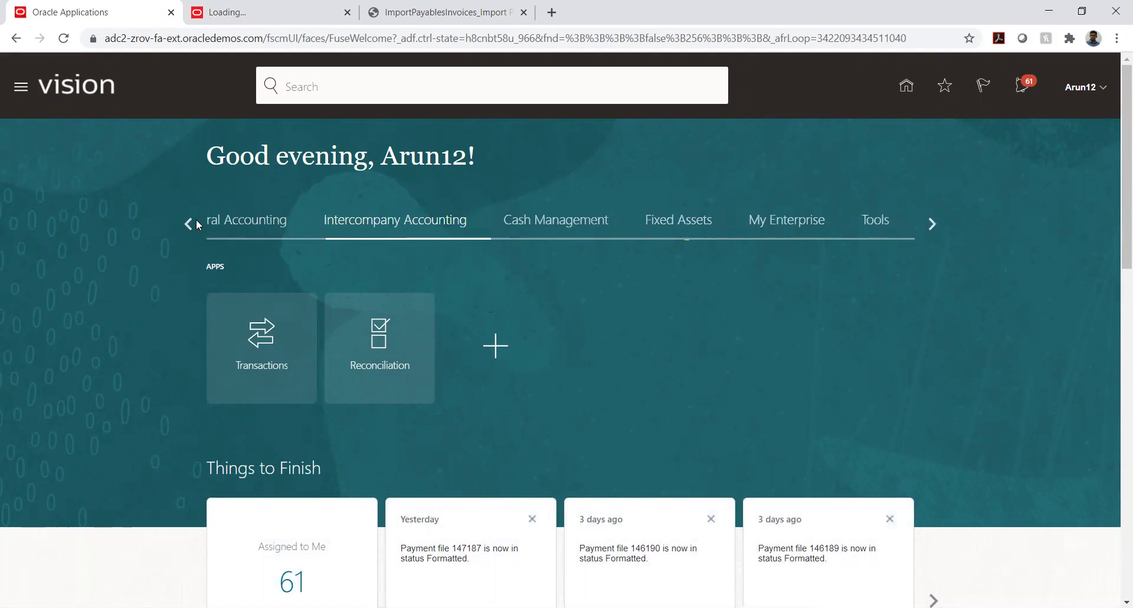
{"action": "left_click", "coordinate": [196, 219]}
{"action": "left_click", "coordinate": [701, 222]}
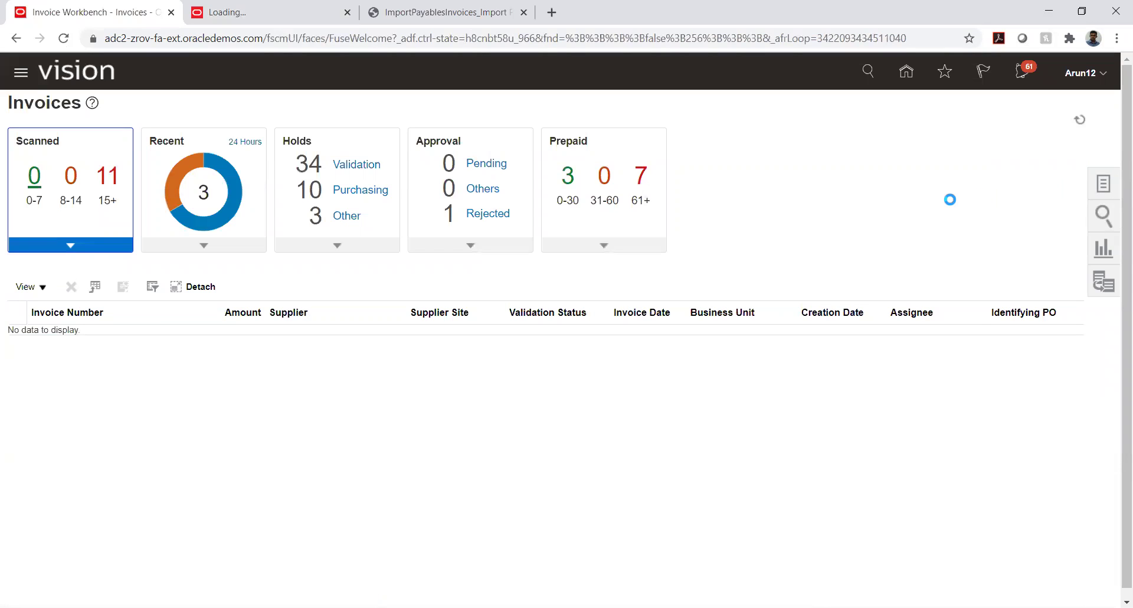
{"action": "left_click", "coordinate": [982, 171]}
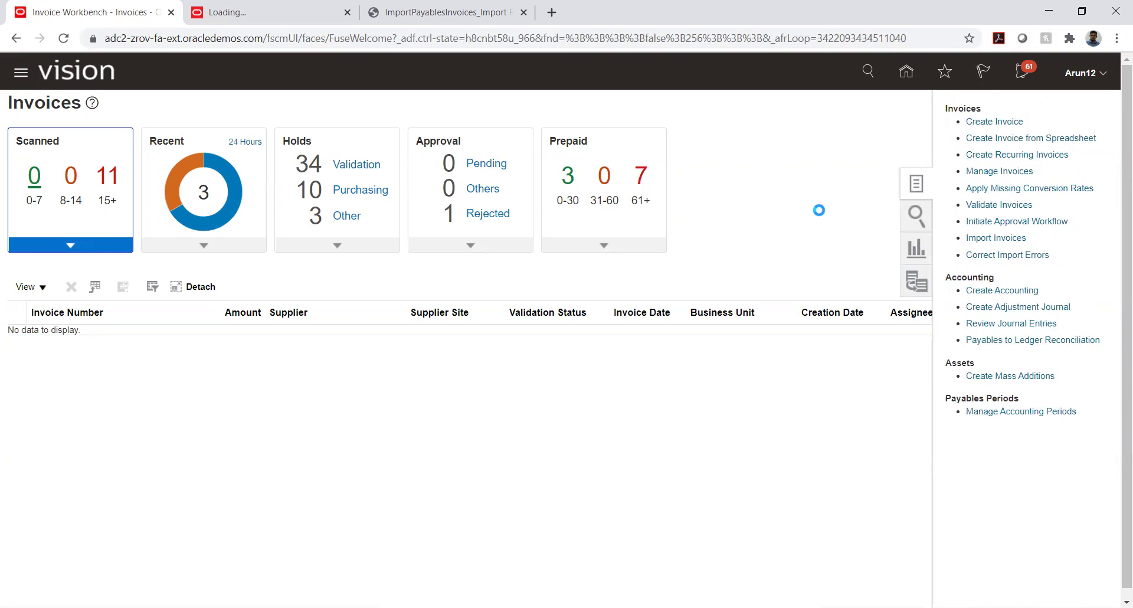
Search for invoice number 20064 and open the matching invoice
{"action": "left_click", "coordinate": [274, 255]}
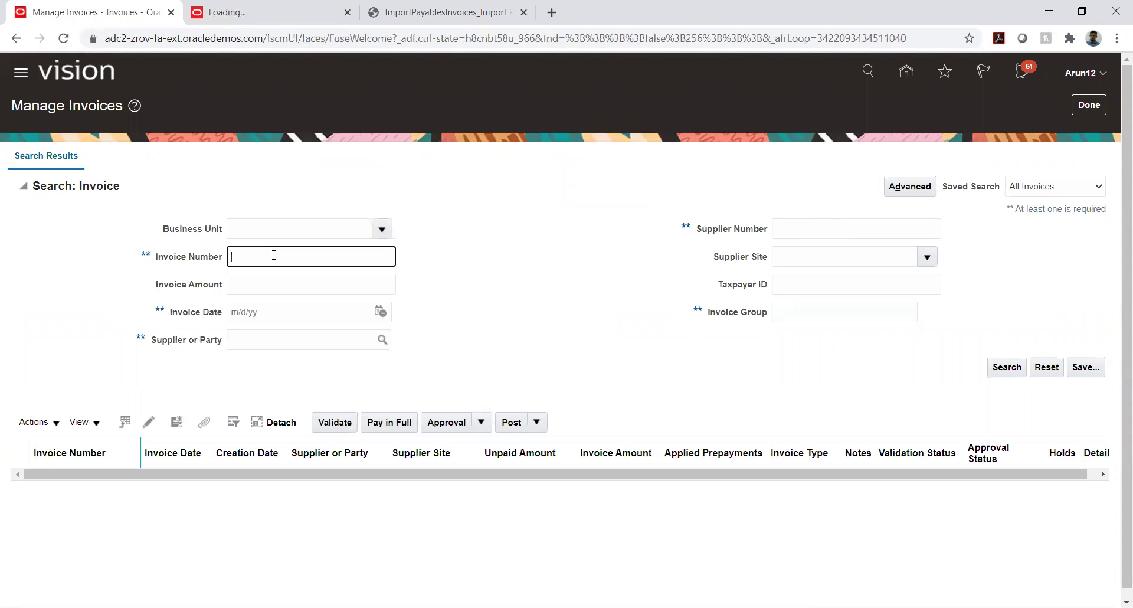
{"action": "type", "text": "20064"}
{"action": "key", "text": "Return"}
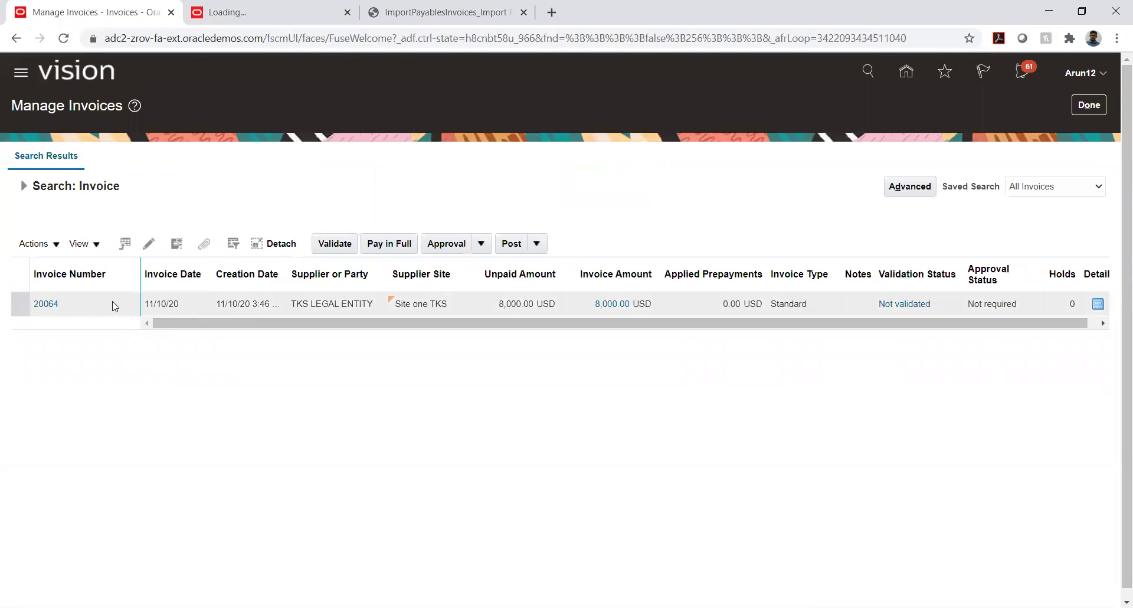
{"action": "left_click", "coordinate": [47, 303]}
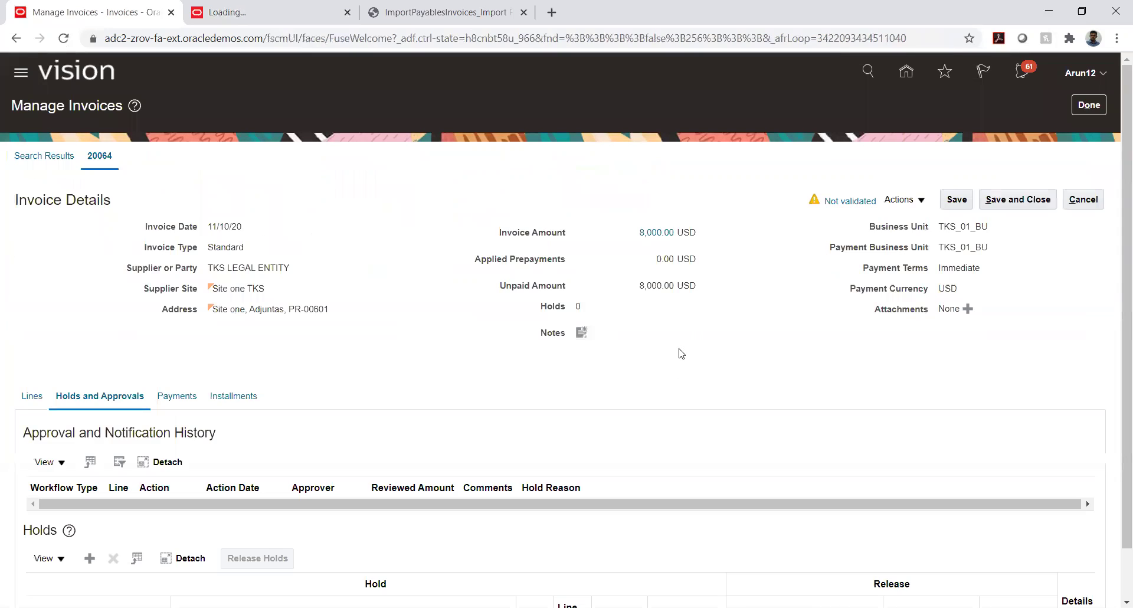
Try to post the unvalidated invoice 20064 to the ledger
{"action": "left_click", "coordinate": [903, 200]}
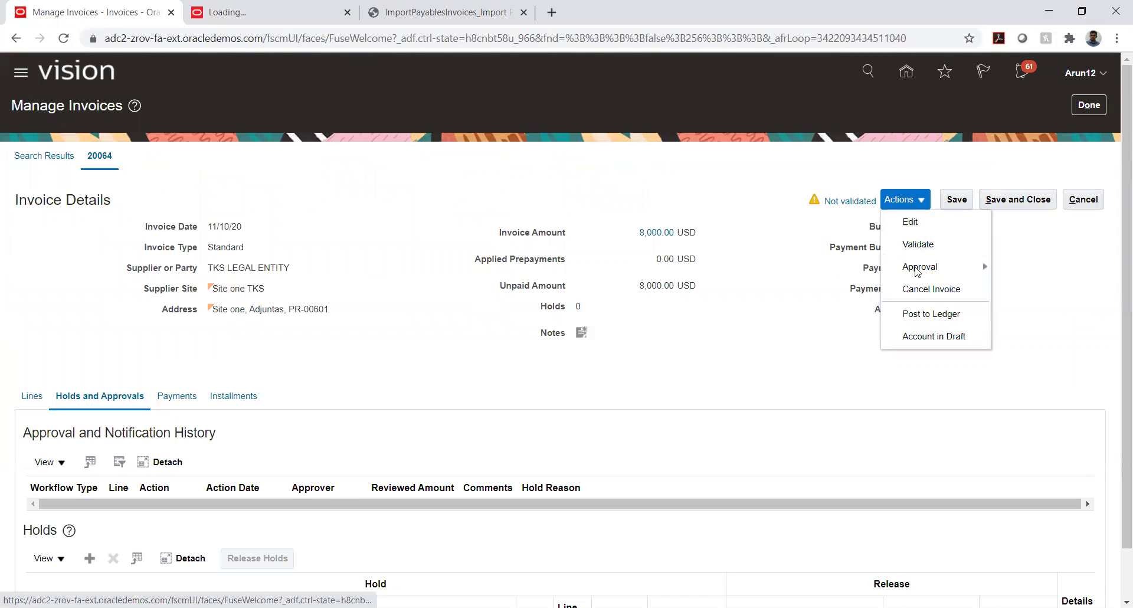
{"action": "left_click", "coordinate": [913, 314]}
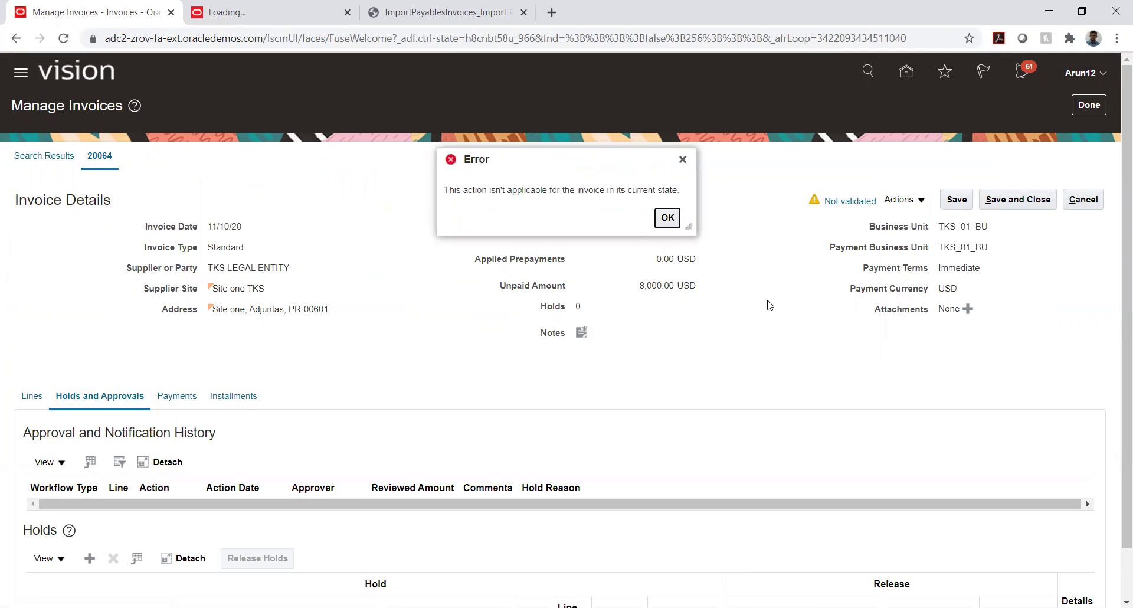
{"action": "left_click", "coordinate": [667, 218]}
Validate invoice 20064 and post it to the ledger
{"action": "left_click", "coordinate": [918, 201]}
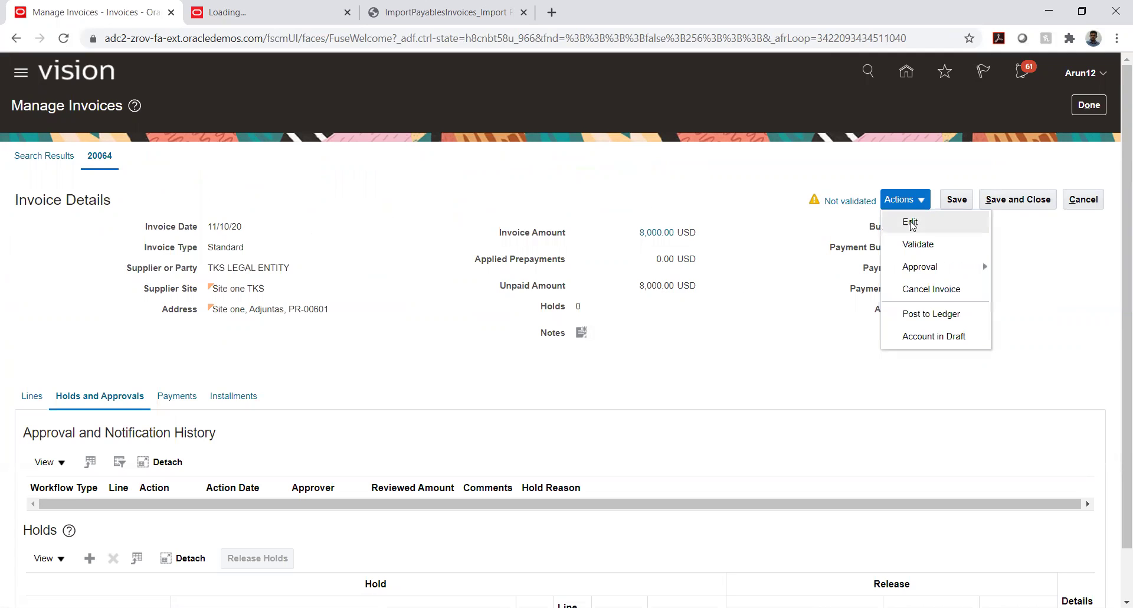
{"action": "left_click", "coordinate": [917, 244]}
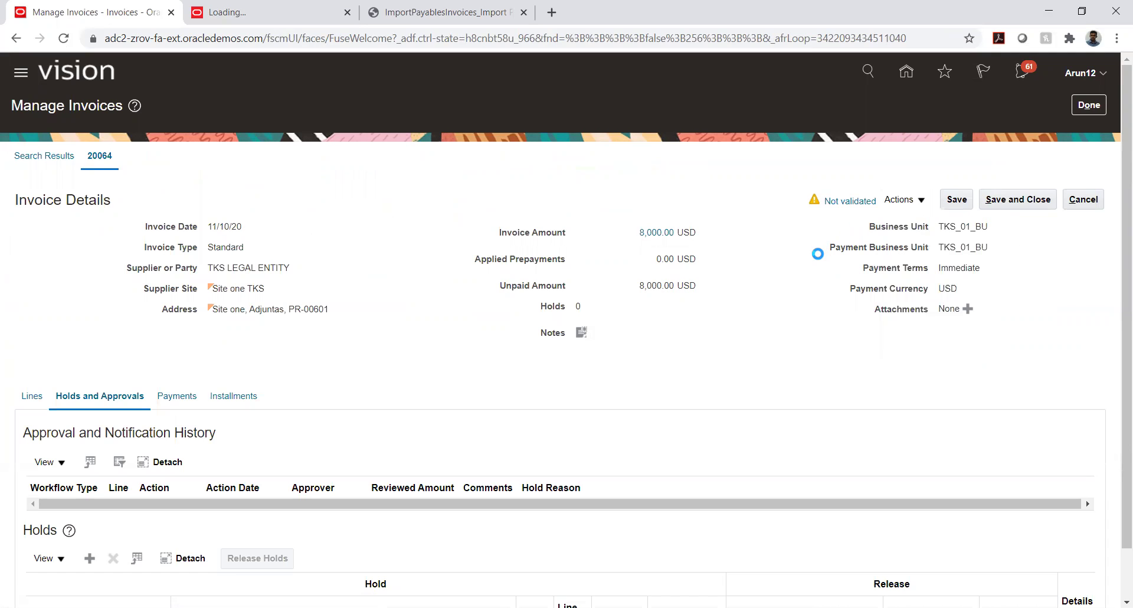
{"action": "left_click", "coordinate": [918, 200]}
{"action": "left_click", "coordinate": [936, 329]}
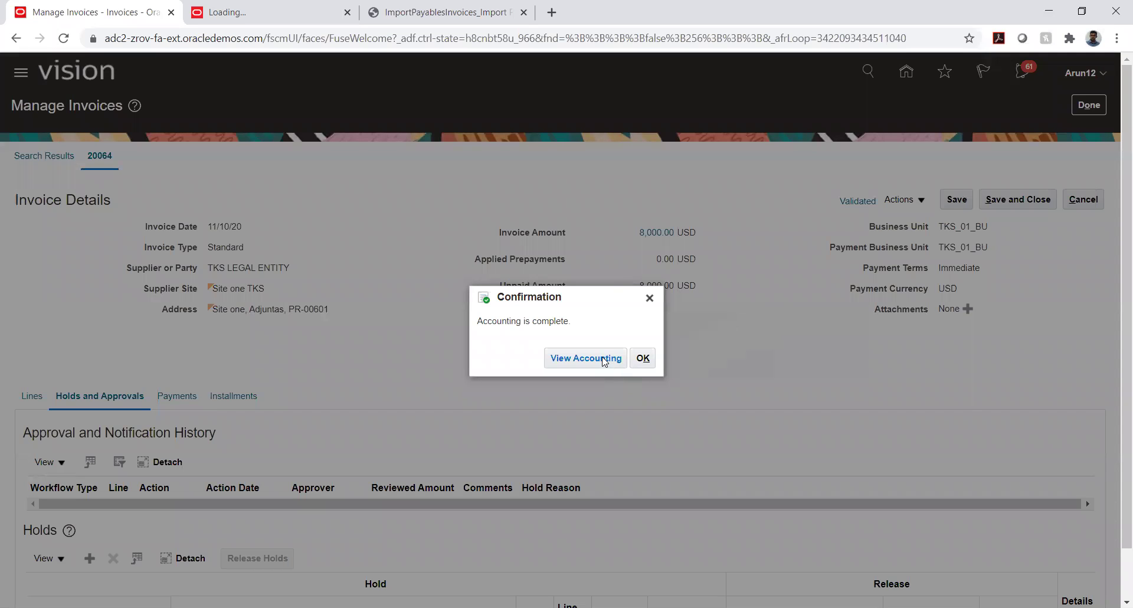
Examine the account segment descriptions of the invoice's Item expense and Liability accounting lines, and close the accounting lines
{"action": "left_click", "coordinate": [609, 361]}
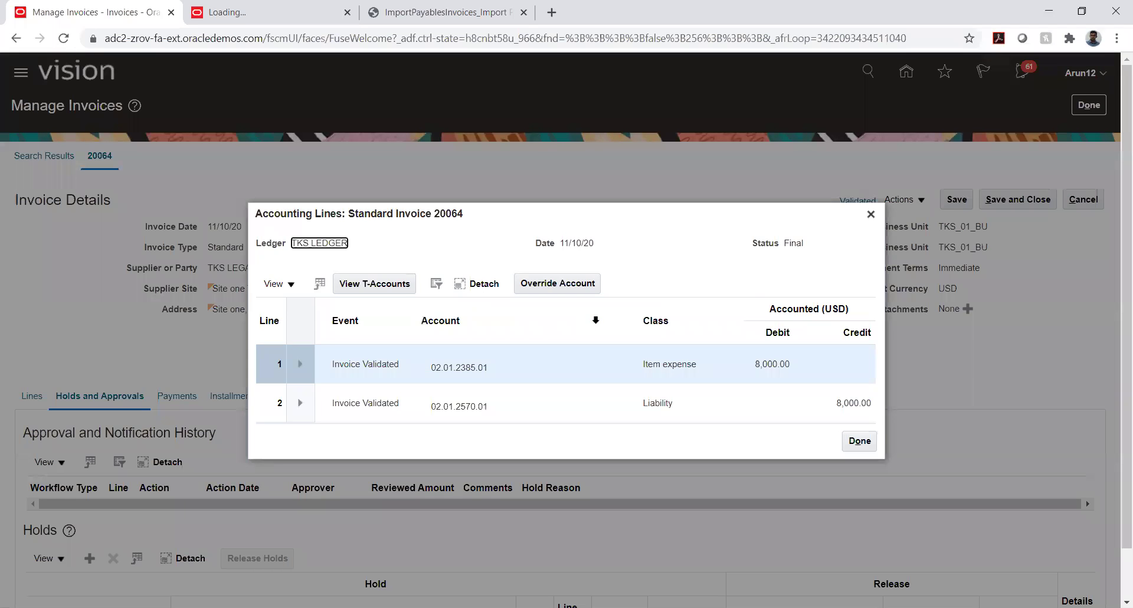
{"action": "left_click", "coordinate": [468, 368]}
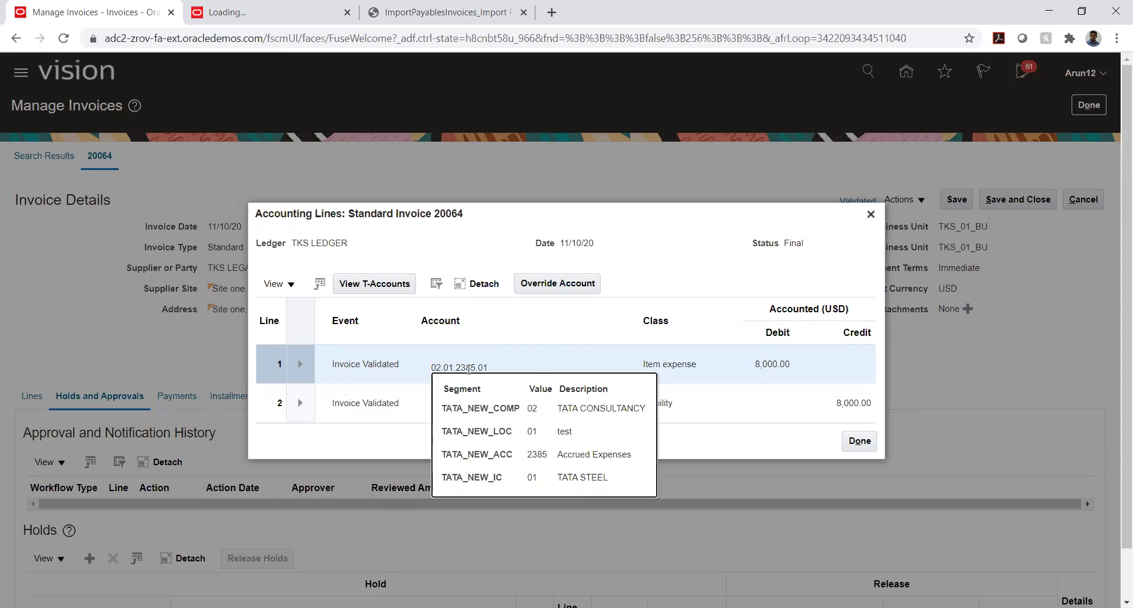
{"action": "left_click", "coordinate": [407, 439]}
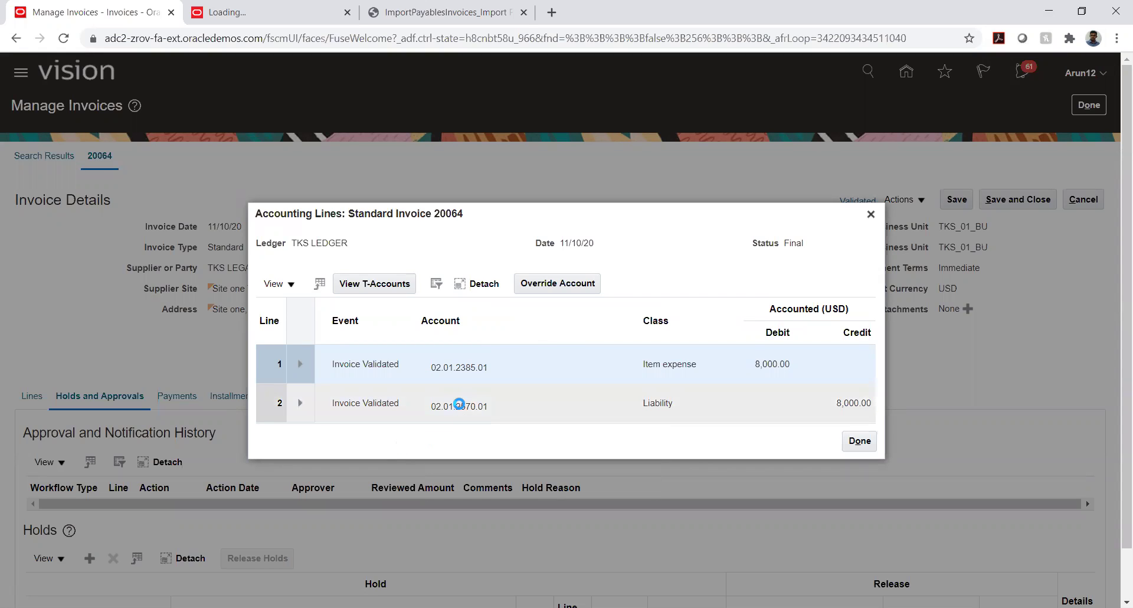
{"action": "mouse_move", "coordinate": [460, 405]}
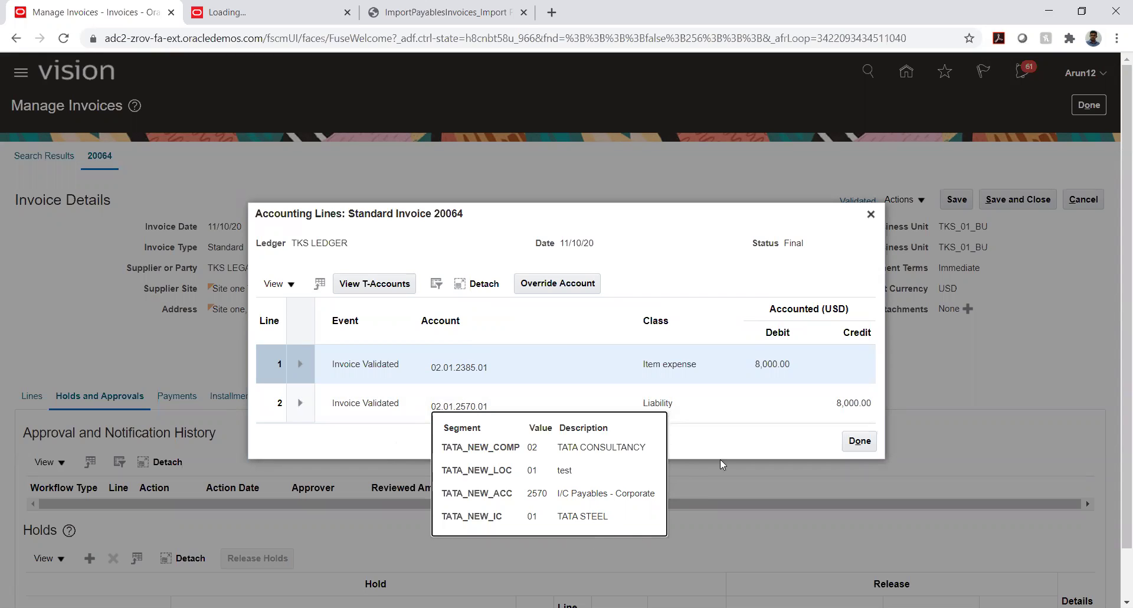
{"action": "left_click", "coordinate": [731, 439]}
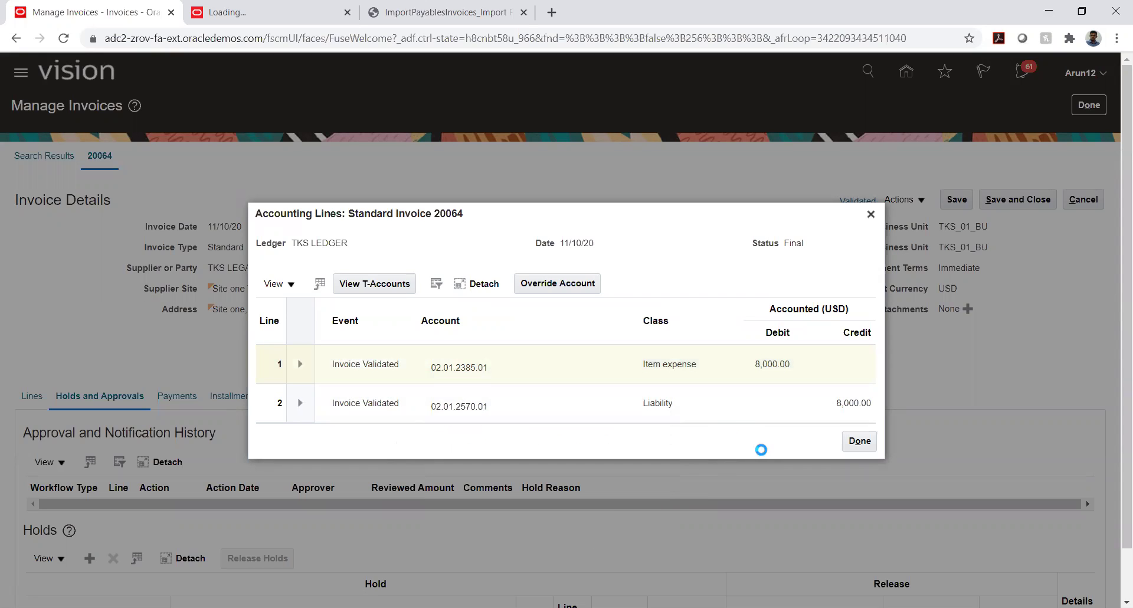
{"action": "left_click", "coordinate": [859, 442]}
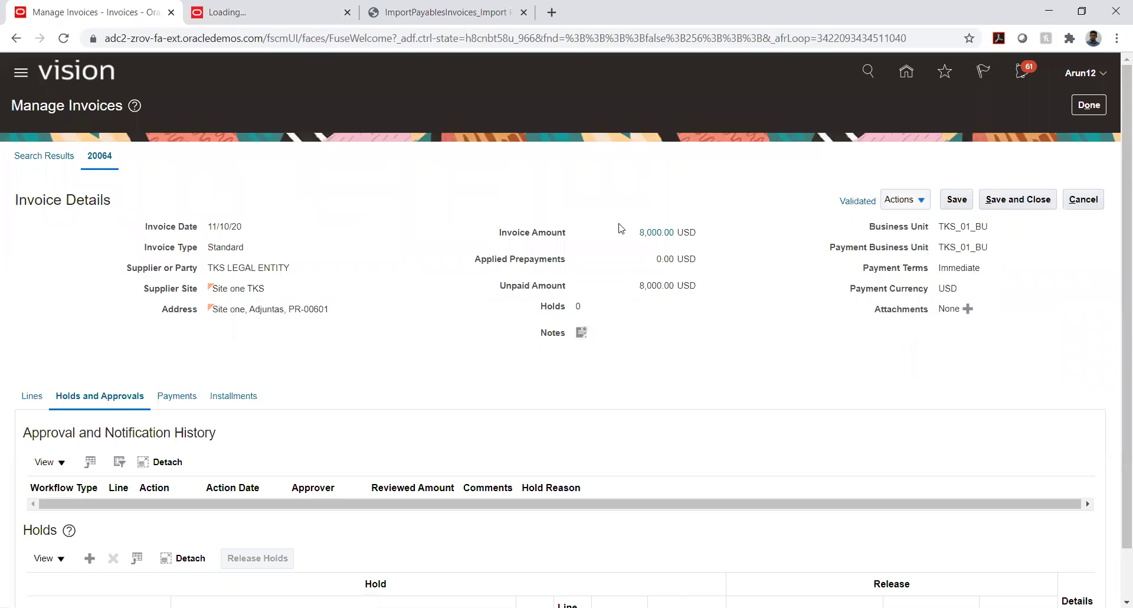
Save and close the Payables invoice, and return to the Invoices overview
{"action": "left_click", "coordinate": [1024, 202]}
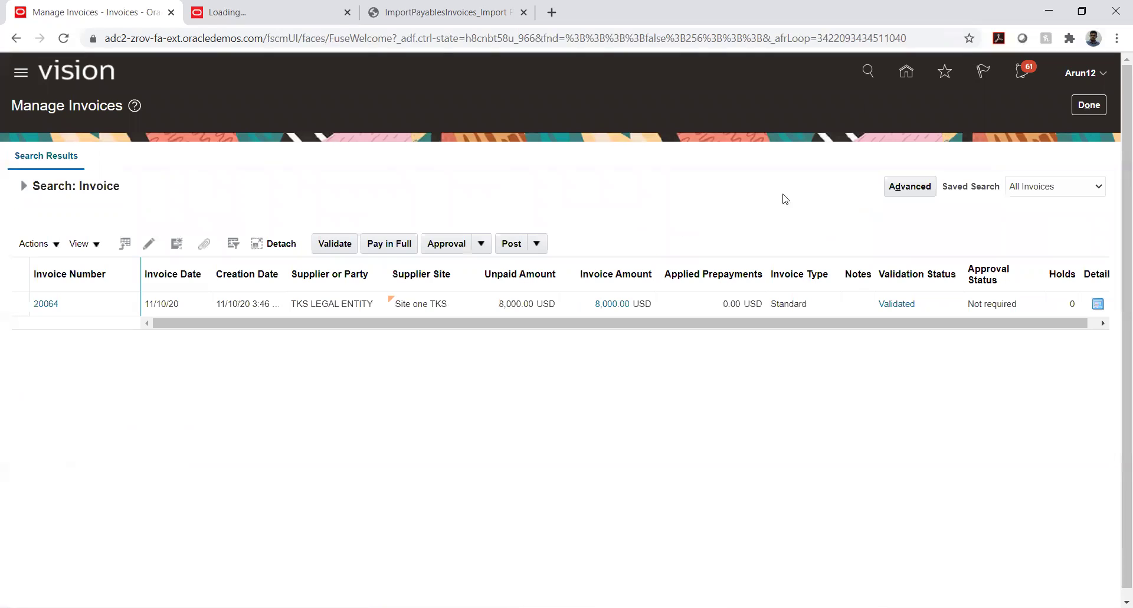
{"action": "left_click", "coordinate": [1097, 106]}
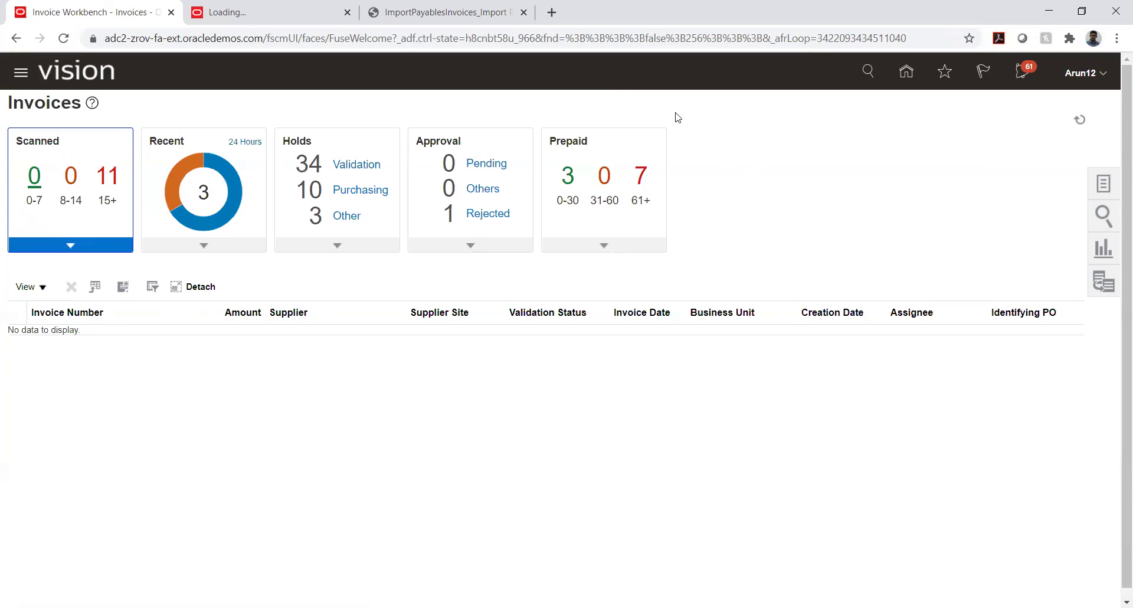
{"action": "left_click", "coordinate": [518, 40]}
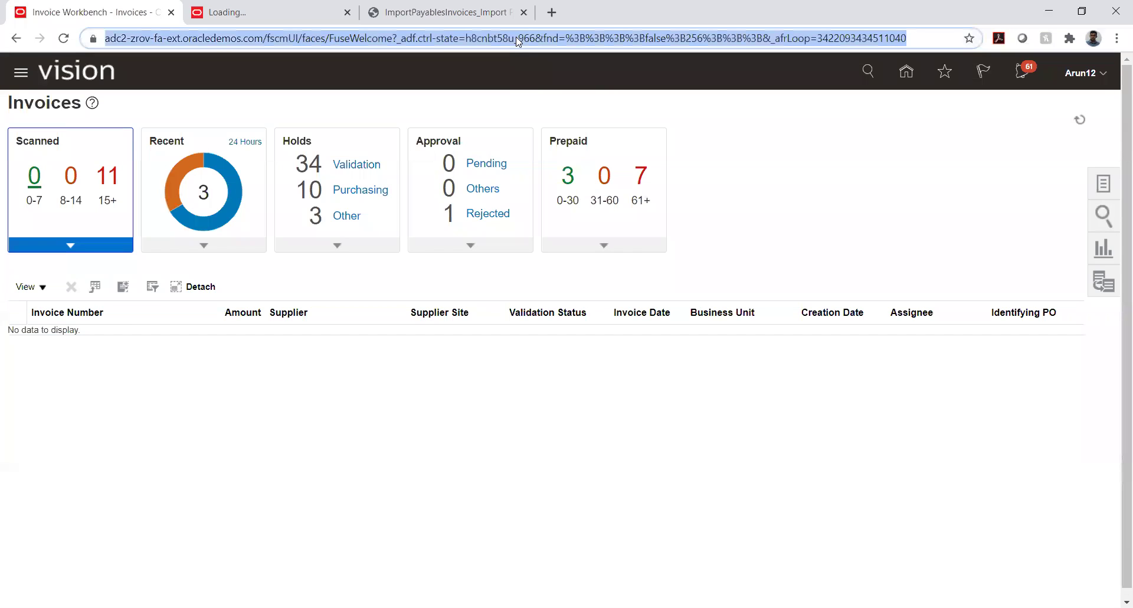